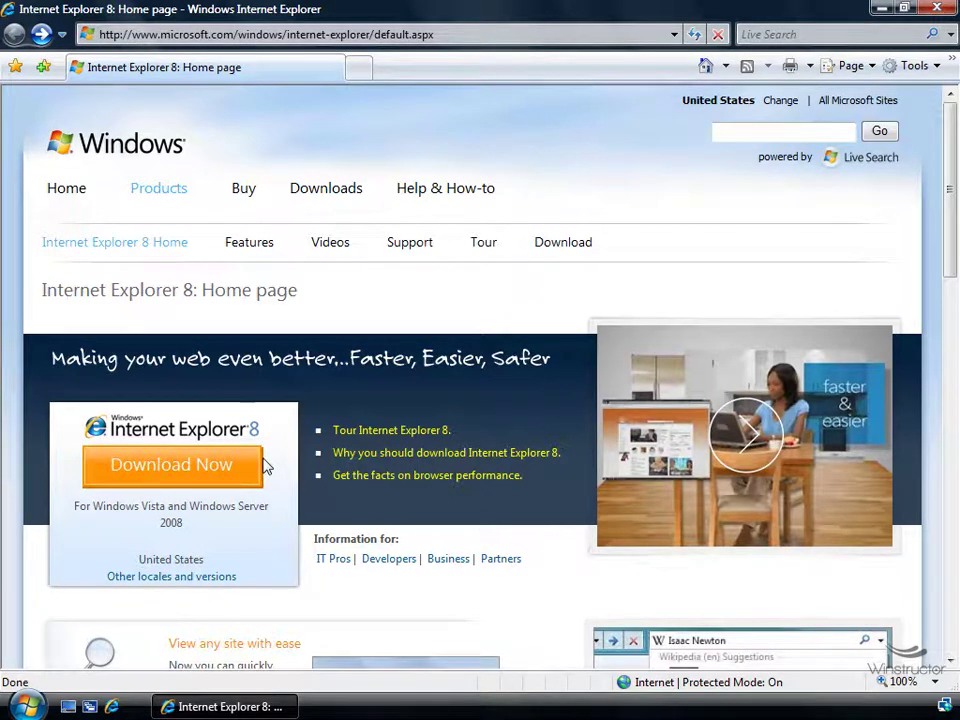
Run the IE8 installer from the desktop, pass the Welcome page and accept the license terms
left_click(70, 707)
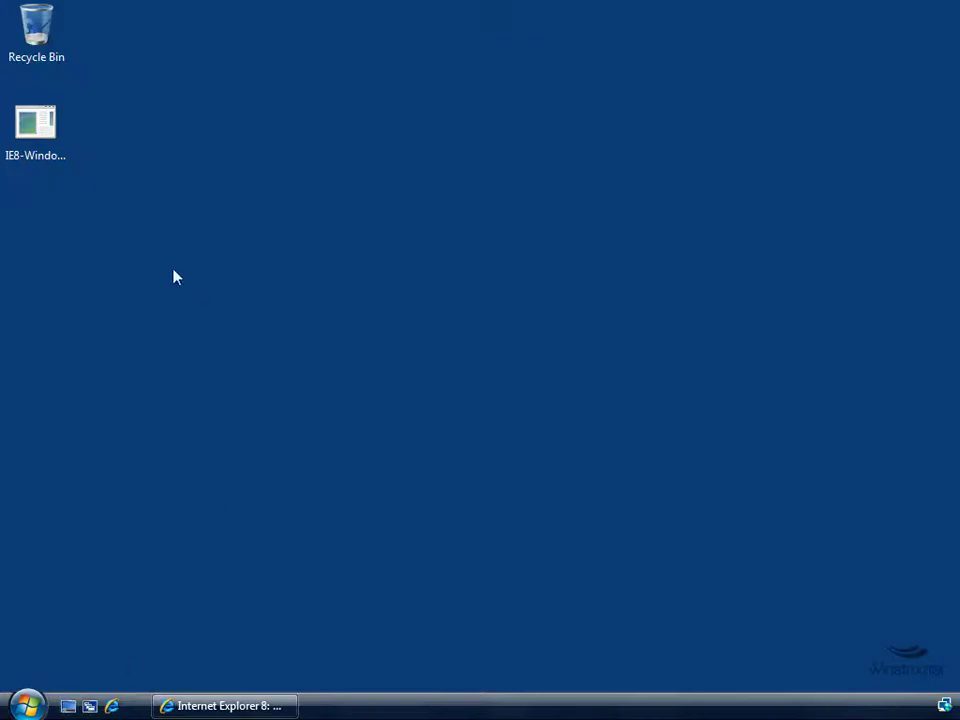
left_click(44, 140)
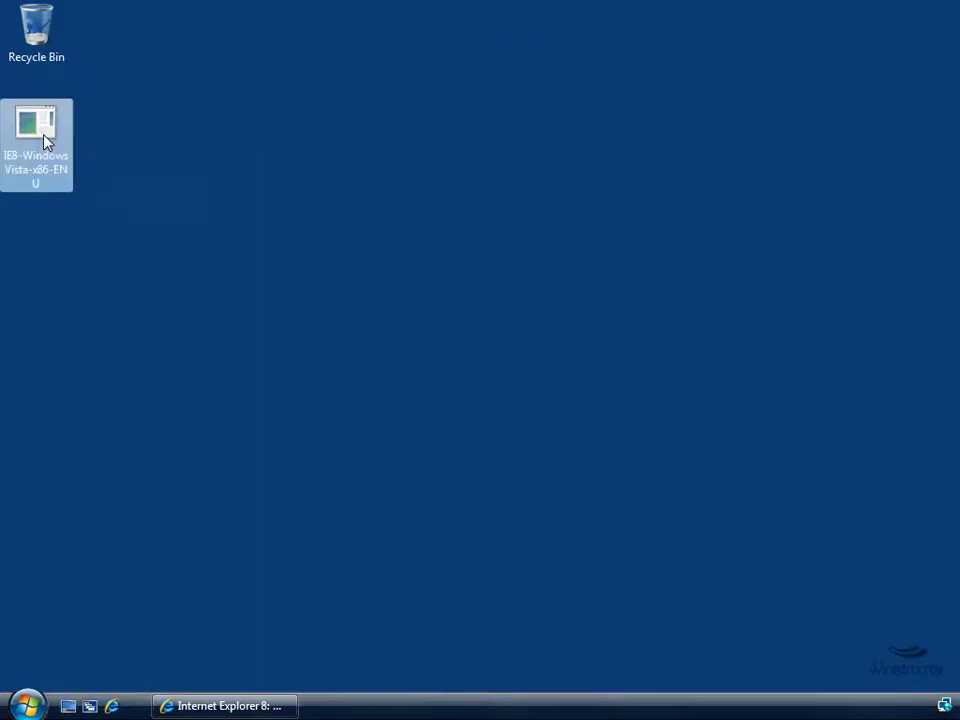
double_click(44, 140)
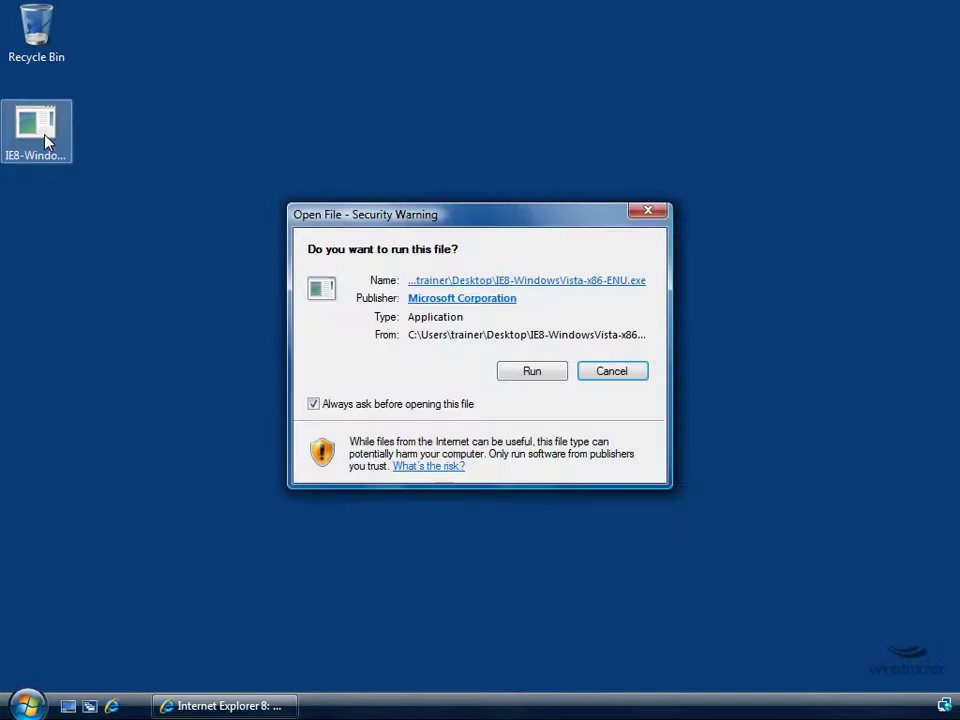
left_click(530, 372)
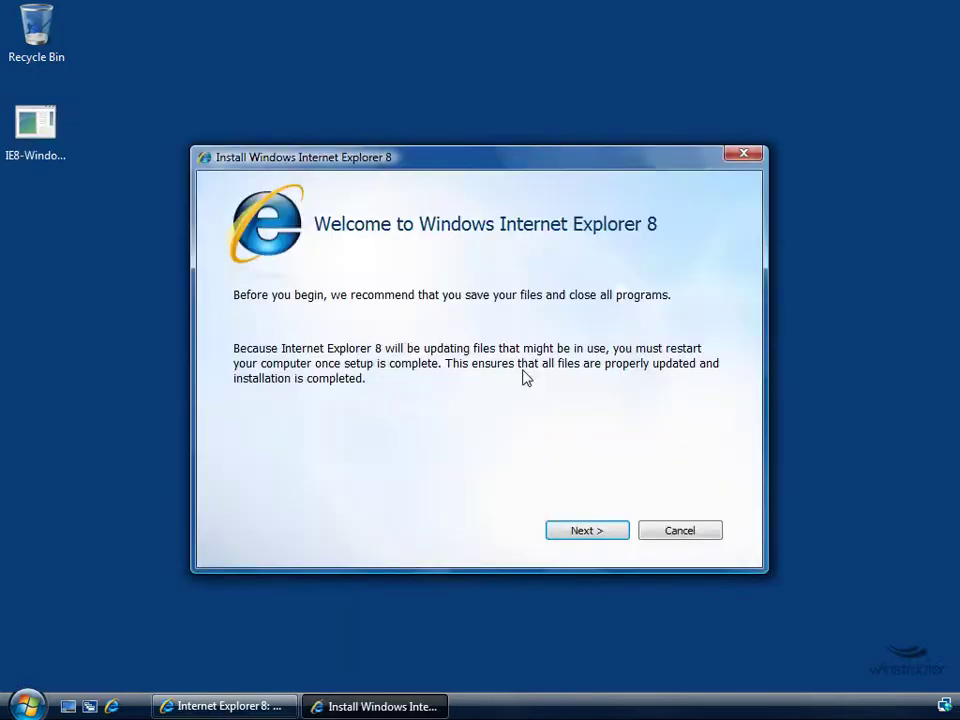
left_click(597, 536)
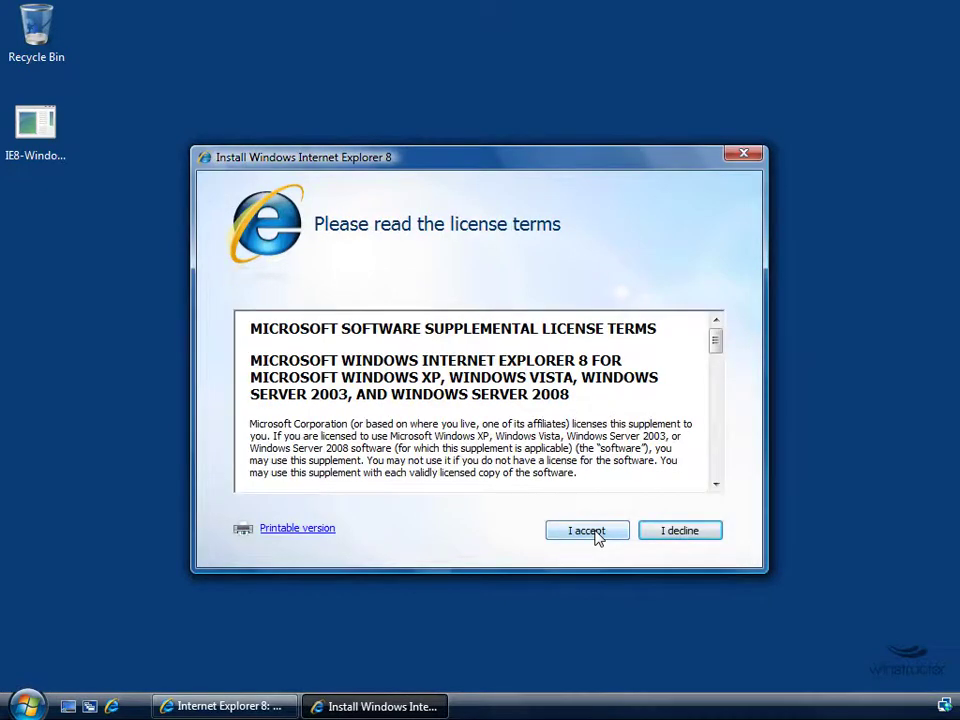
left_click(587, 530)
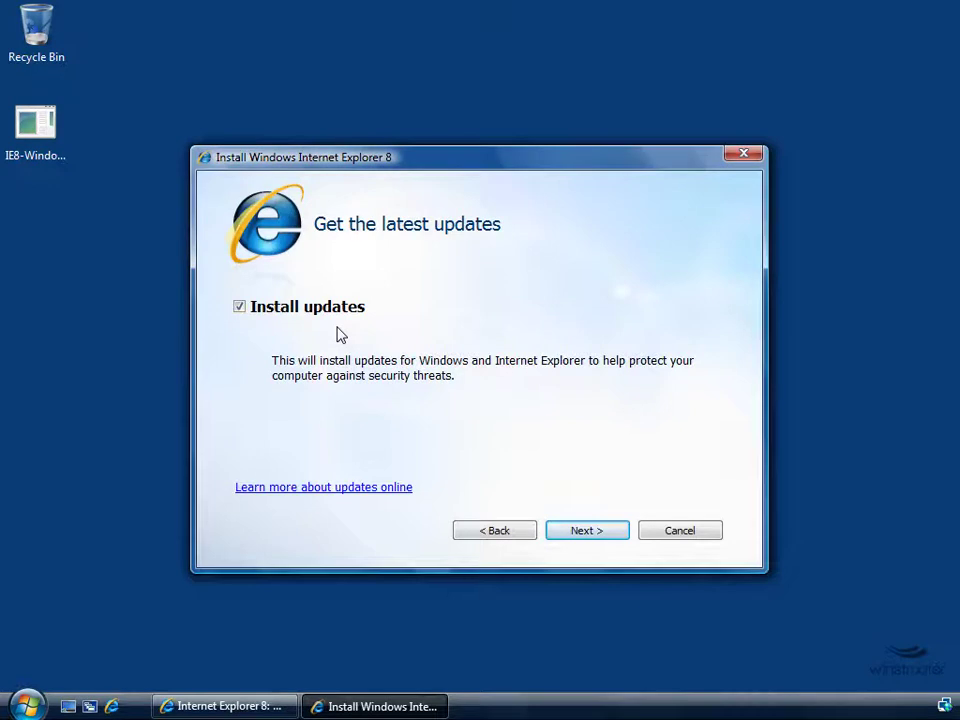
Install IE8 with 'Install updates' left checked and let setup run to completion
left_click(582, 530)
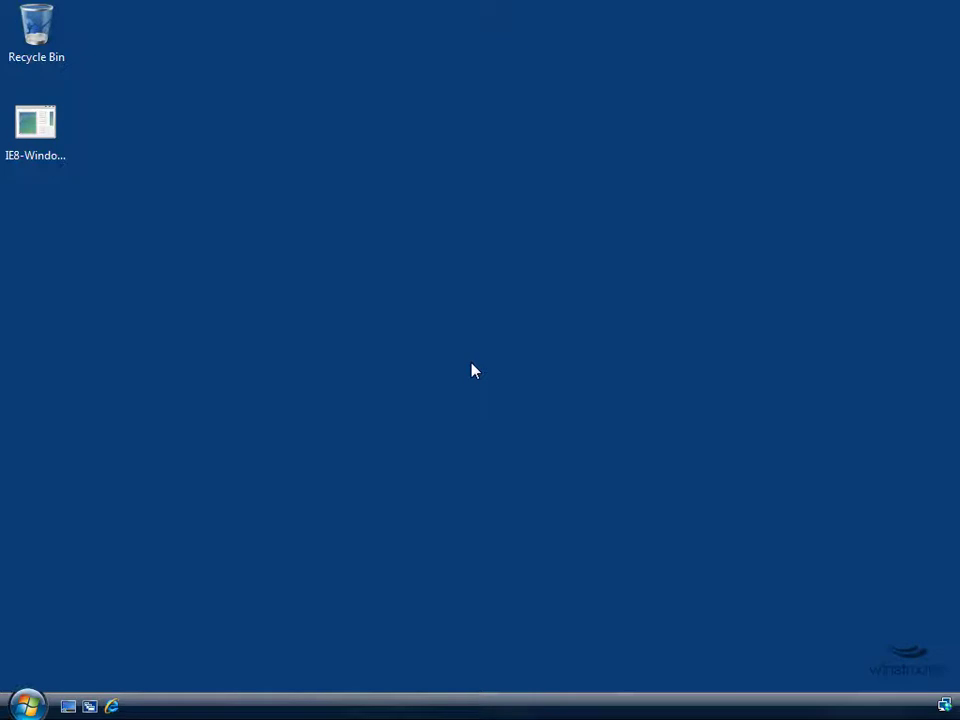
Launch Internet Explorer from the taskbar and go past the Set Up Internet Explorer 8 welcome
left_click(111, 706)
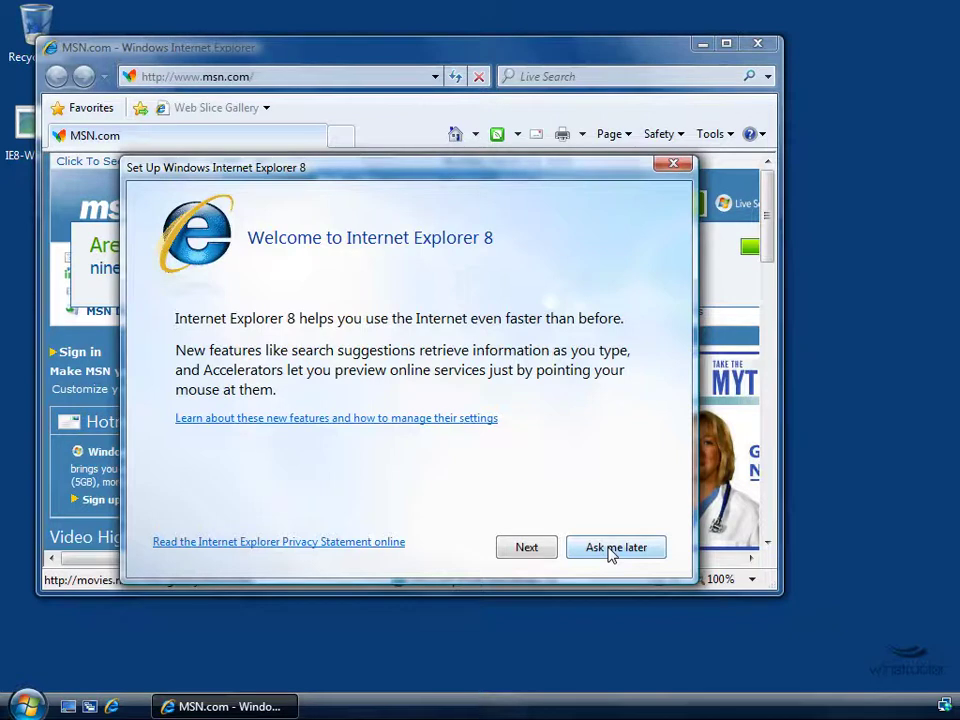
left_click(527, 553)
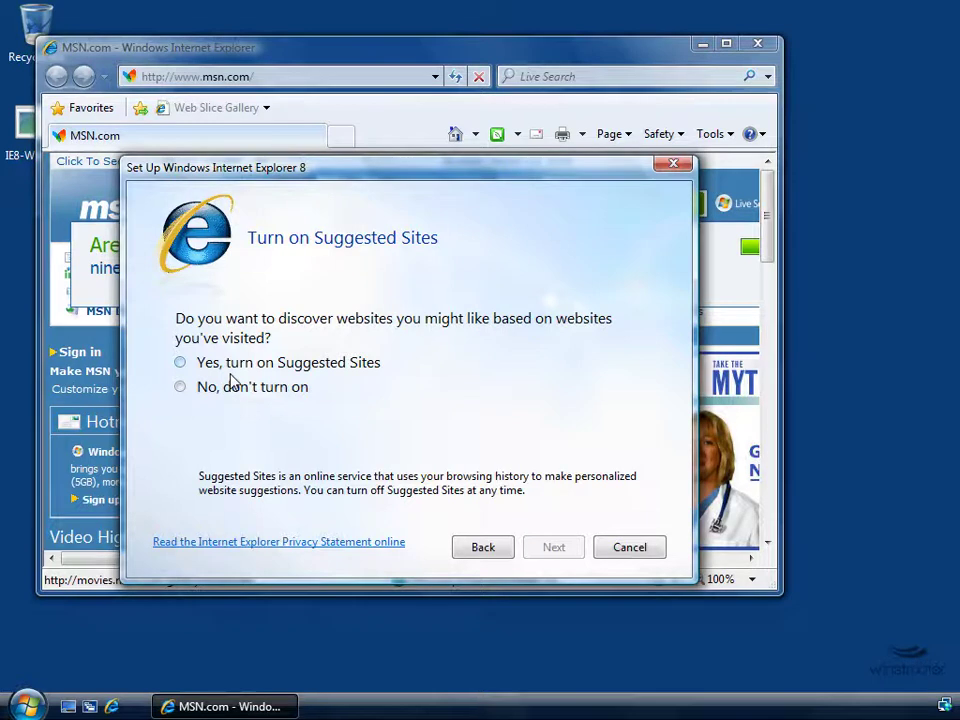
Choose 'No, don't turn on' for Suggested Sites and continue
left_click(230, 397)
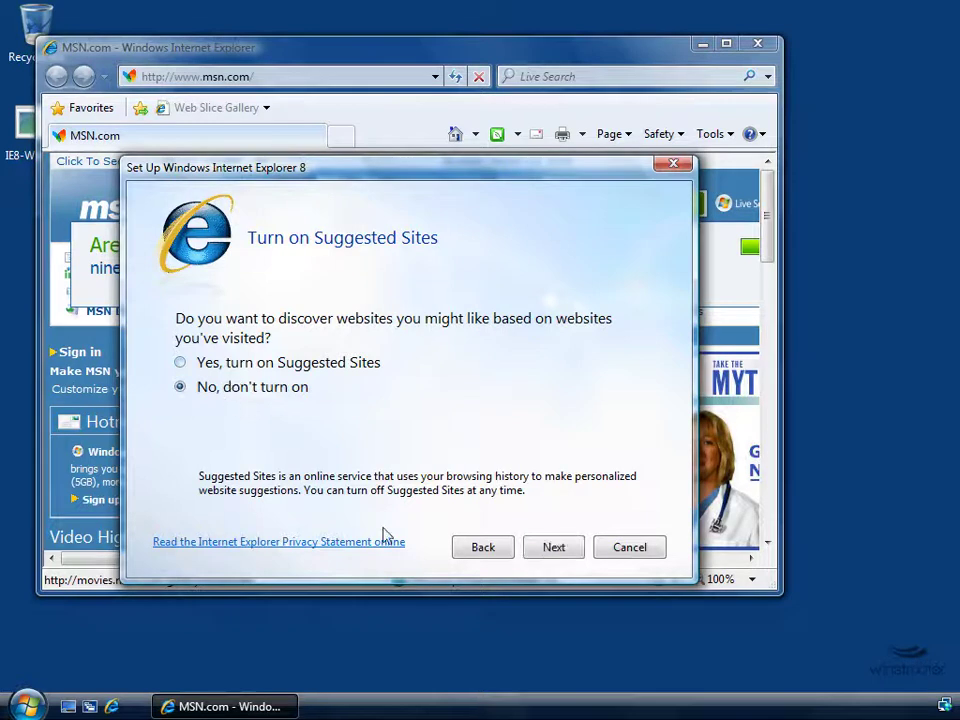
left_click(555, 549)
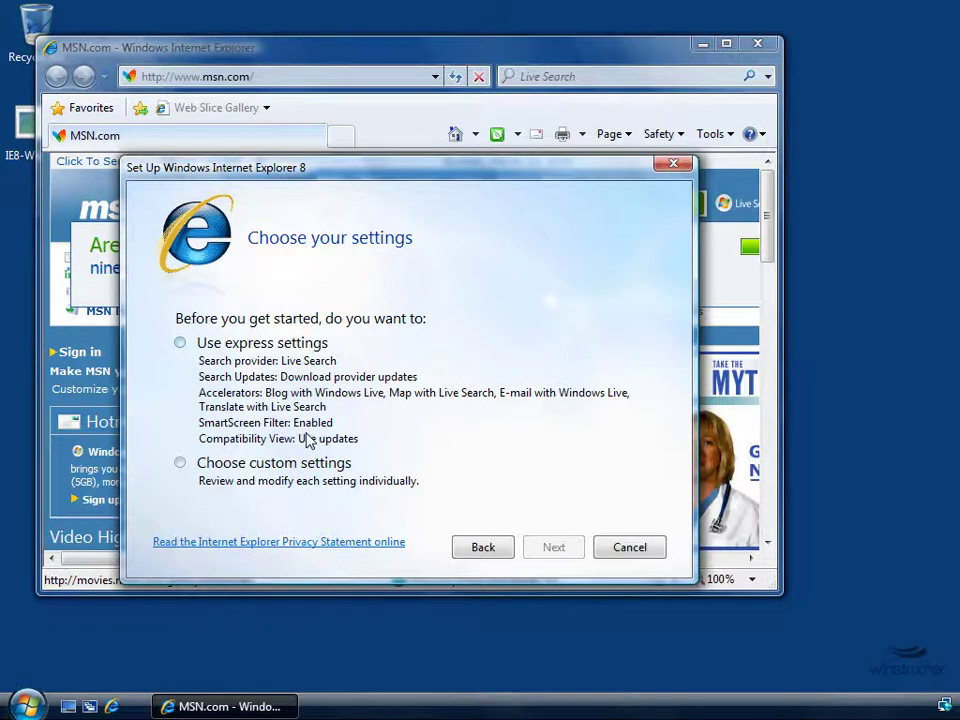
Pick 'Use express settings' and finish first-run setup
left_click(230, 343)
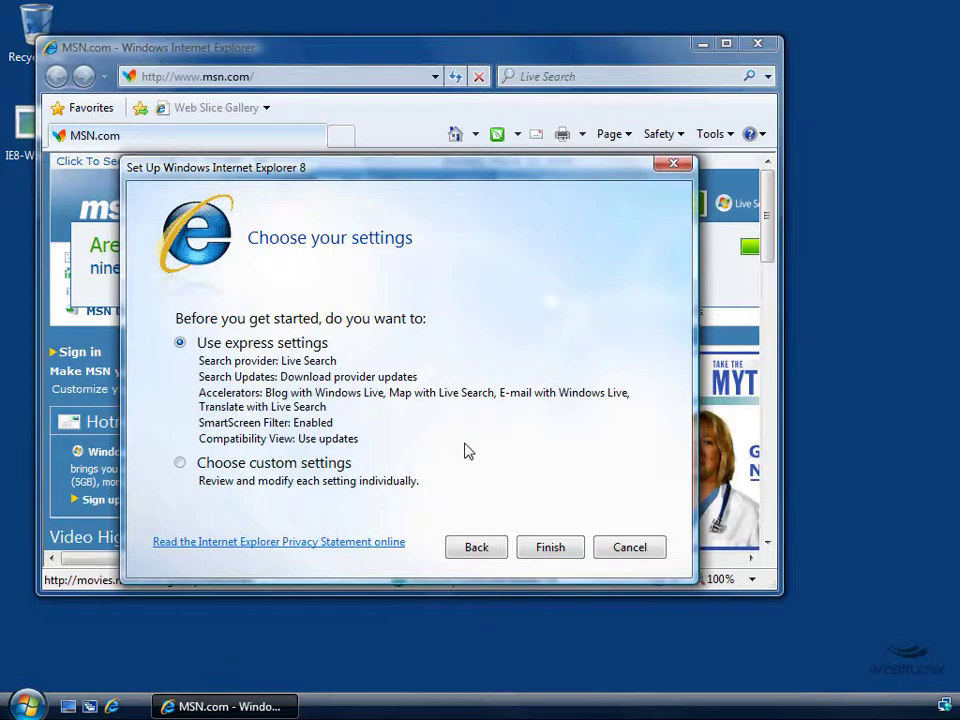
left_click(636, 547)
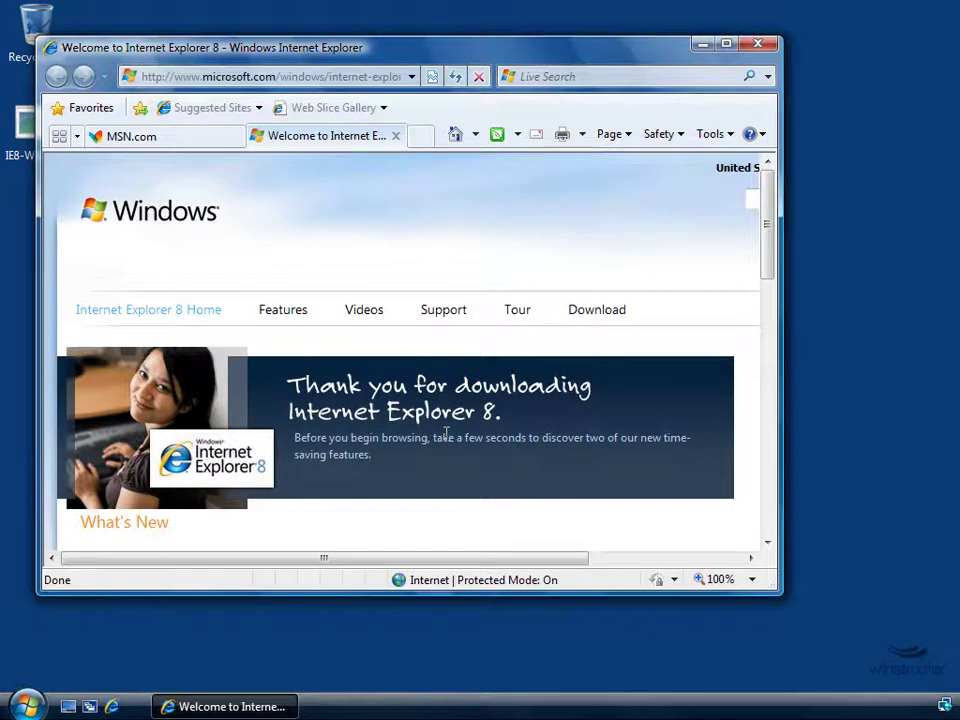
Maximize the Internet Explorer window
left_click(728, 44)
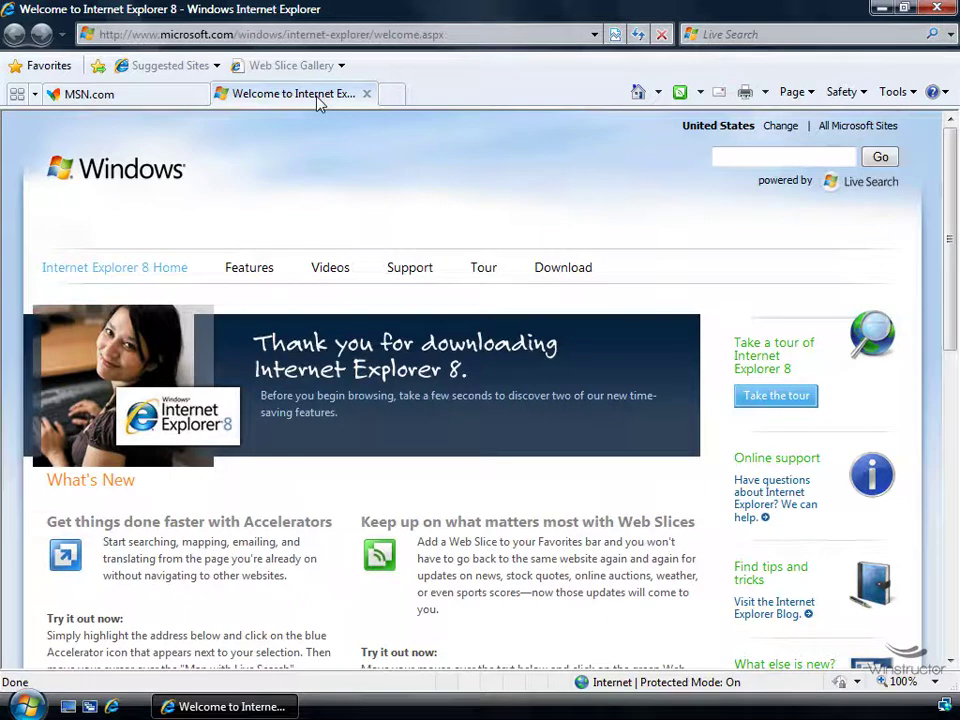
Drag the Welcome tab before MSN.com, switch to MSN.com and view its tab shortcut menu
left_click_drag(318, 103, 90, 97)
left_click(253, 100)
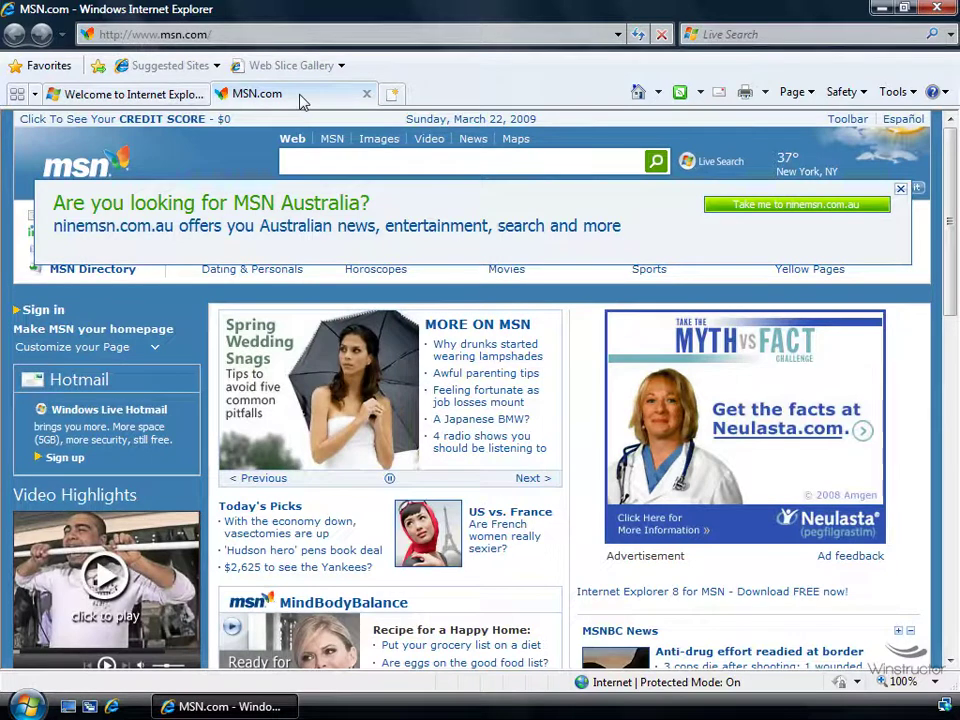
right_click(299, 97)
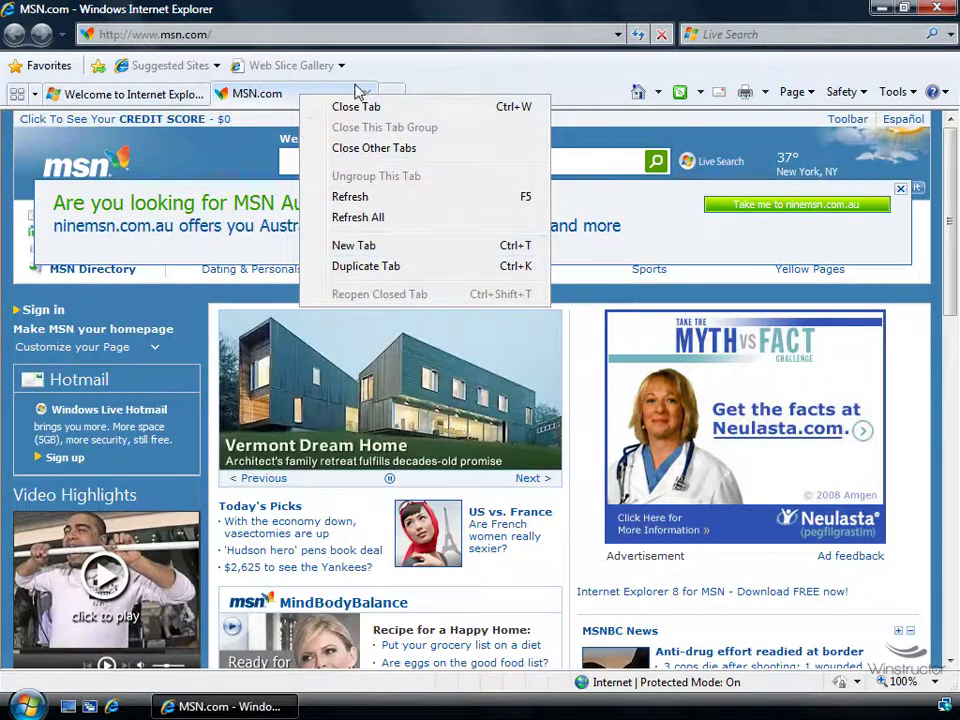
left_click(388, 100)
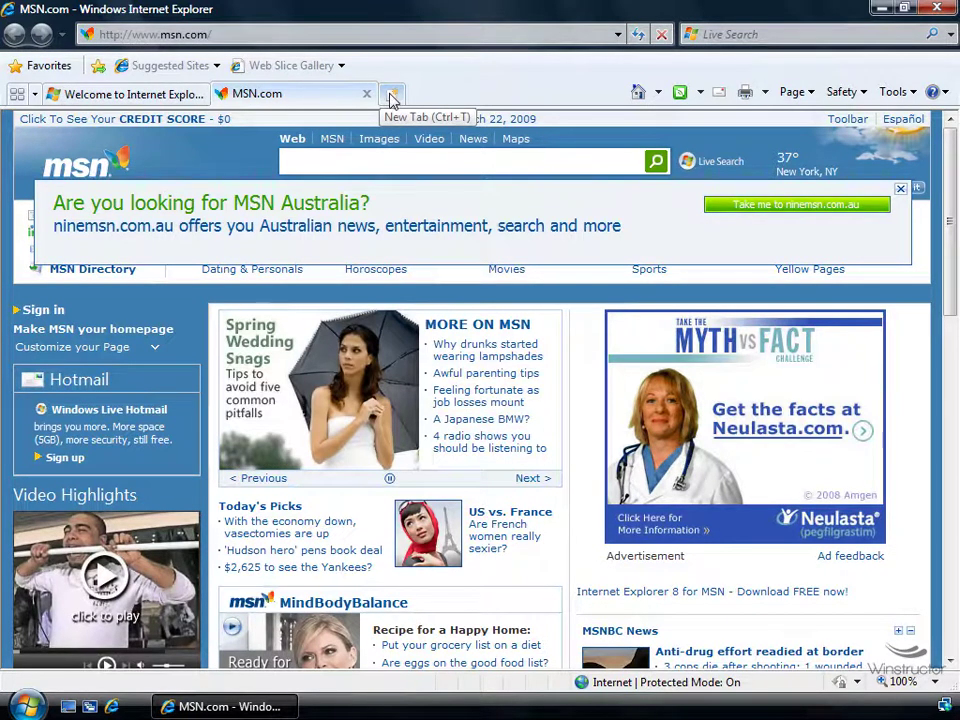
Open a blank New Tab and cycle through the Welcome, MSN.com and New Tab tabs
left_click(390, 96)
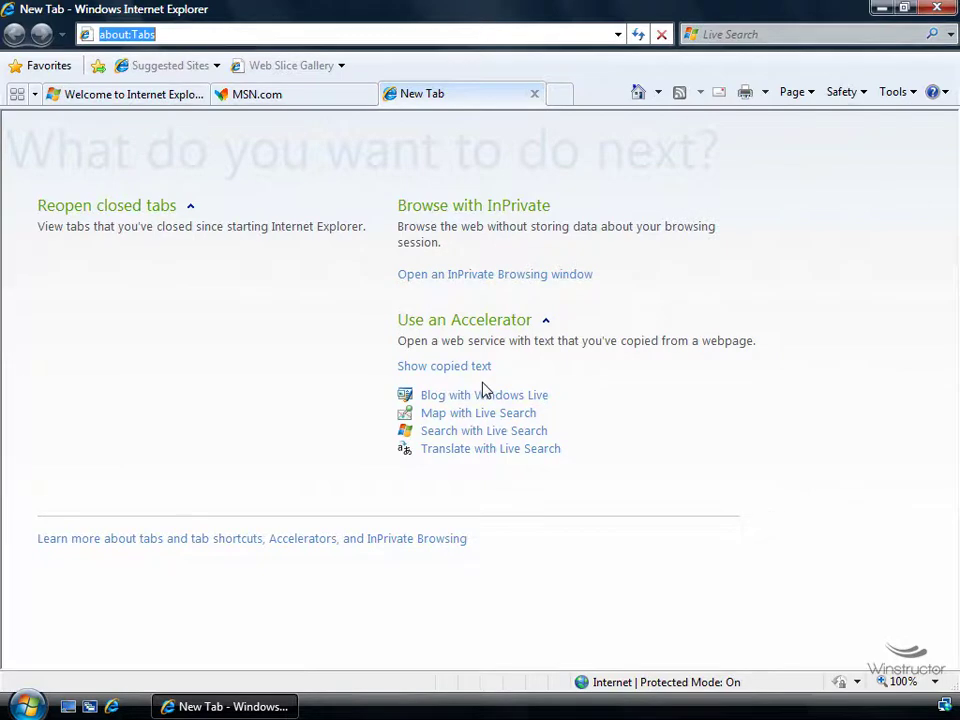
left_click(290, 97)
left_click(155, 100)
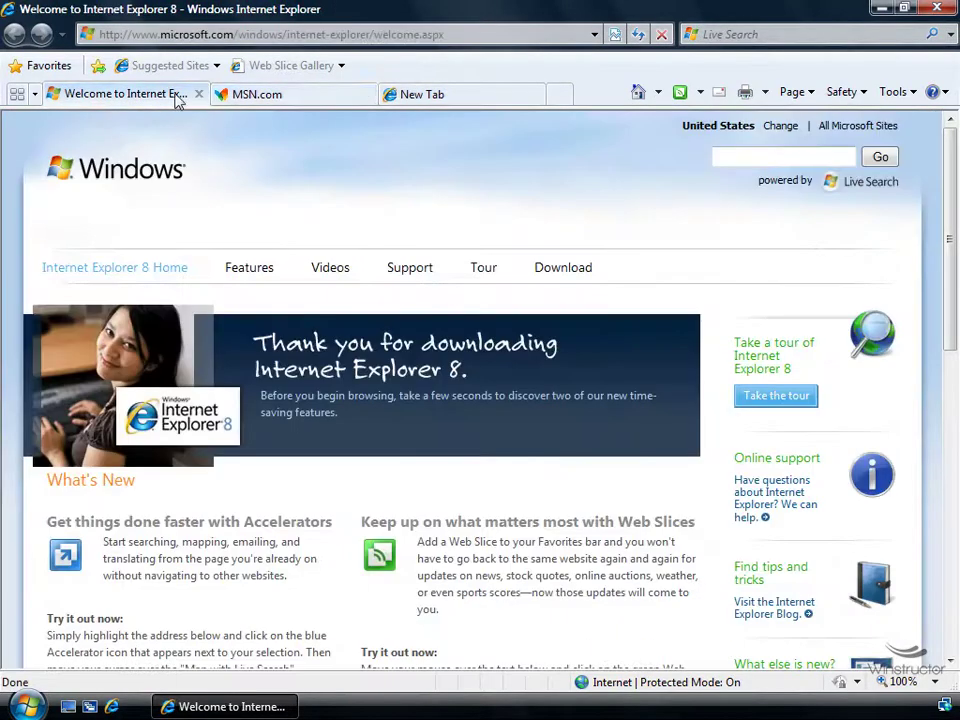
left_click(294, 100)
left_click(425, 100)
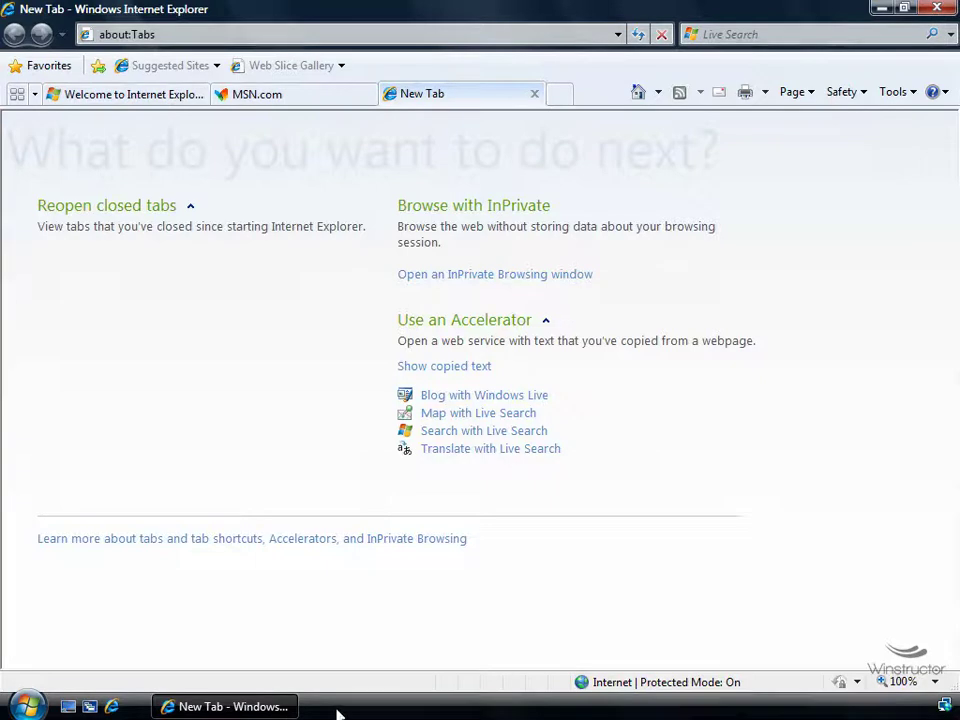
mouse_move(257, 706)
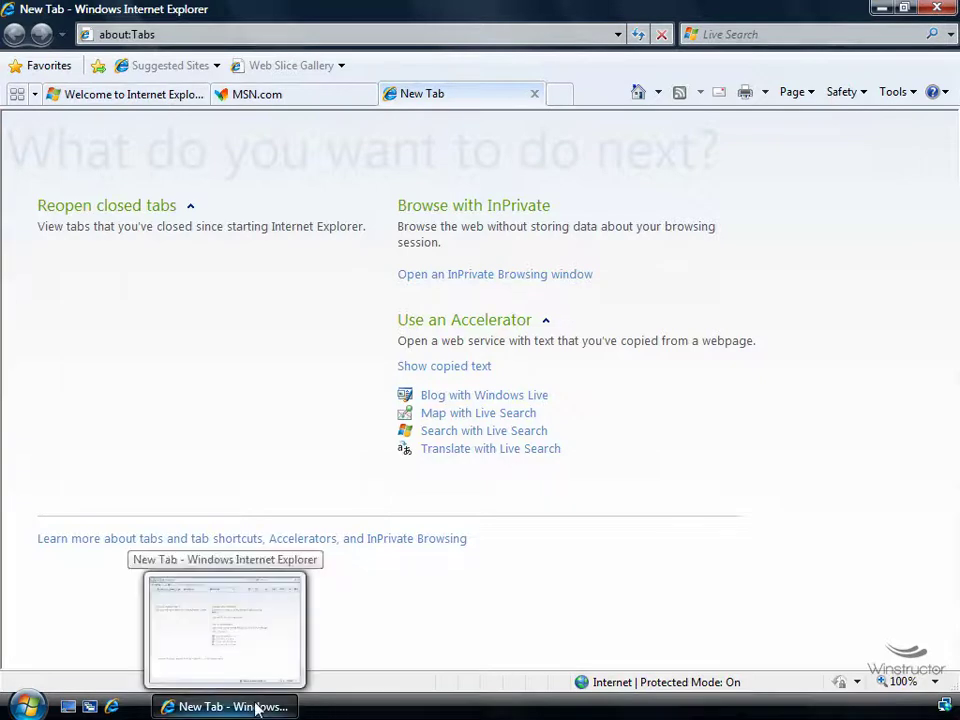
left_click(190, 94)
left_click(292, 96)
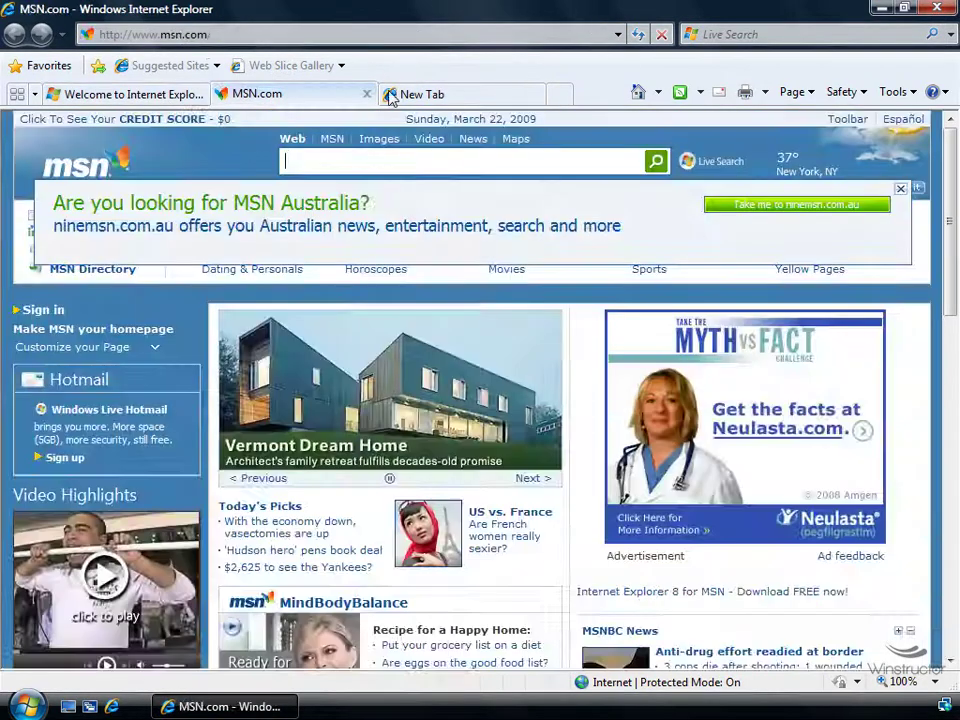
left_click(416, 95)
Open three more blank tabs with Ctrl+T so the tab row fills up
key("ctrl+t")
key("ctrl+t")
key("ctrl+t")
key("ctrl+t")
key("ctrl+t")
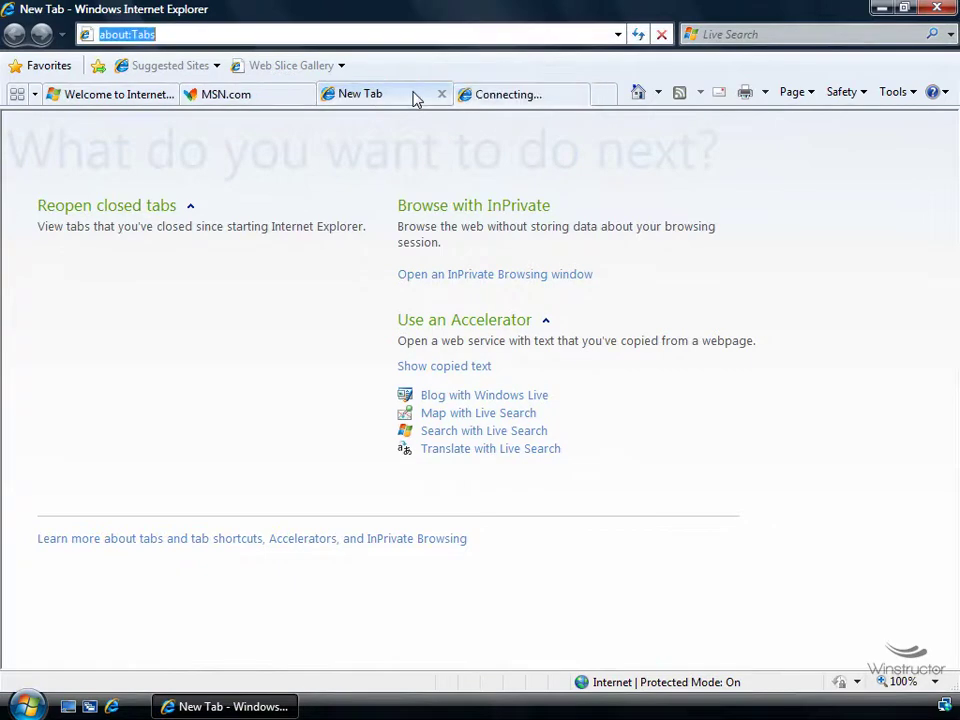
key("ctrl+t")
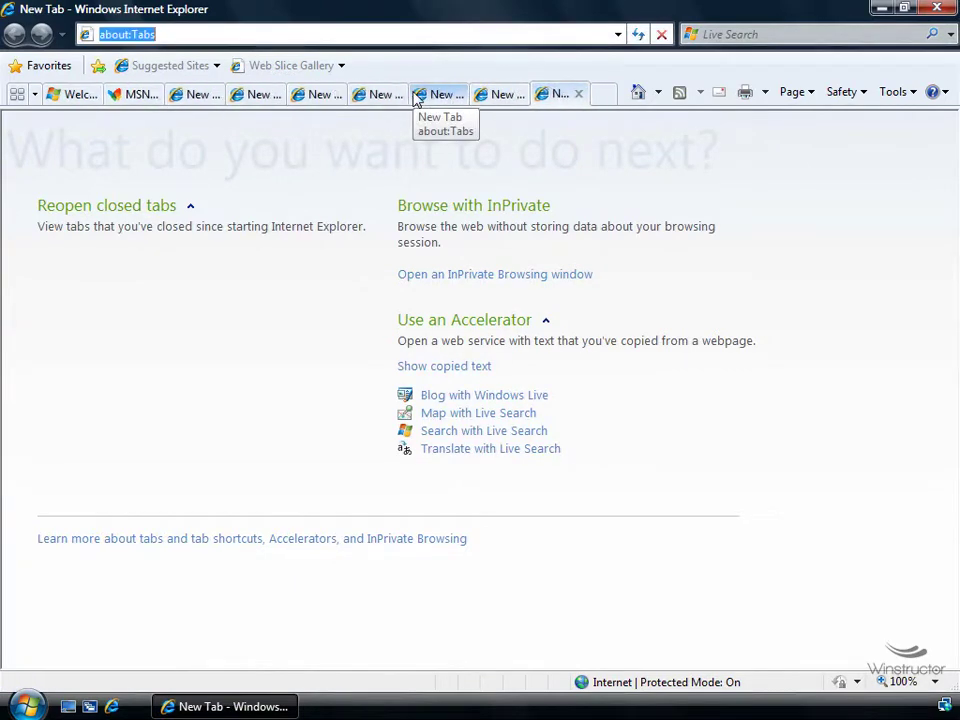
key("ctrl+t")
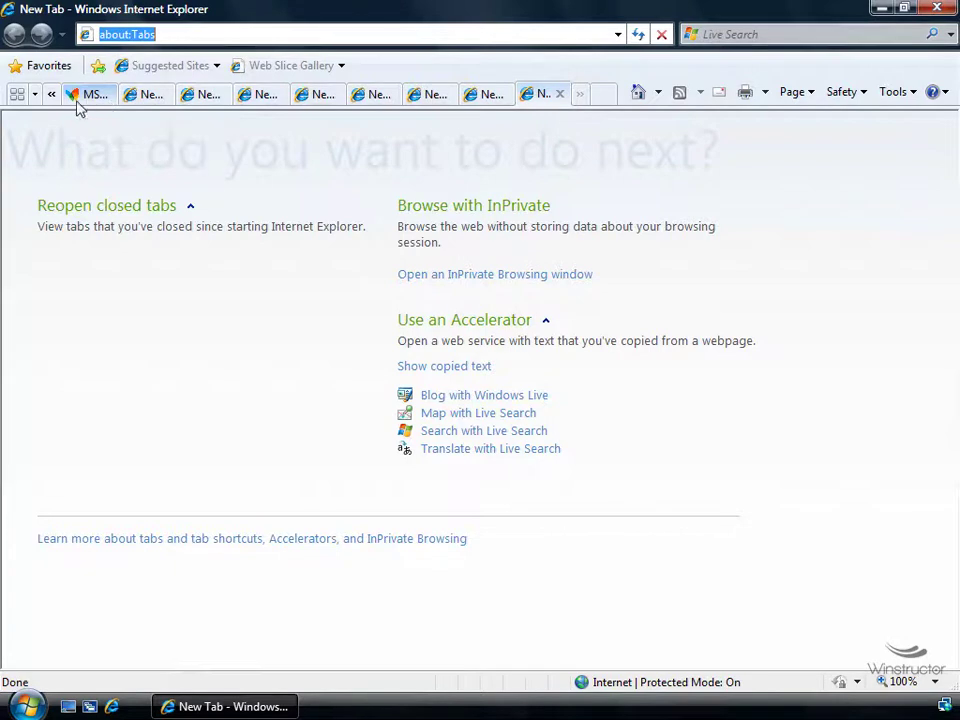
In Quick Tabs, close two blank New Tab thumbnails using the X and the right-click Close
left_click(18, 95)
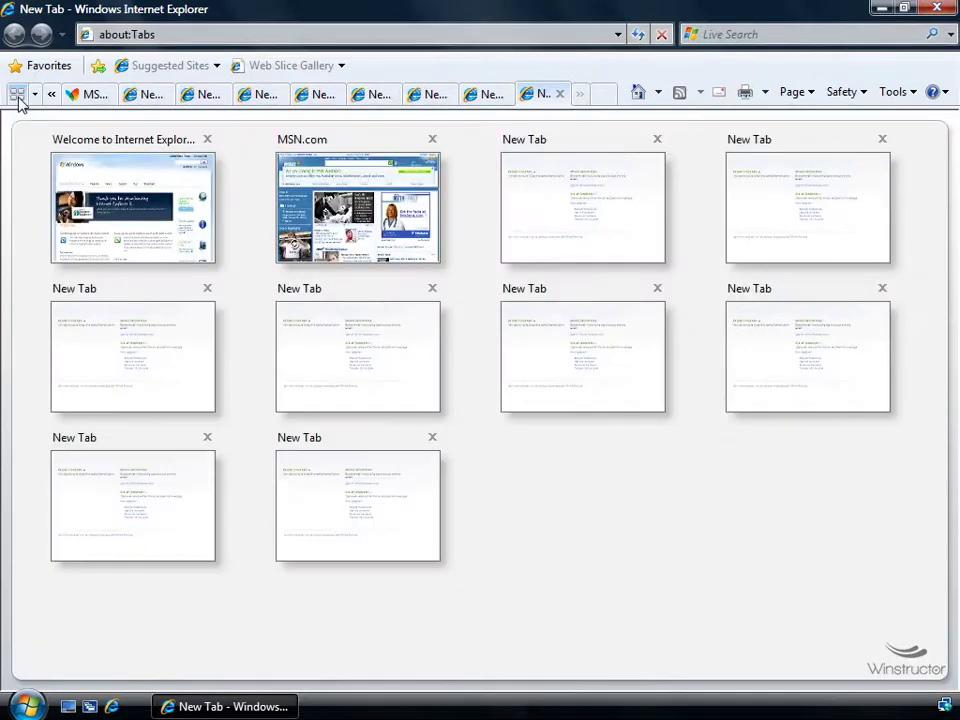
left_click(660, 142)
right_click(740, 213)
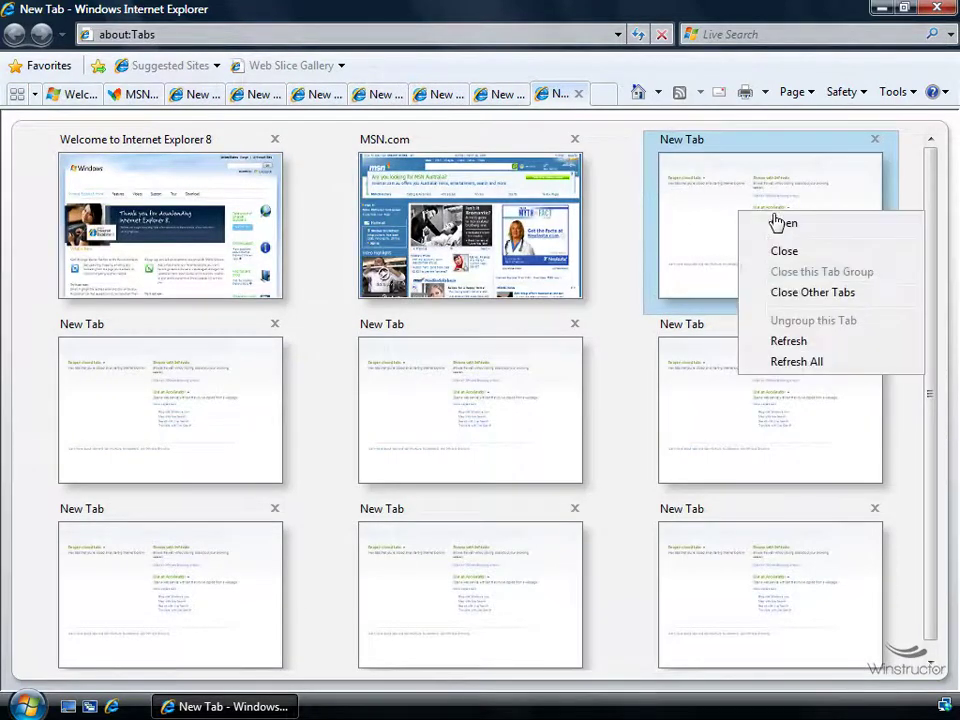
left_click(797, 258)
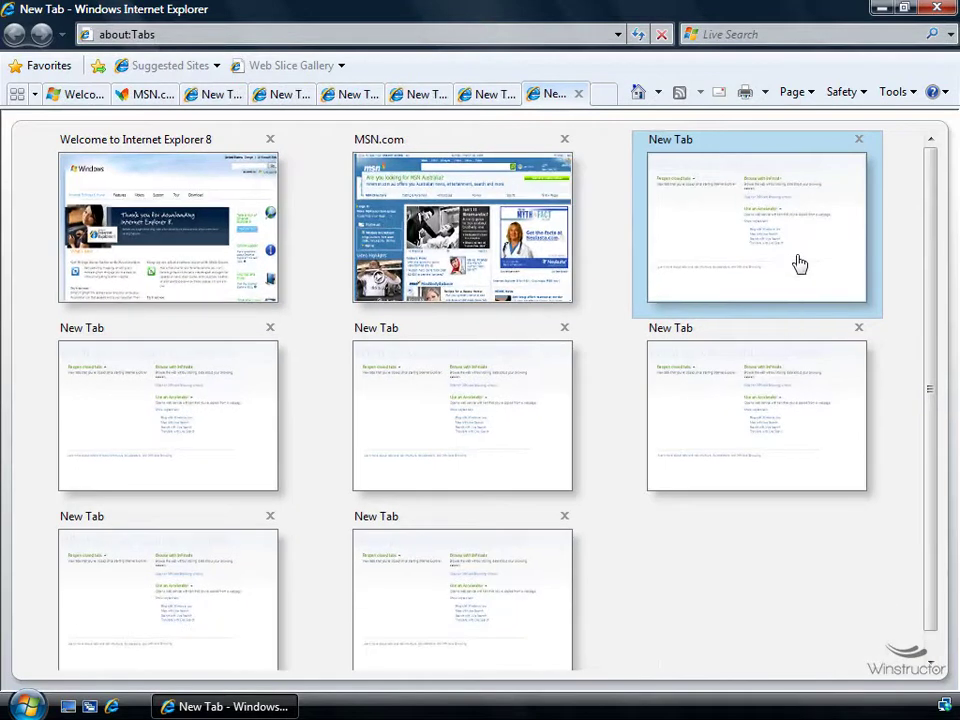
right_click(740, 224)
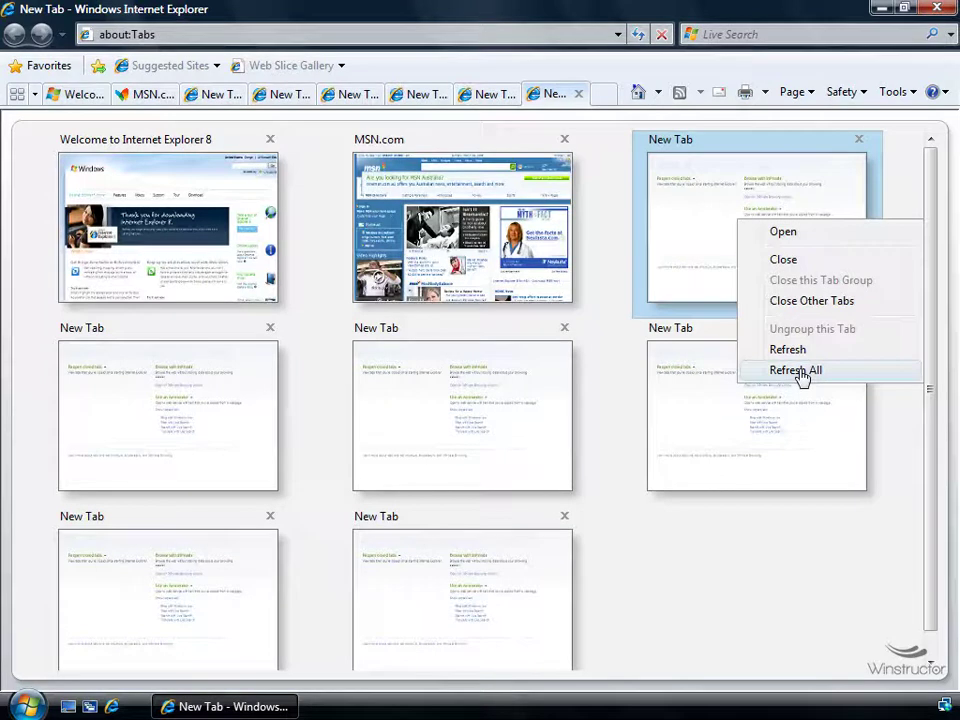
Switch to the third thumbnail's New Tab page and open the Tools menu
left_click(757, 206)
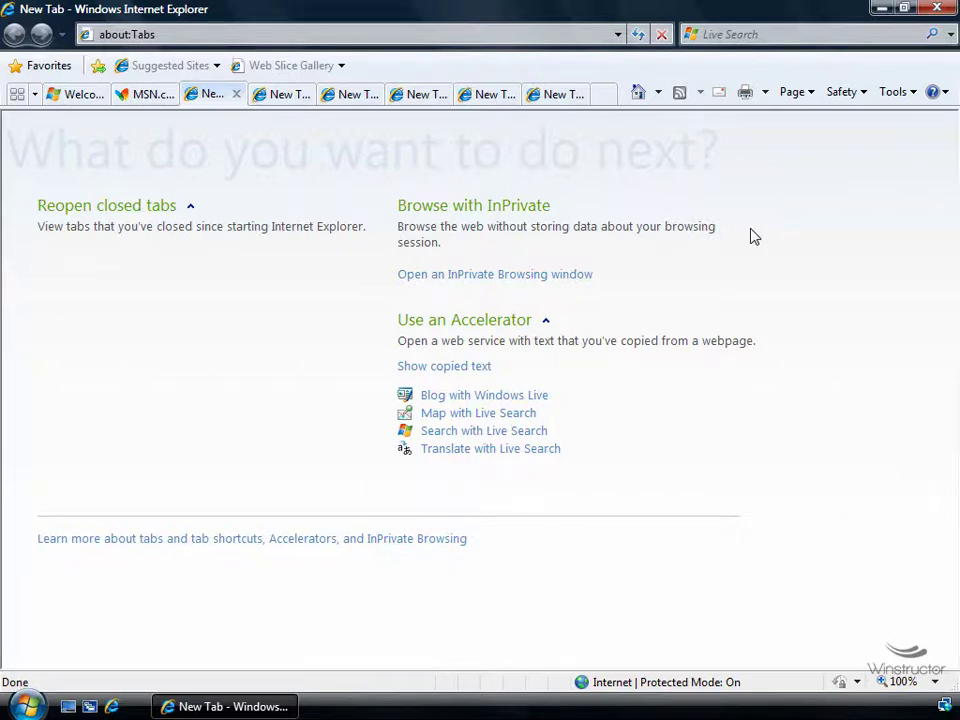
left_click(918, 90)
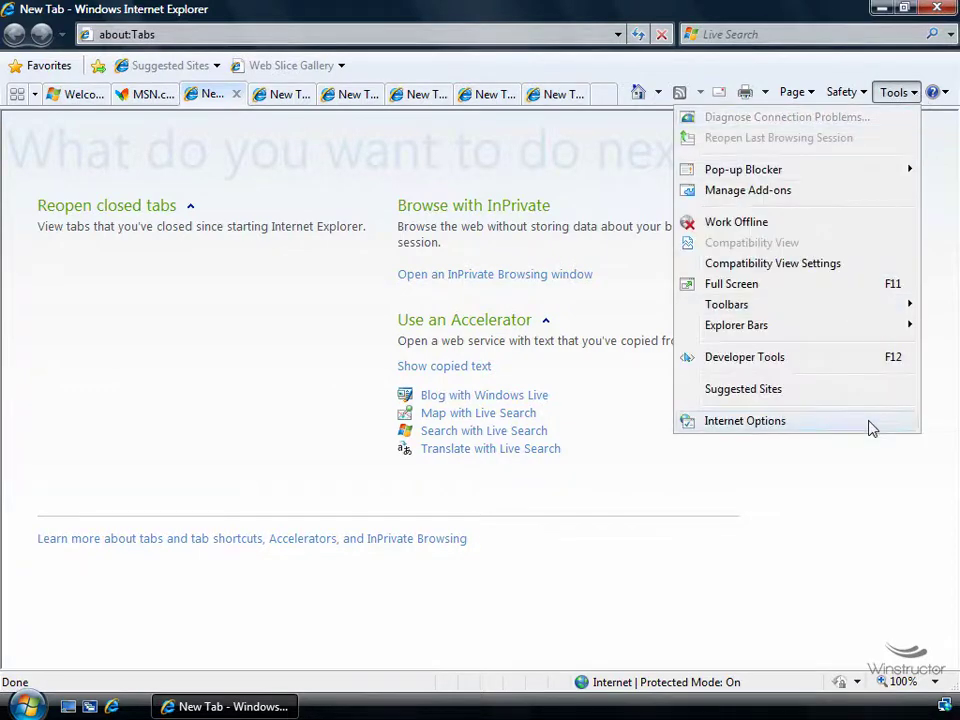
Review the Tabs Settings under Internet Options, then cancel both dialogs without changing anything
left_click(745, 421)
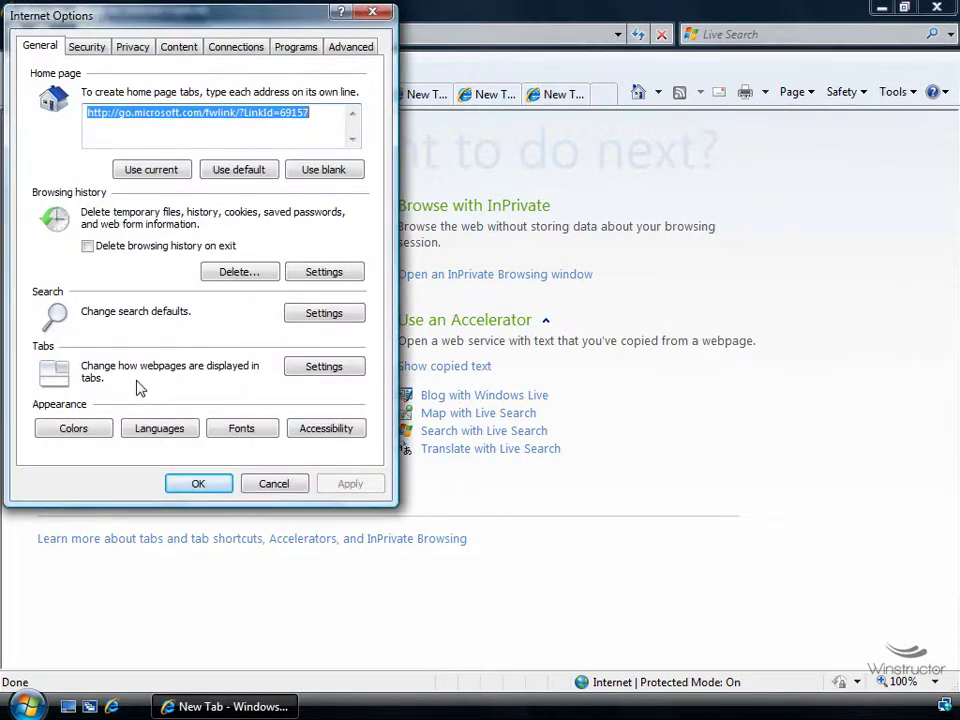
left_click(346, 369)
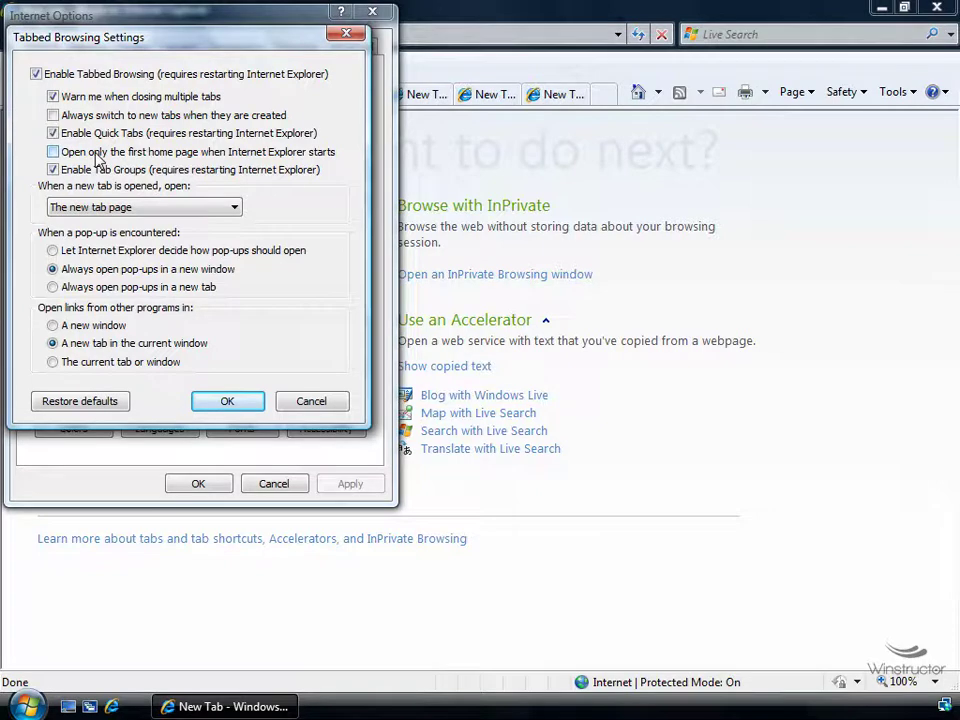
left_click(300, 401)
left_click(270, 484)
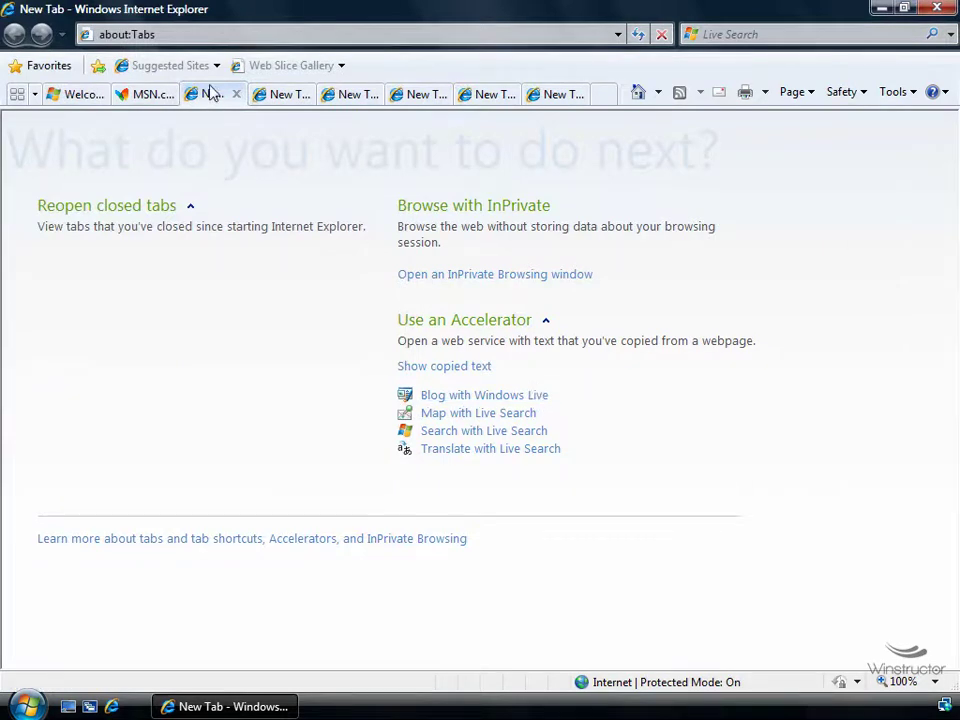
Load the Yahoo site by entering 'yahoo' in the blank New Tab
left_click(145, 94)
left_click(212, 94)
left_click(211, 33)
type("yahoo")
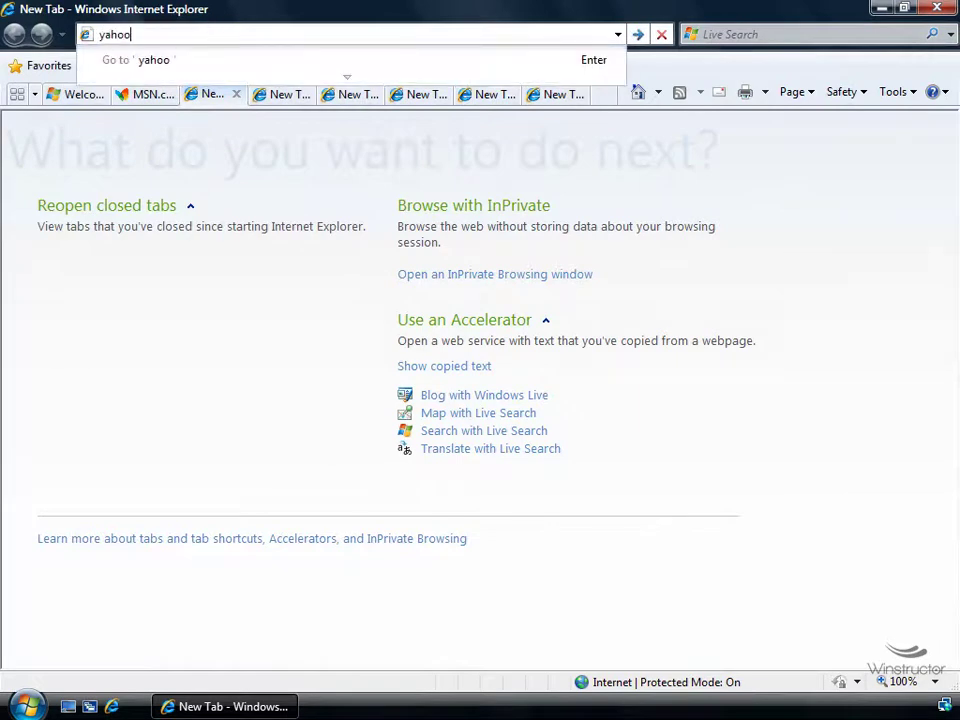
key("ctrl+Return")
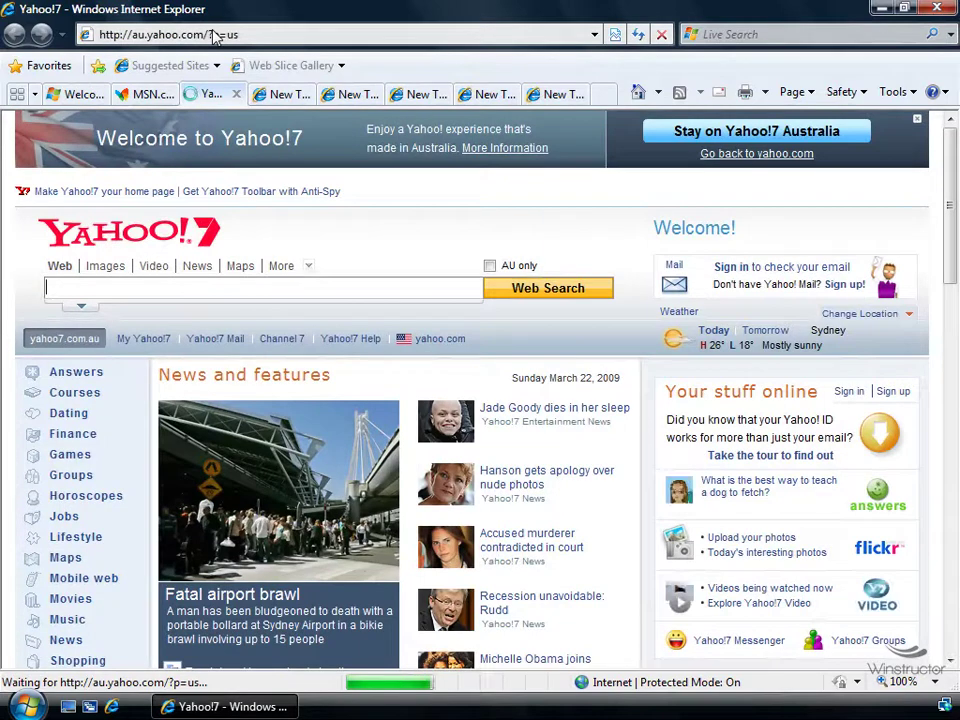
Load the Google site by entering 'google' in the next blank tab
left_click(276, 94)
left_click(264, 30)
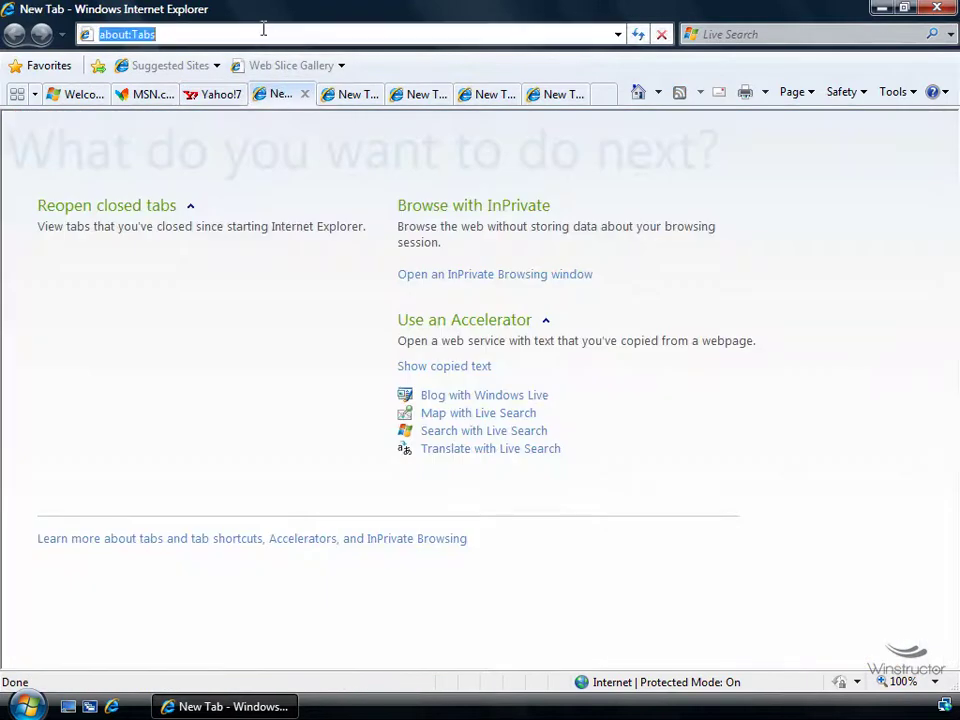
type("google")
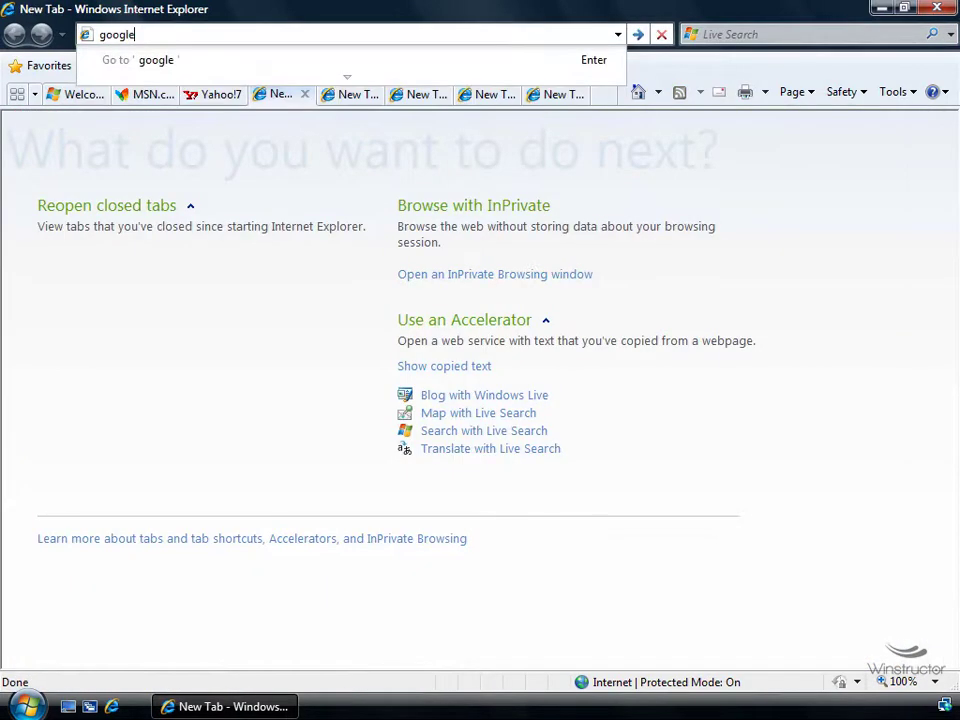
key("ctrl+Return")
Load the Microsoft site by entering 'microsoft' in the third tab and decline Silverlight
left_click(336, 94)
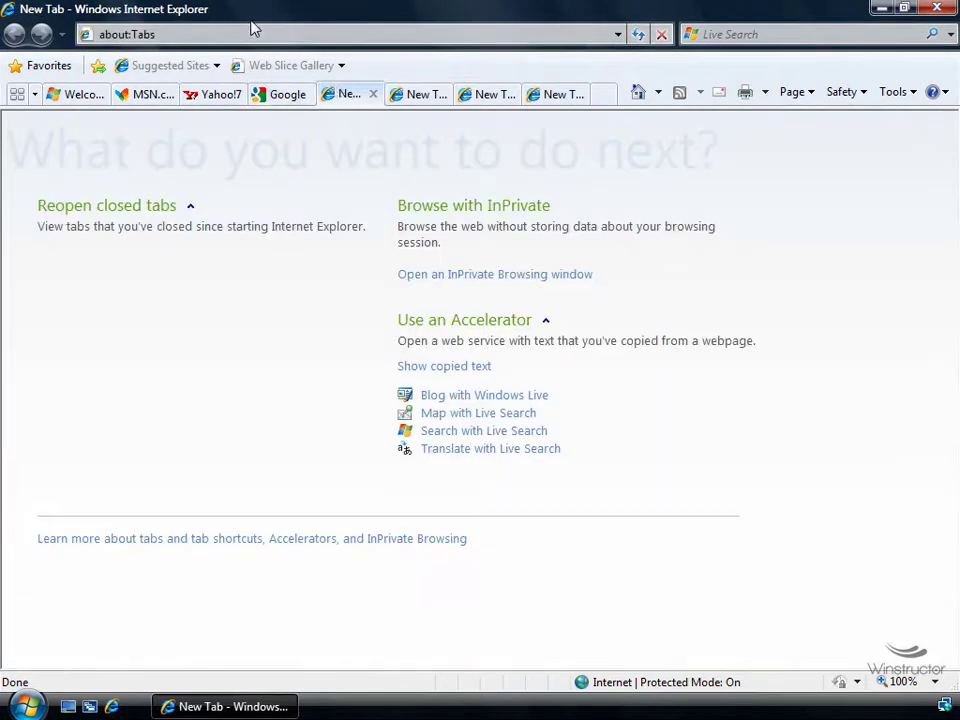
left_click(255, 33)
type("microsoft")
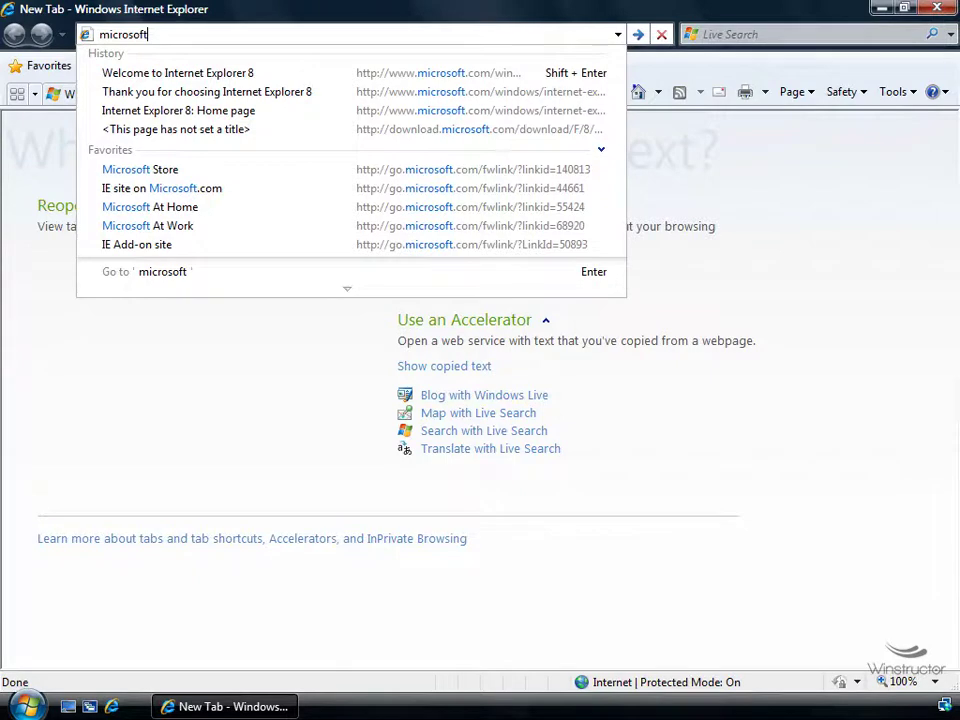
key("ctrl+Return")
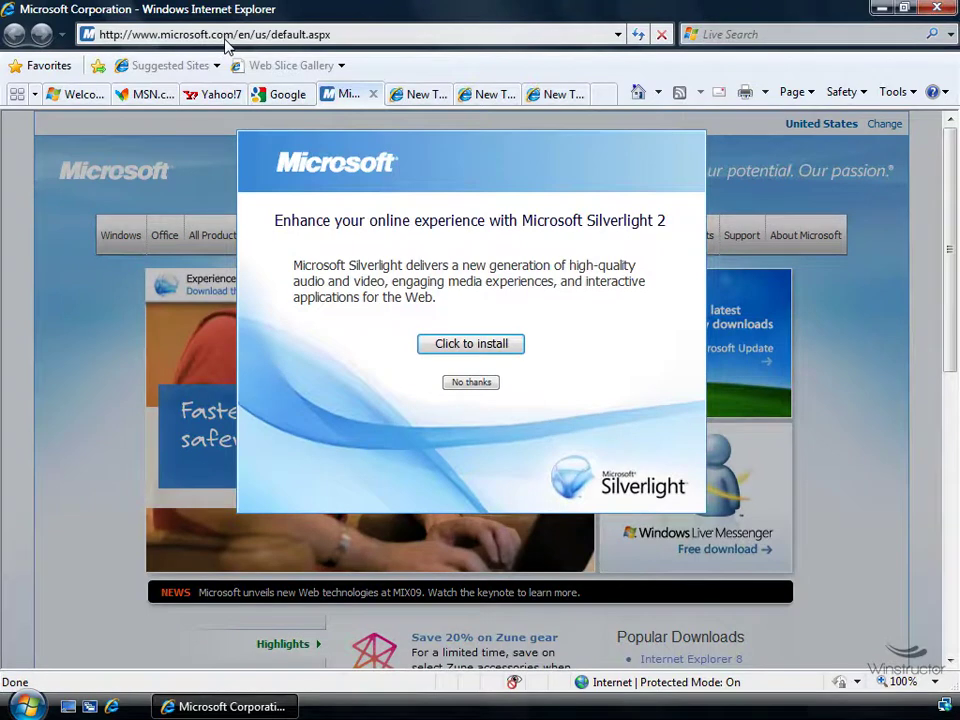
left_click(450, 384)
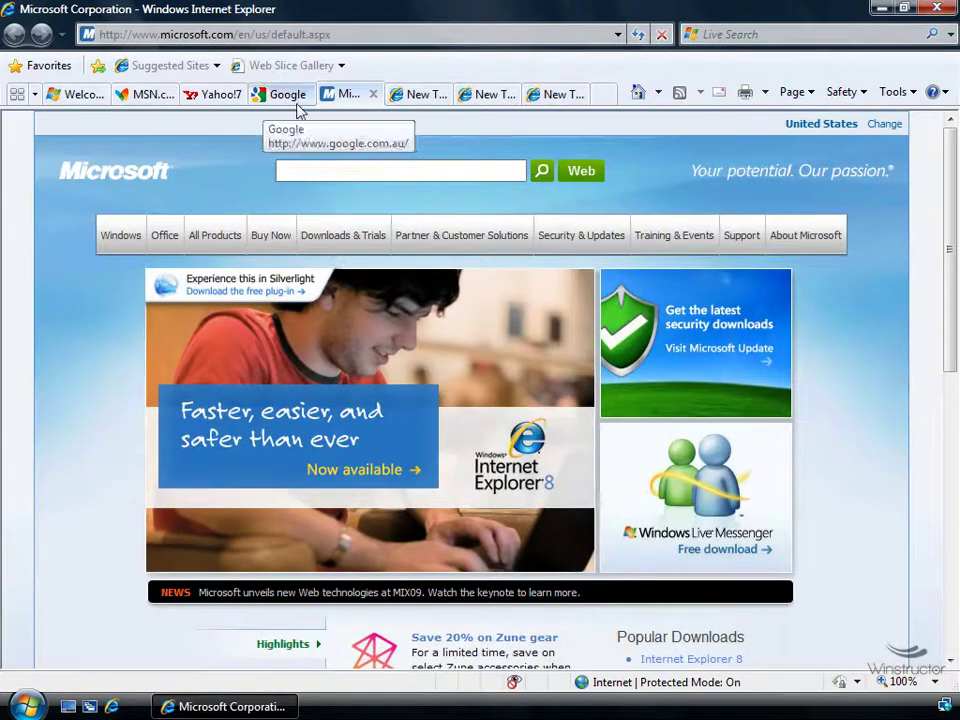
Check the MSN, Yahoo!7, Google and Microsoft tabs and close the leftover New Tab pages
left_click(291, 97)
left_click(228, 98)
left_click(160, 95)
left_click(290, 95)
left_click(355, 95)
left_click(420, 95)
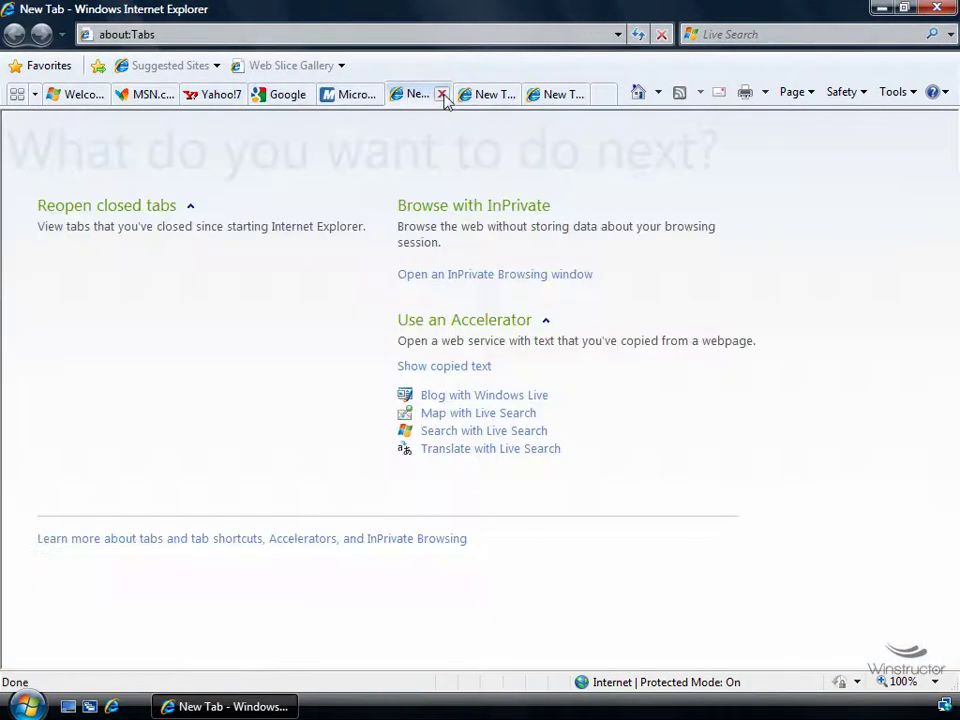
left_click(442, 95)
left_click(495, 95)
left_click(574, 95)
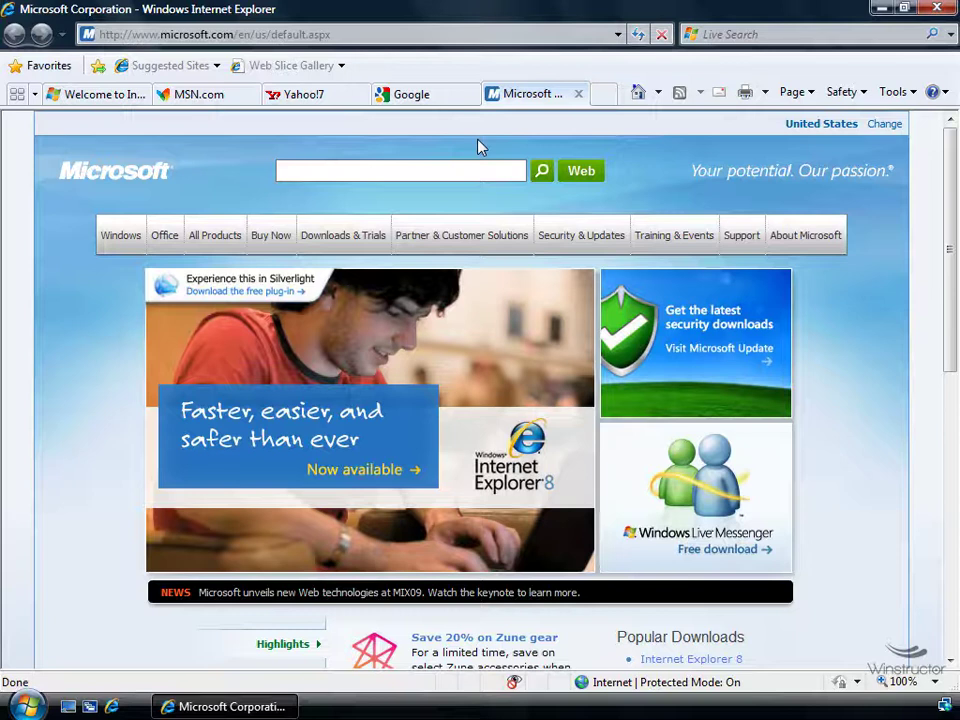
left_click(661, 94)
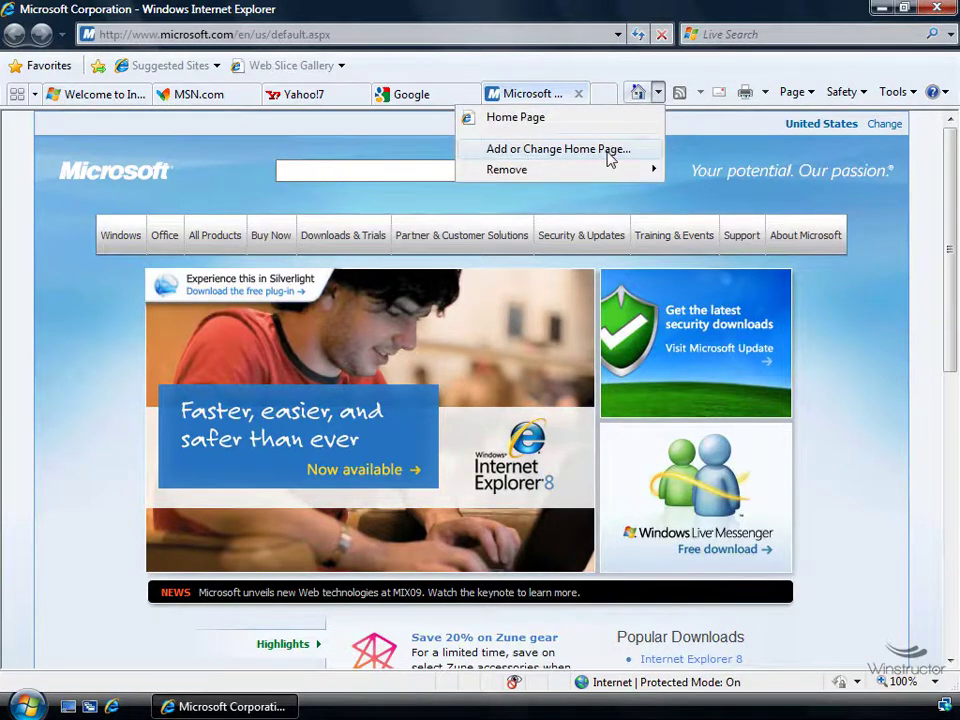
left_click(610, 150)
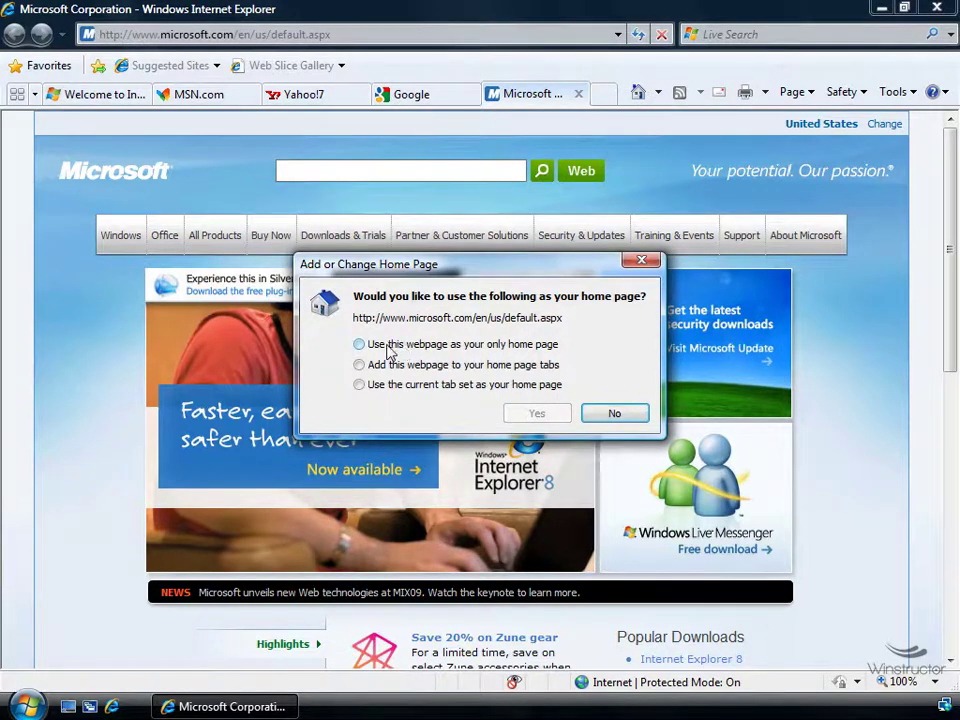
left_click(459, 346)
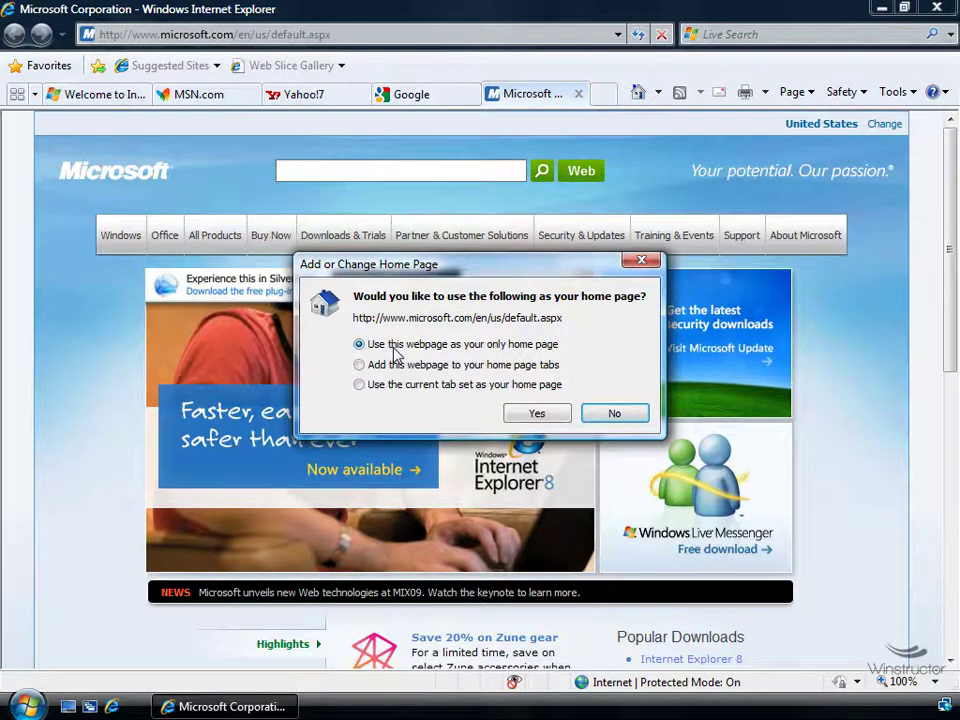
left_click(537, 415)
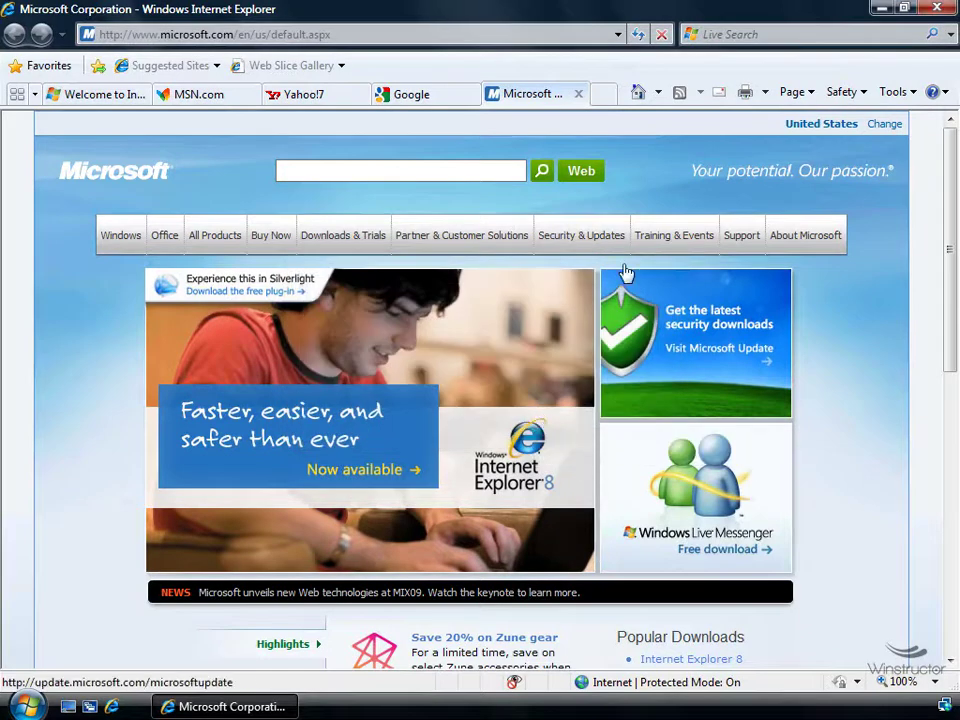
Check the home page list, then open, maximize and close an extra browser window
left_click(660, 95)
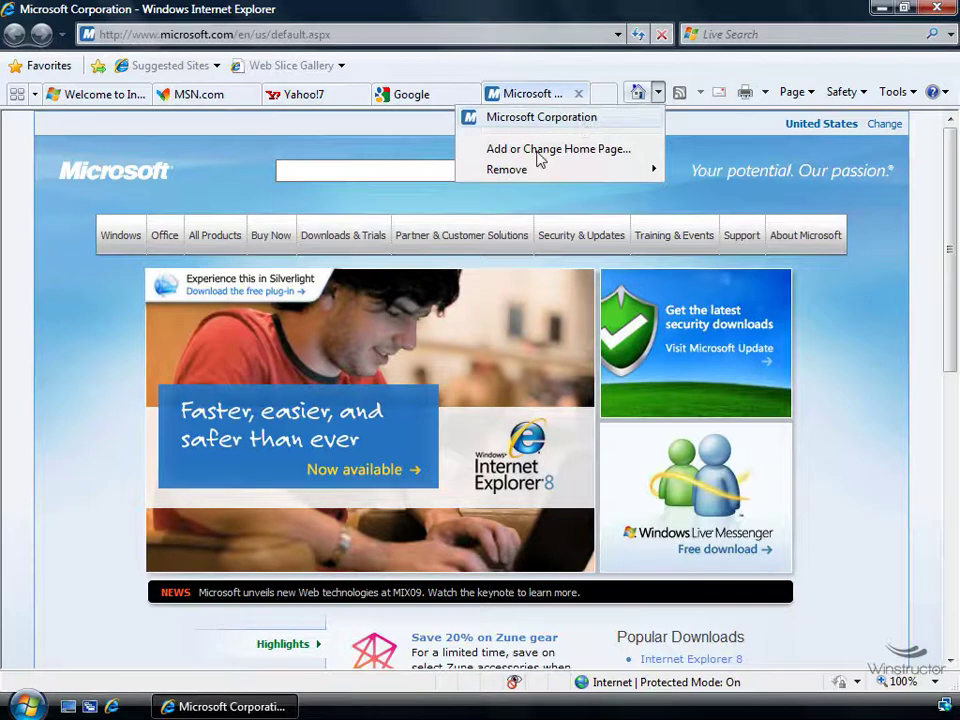
left_click(112, 708)
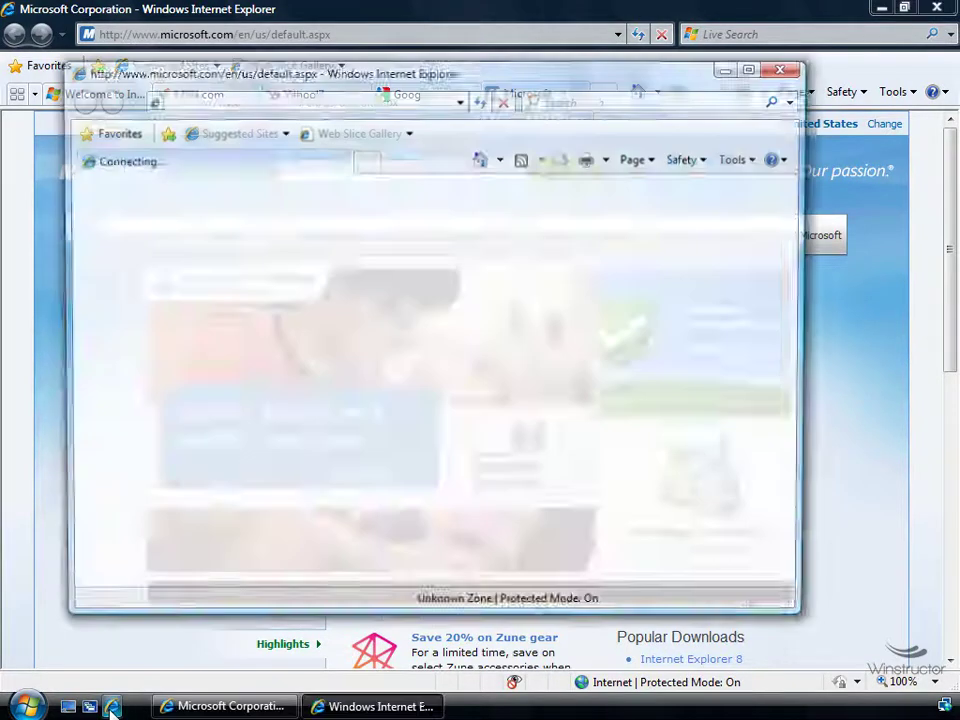
left_click(751, 69)
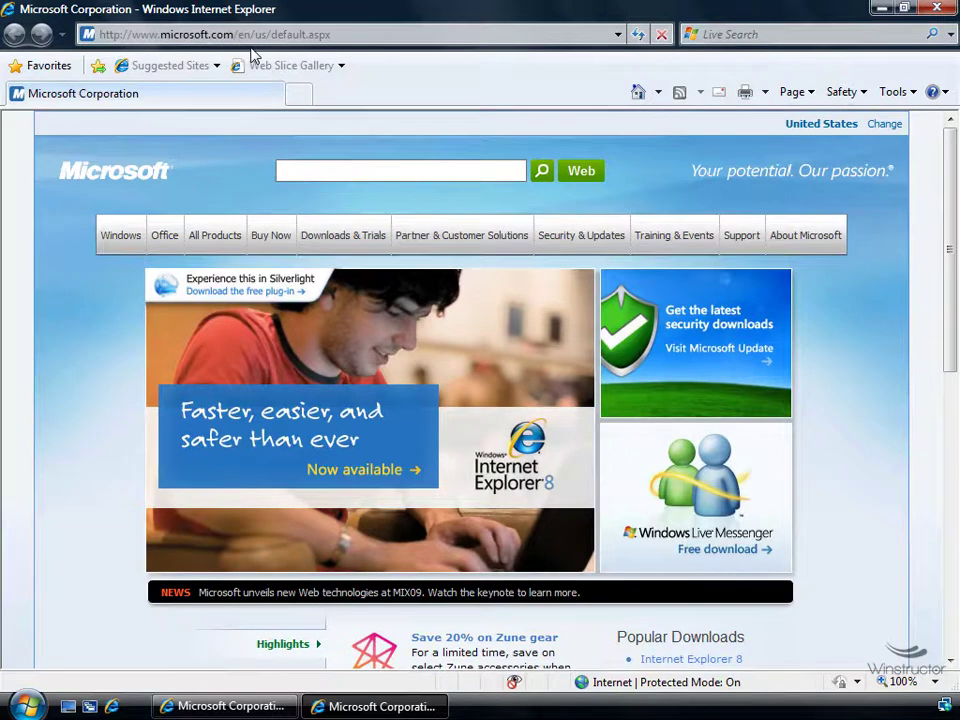
left_click(938, 12)
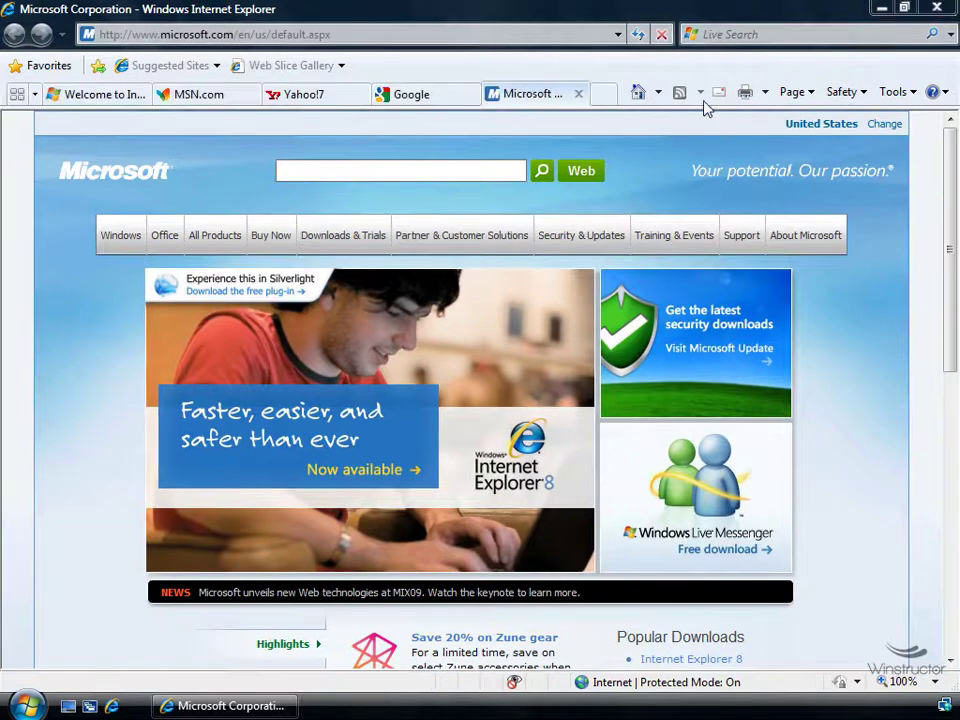
Delete Microsoft Corporation from the home pages and return to the Yahoo!7 tab
left_click(658, 92)
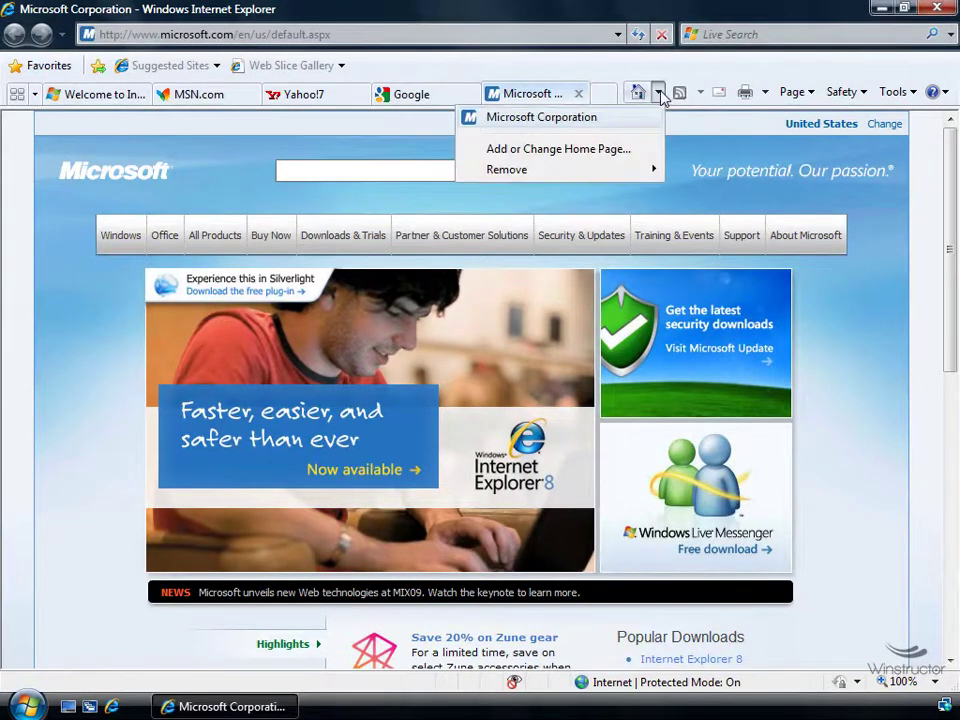
mouse_move(591, 176)
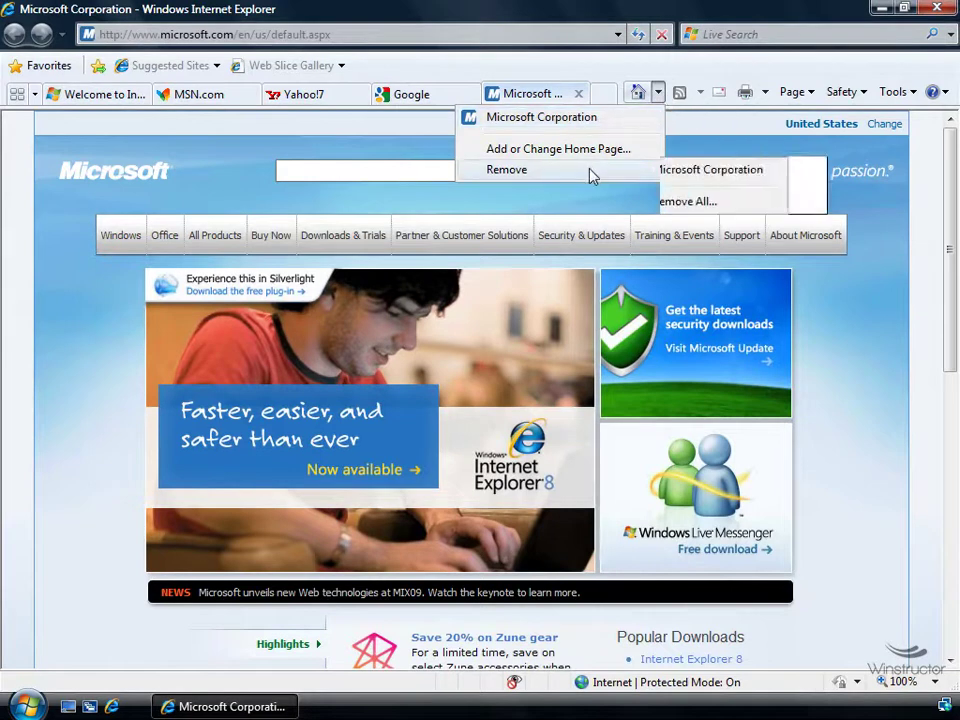
left_click(750, 172)
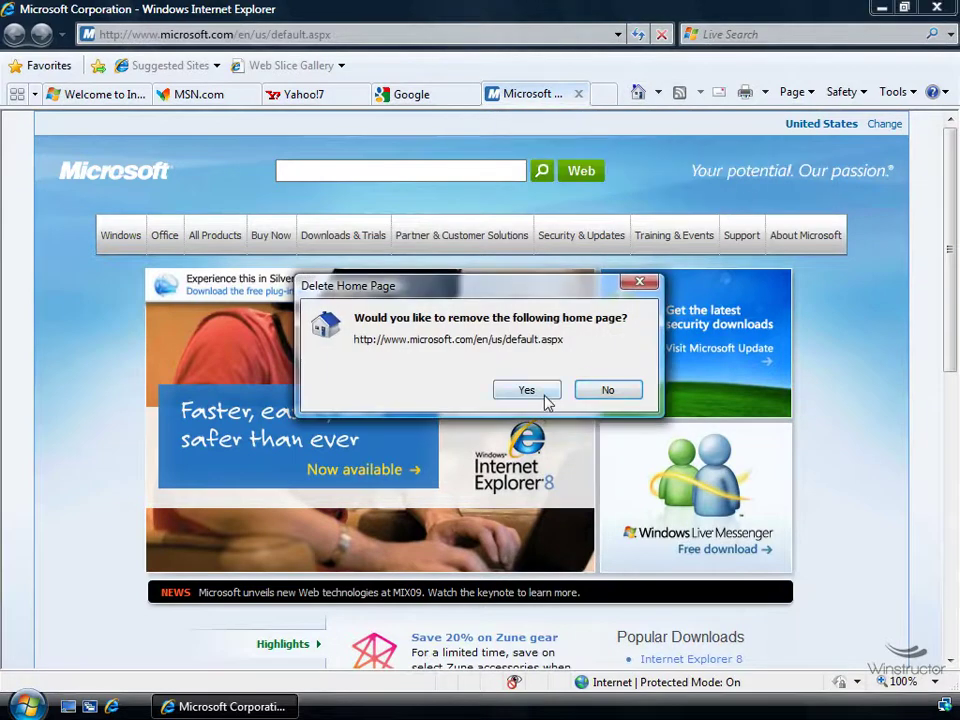
left_click(545, 396)
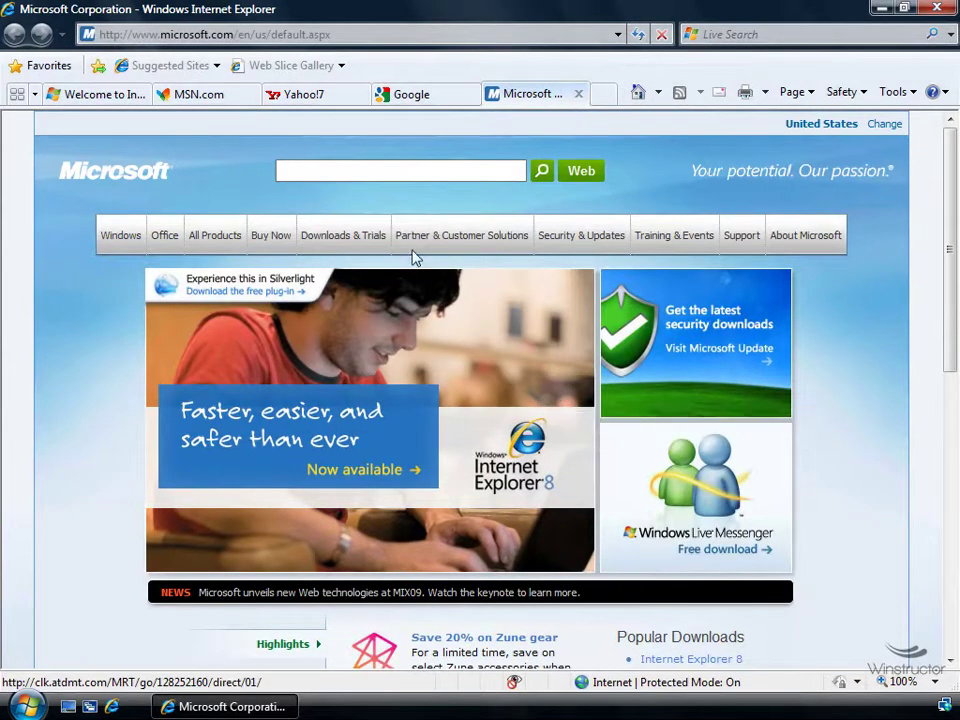
left_click(325, 95)
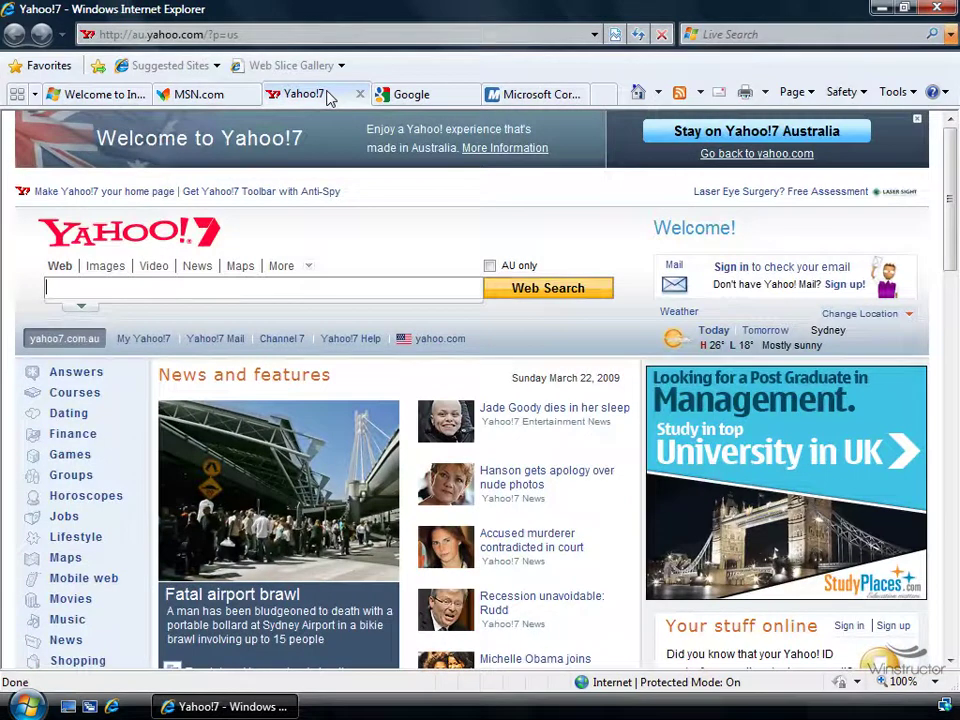
Set Yahoo!7 as the only home page, then open and close a test window
left_click(660, 93)
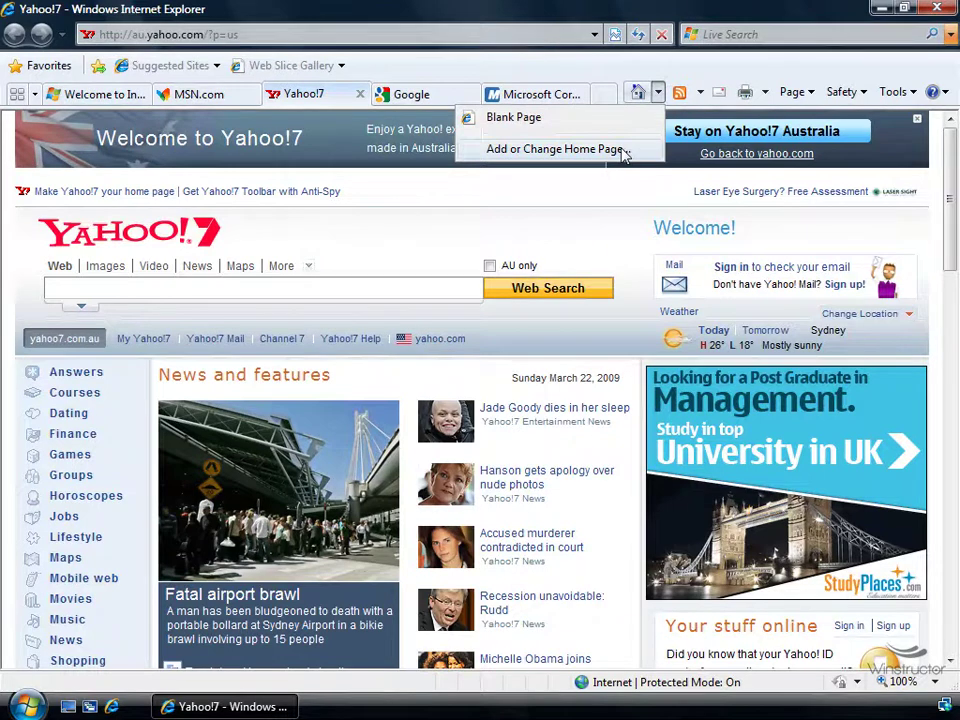
left_click(580, 149)
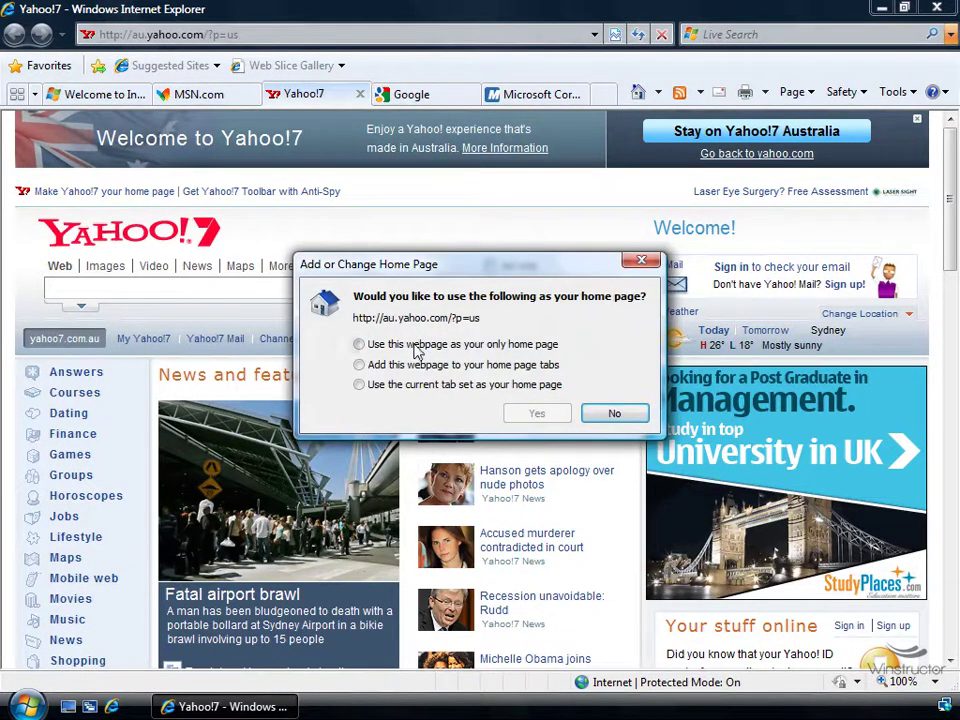
left_click(418, 348)
left_click(537, 414)
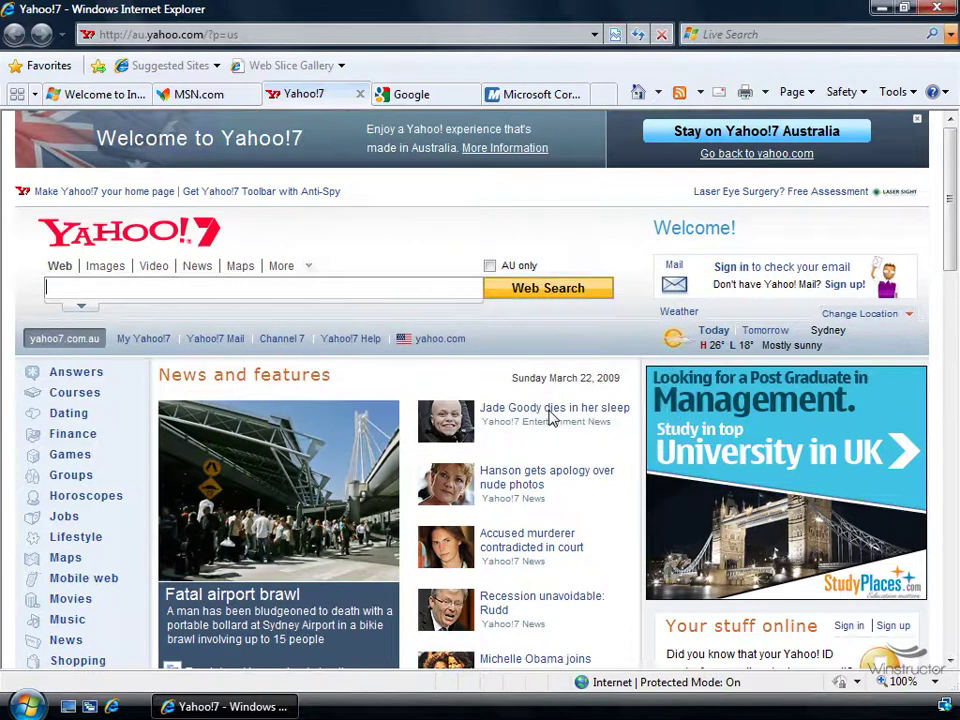
left_click(112, 706)
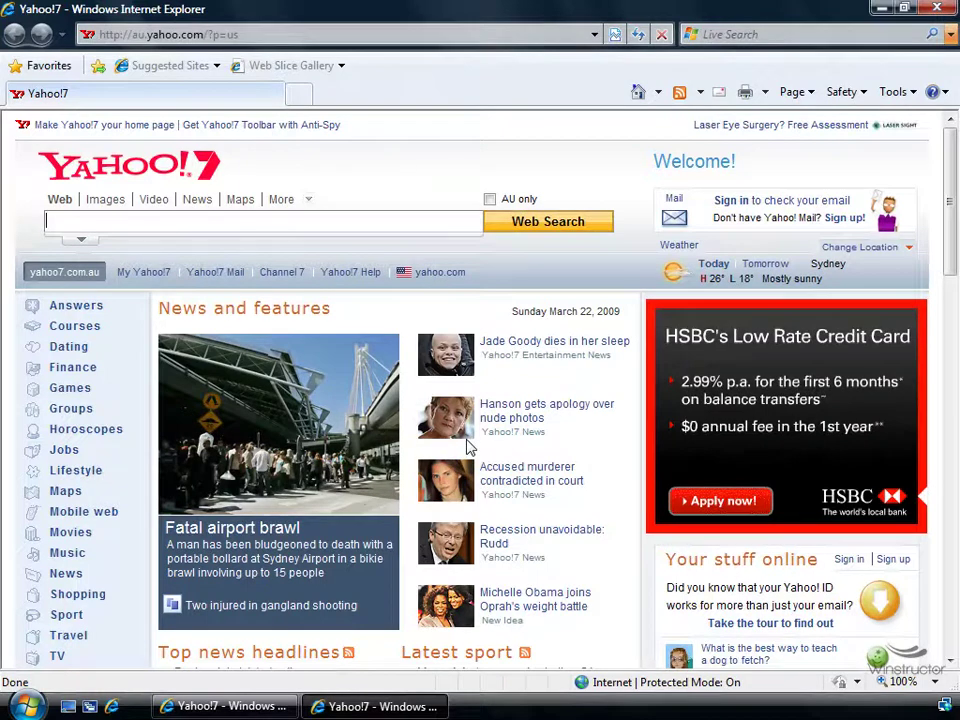
left_click(937, 8)
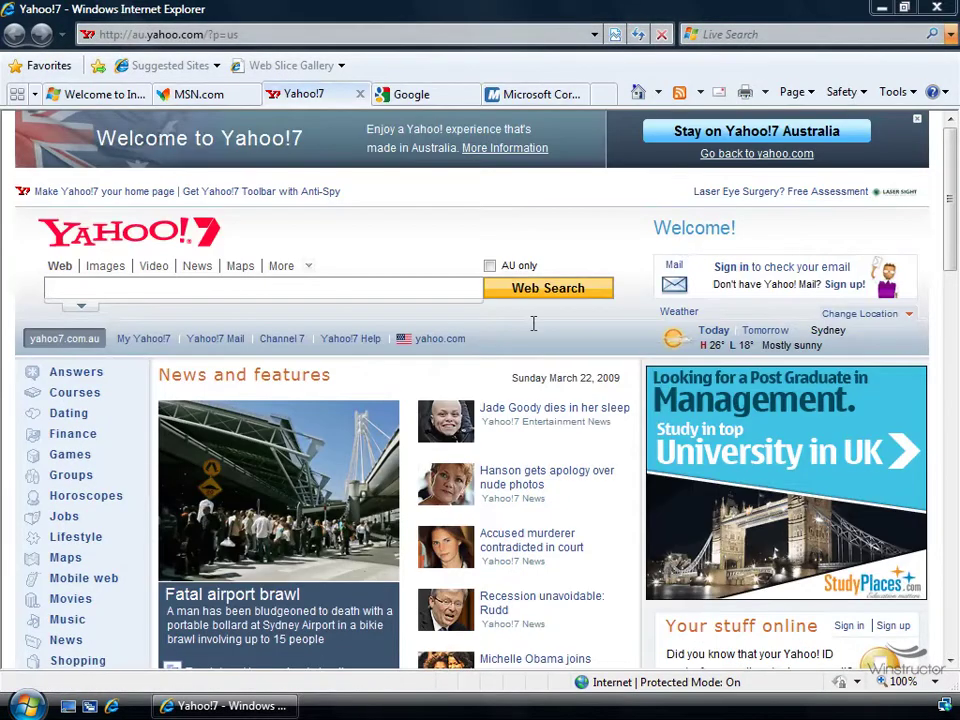
On the MSN.com tab, add MSN.com to the home page tabs
left_click(200, 96)
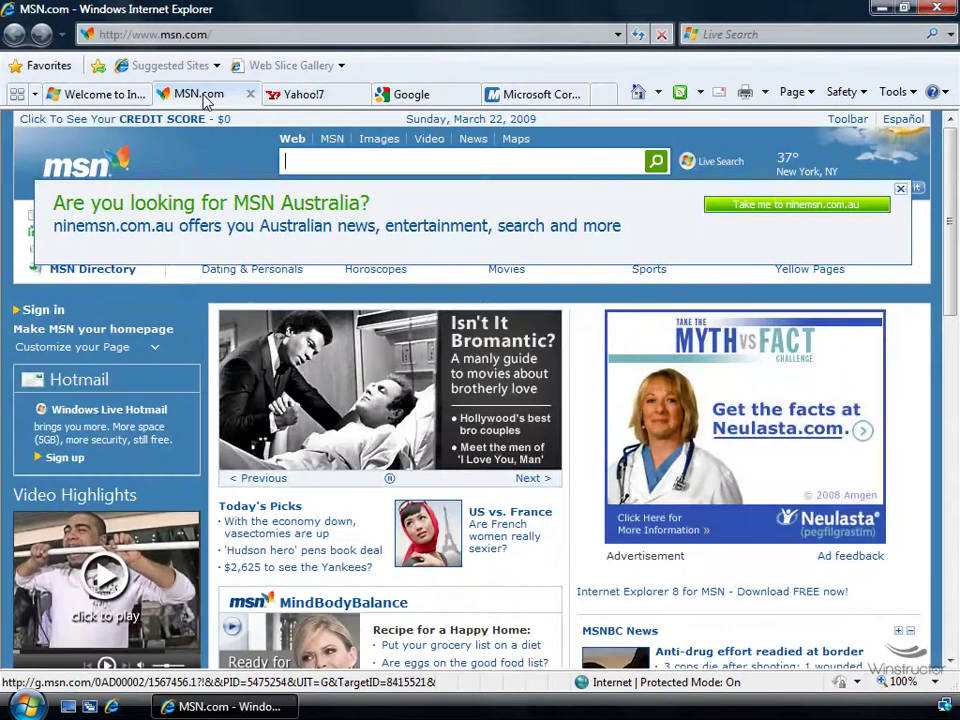
left_click(664, 90)
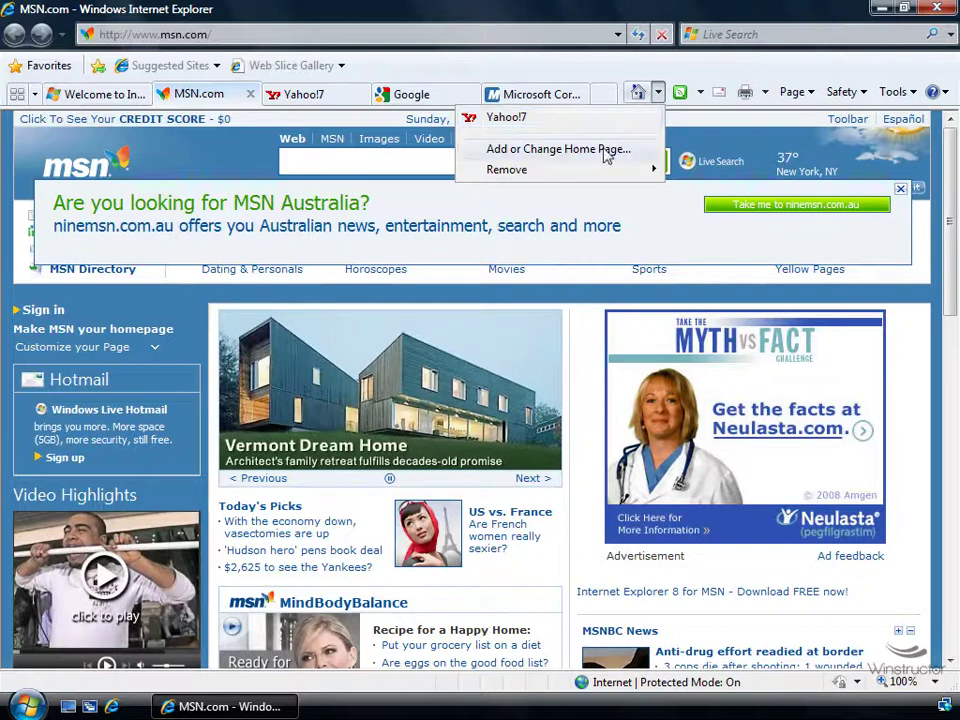
left_click(604, 150)
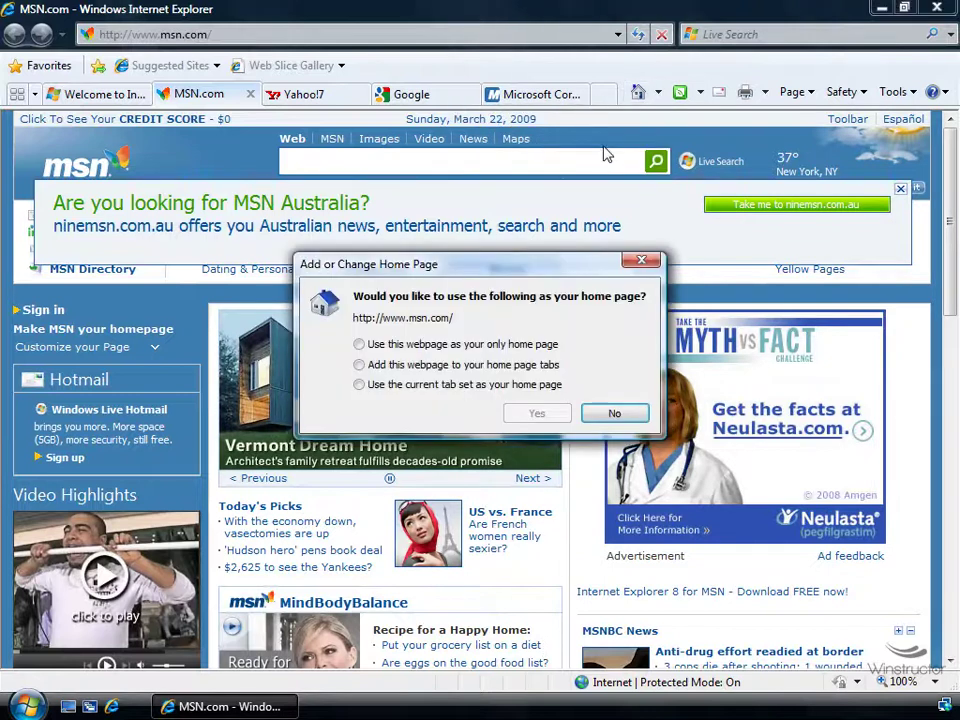
left_click(378, 366)
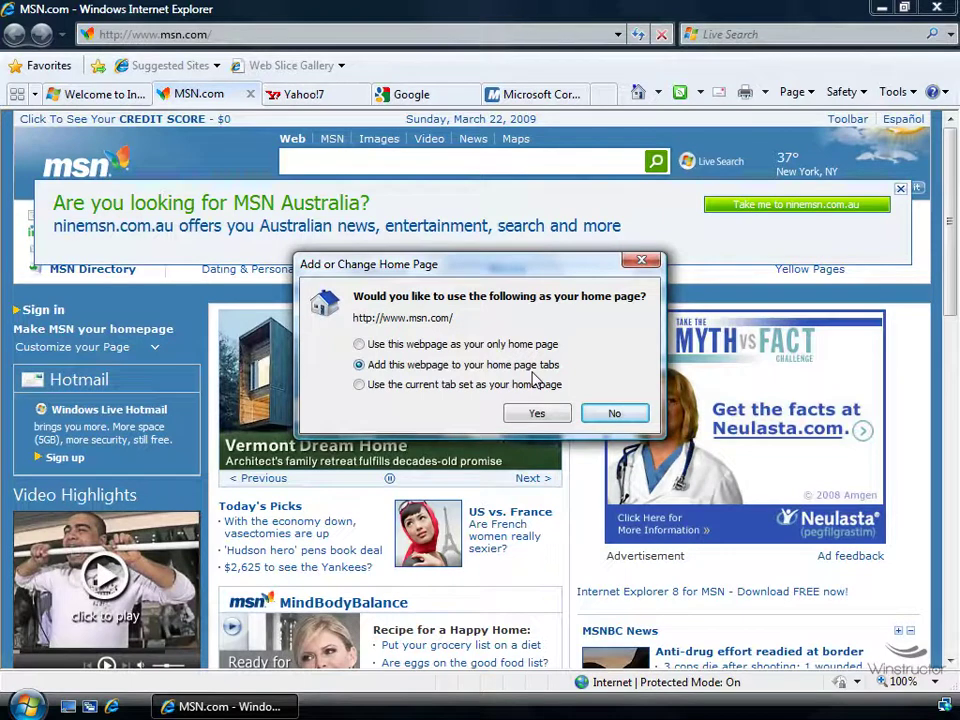
left_click(538, 414)
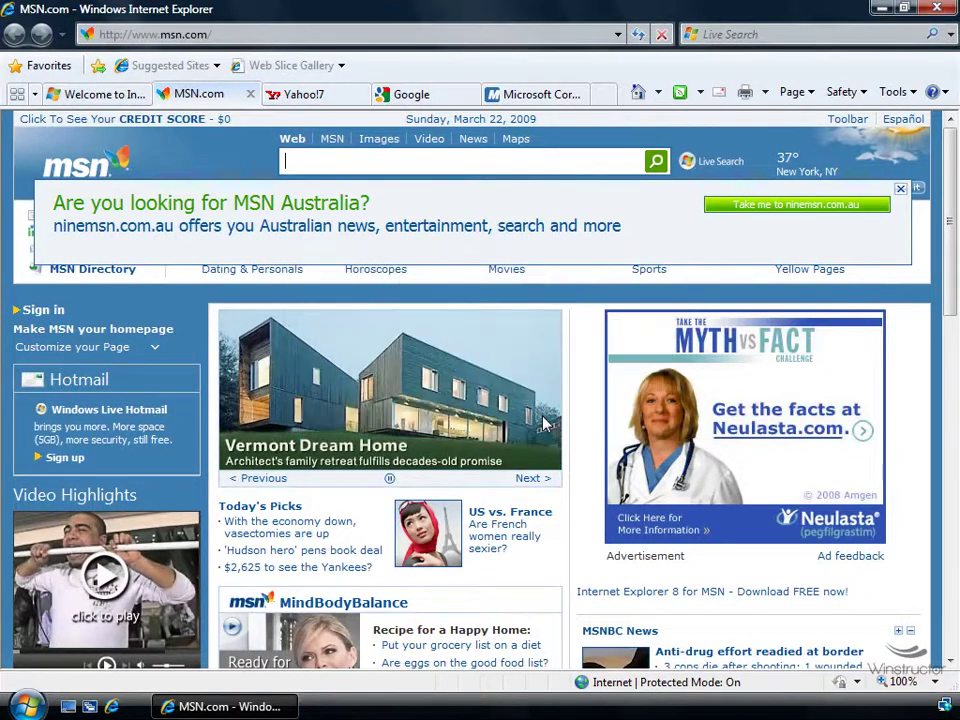
Open a test window with the Yahoo!7 and MSN.com home tabs, then close all its tabs
left_click(113, 707)
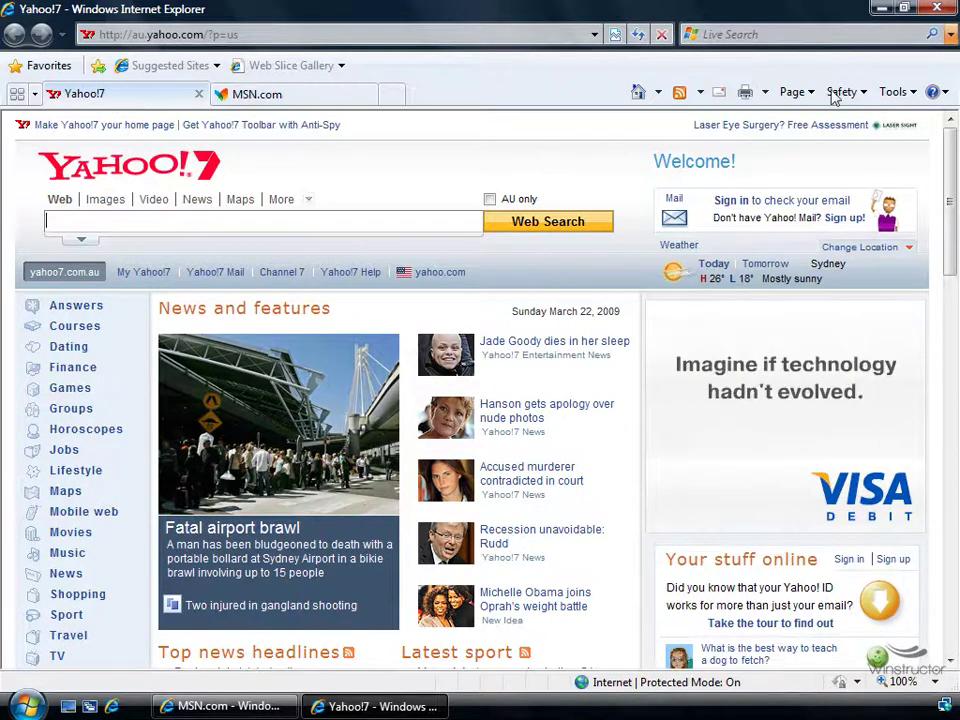
left_click(937, 8)
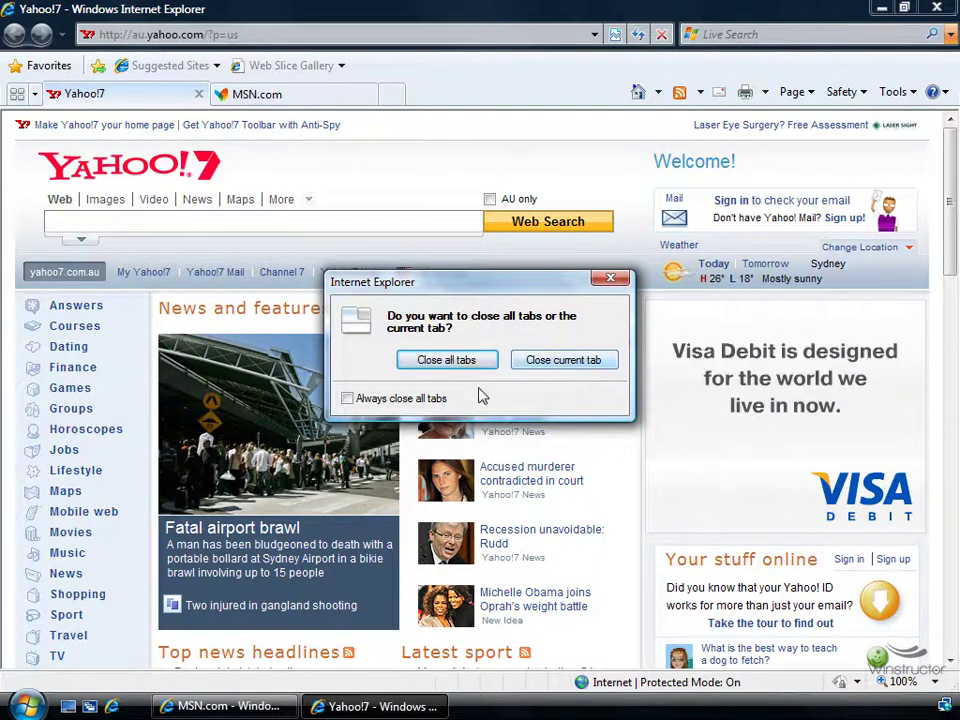
left_click(457, 362)
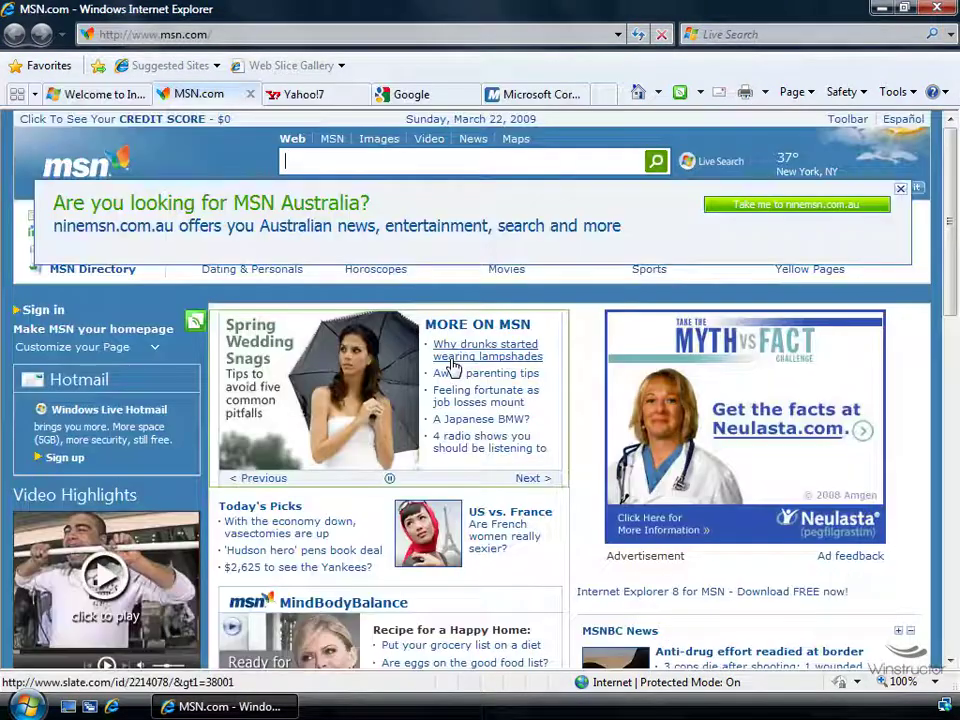
Make the current set of open tabs the home pages
left_click(660, 93)
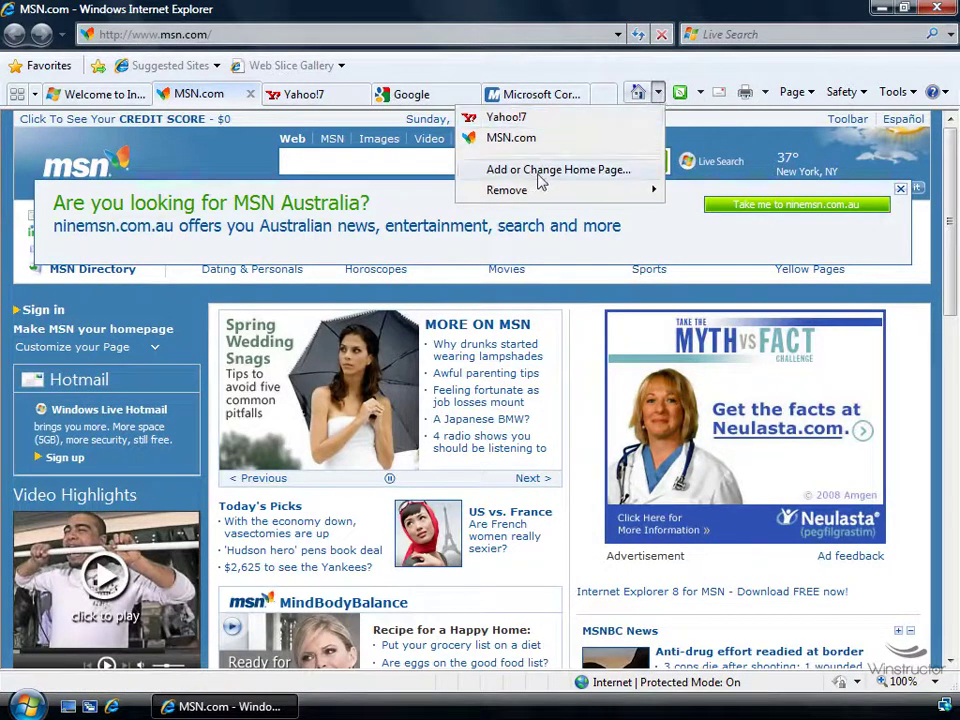
left_click(595, 170)
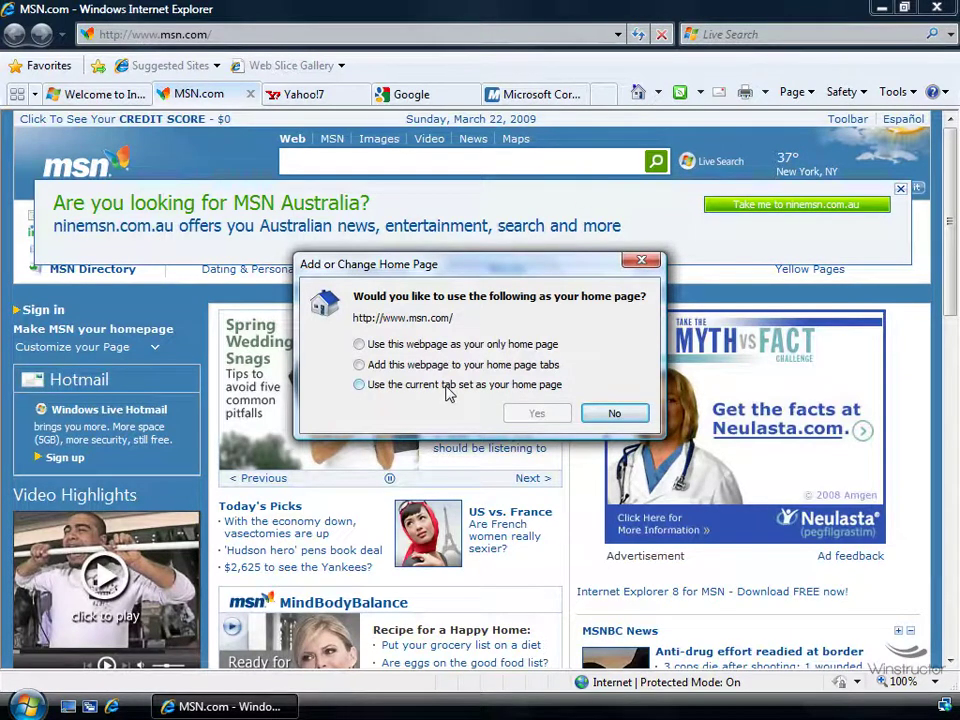
left_click(447, 394)
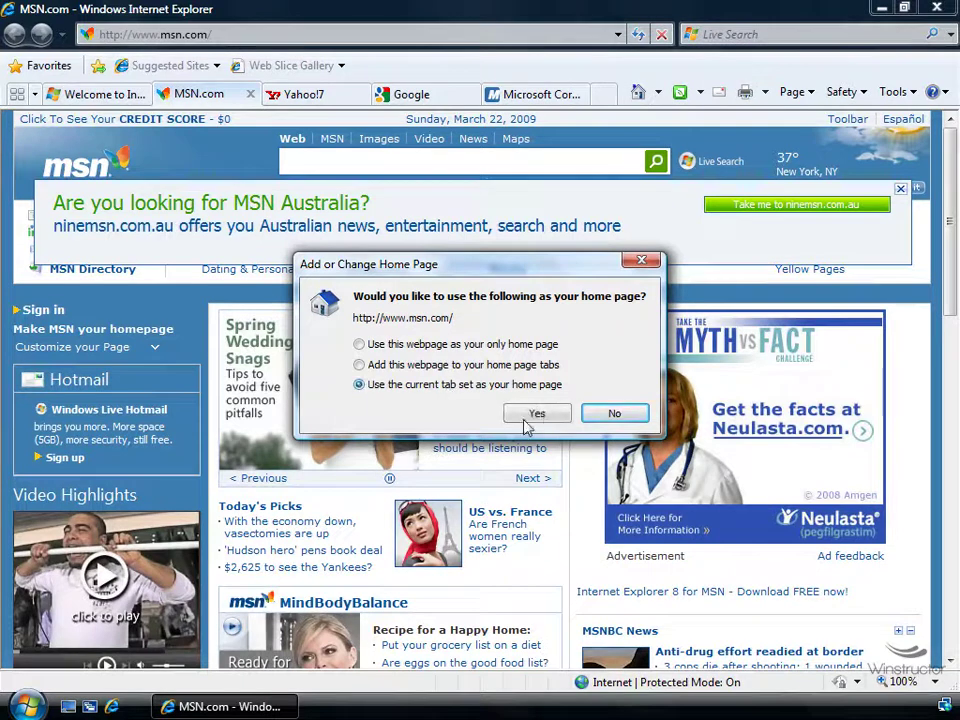
left_click(541, 414)
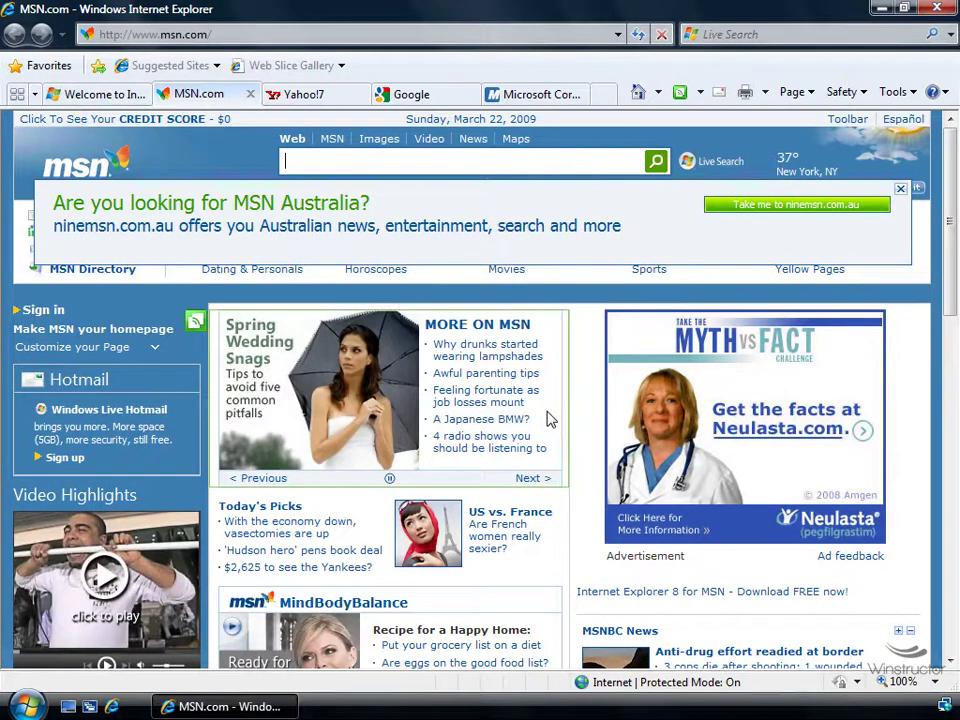
Close all tabs to quit Internet Explorer, then relaunch it from Quick Launch
left_click(940, 9)
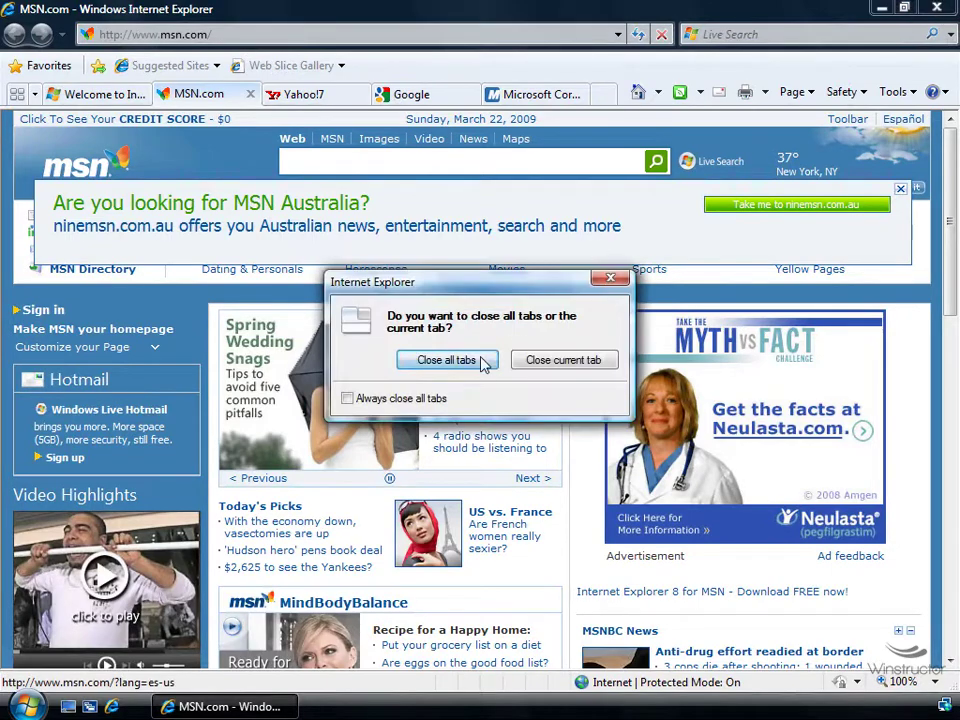
left_click(483, 364)
left_click(112, 706)
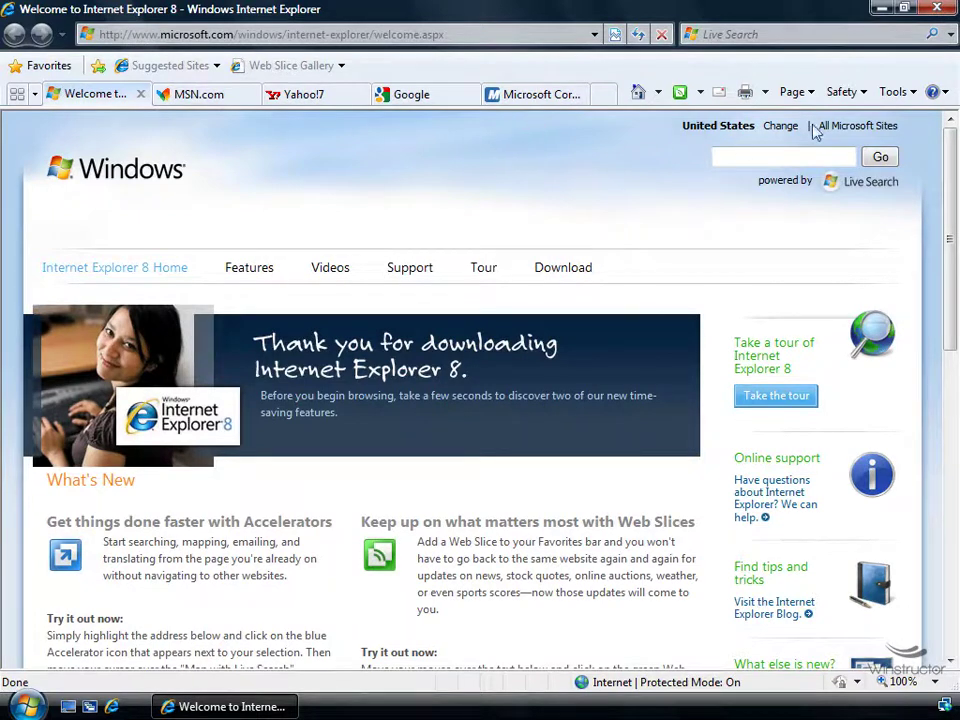
Review Tabbed Browsing Settings via Tools > Internet Options, then cancel both dialogs unchanged
left_click(912, 95)
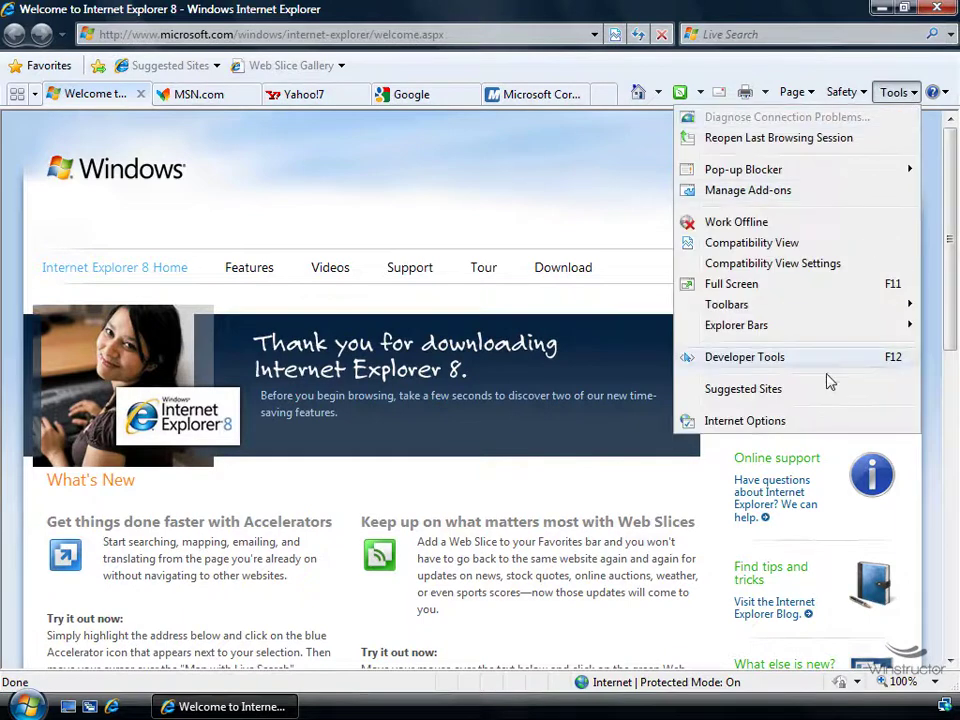
left_click(823, 424)
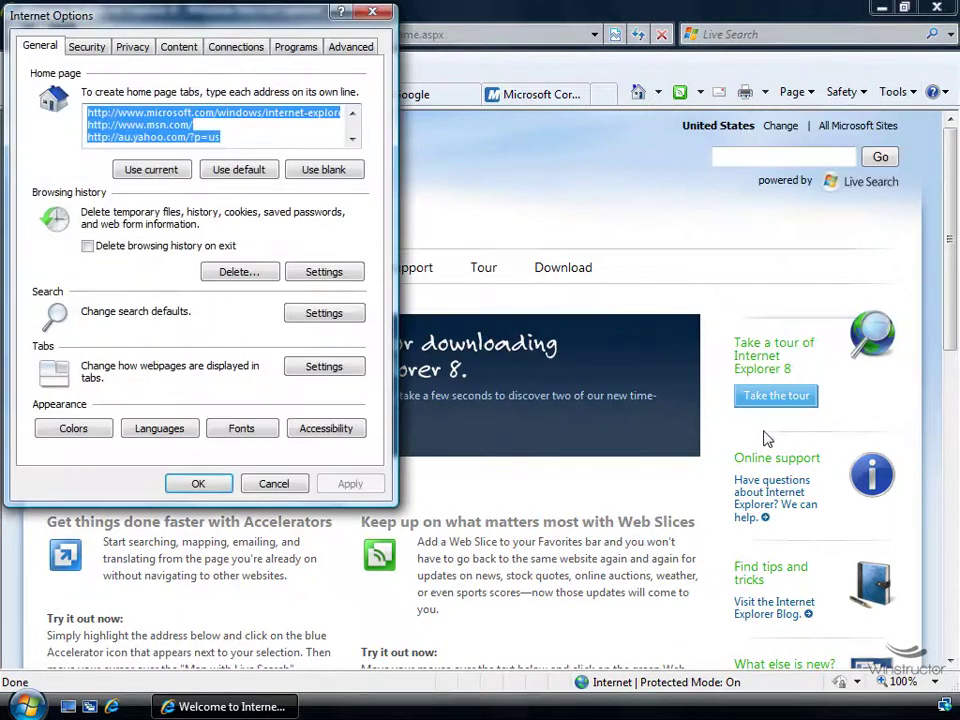
left_click(331, 369)
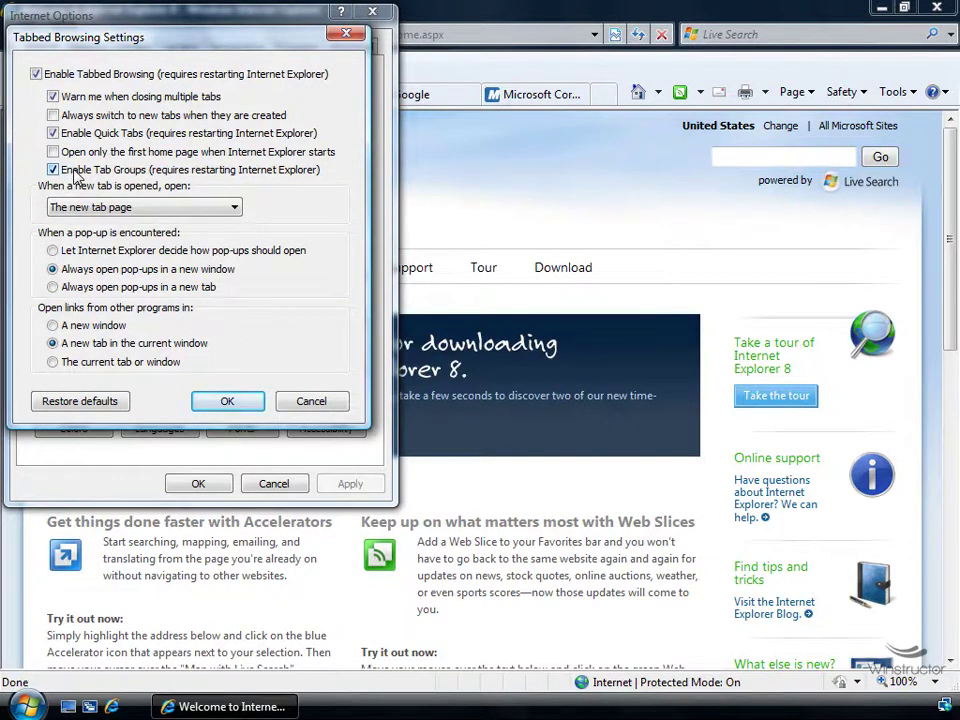
left_click(311, 403)
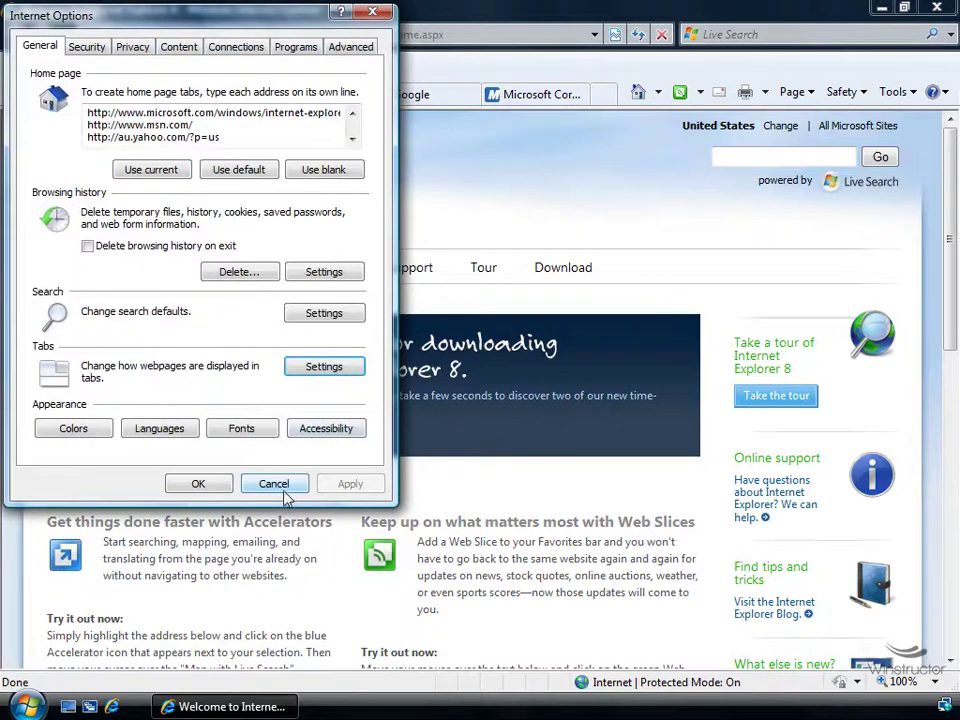
left_click(282, 492)
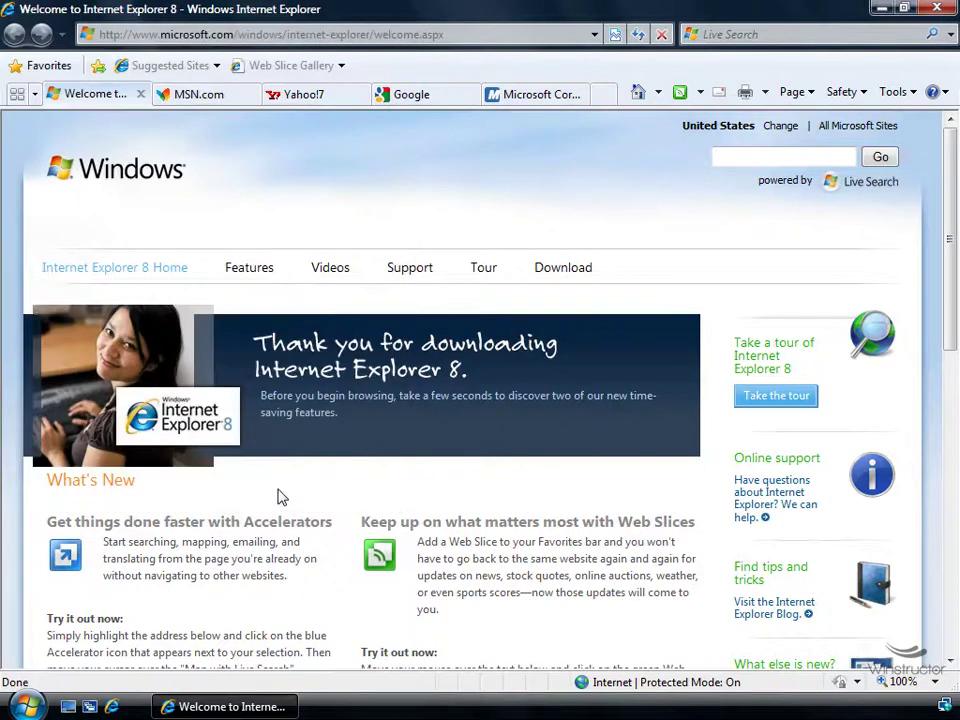
Load 'winstructor' in a new tab and open Certification Exams Training in another tab
key("ctrl+t")
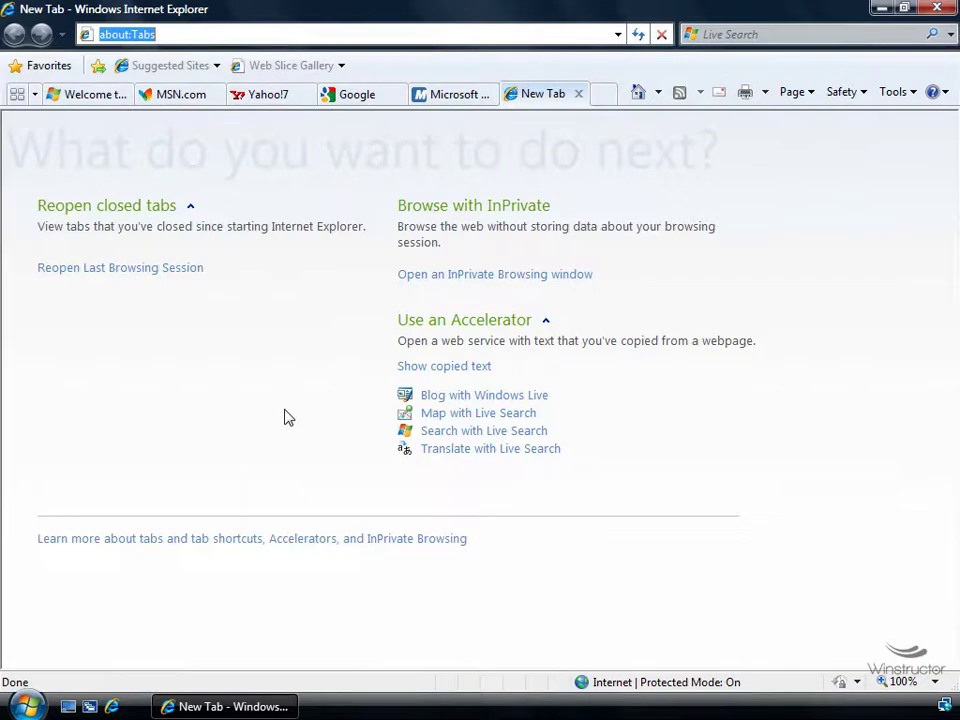
type("winstructor")
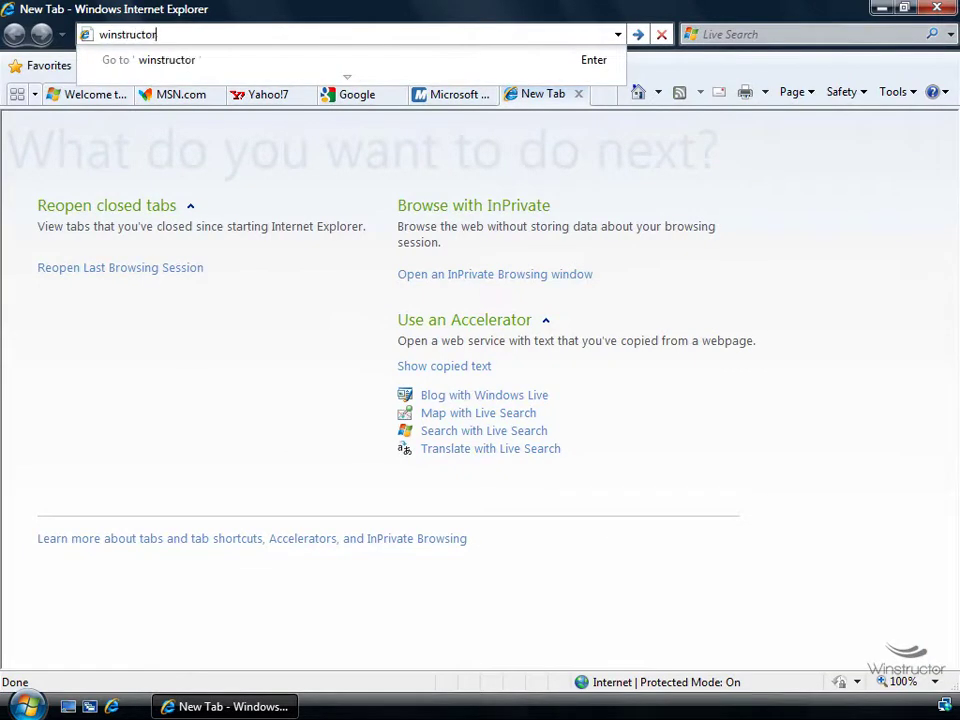
key("ctrl+Return")
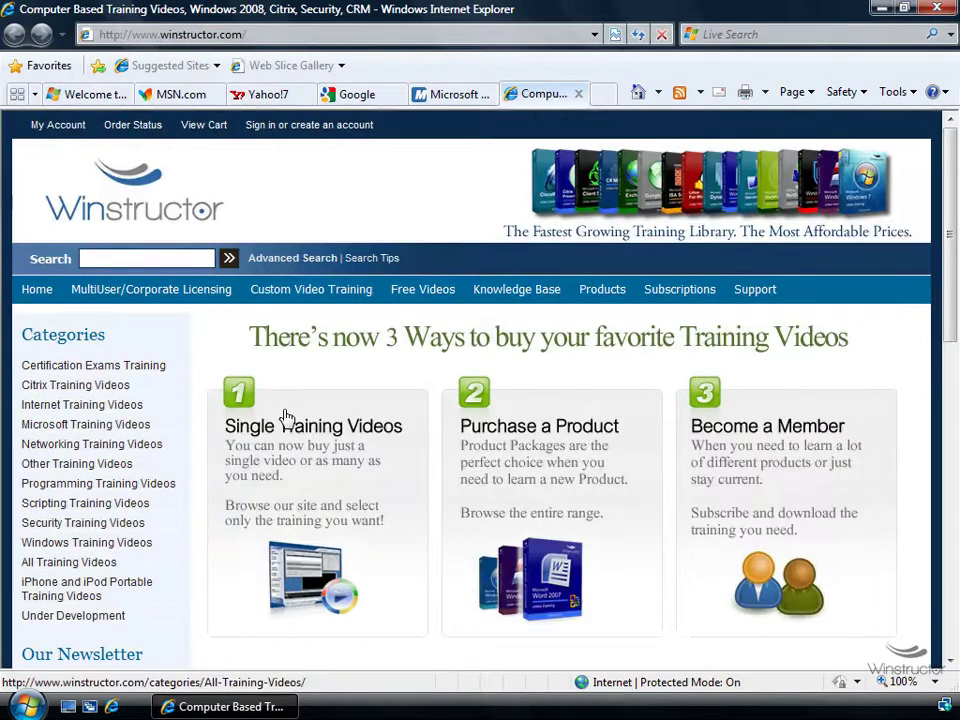
right_click(138, 366)
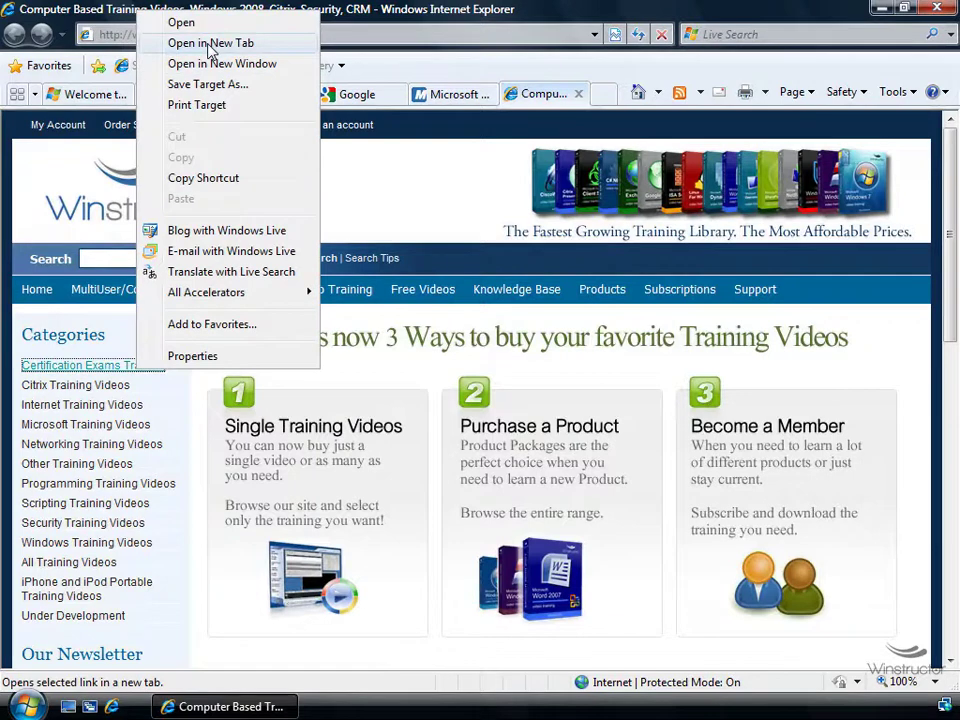
left_click(211, 43)
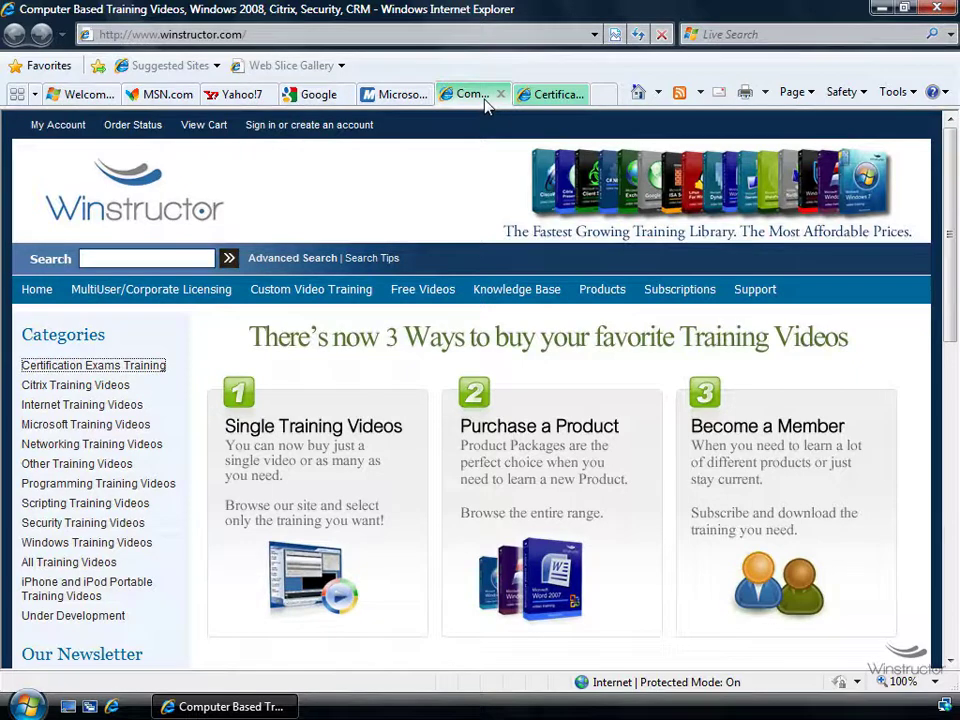
Open MSN's Health & Fitness link and Yahoo!7's Finance link in new tabs
left_click(158, 97)
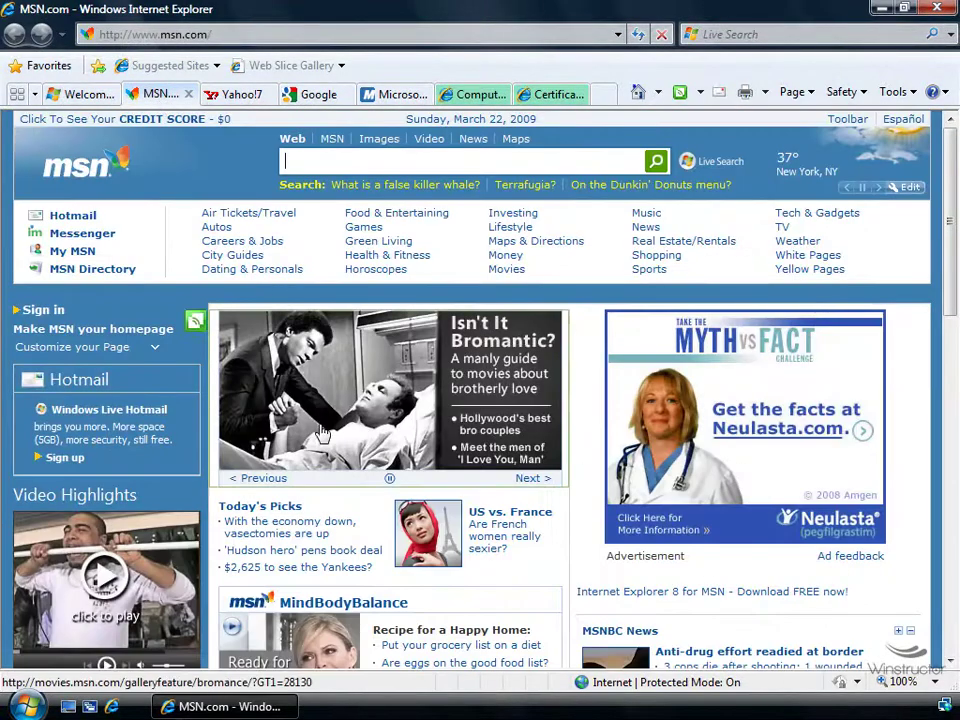
right_click(364, 258)
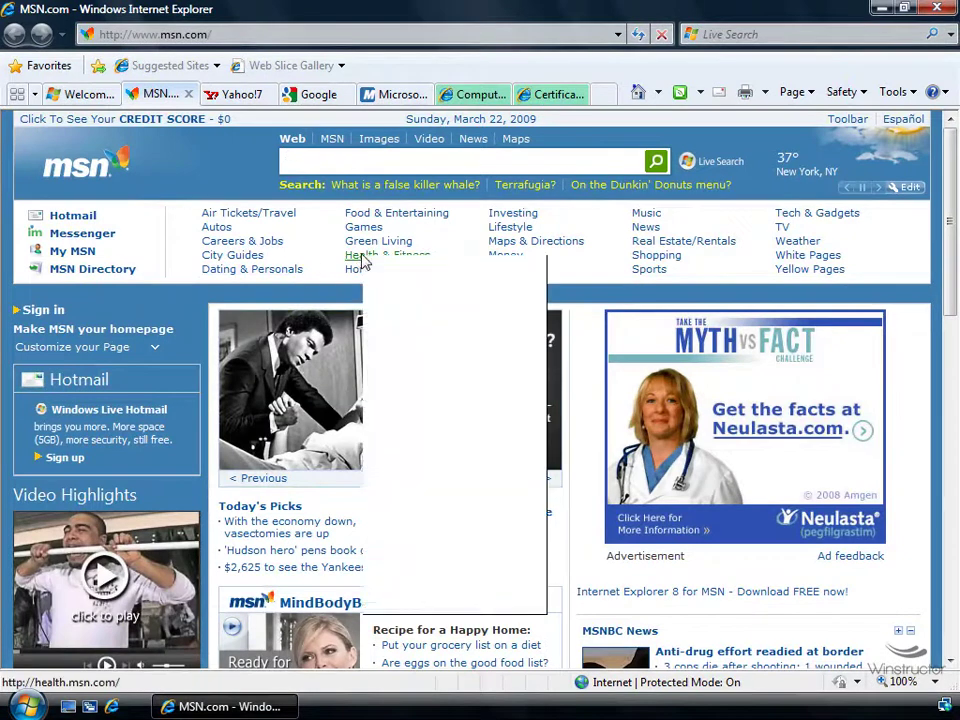
left_click(430, 288)
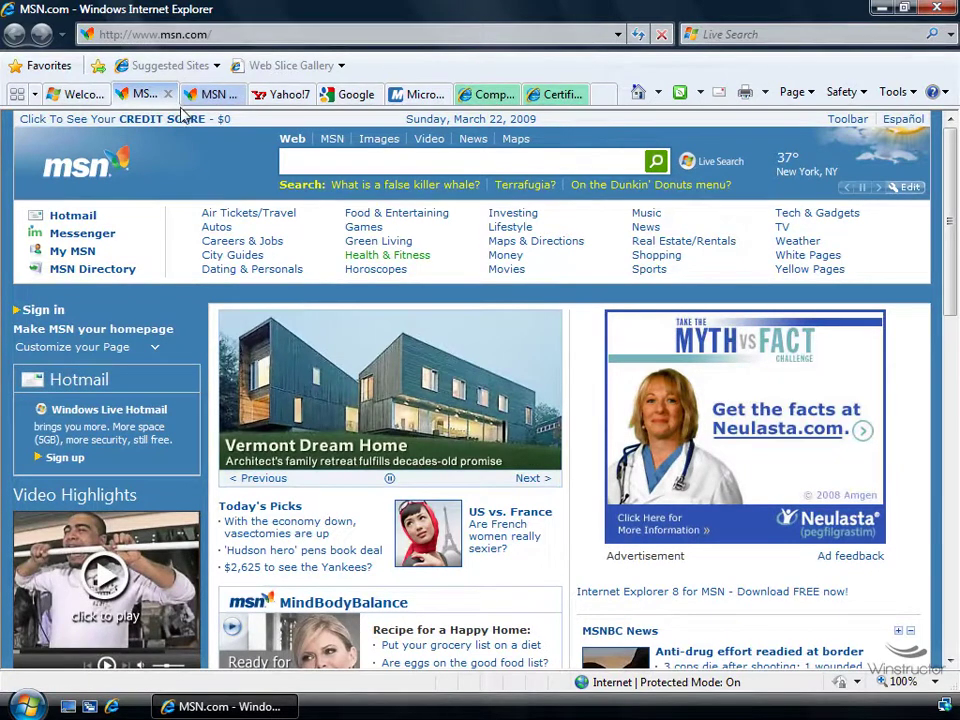
left_click(282, 94)
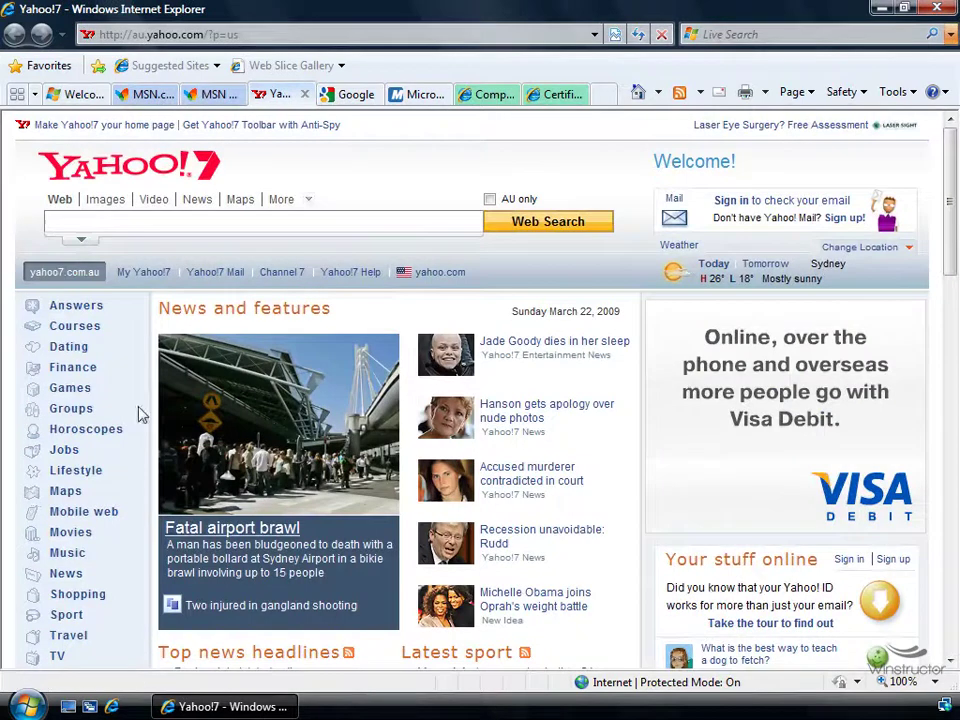
right_click(77, 368)
left_click(158, 42)
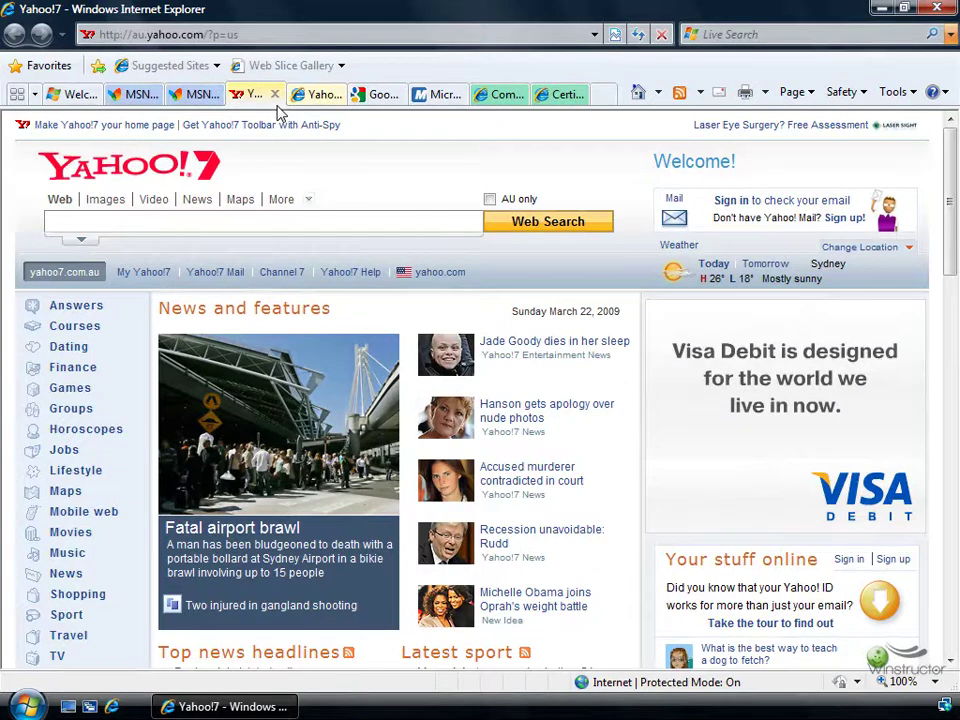
Close the Winstructor tab group
left_click(495, 98)
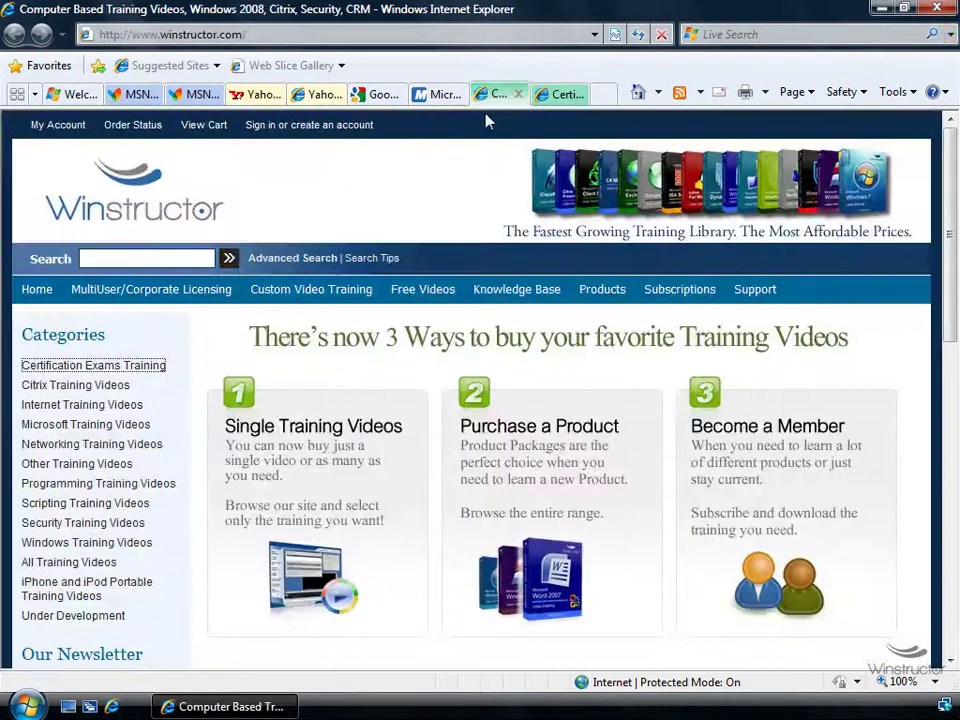
right_click(502, 96)
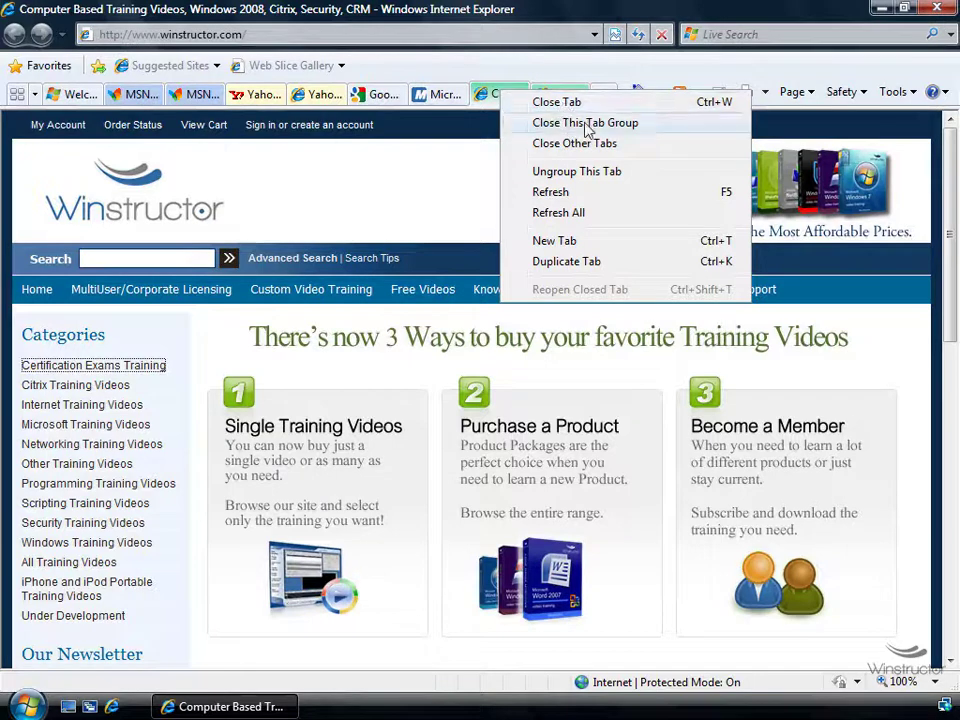
left_click(590, 124)
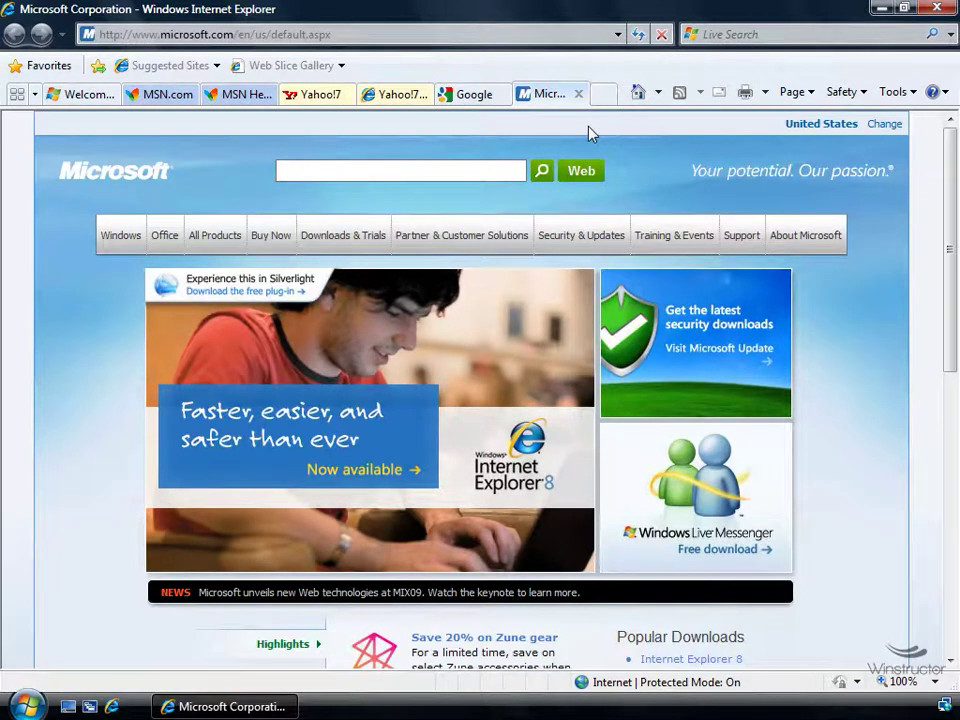
In Tabbed Browsing Settings, set new tabs to 'The new tab page' and pop-ups to 'Always open in a new tab'
left_click(895, 92)
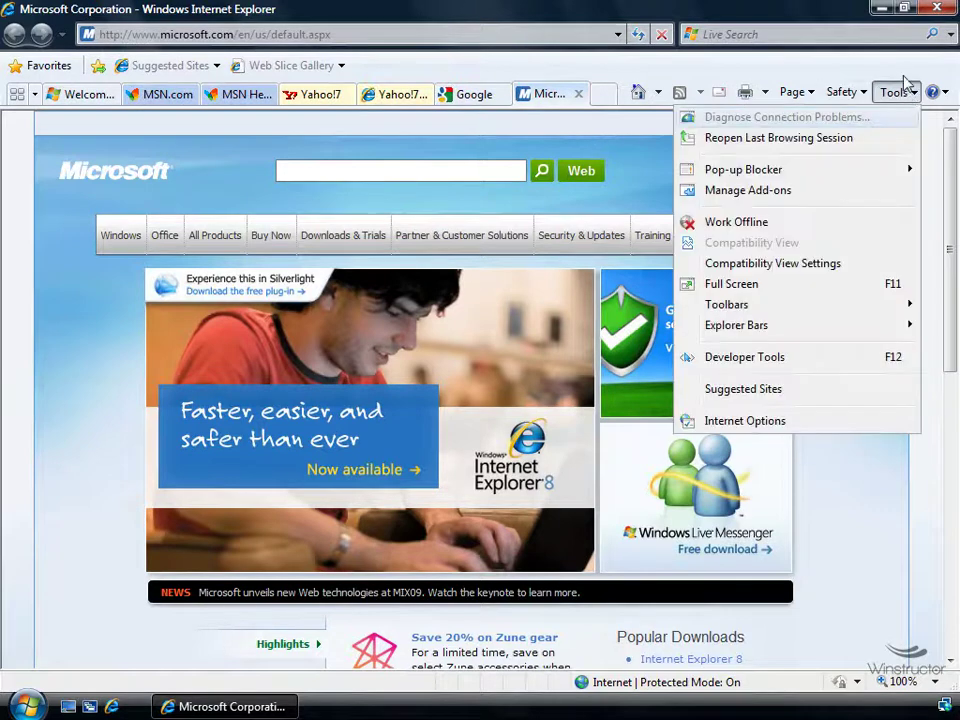
left_click(866, 424)
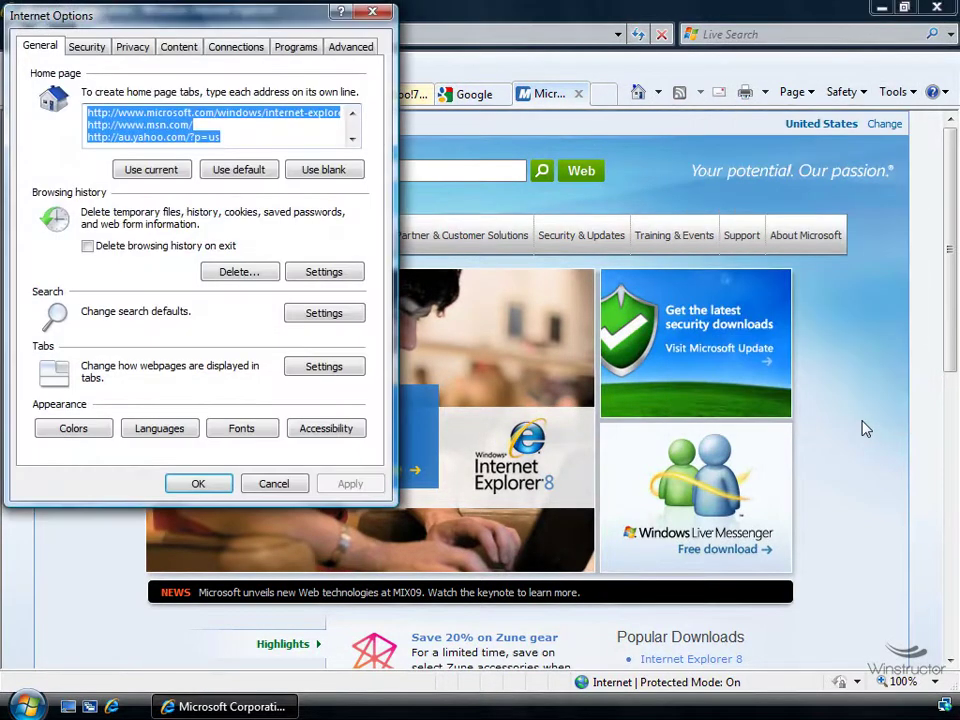
left_click(331, 370)
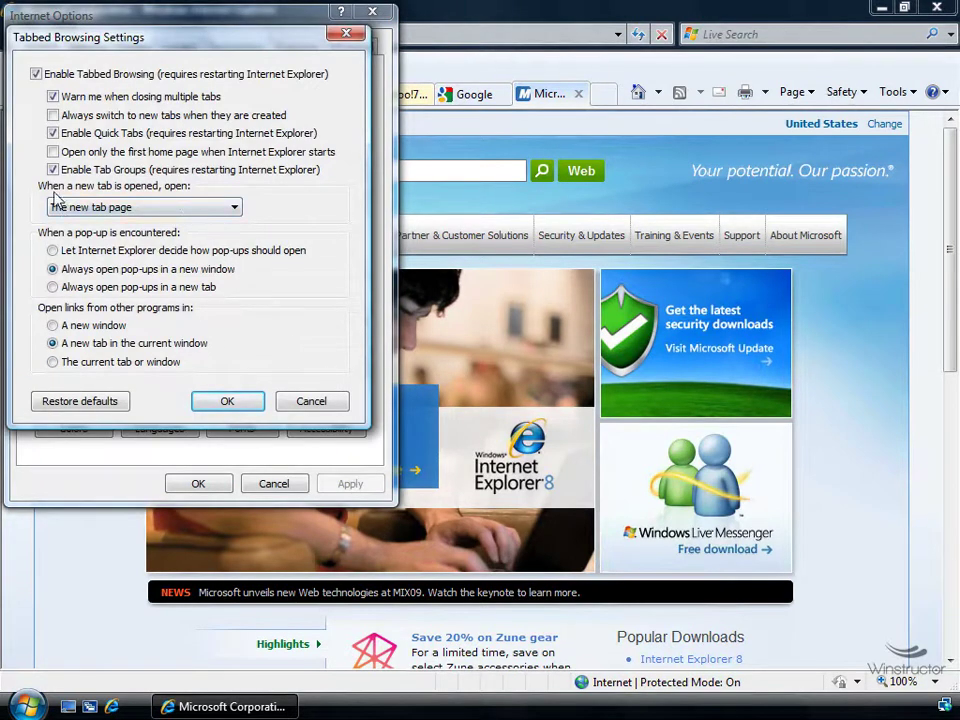
left_click(175, 211)
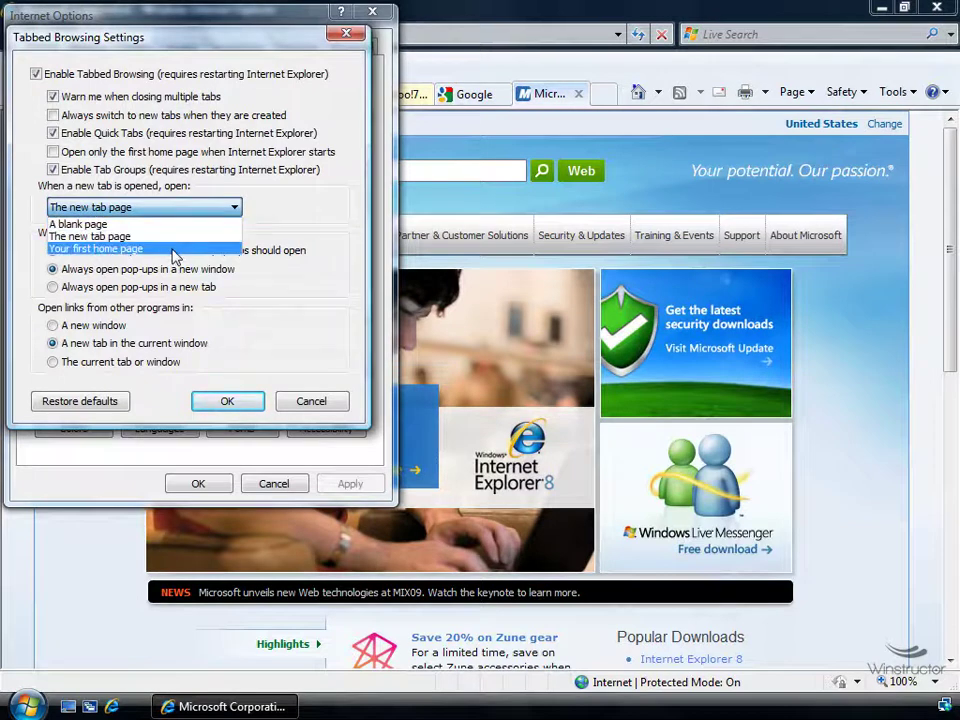
left_click(272, 218)
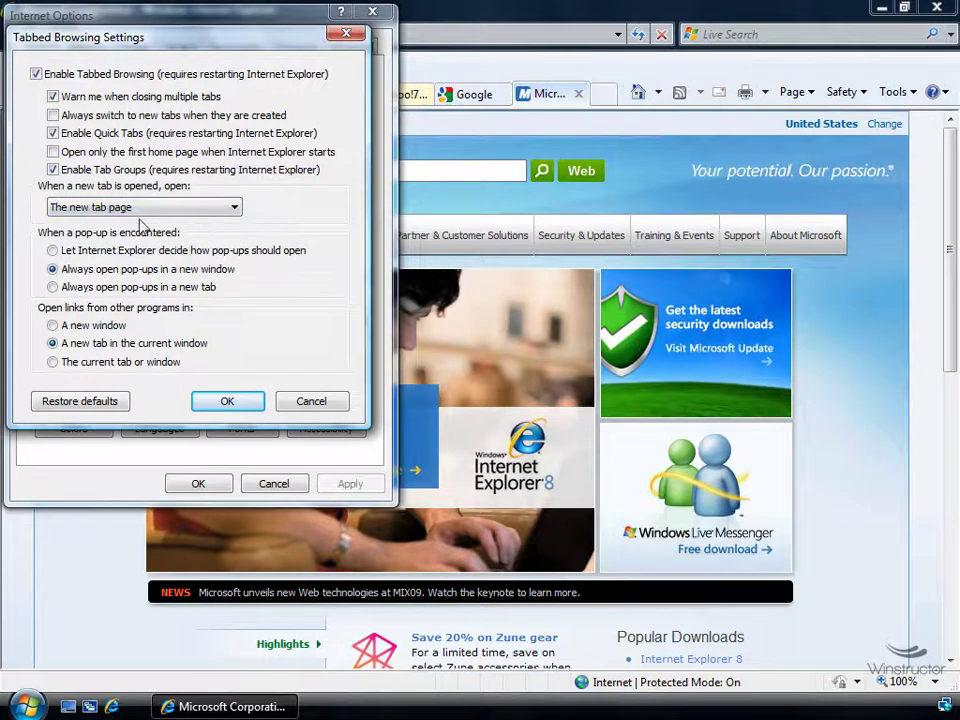
left_click(229, 208)
left_click(214, 249)
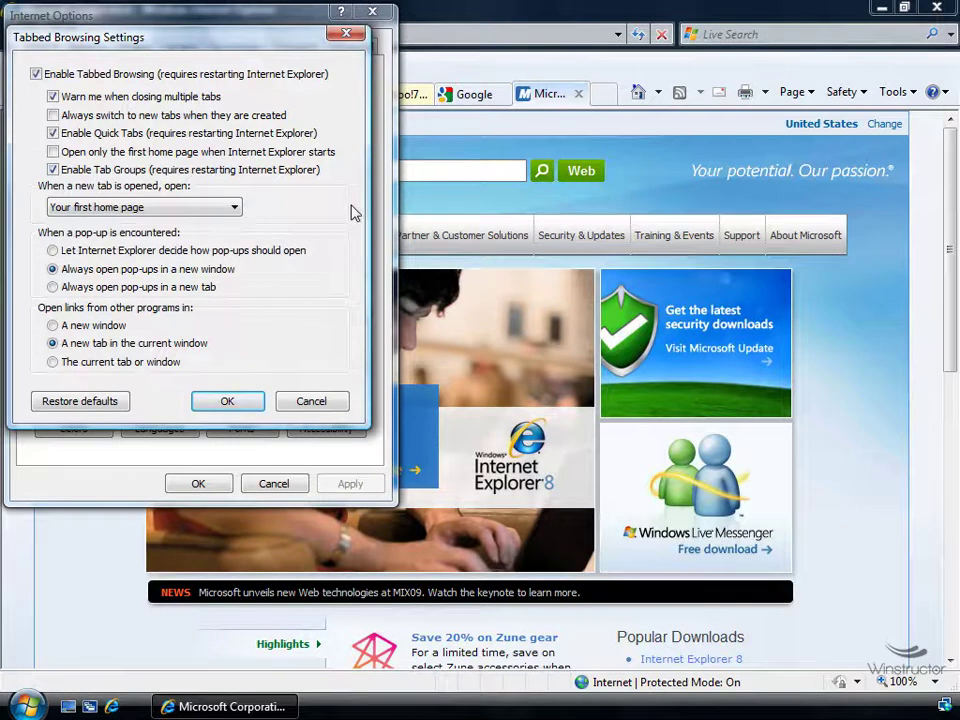
left_click(140, 207)
left_click(100, 236)
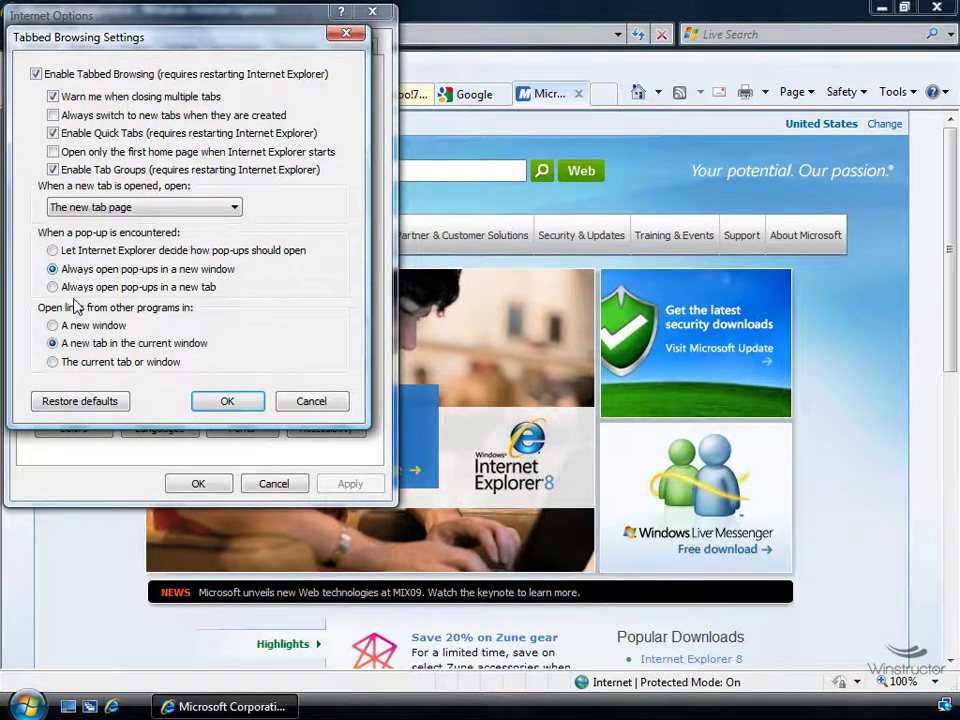
left_click(185, 288)
Cancel the tab settings and delete the msn and yahoo home page lines, leaving microsoft.com
left_click(334, 401)
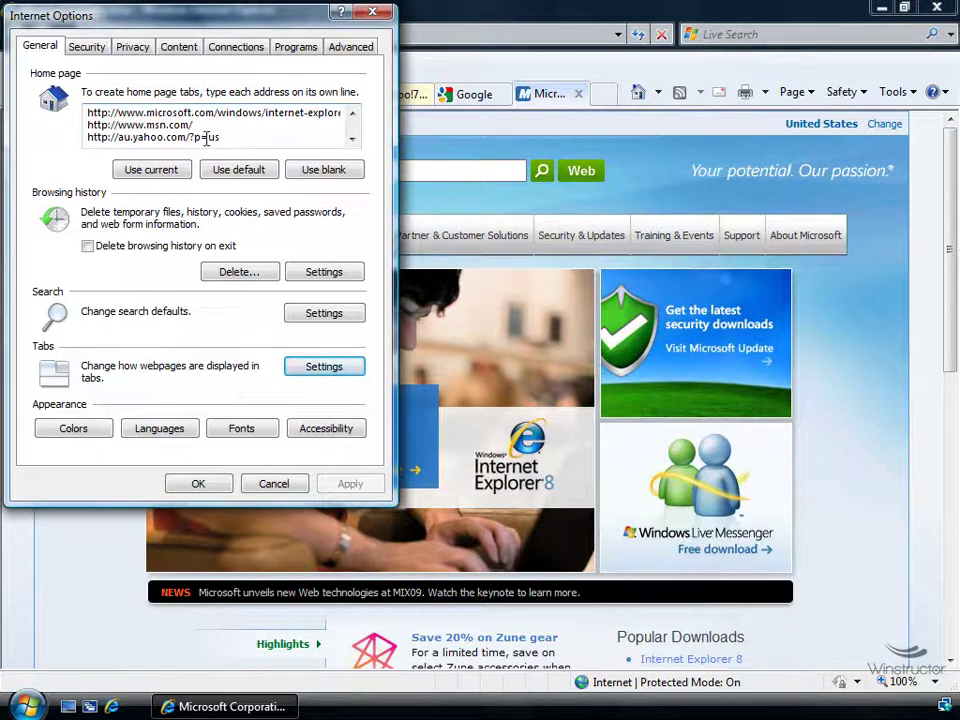
mouse_move(84, 120)
left_mouse_down()
mouse_move(371, 165)
mouse_move(79, 122)
mouse_move(84, 108)
mouse_move(85, 118)
left_mouse_up()
left_click(336, 136)
key("Delete")
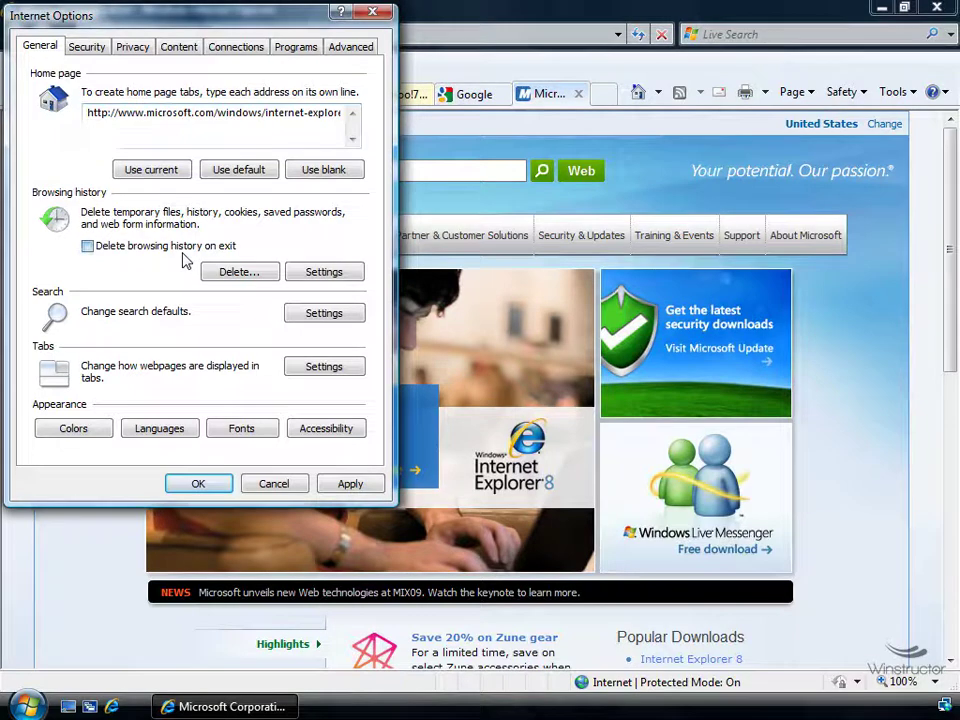
Open Delete Browsing History, cancel it, then cancel Internet Options without saving
left_click(255, 276)
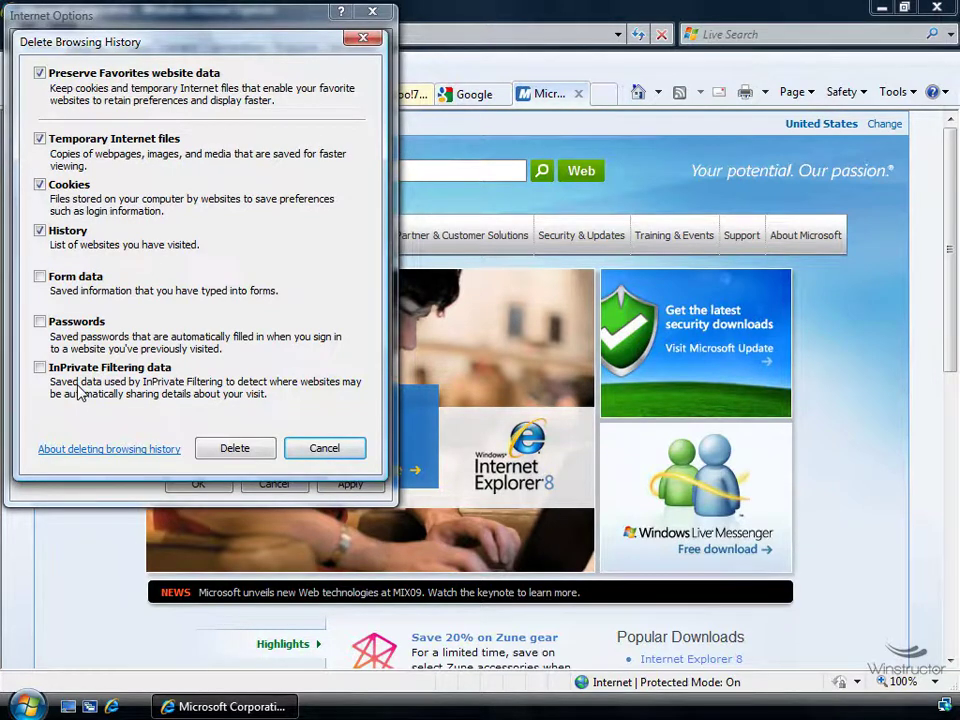
left_click(322, 448)
left_click(285, 486)
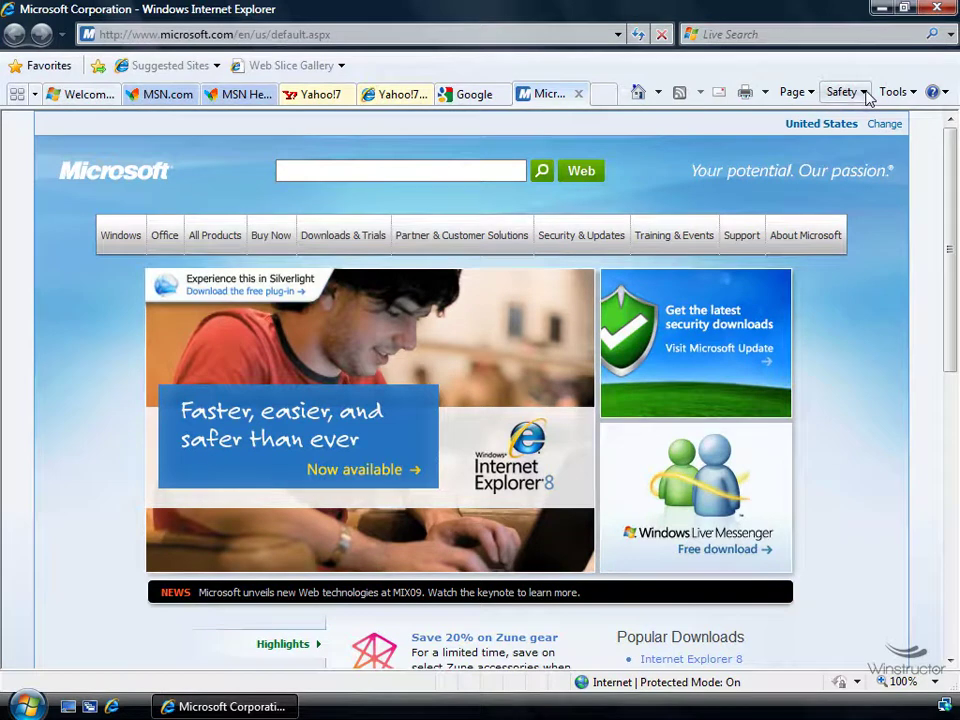
Start InPrivate Browsing from the Safety menu, opening a new InPrivate window
left_click(866, 93)
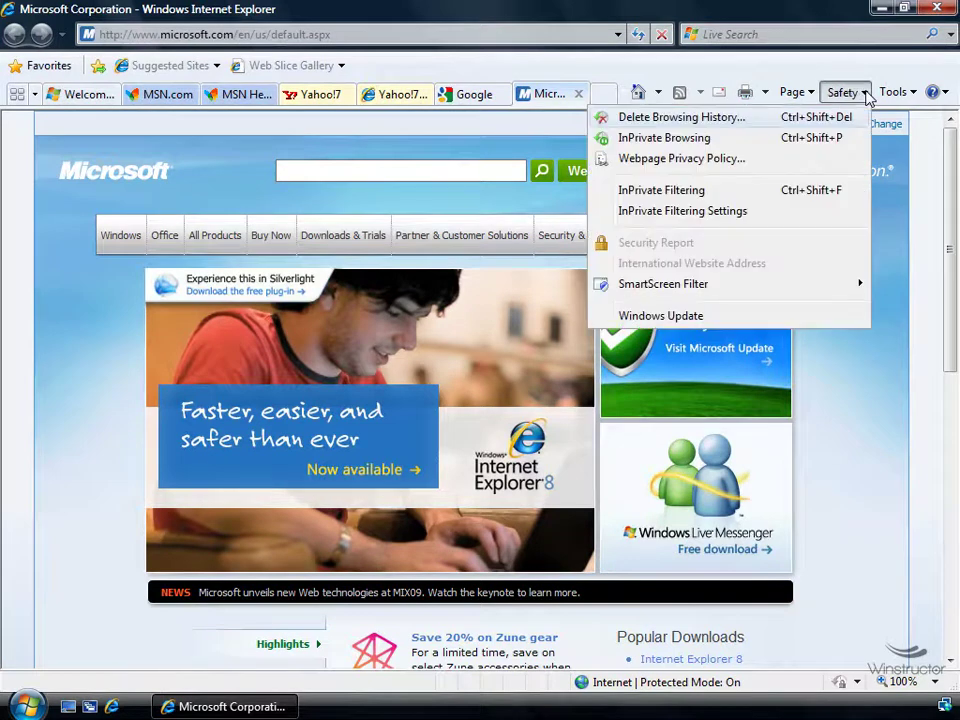
left_click(843, 142)
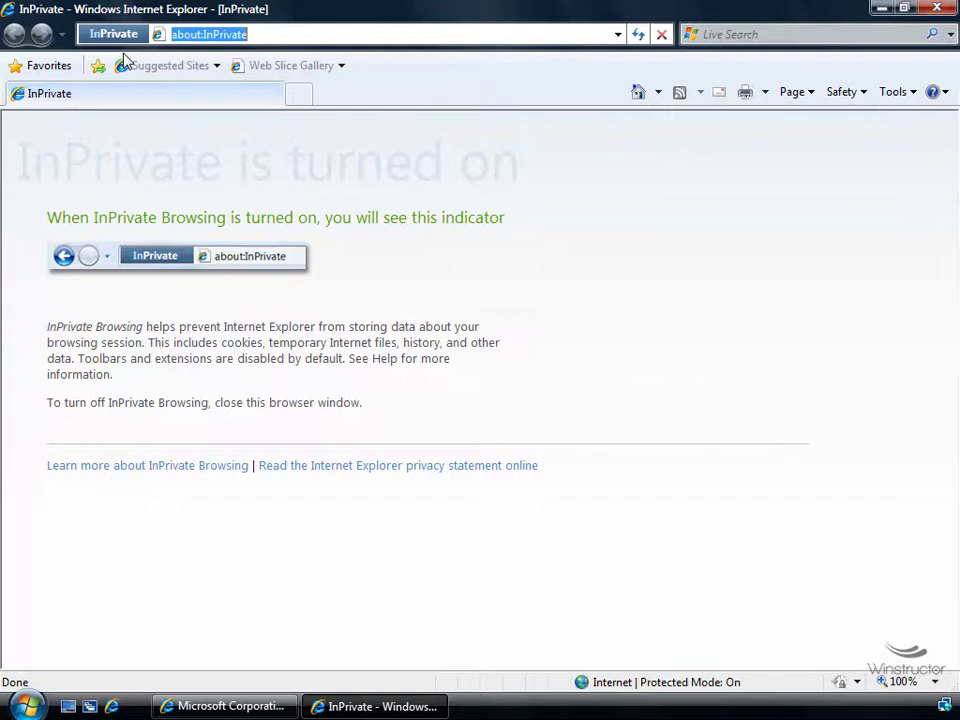
Turn on InPrivate Filtering from the Safety menu and dismiss its prompt
left_click(864, 93)
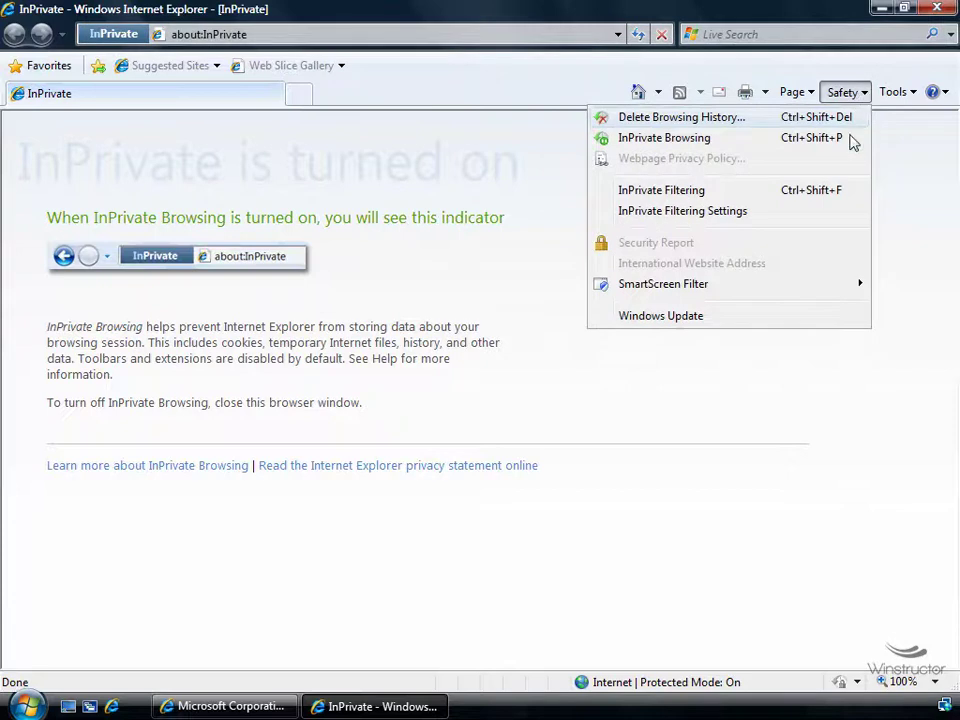
left_click(845, 200)
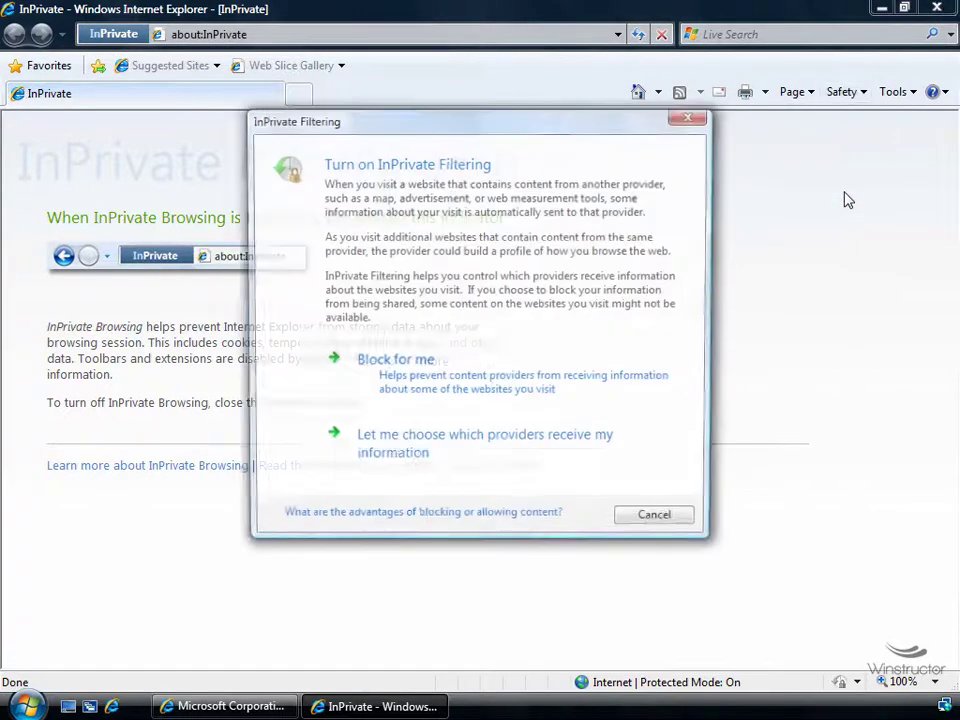
key("Escape")
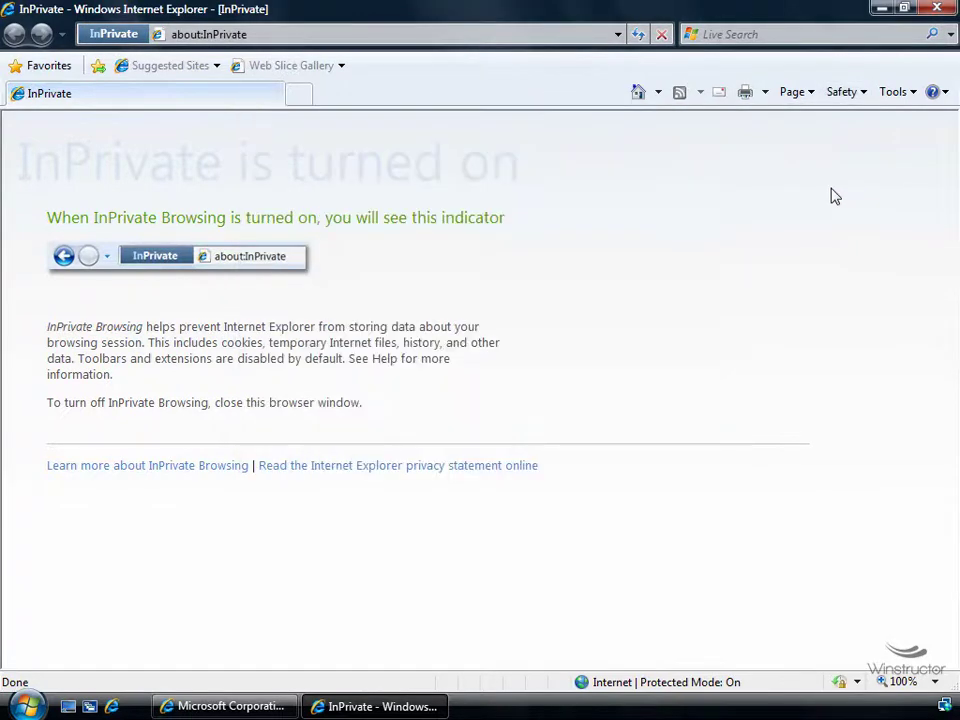
In InPrivate Filtering Settings, set the site count to 3, refresh, and block providers from googlesyndication.com down
left_click(858, 96)
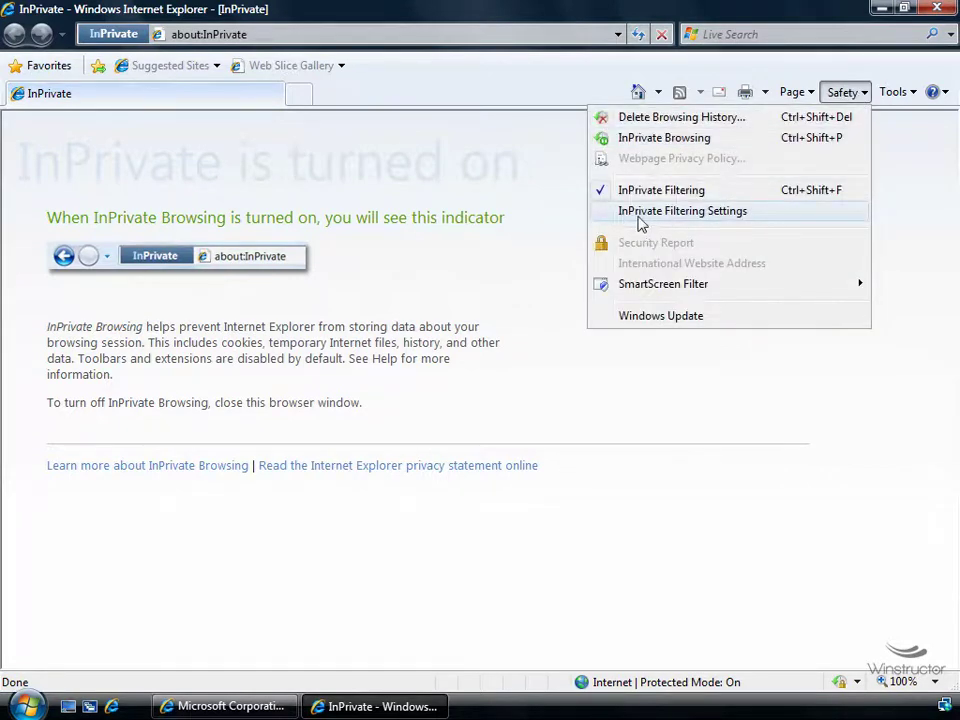
left_click(724, 215)
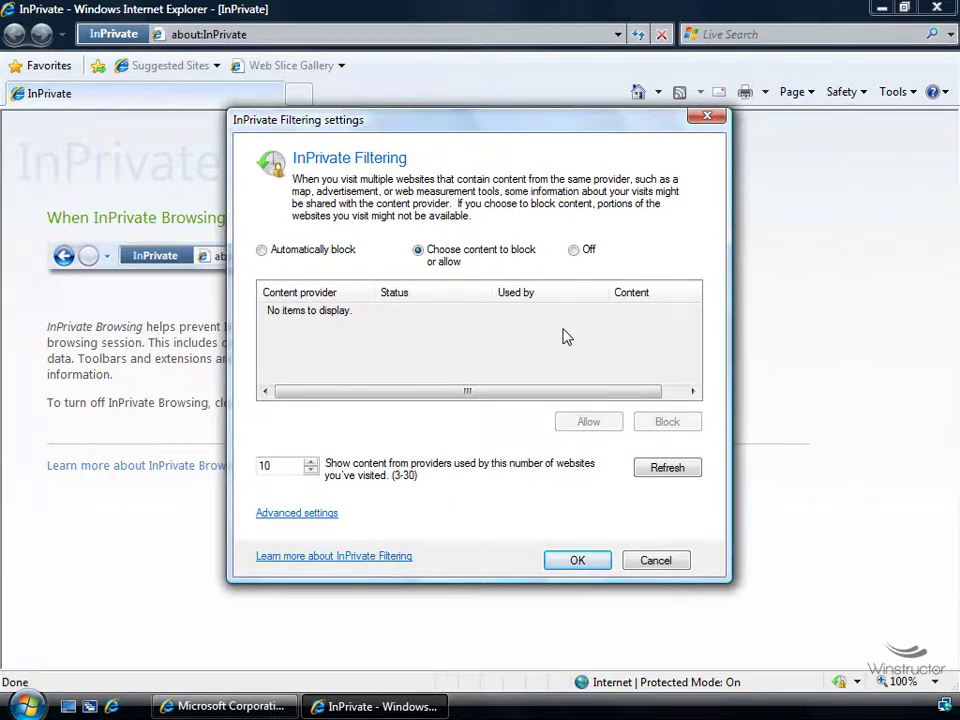
double_click(266, 466)
type("3")
key("Tab")
key("Return")
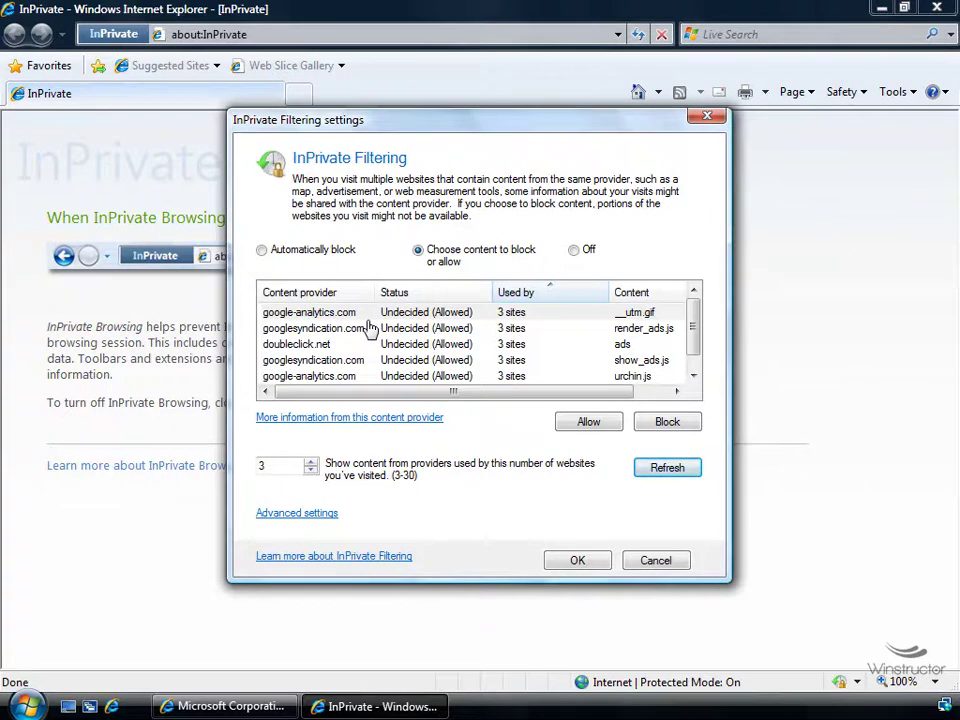
left_click_drag(370, 328, 380, 395)
left_click(667, 421)
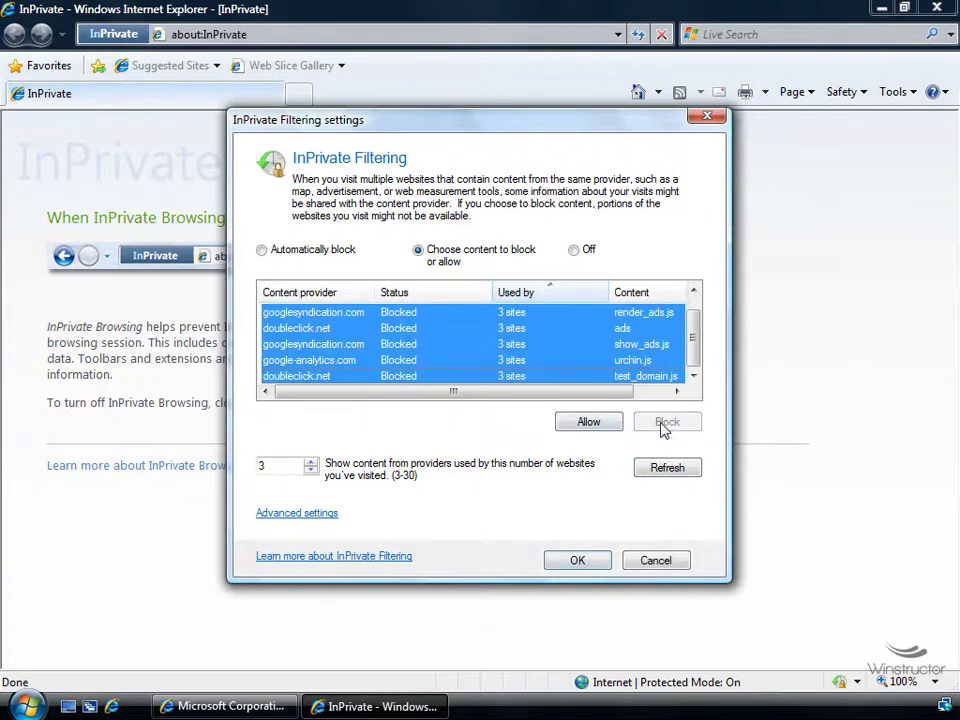
left_click(579, 562)
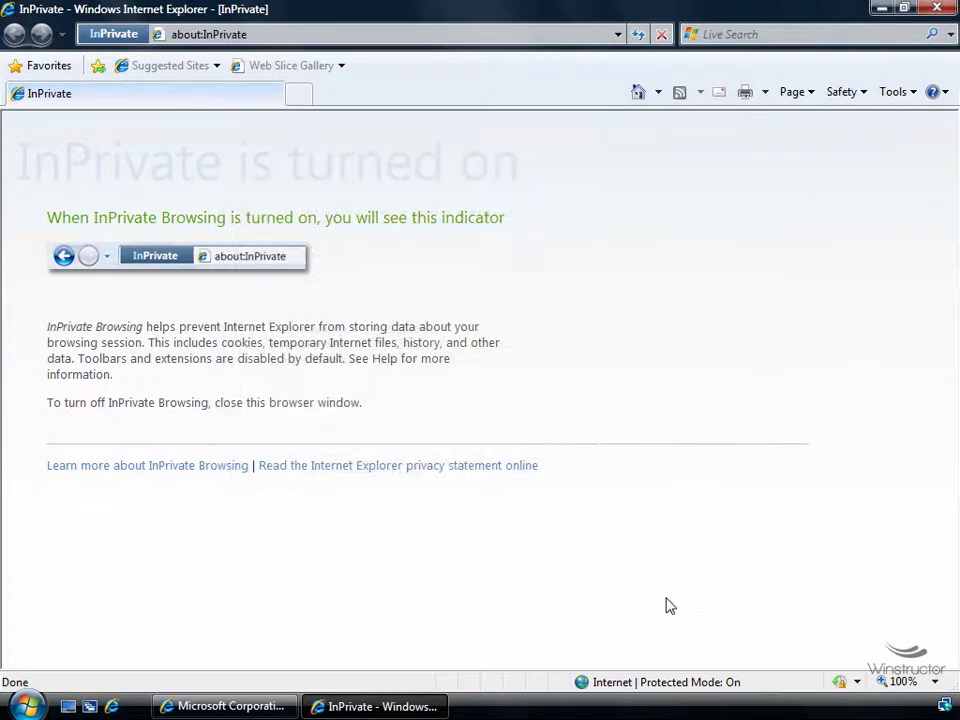
Set InPrivate Filtering mode to 'Choose content to block' from the status-bar icon
left_click(839, 682)
left_click(857, 682)
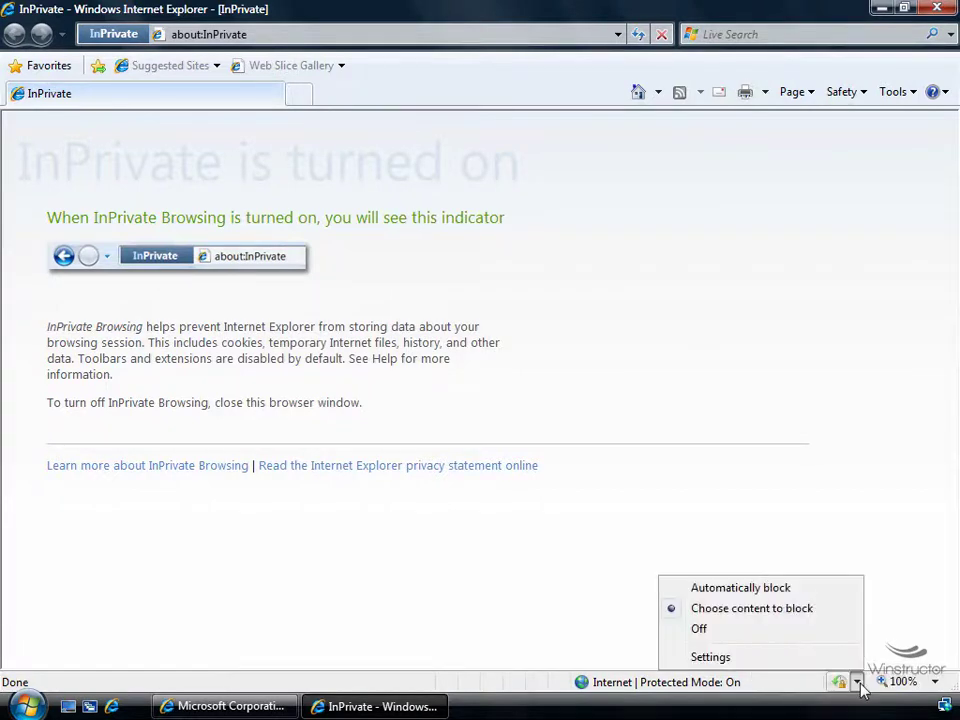
left_click(774, 636)
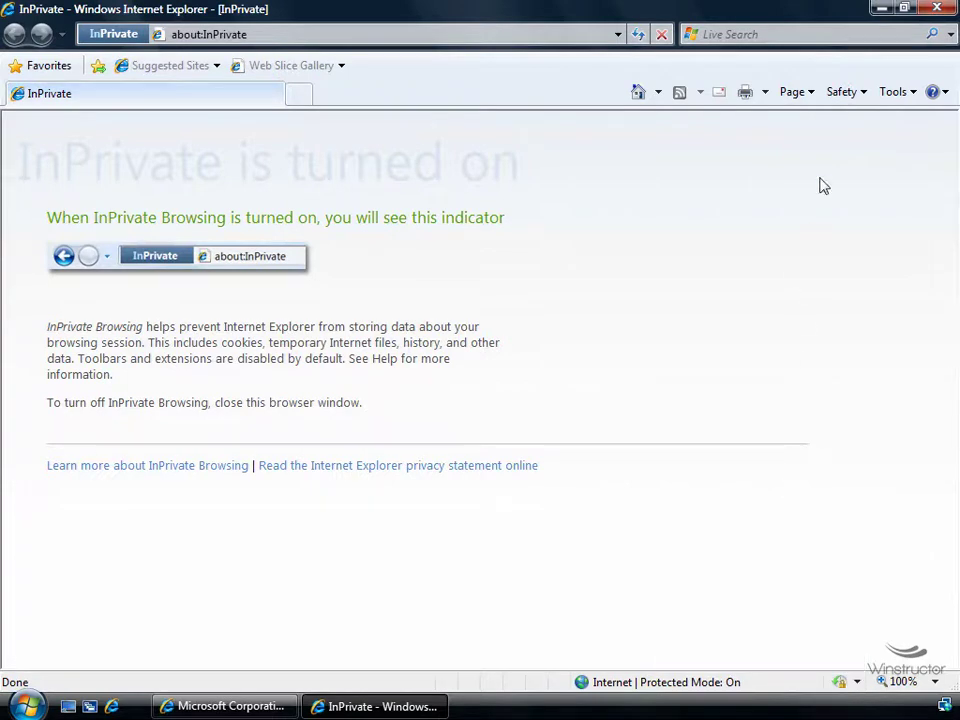
left_click(862, 94)
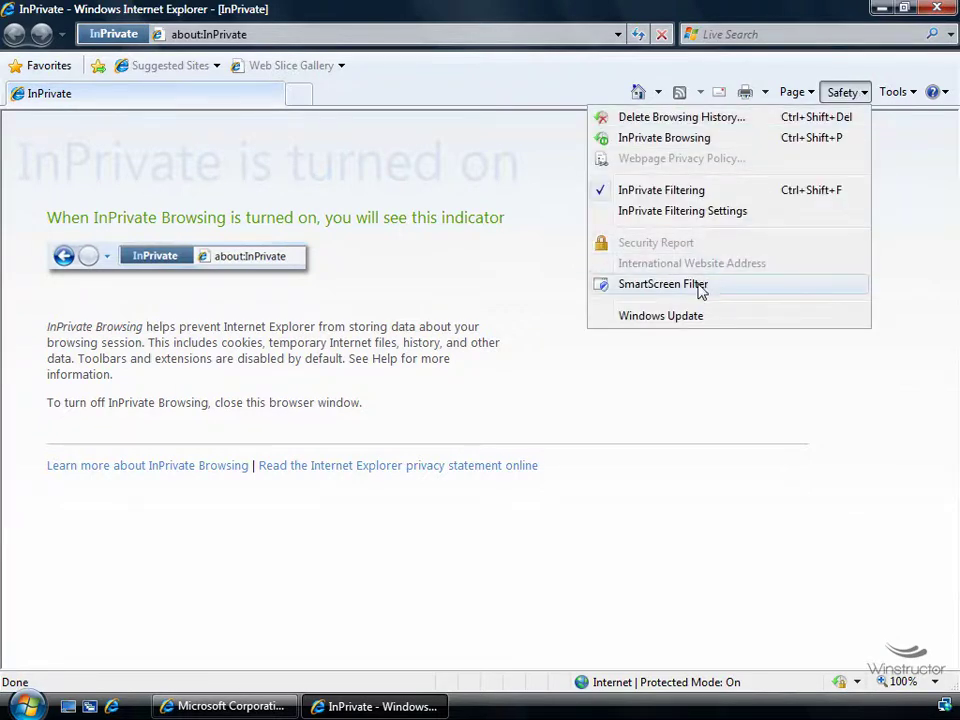
Turn on the SmartScreen Filter with the recommended option and confirm
mouse_move(700, 288)
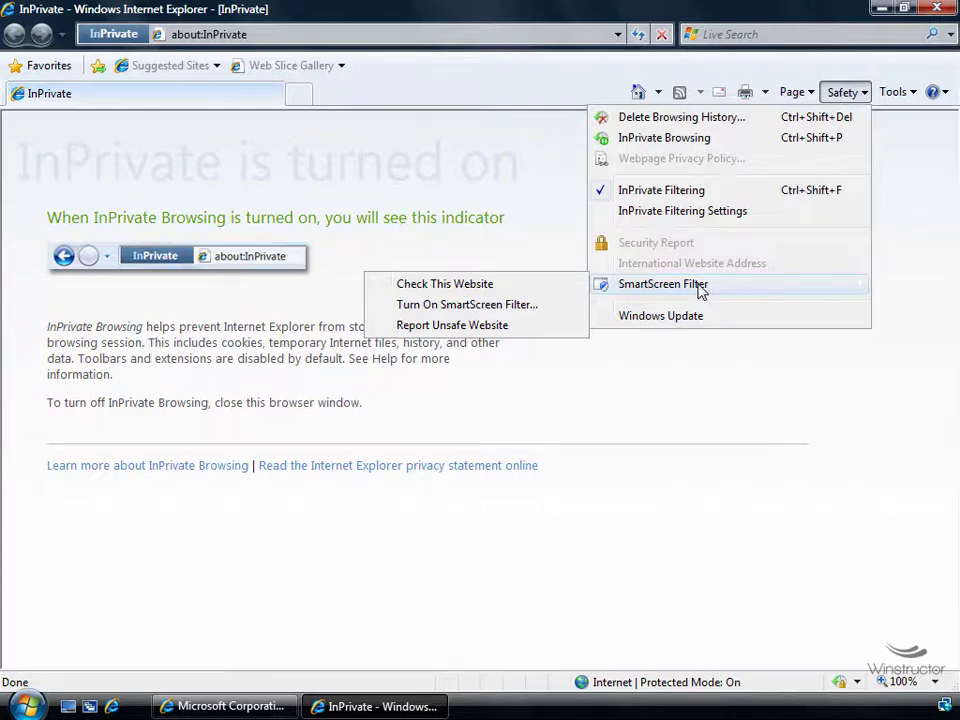
left_click(505, 305)
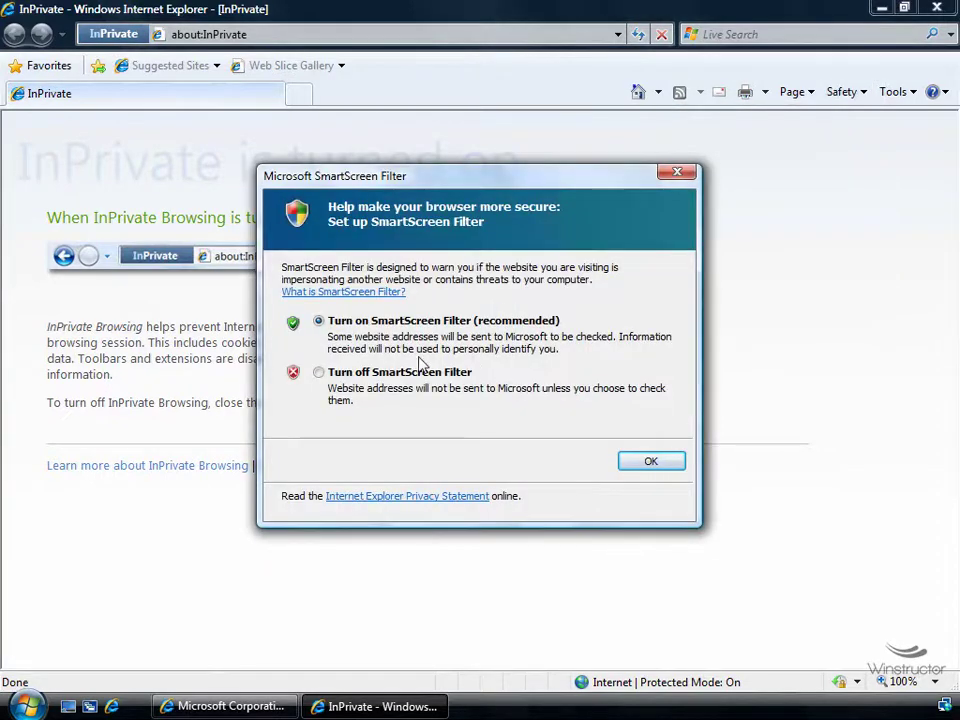
left_click(651, 461)
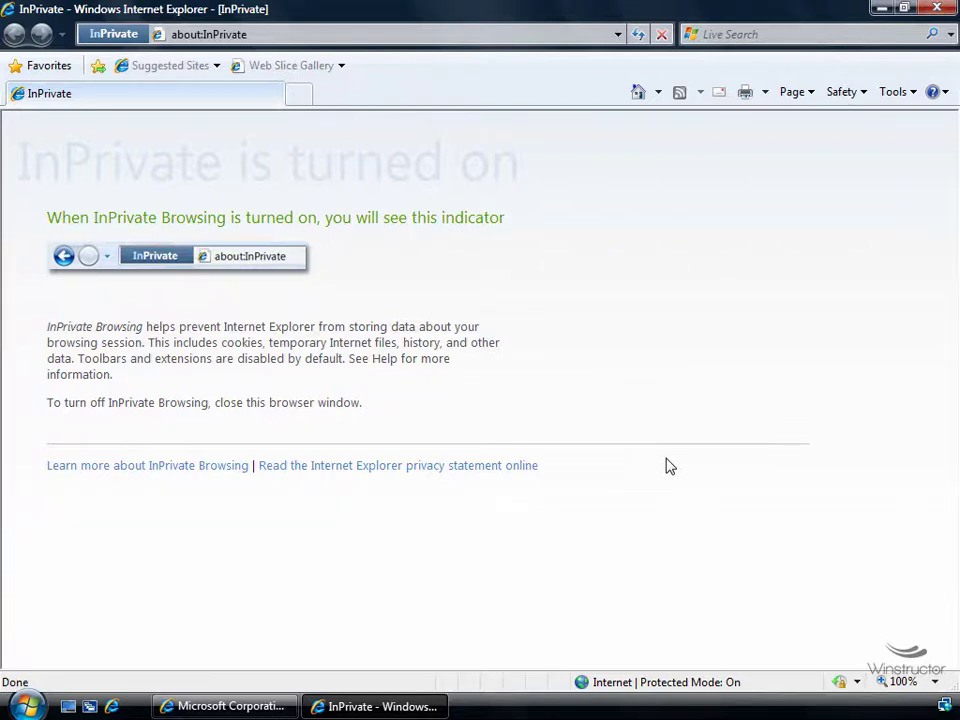
Bring the regular Microsoft home page window in front of the InPrivate window
left_click(222, 706)
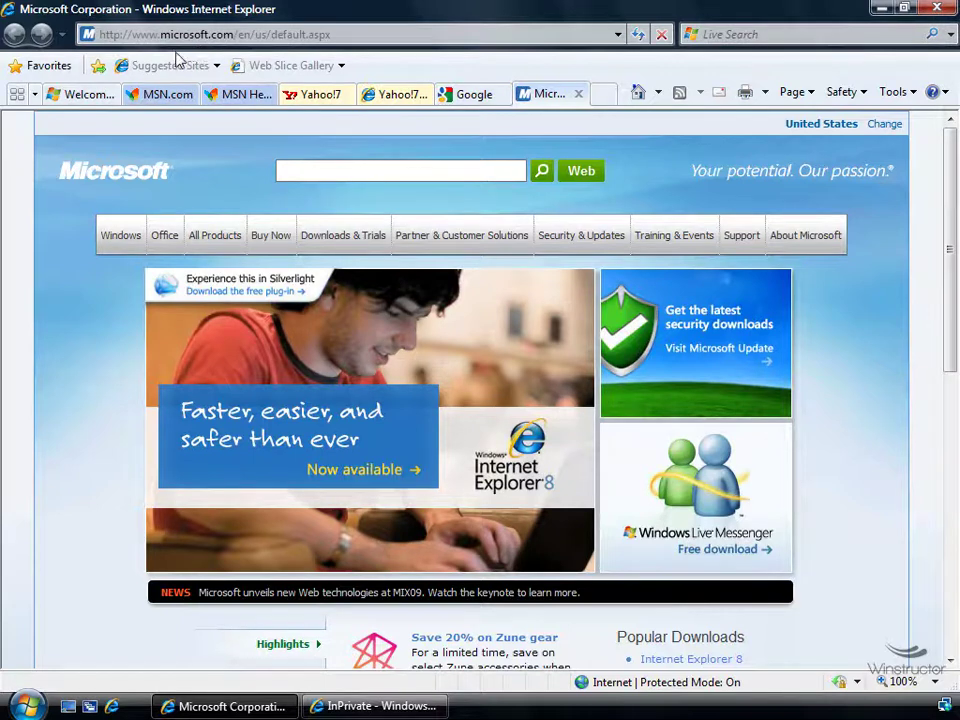
left_click(842, 92)
mouse_move(770, 294)
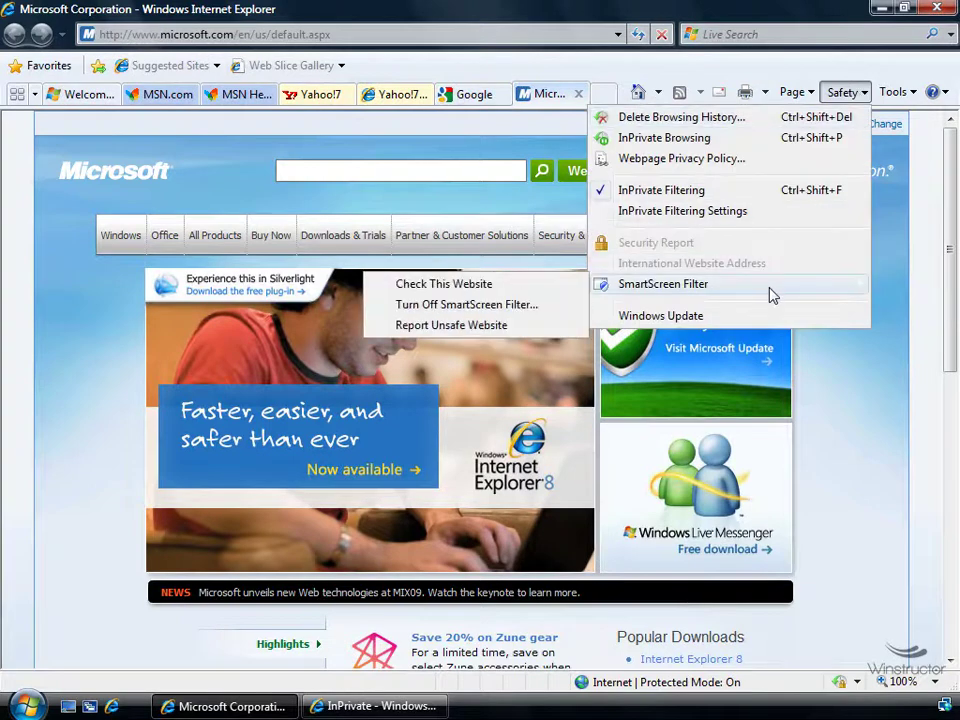
left_click(463, 291)
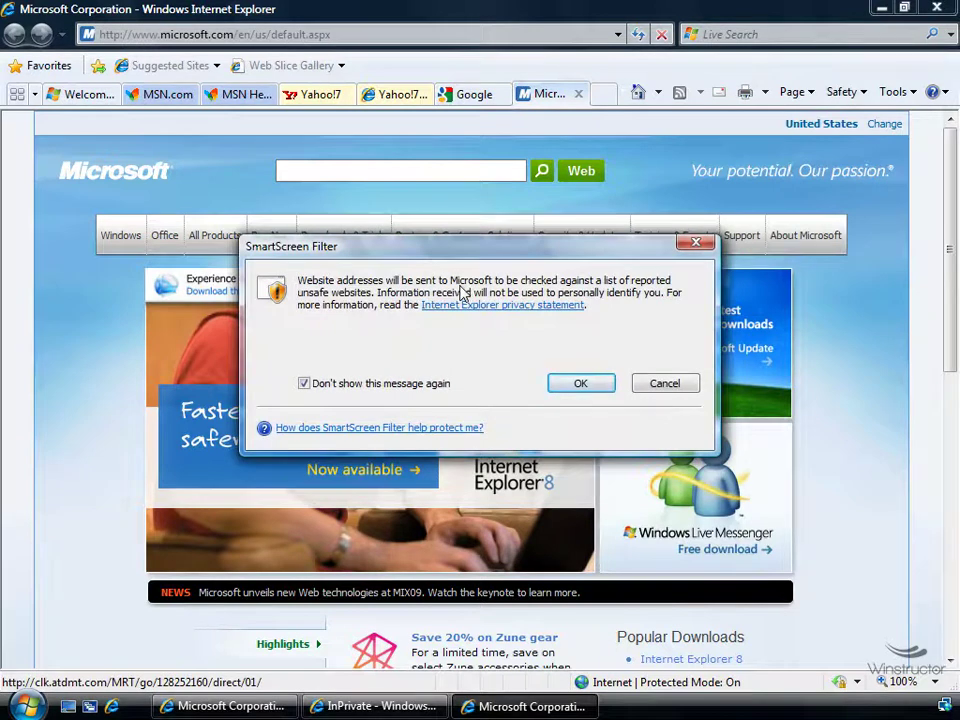
left_click(689, 389)
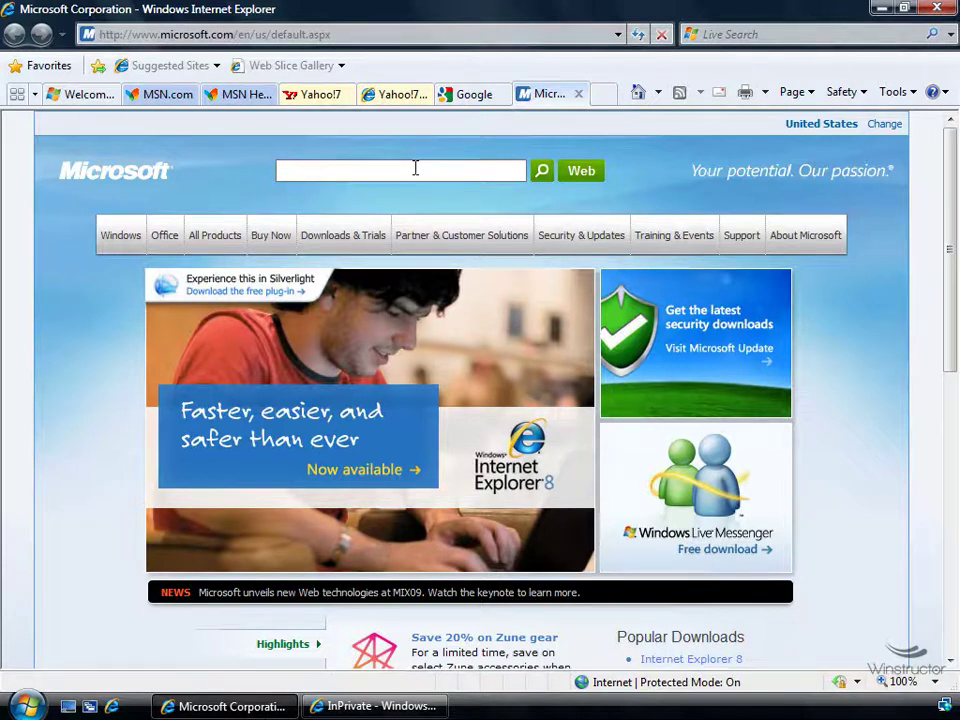
Bring up the Browsing history Settings dialog from Tools > Internet Options
left_click(914, 93)
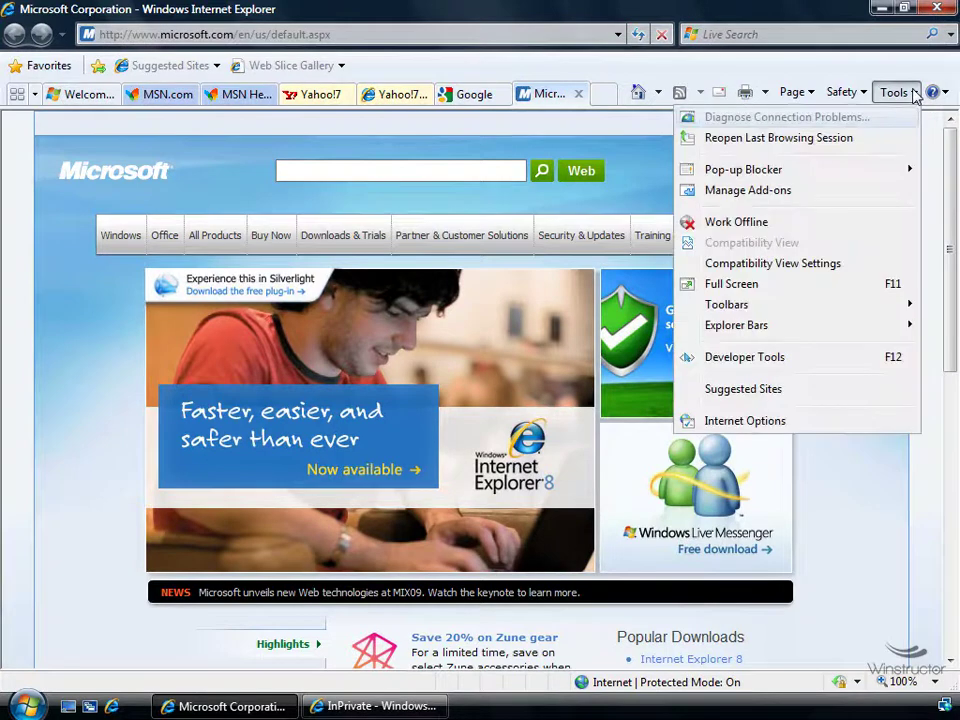
left_click(806, 421)
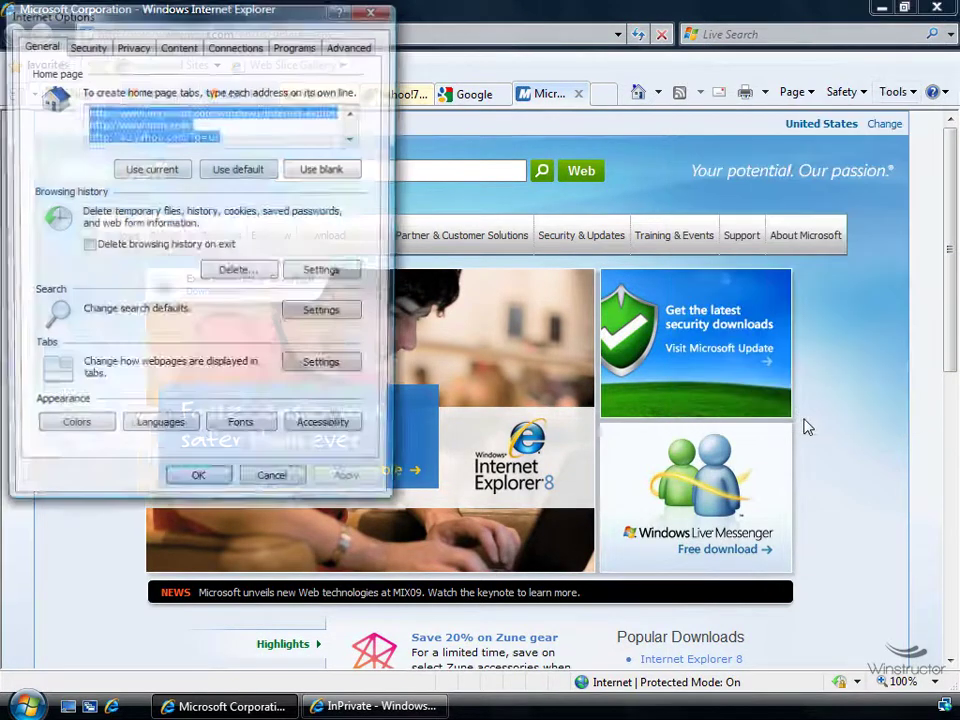
left_click(324, 272)
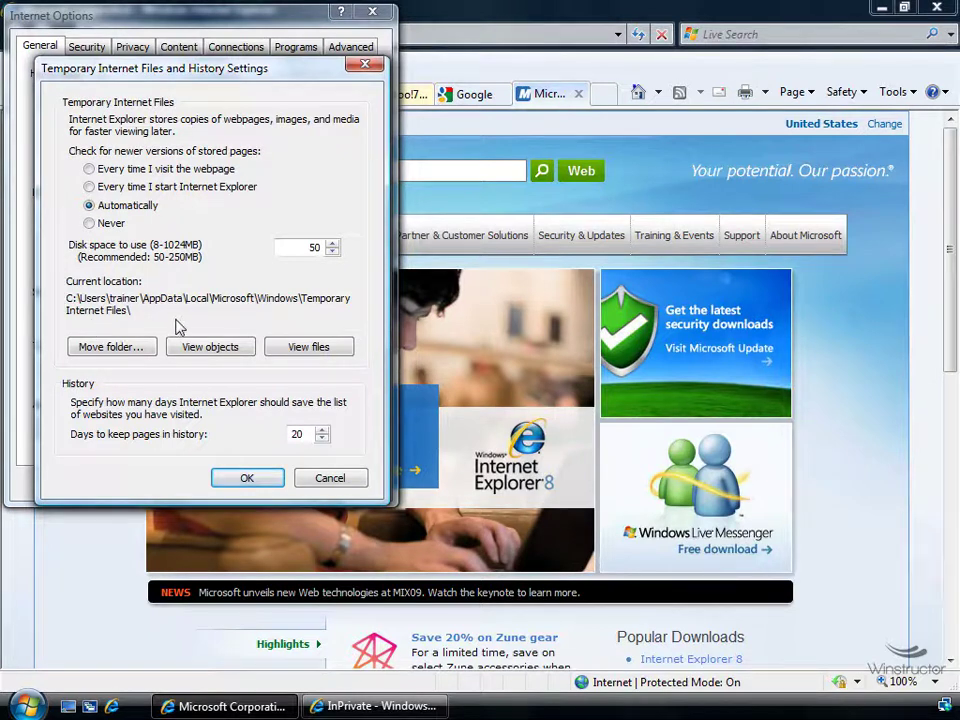
Browse the cached temporary files, then cancel the history settings leaving 20 days unchanged
left_click(114, 350)
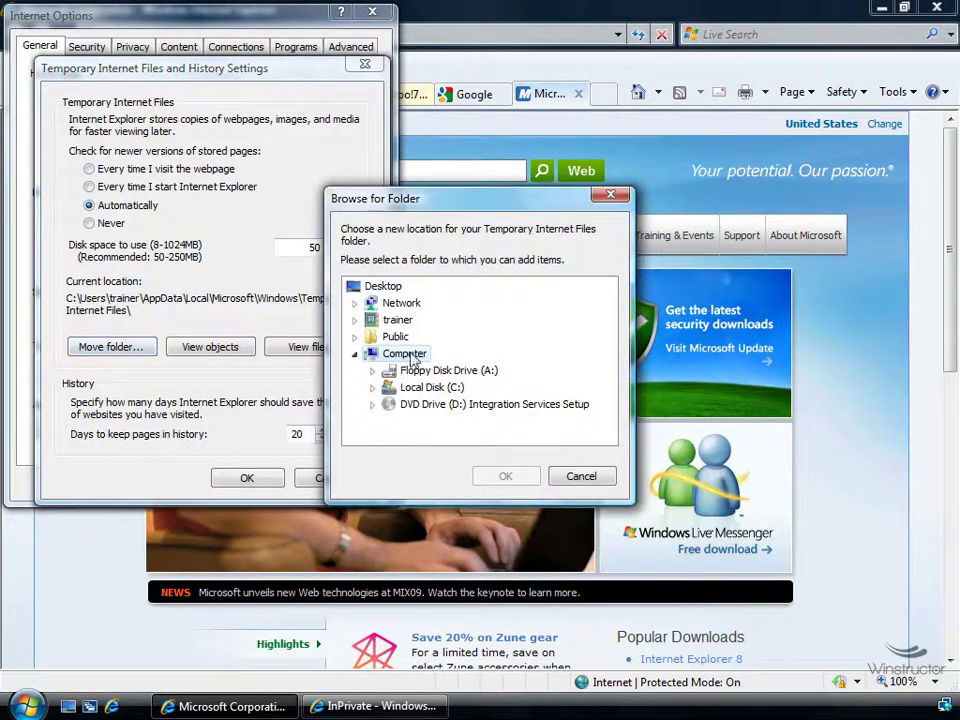
left_click(580, 478)
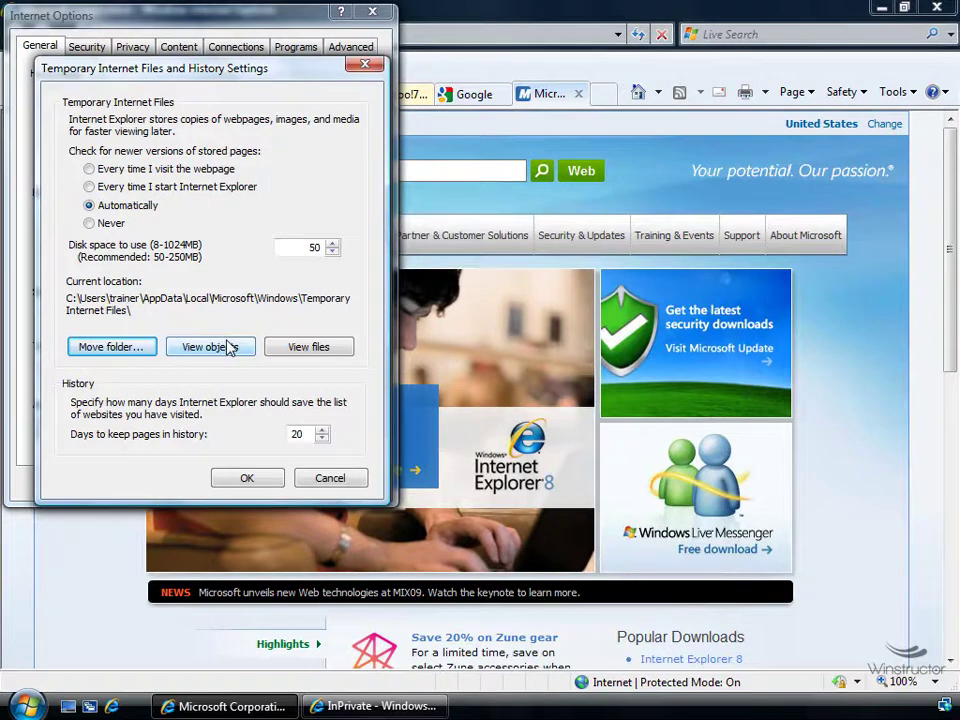
left_click(303, 352)
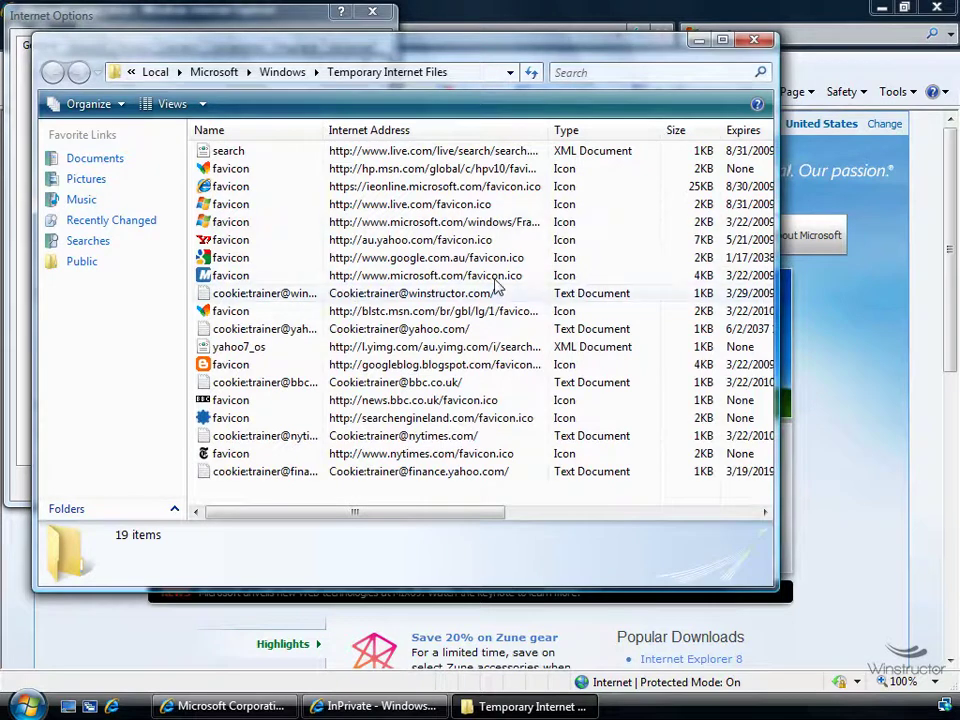
left_click(478, 68)
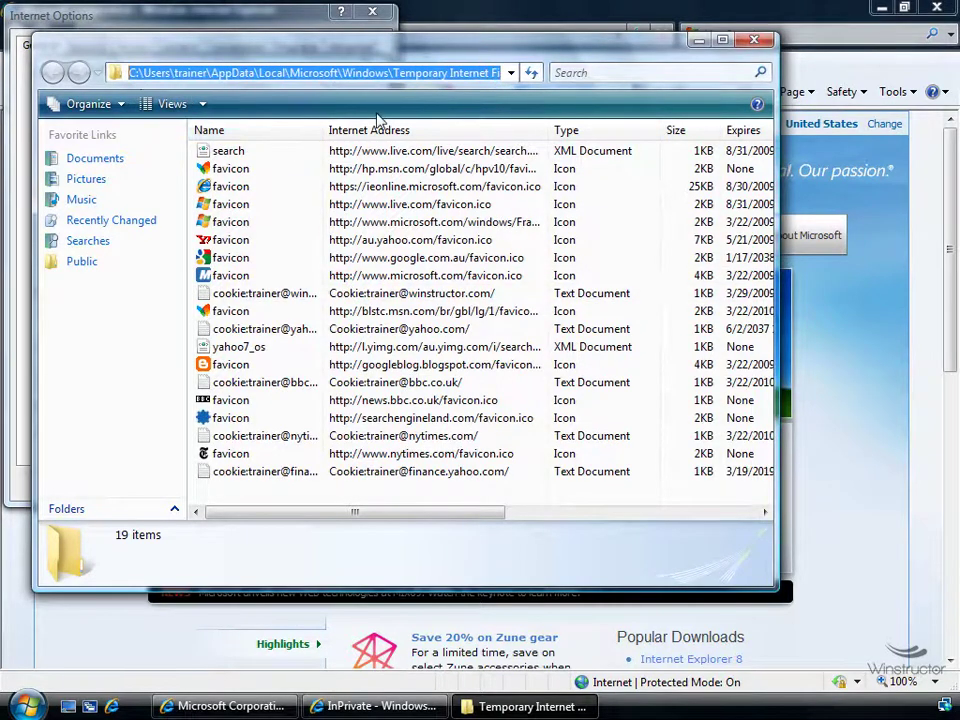
left_click(755, 40)
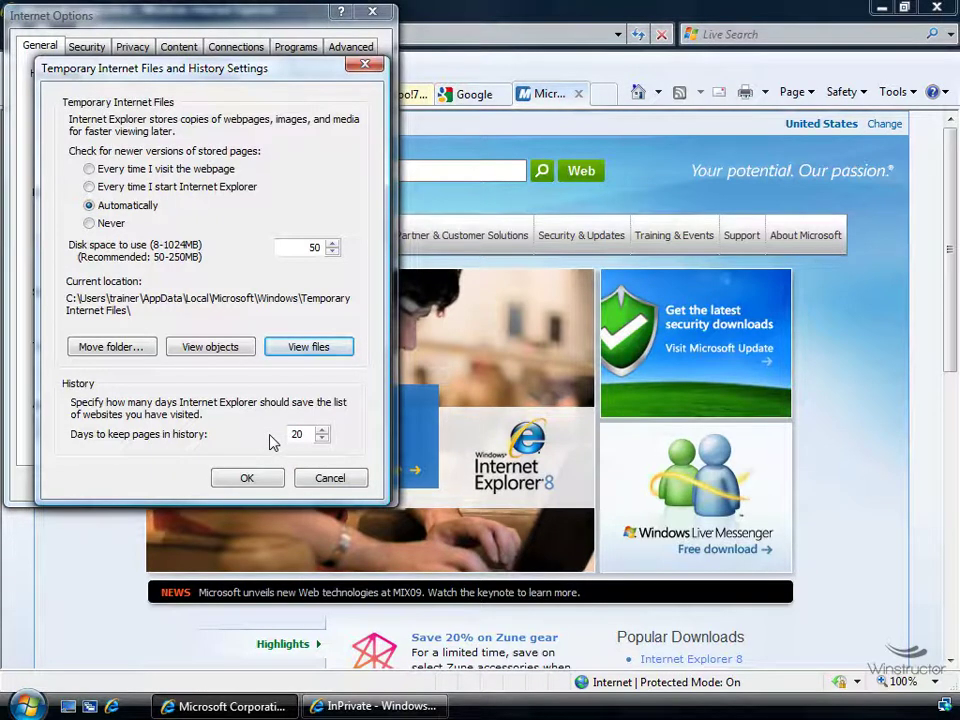
left_click_drag(298, 434, 283, 448)
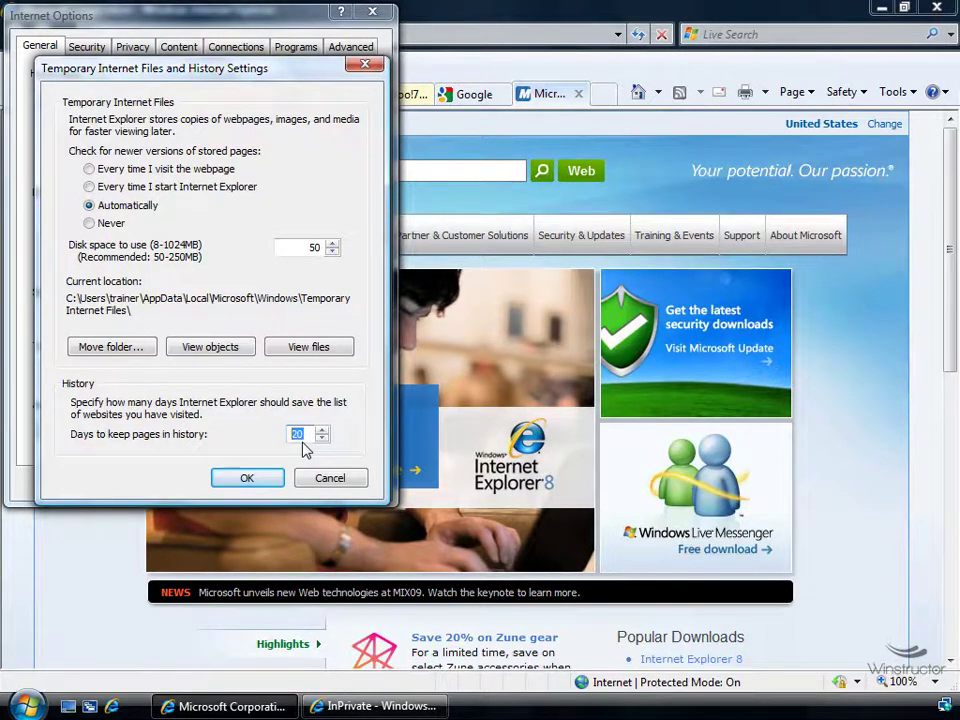
left_click(318, 477)
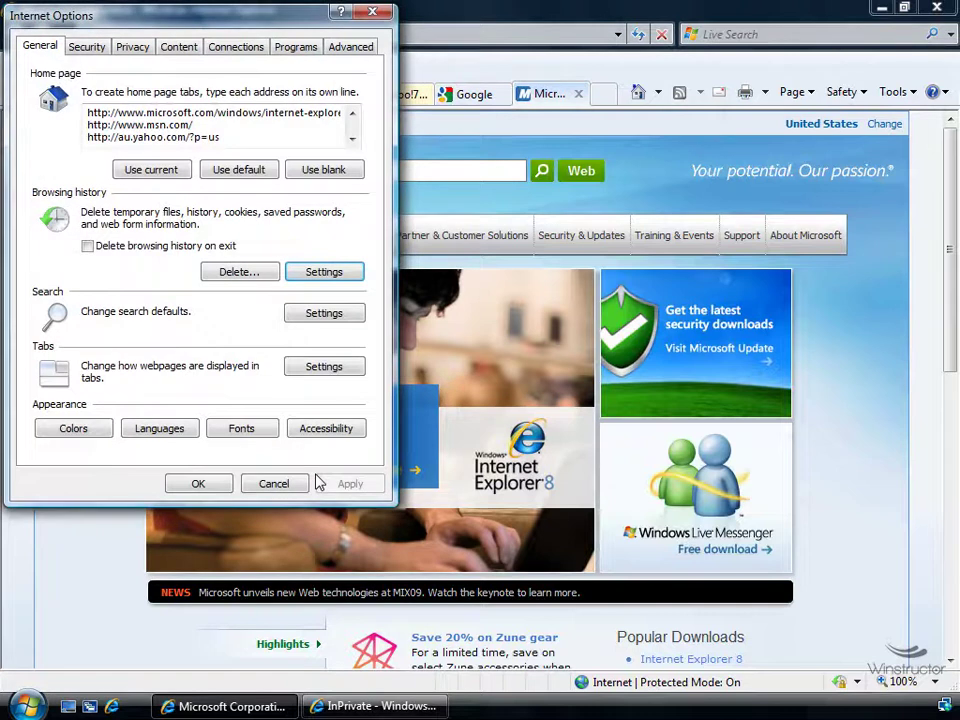
Show the Search Providers list in Manage Add-ons and view Live Search's details
left_click(323, 314)
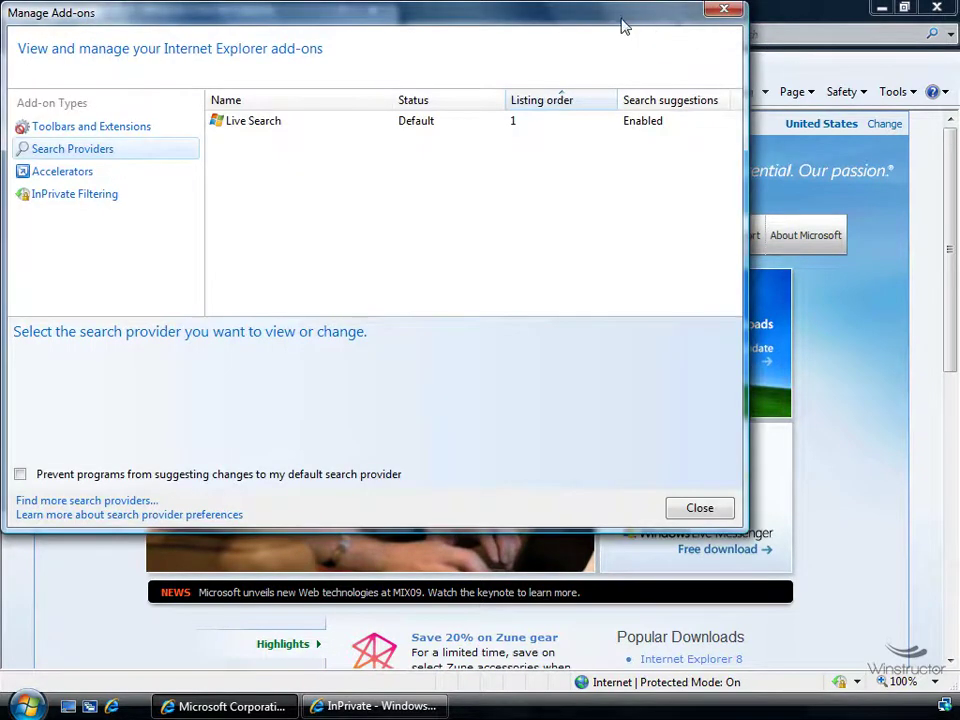
left_click_drag(622, 26, 690, 92)
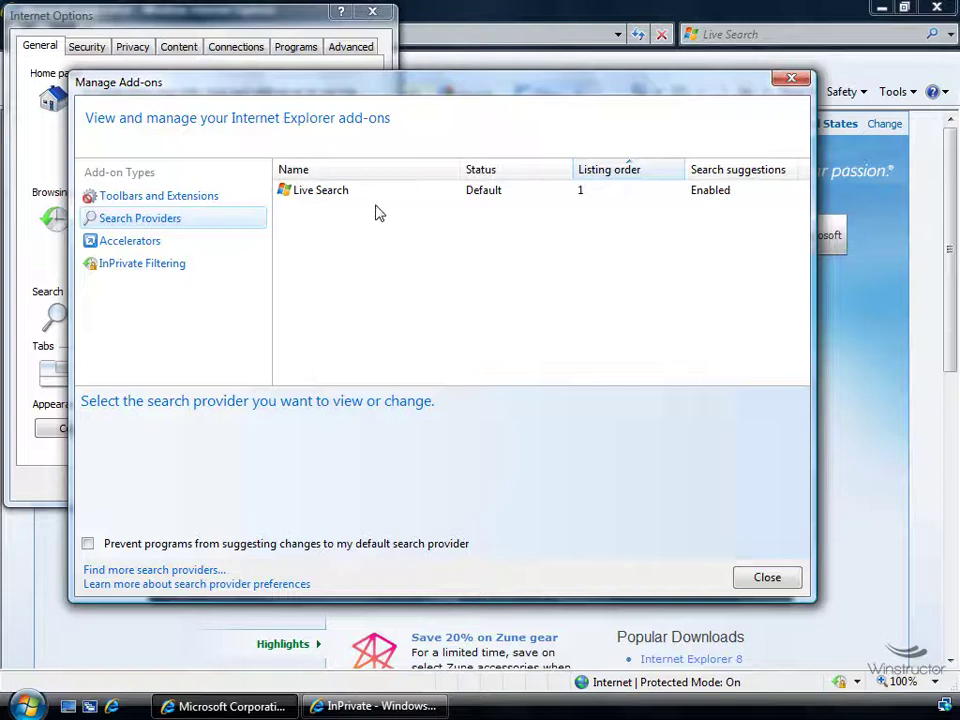
left_click(408, 196)
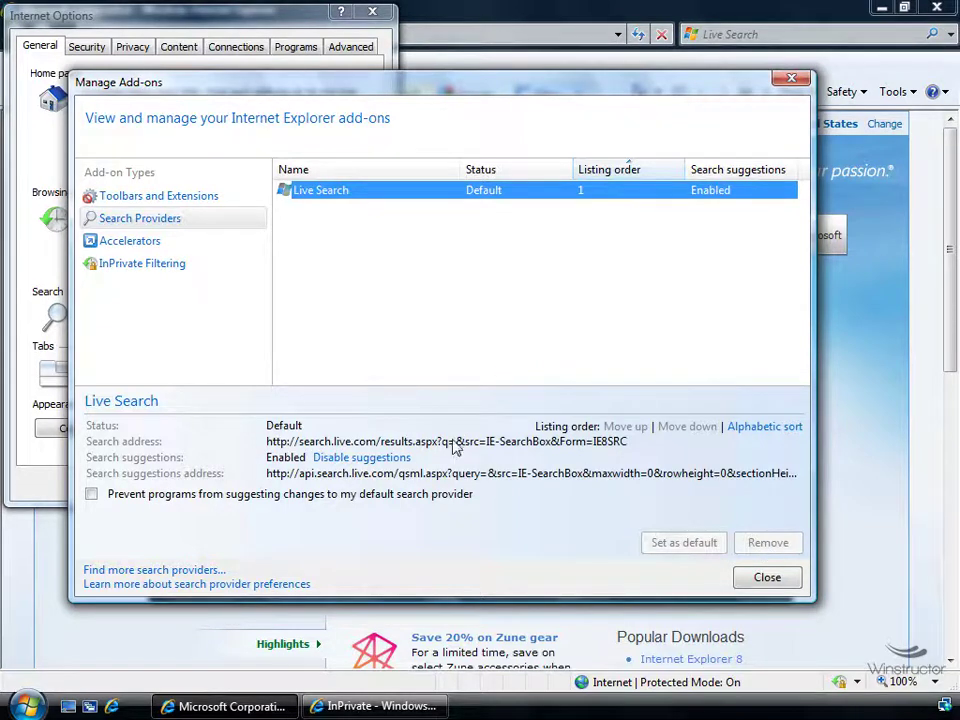
Add Google Search Suggestions from the online gallery as the default provider, then close the gallery
left_click(170, 572)
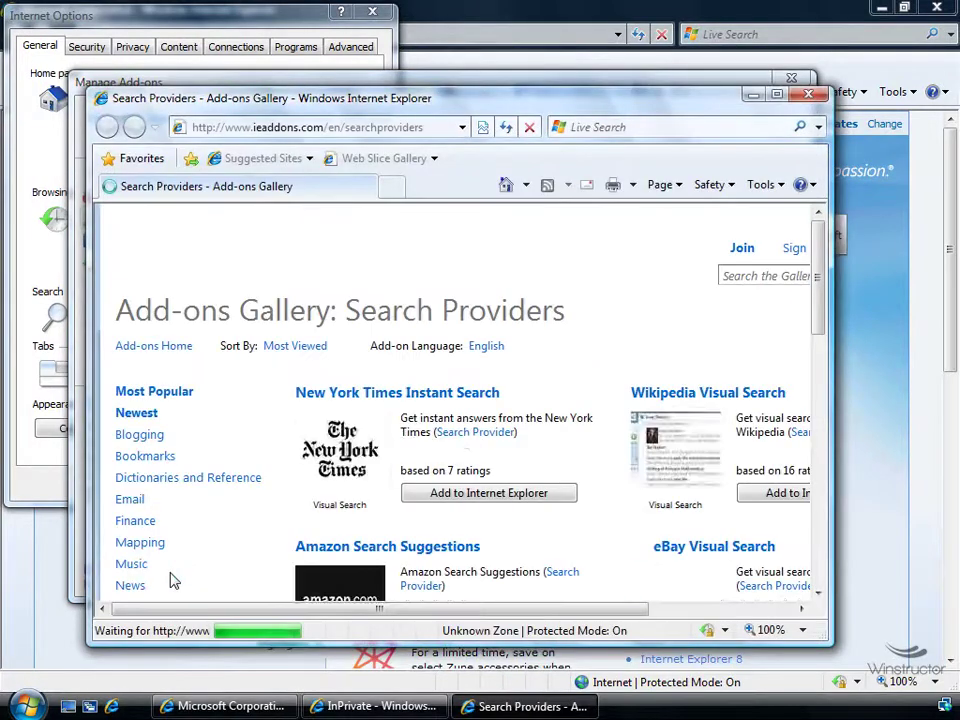
left_click(777, 94)
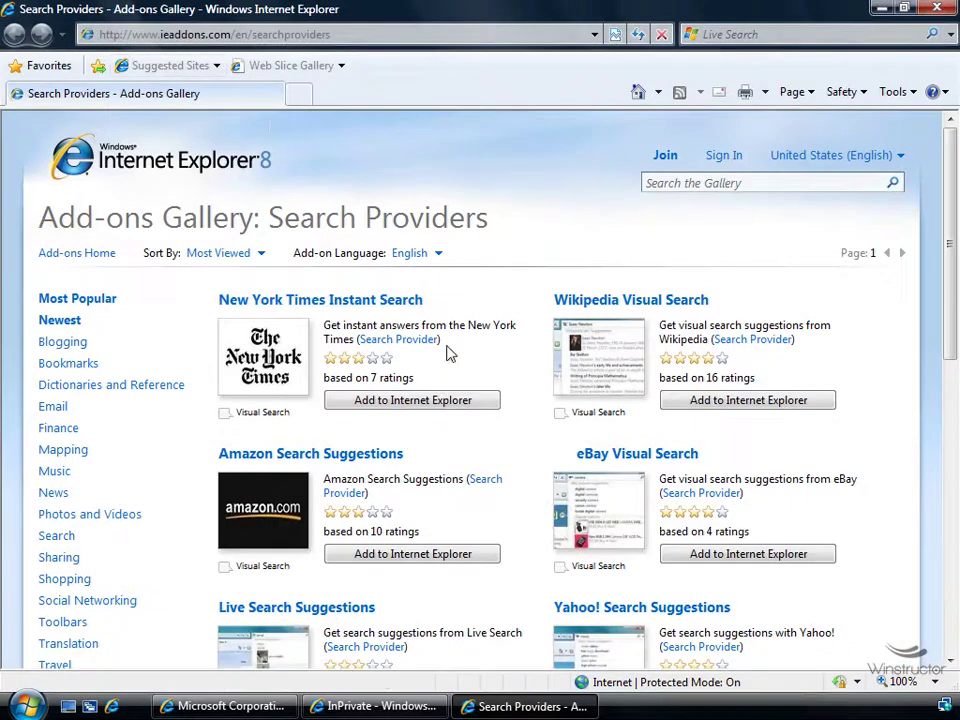
scroll(450, 345, "down", 5)
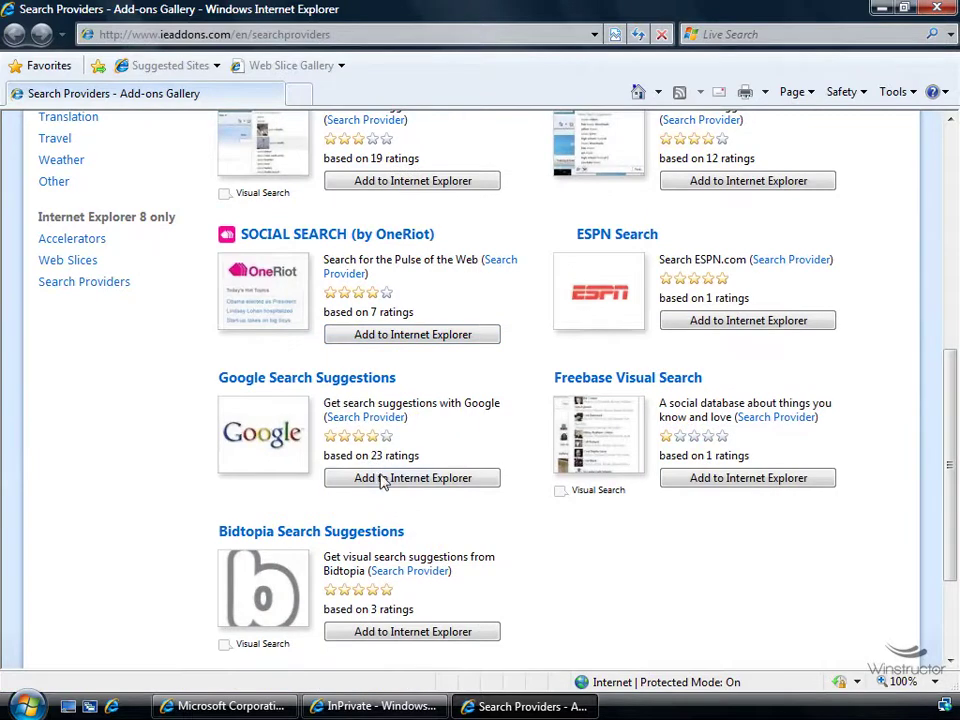
left_click(385, 481)
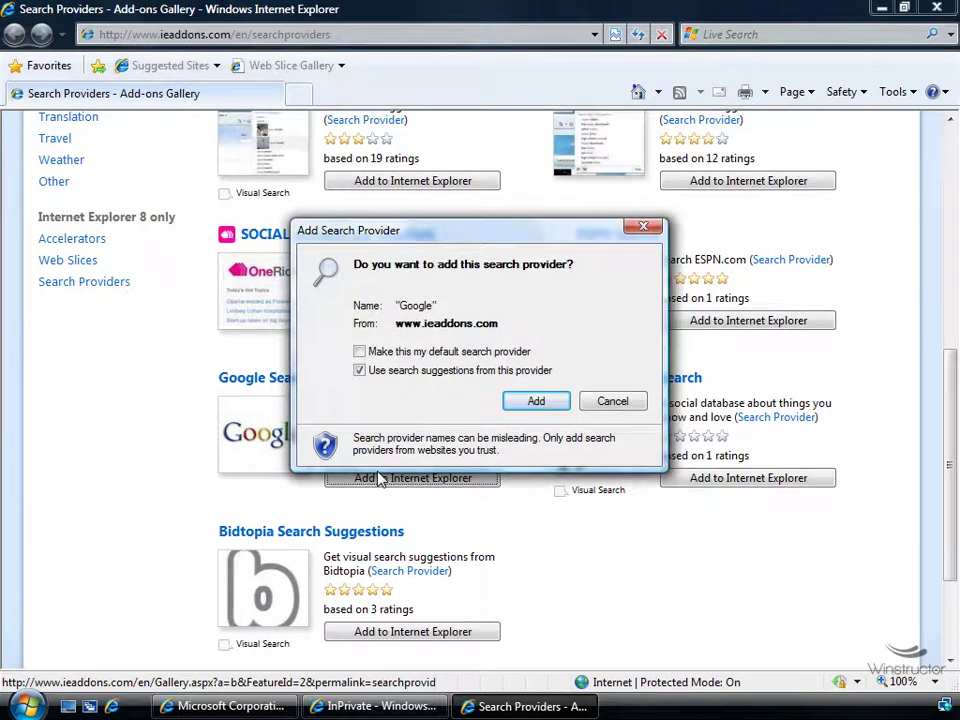
left_click(385, 351)
left_click(553, 401)
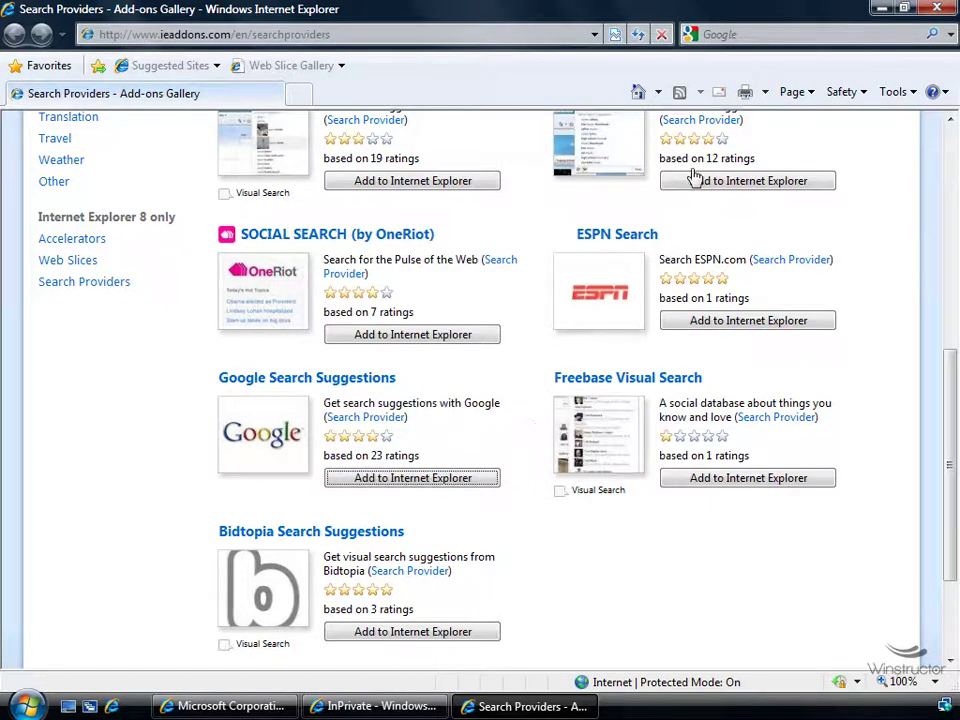
left_click(780, 34)
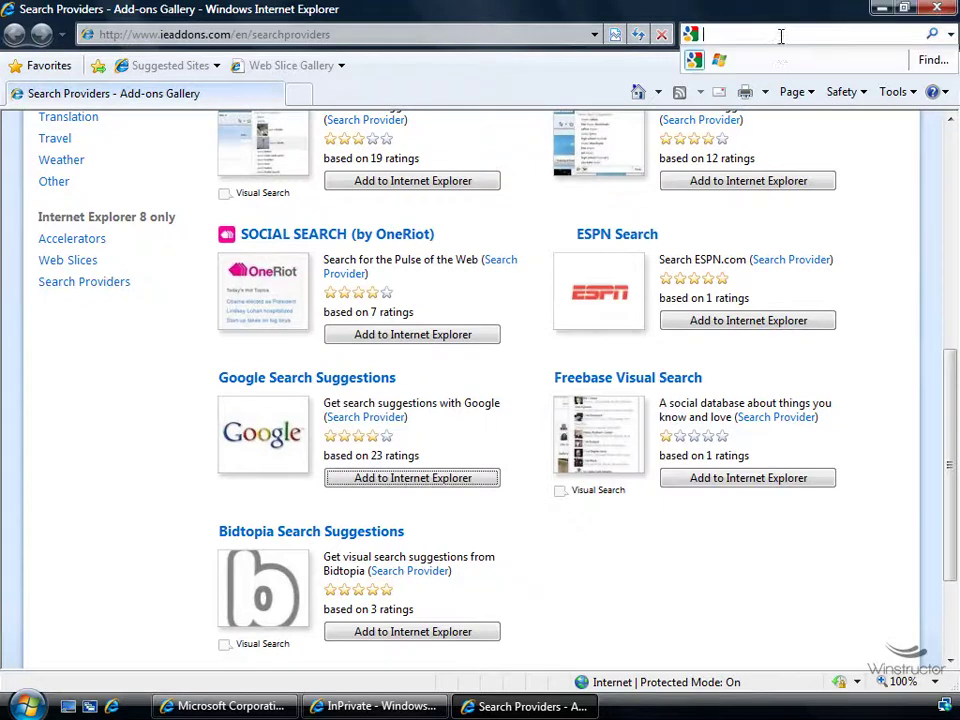
left_click(825, 140)
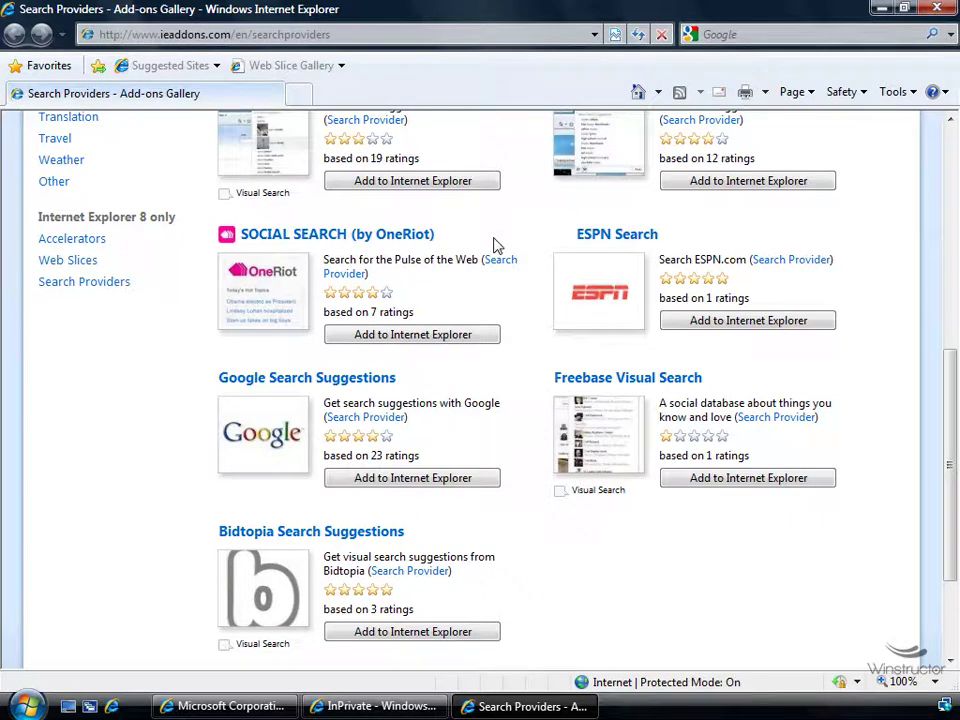
left_click(938, 9)
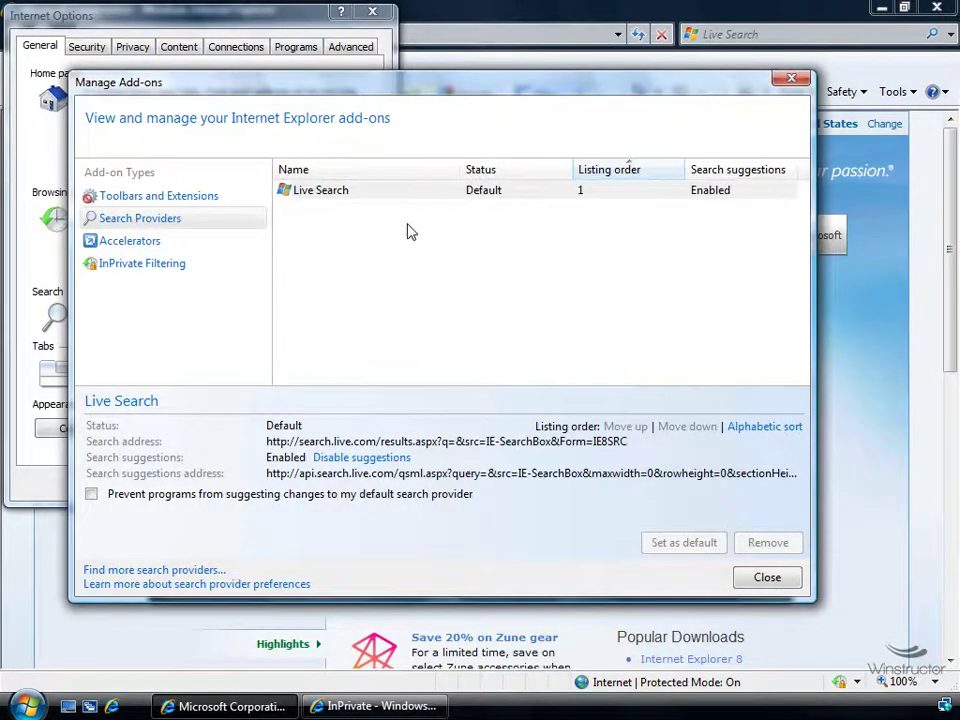
Set Live Search back as default provider, then close Manage Add-ons and cancel Internet Options
left_click(766, 578)
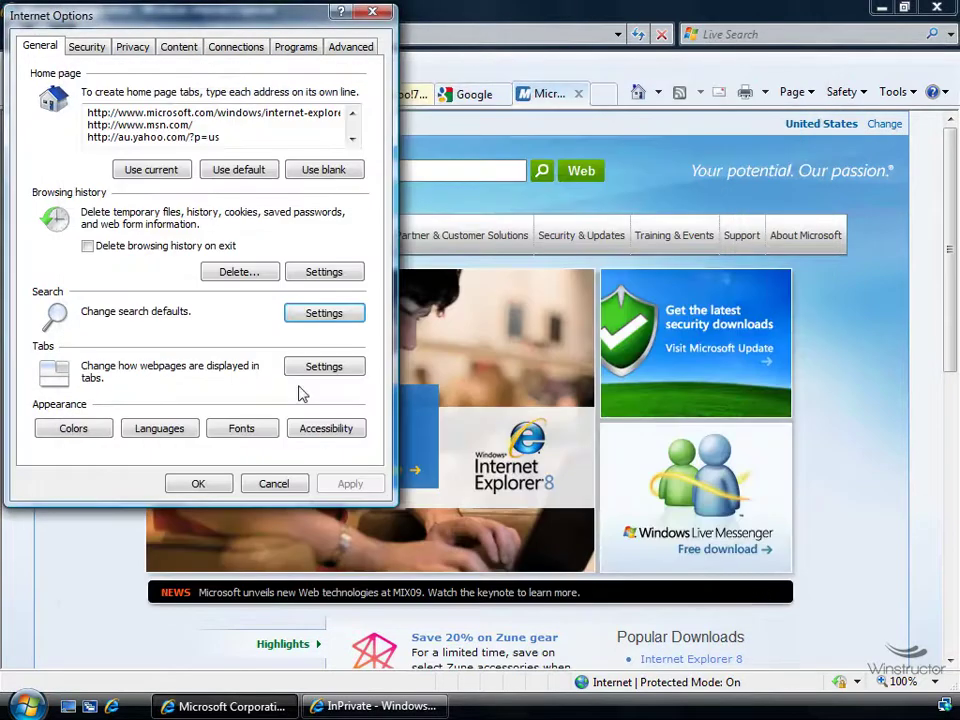
left_click(328, 320)
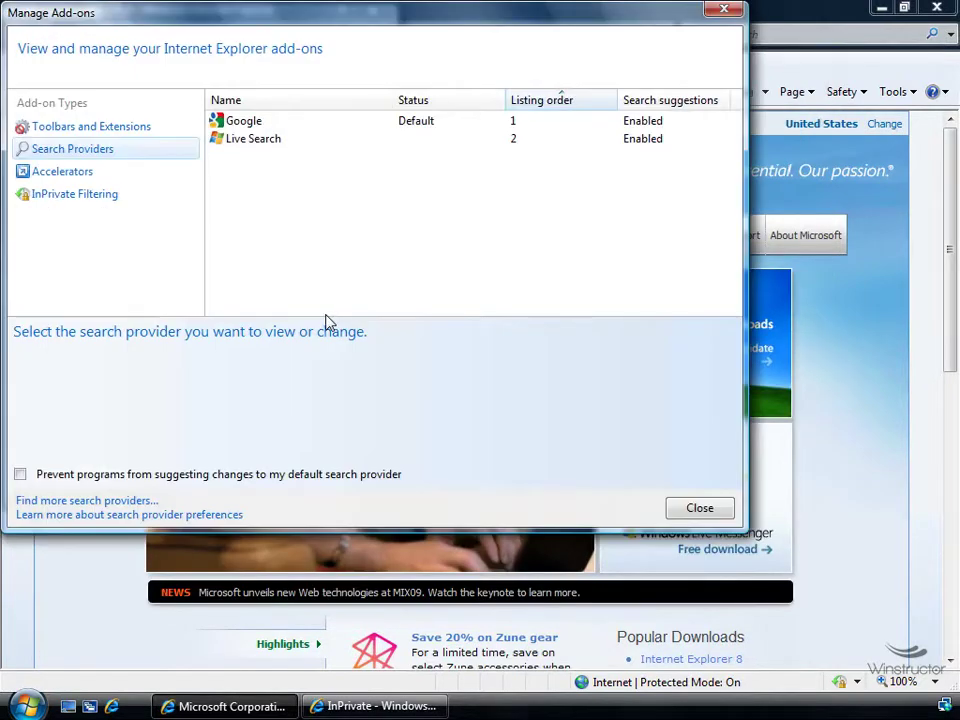
left_click(335, 121)
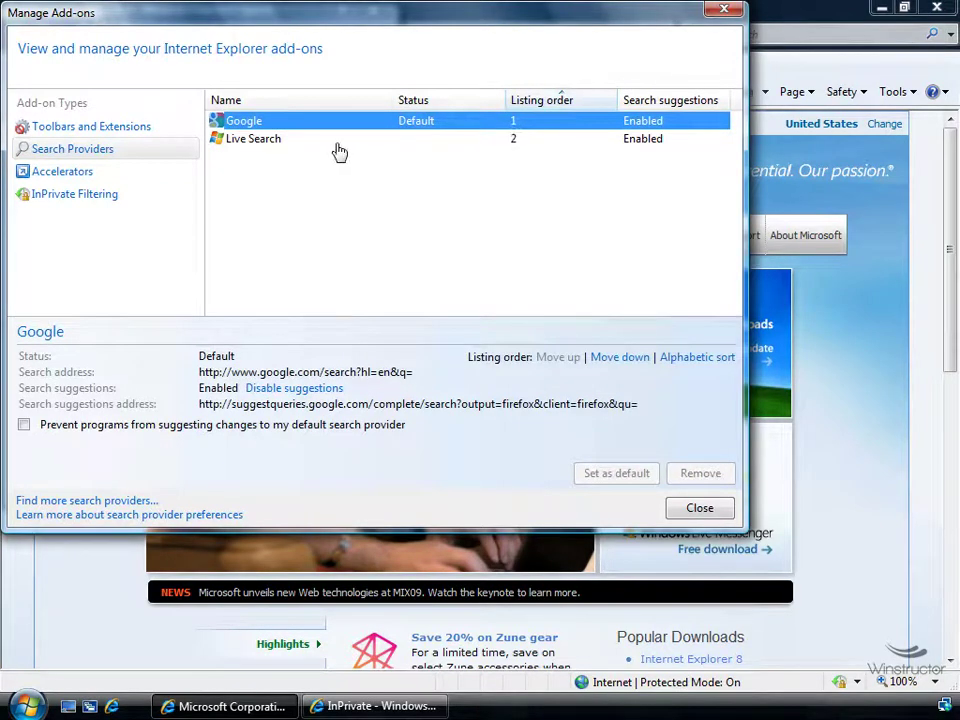
left_click(254, 142)
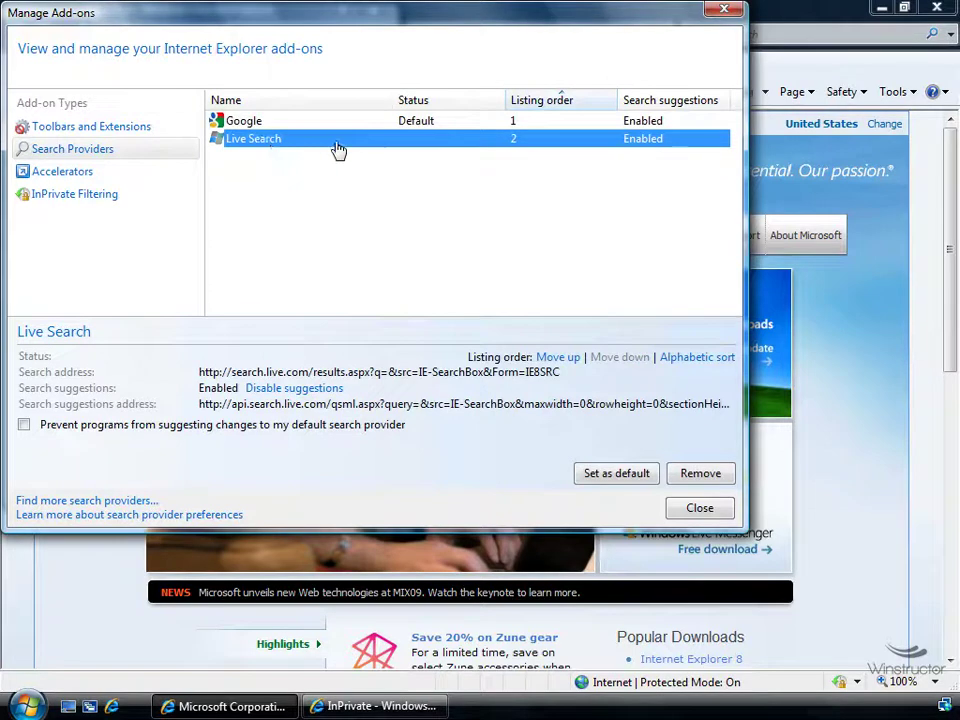
left_click(623, 475)
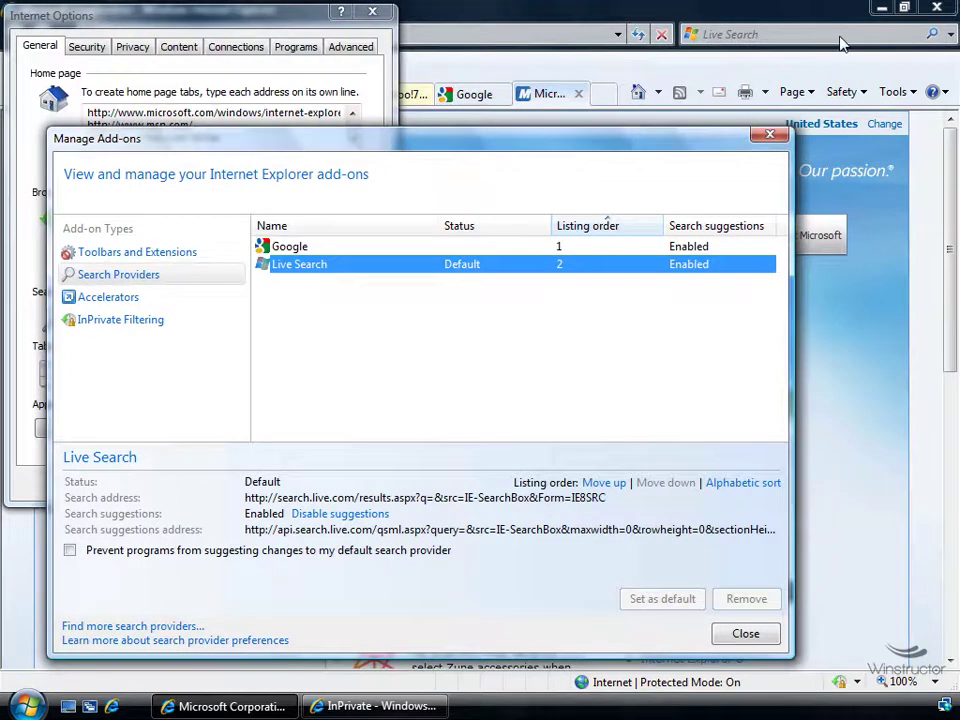
left_click(743, 633)
left_click(300, 483)
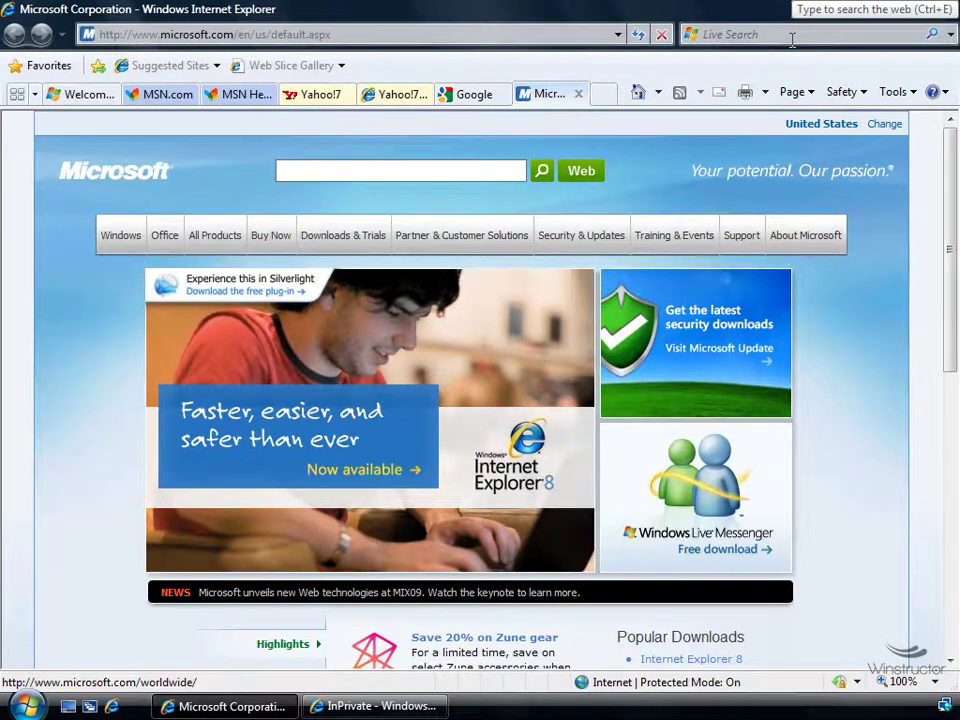
Set Google as default via Manage Search Providers, then show the Find More Providers gallery
left_click(953, 36)
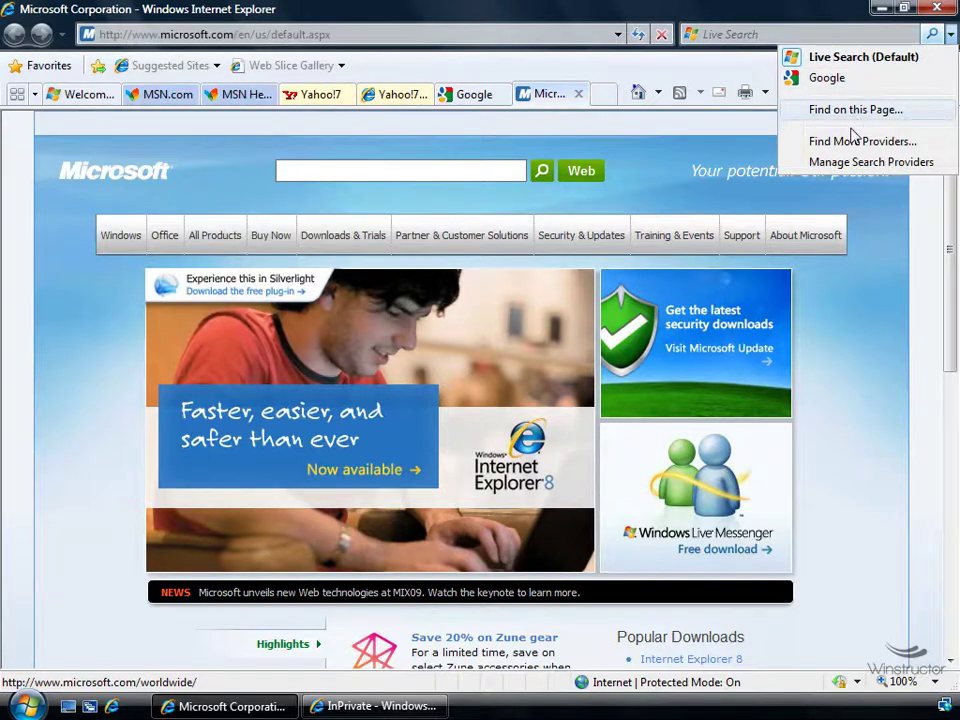
left_click(852, 162)
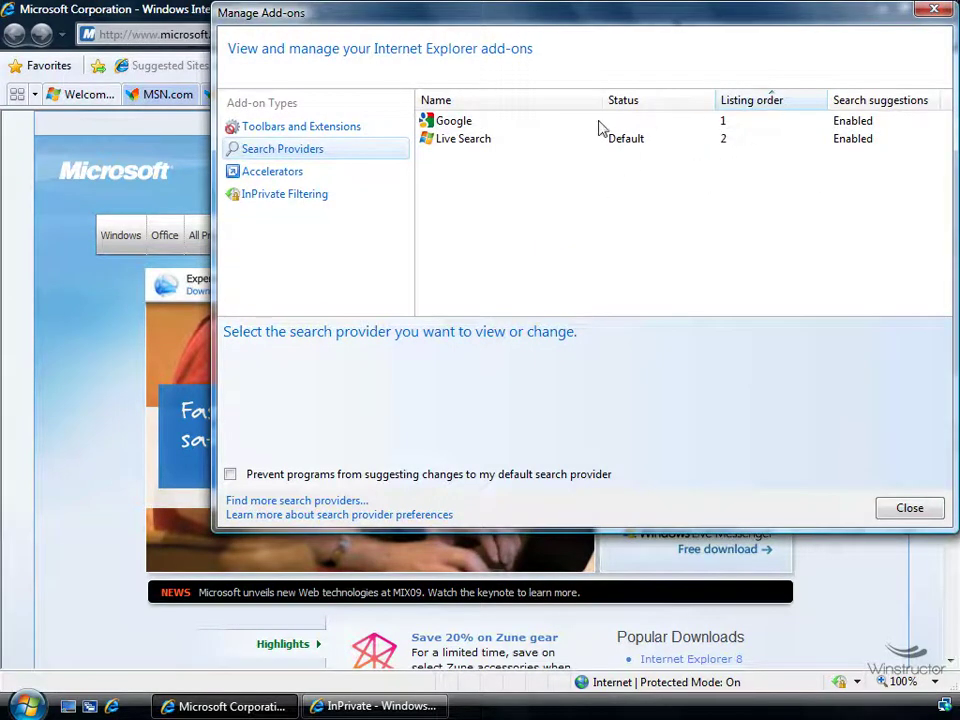
left_click(560, 122)
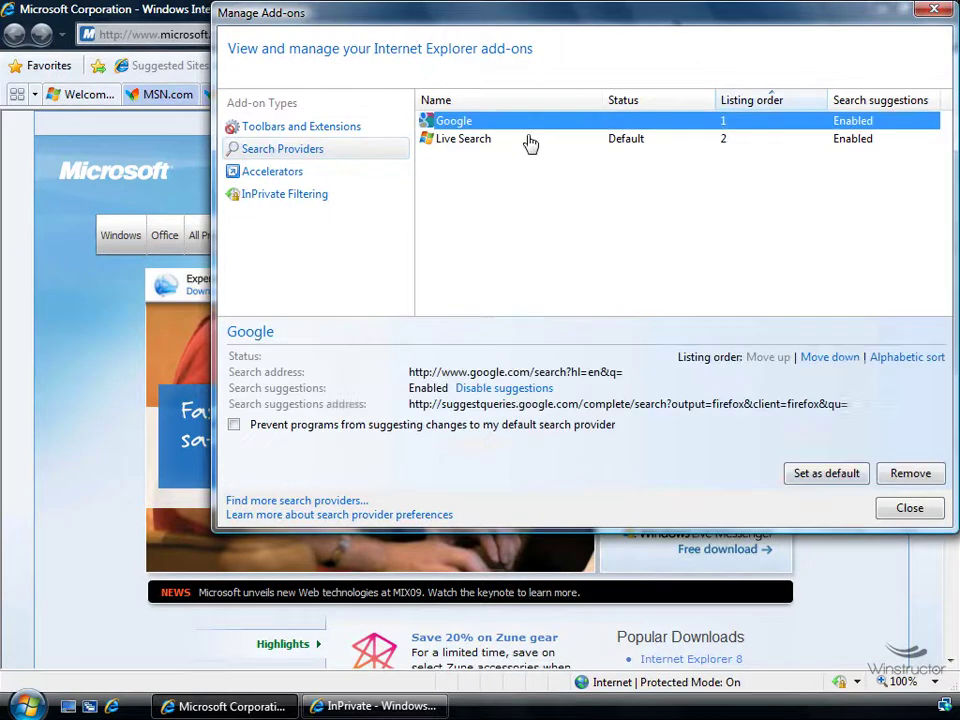
left_click(836, 478)
left_click(909, 508)
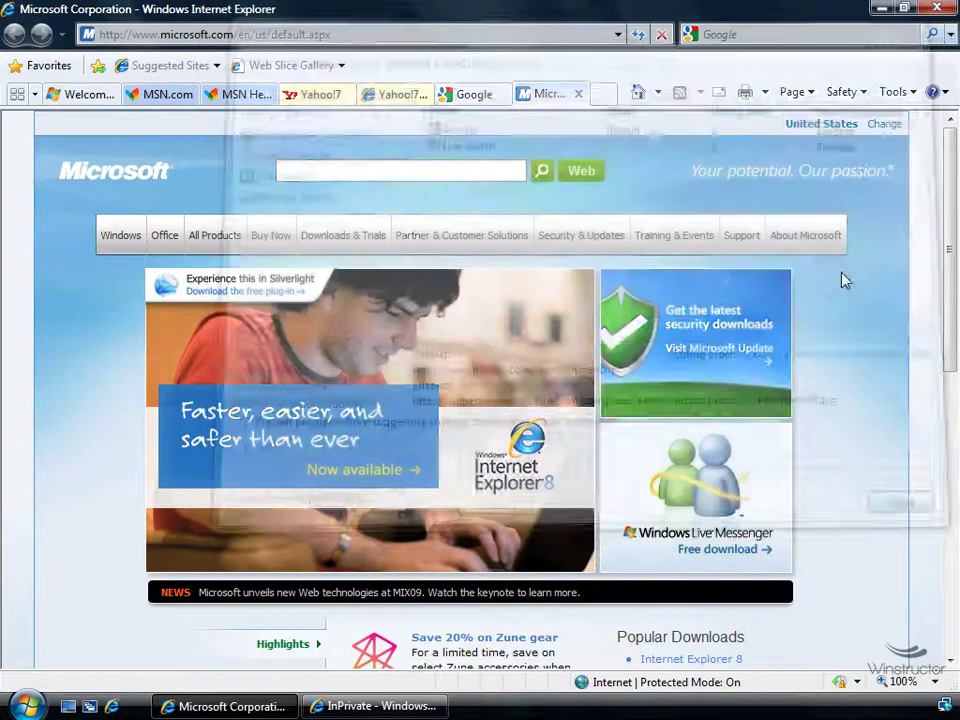
left_click(951, 34)
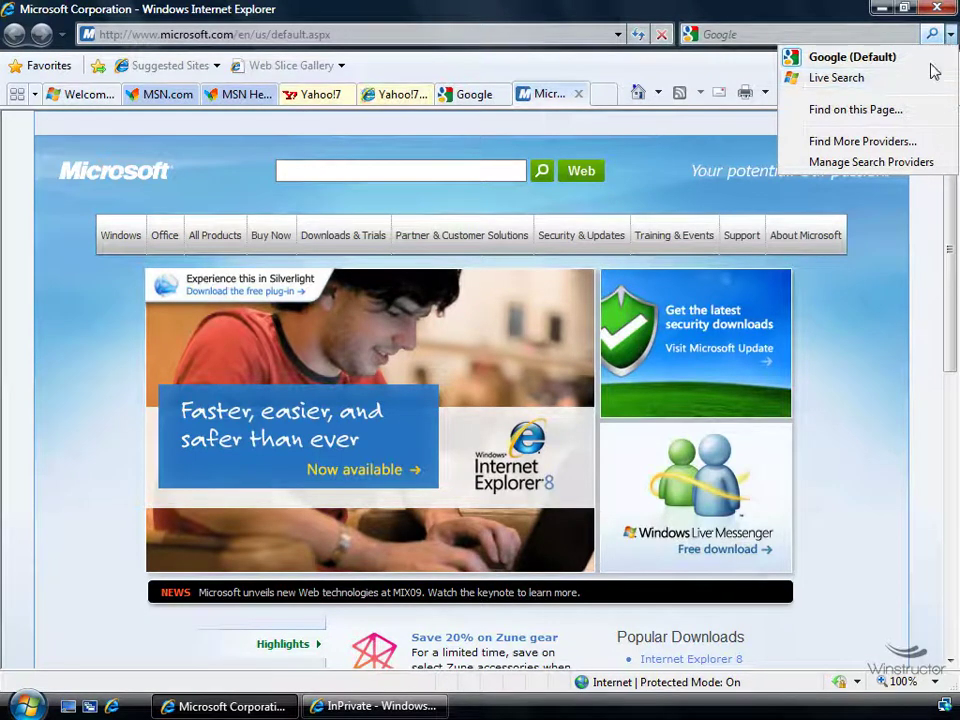
left_click(866, 142)
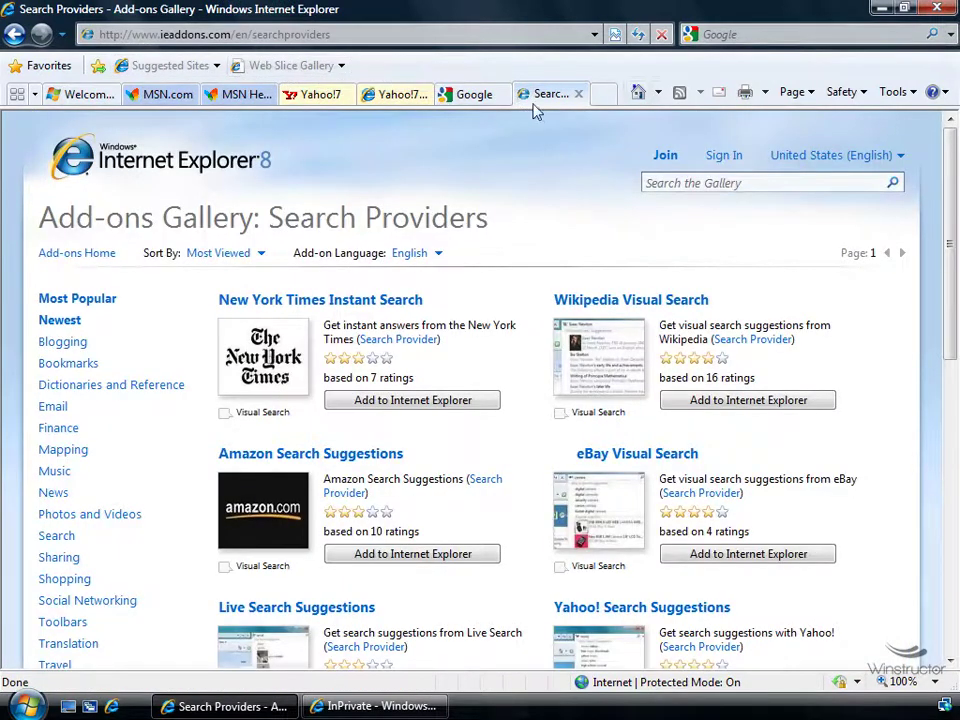
Close the gallery and Google tabs, search Google for 'test', then close the results tab
left_click(577, 94)
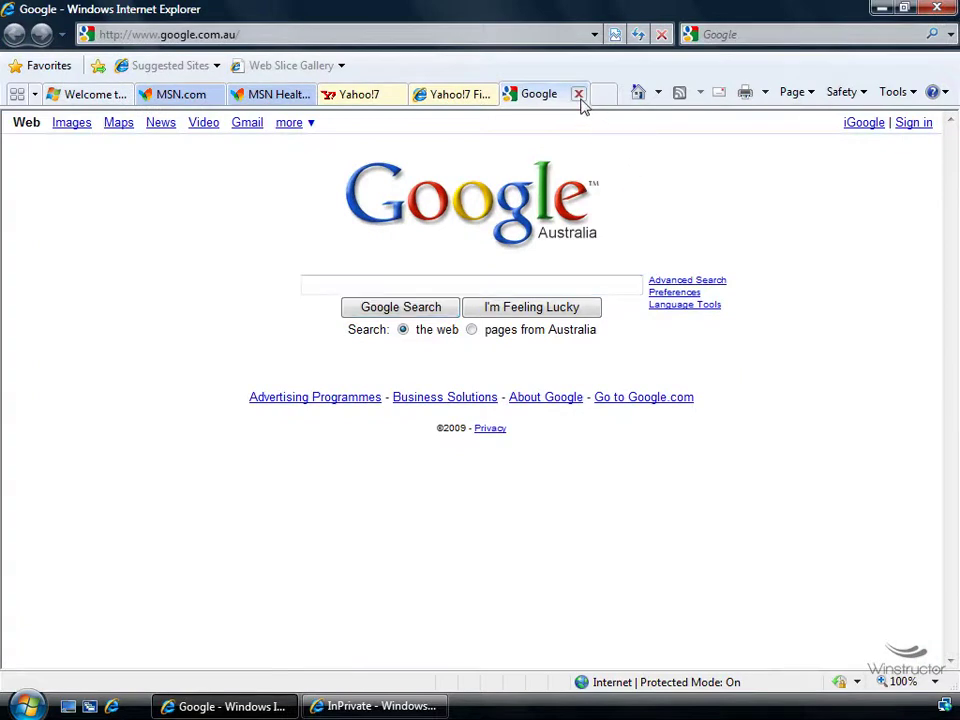
left_click(578, 94)
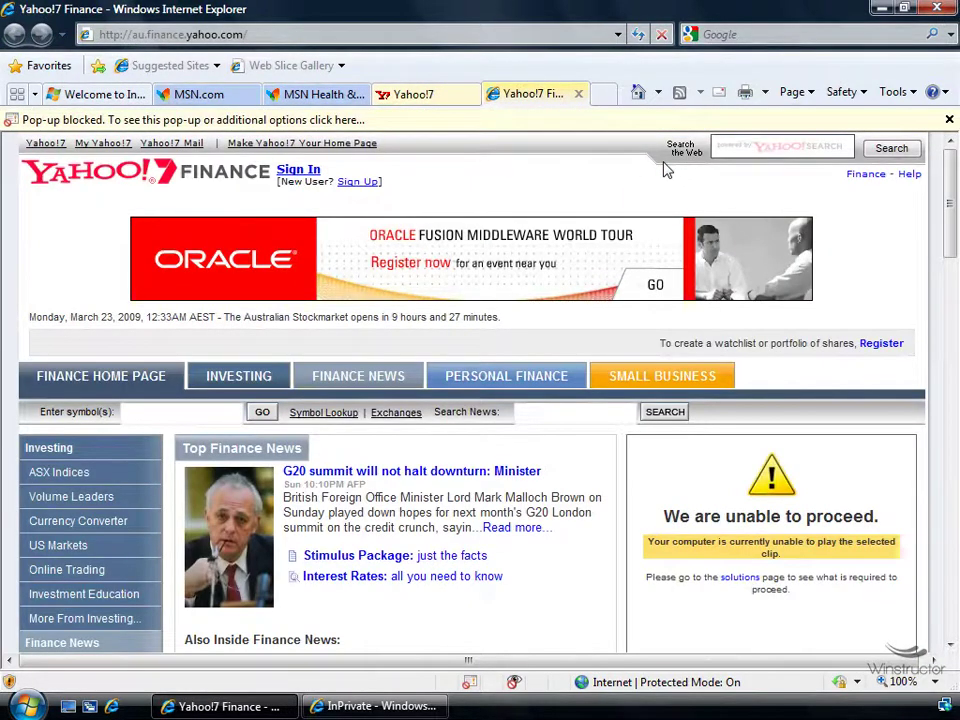
left_click(786, 33)
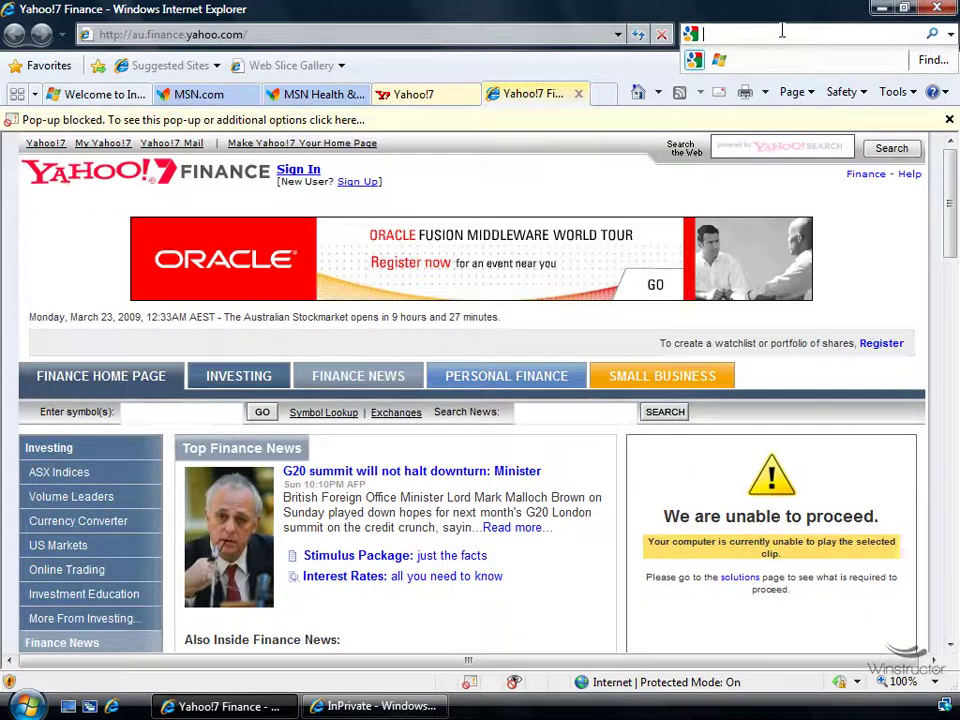
type("test")
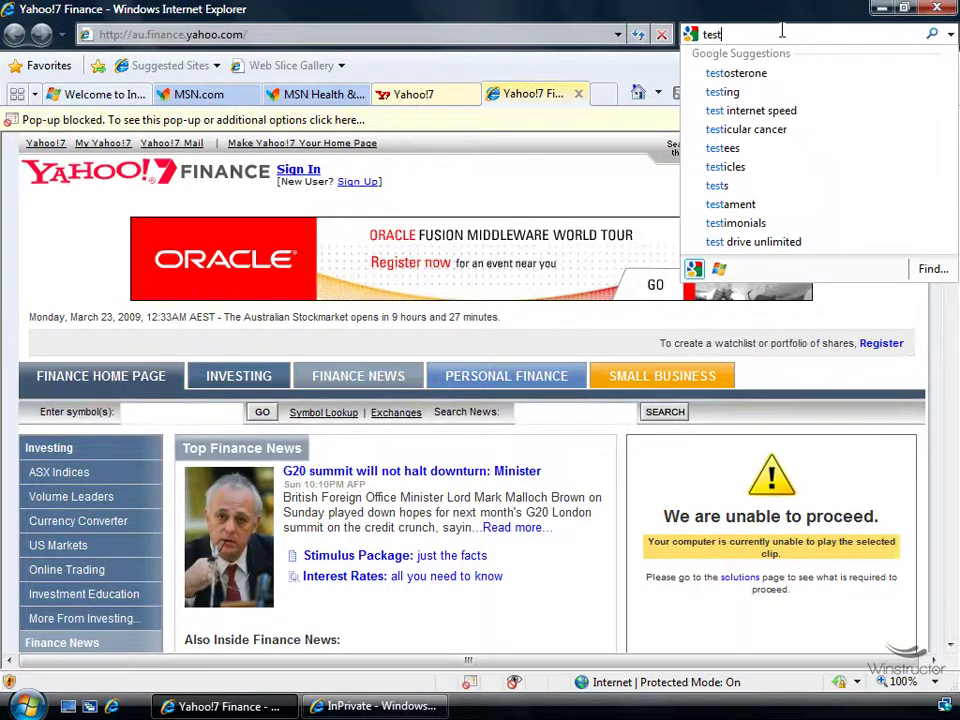
key("Return")
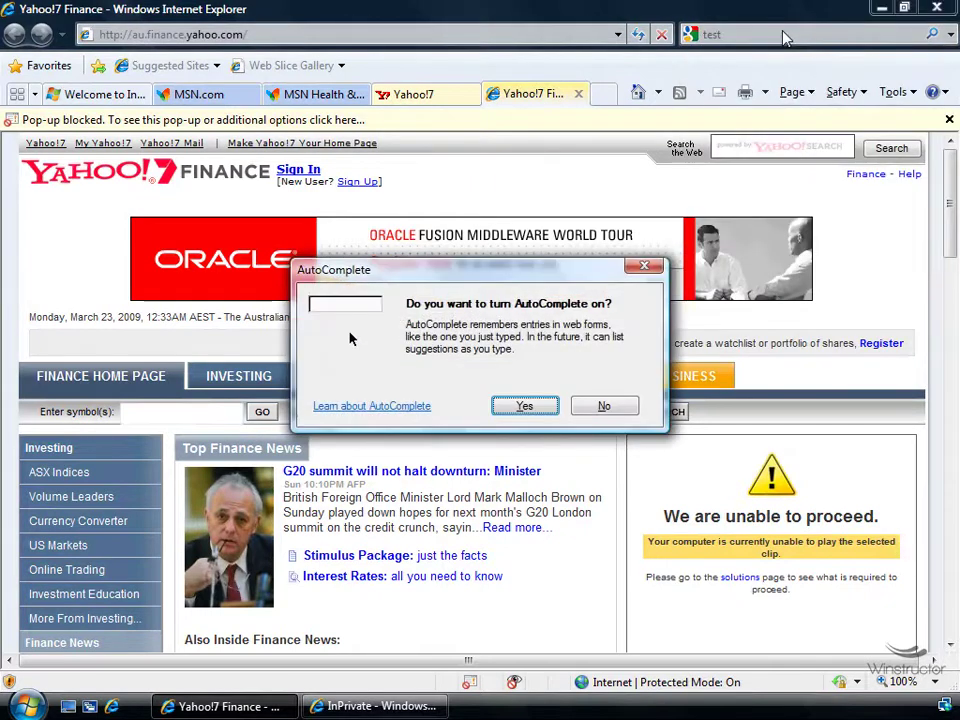
key("Return")
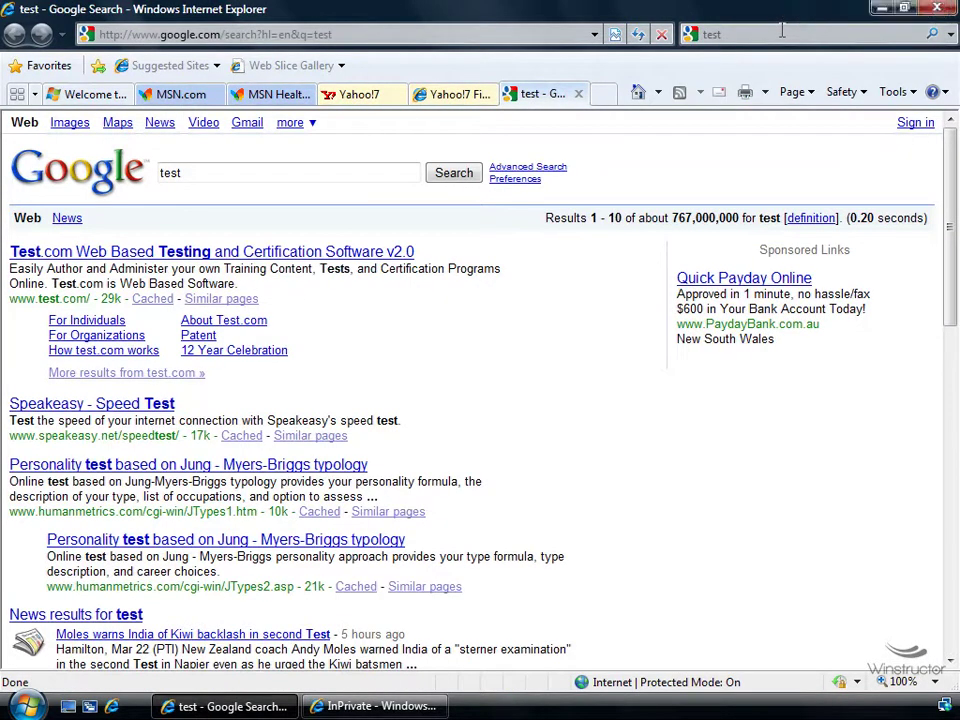
left_click(577, 94)
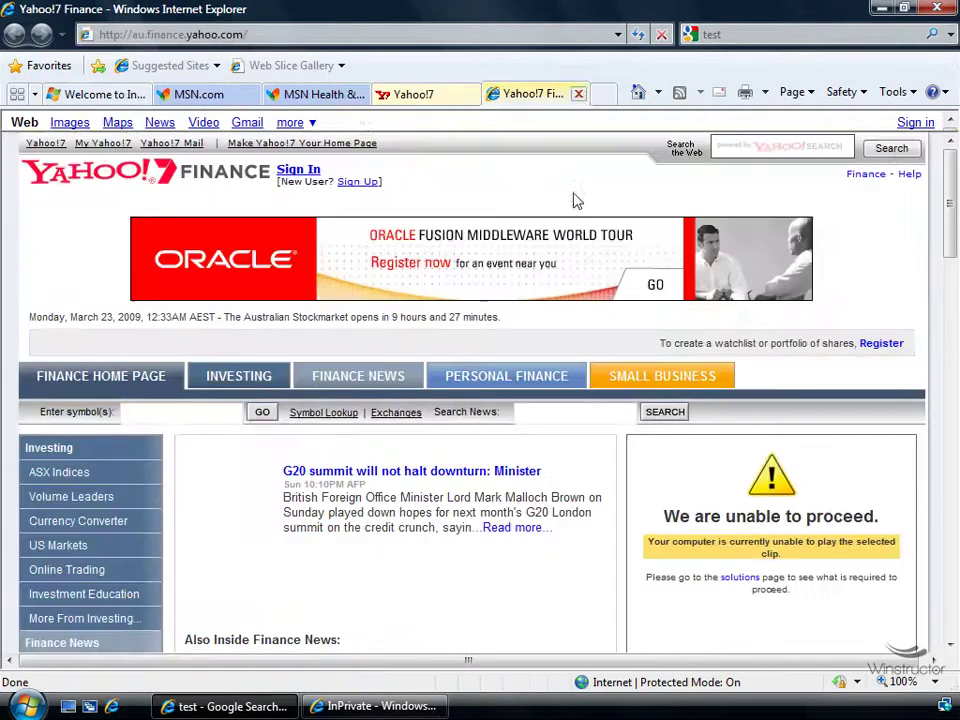
Show Tools > Pop-up Blocker Settings and centre the dialog on screen
left_click(912, 92)
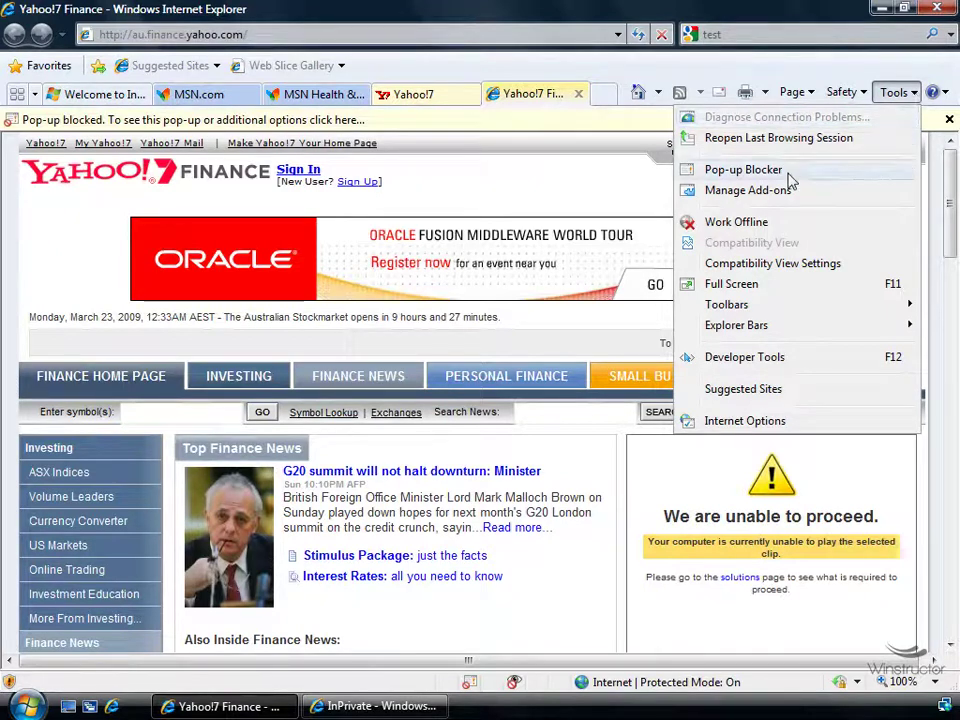
mouse_move(790, 180)
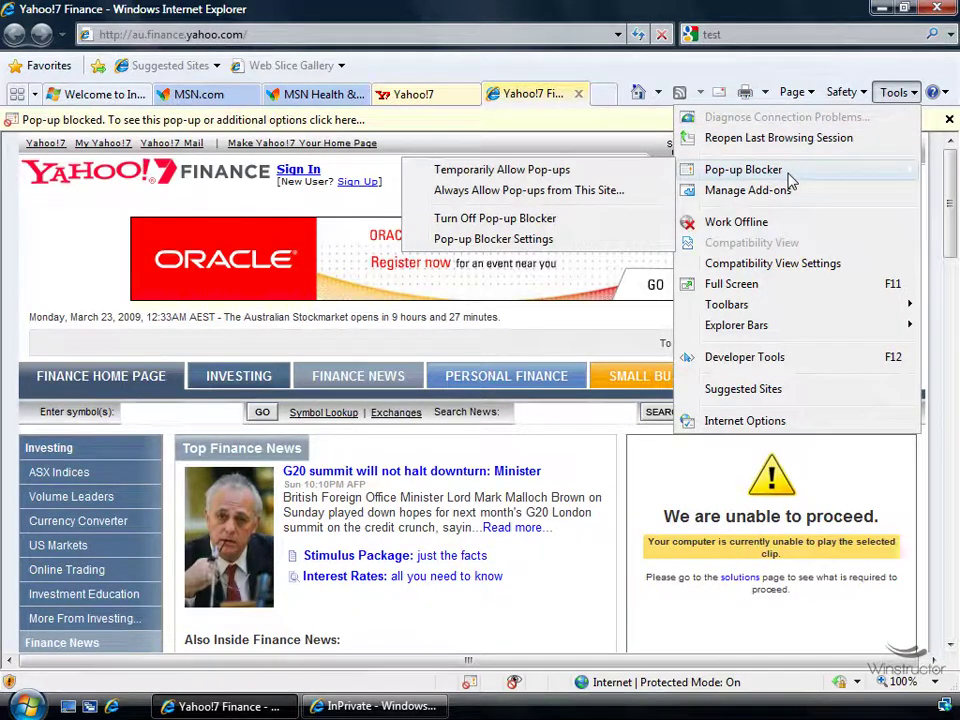
left_click(589, 246)
left_click_drag(242, 41, 488, 142)
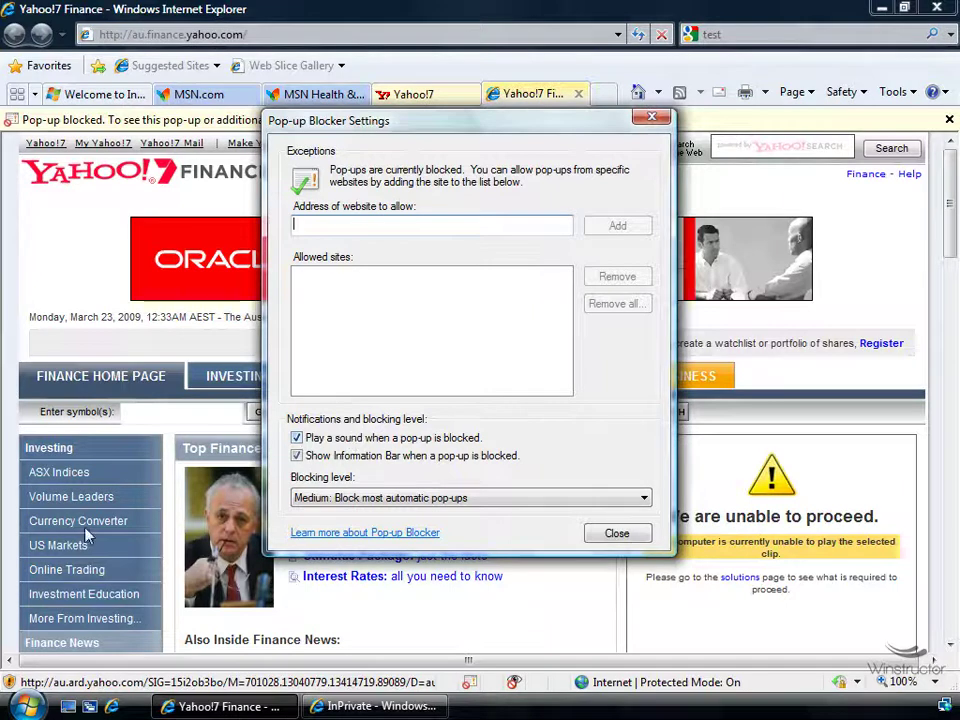
left_click(27, 706)
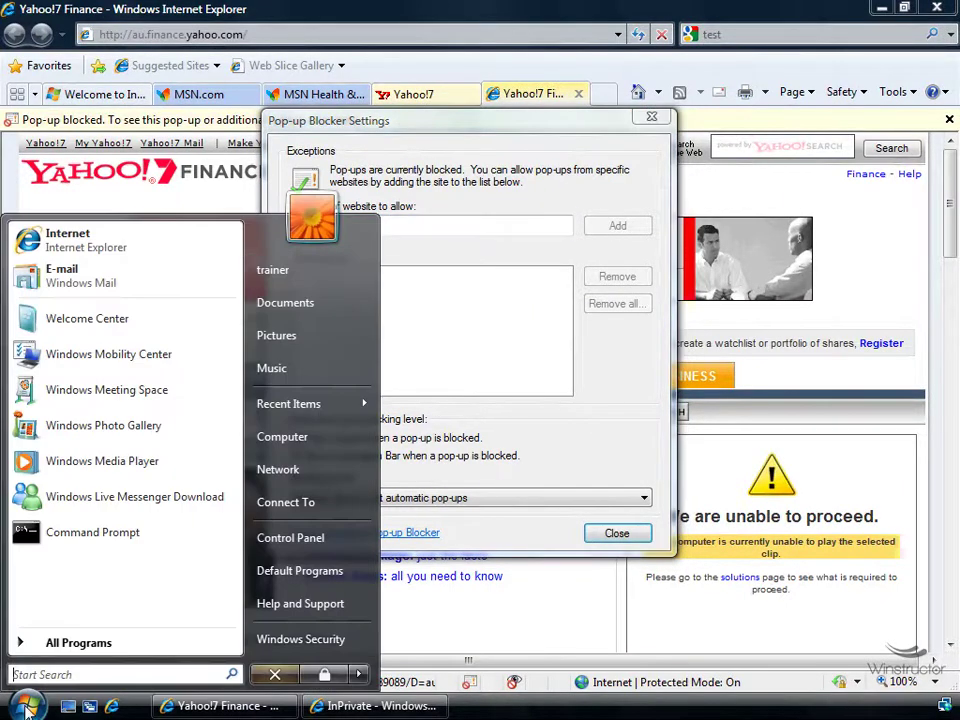
left_click(321, 545)
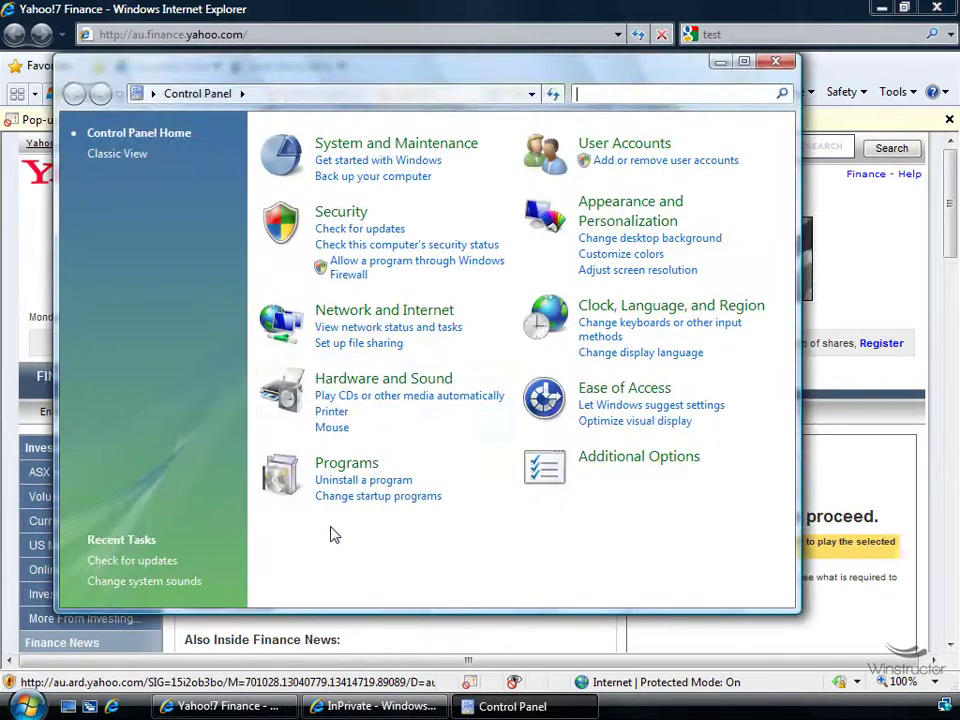
left_click(404, 381)
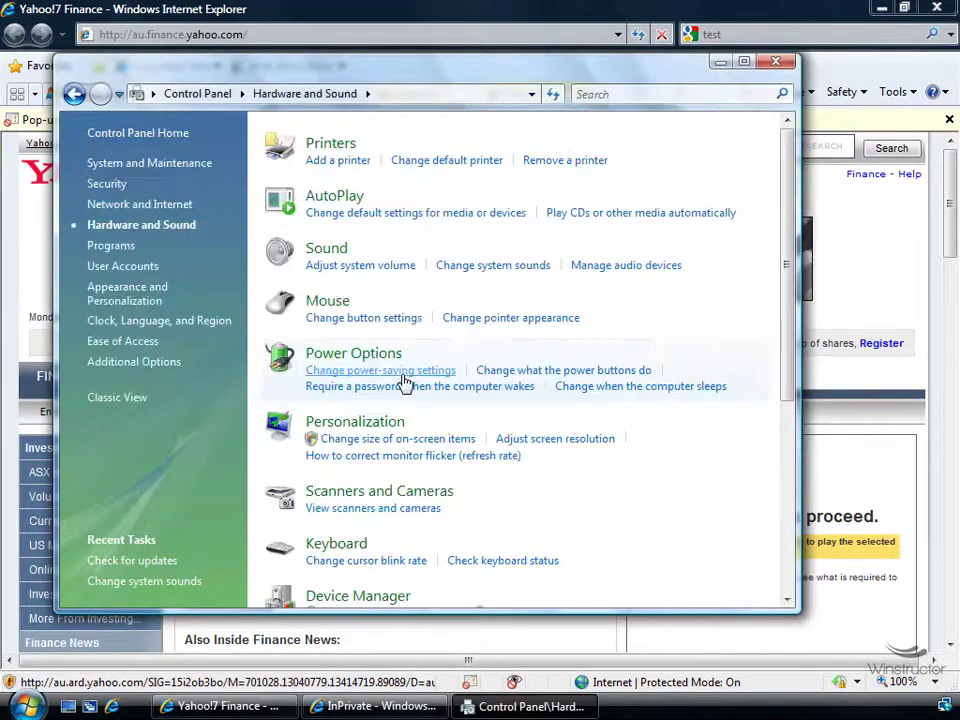
left_click(483, 267)
left_click_drag(435, 317, 437, 352)
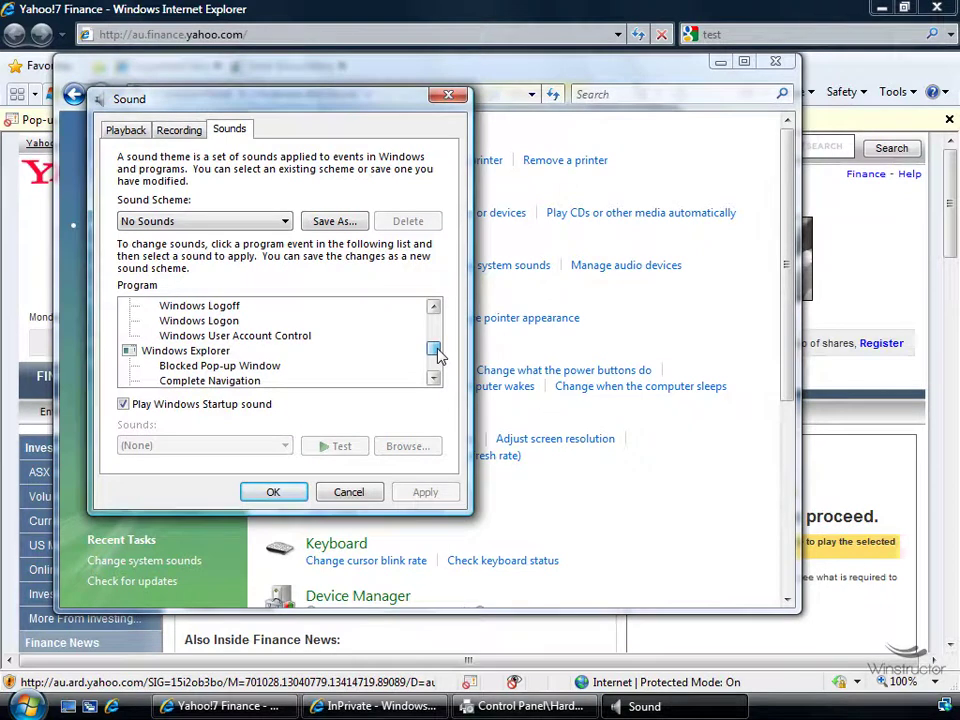
left_click(270, 368)
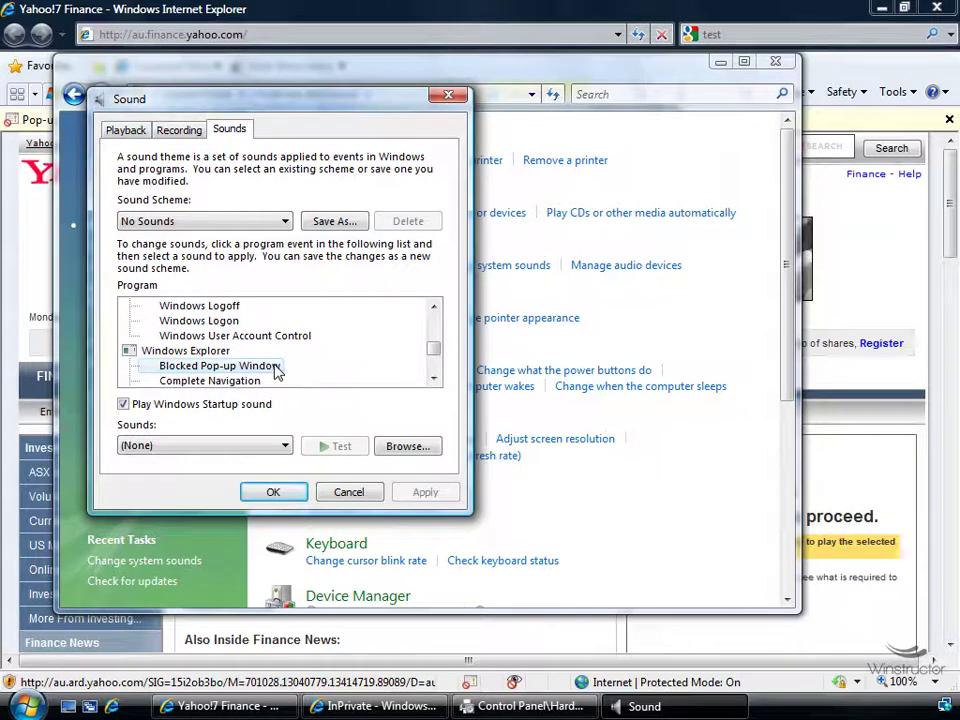
left_click(420, 449)
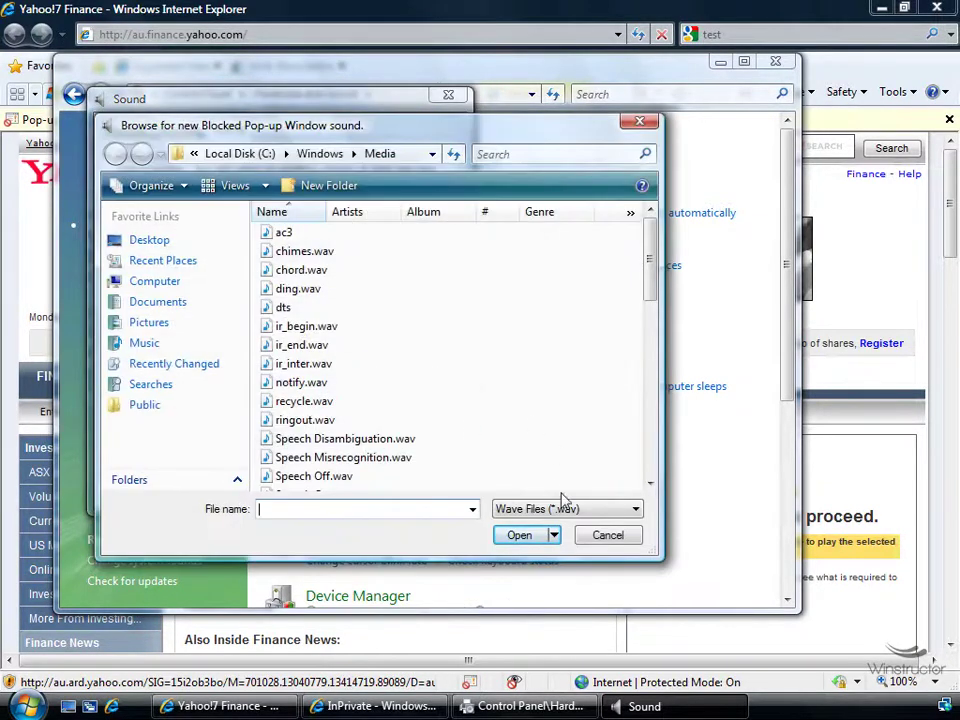
left_click(604, 536)
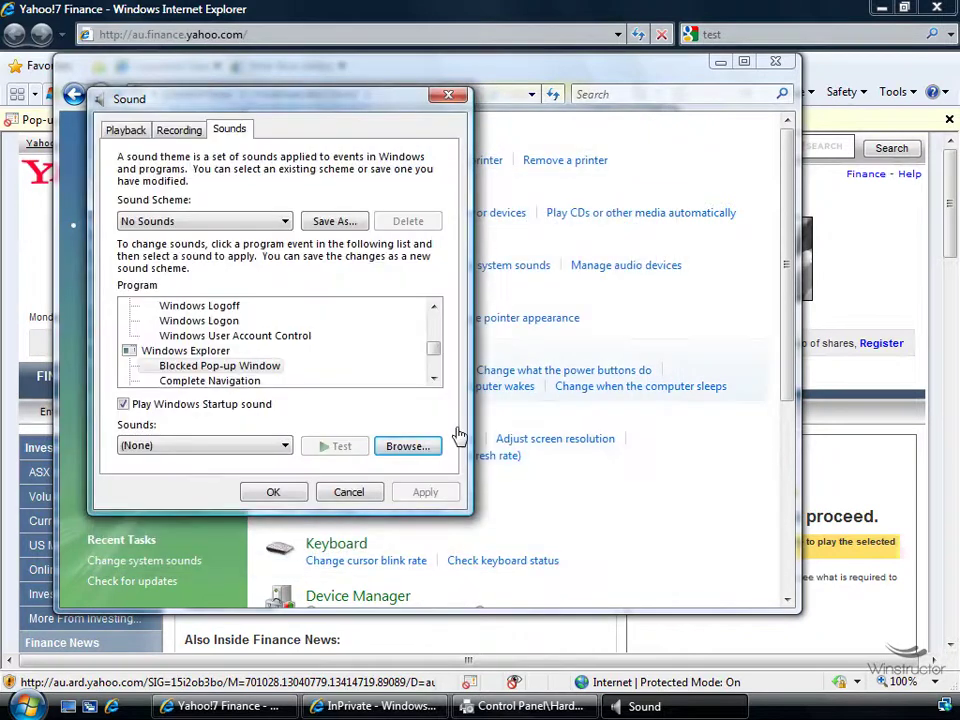
left_click(352, 493)
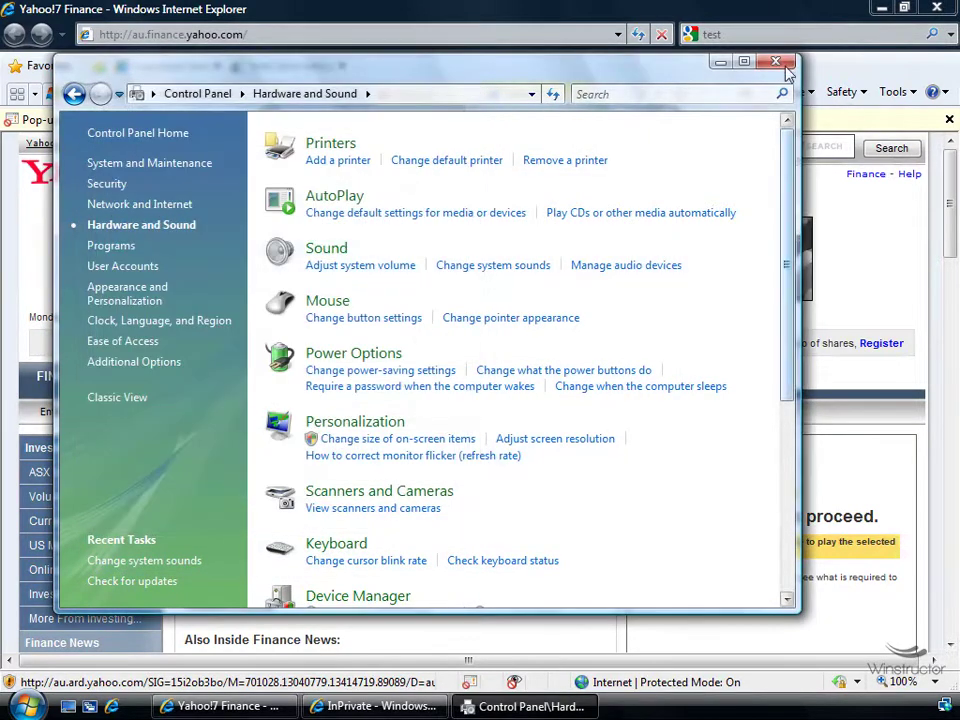
left_click(777, 63)
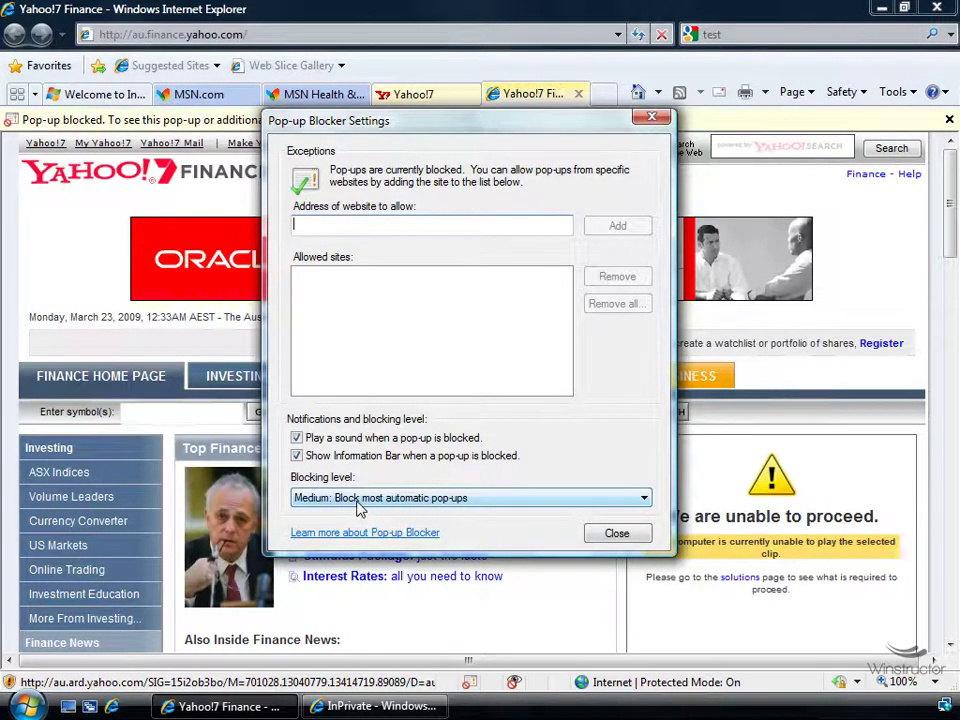
Keep the blocking level at Medium: Block most automatic pop-ups and close the dialog
left_click(358, 499)
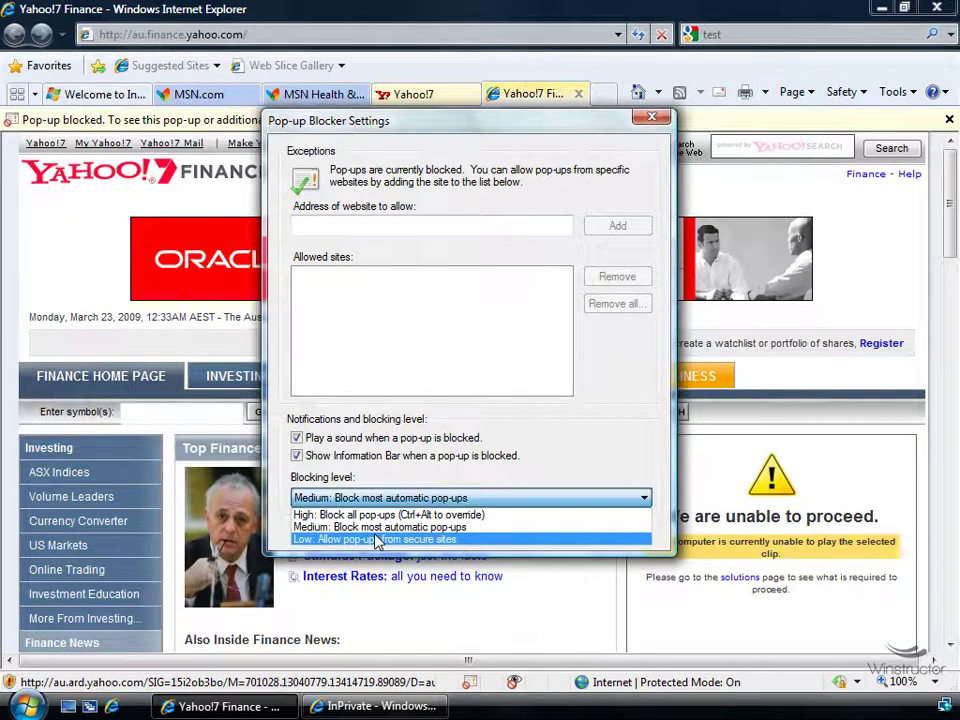
left_click(602, 461)
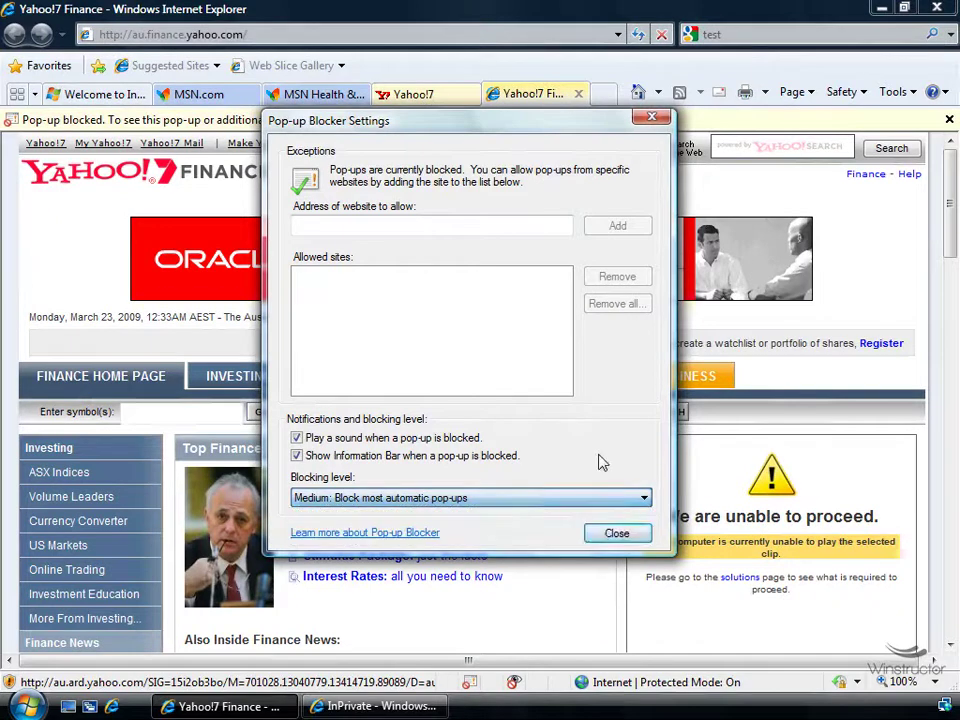
left_click(614, 536)
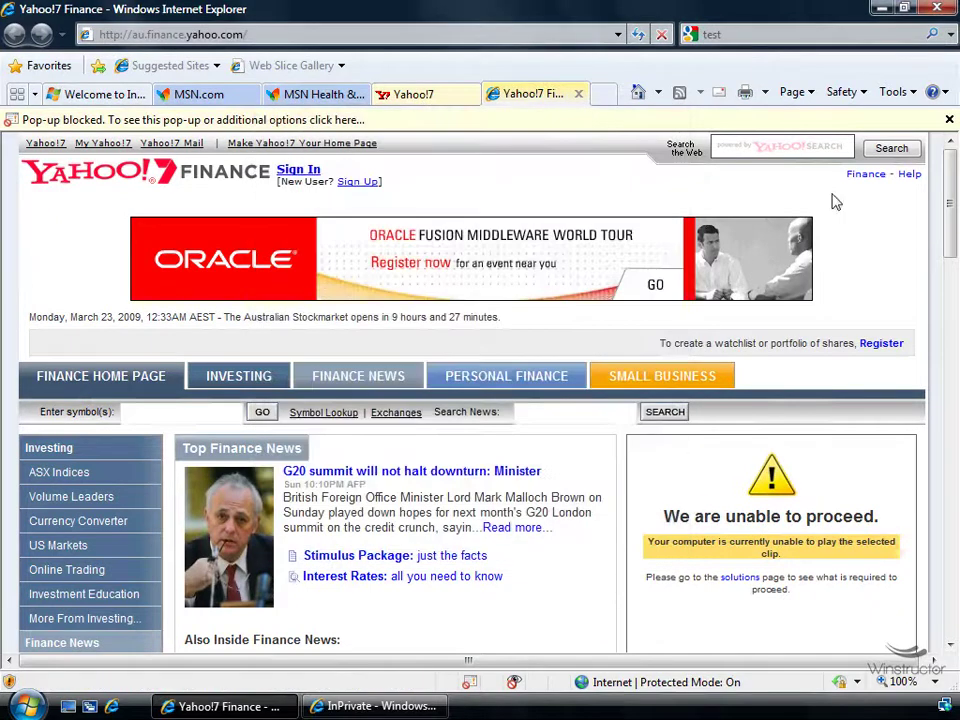
Inspect the XML DOM Document add-on in Manage Add-ons, leaving it enabled, then close the manager
left_click(896, 96)
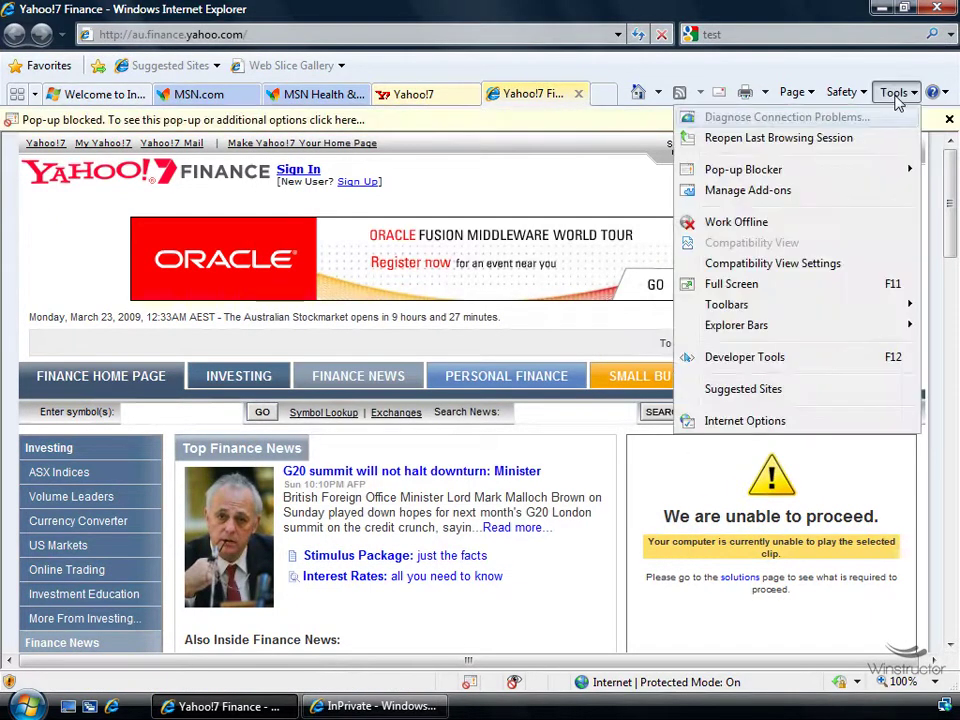
left_click(839, 196)
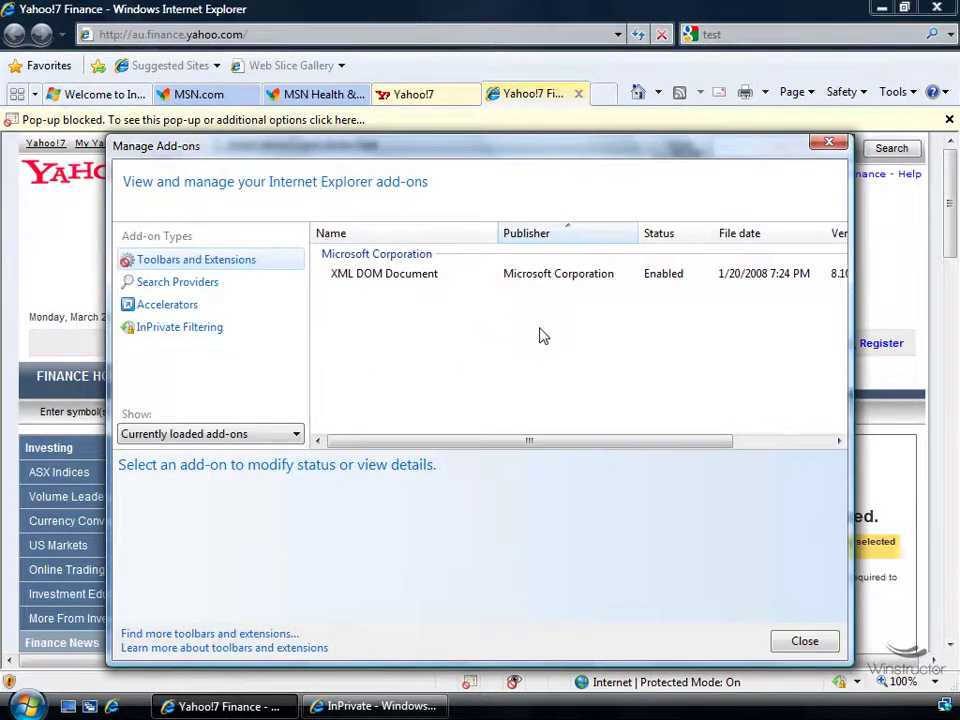
left_click(388, 276)
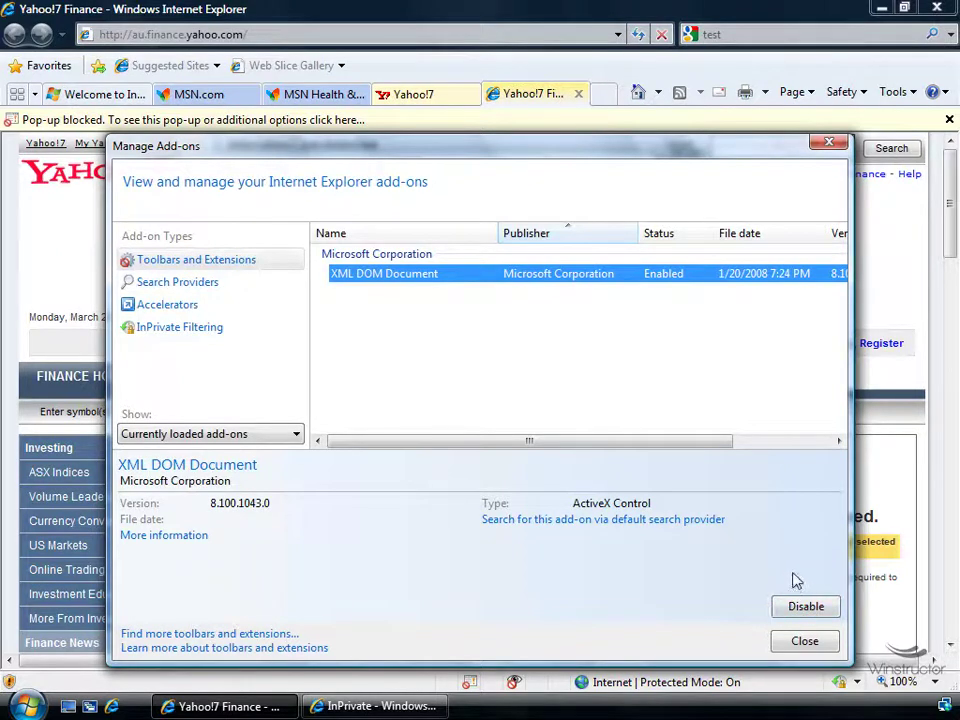
left_click(804, 641)
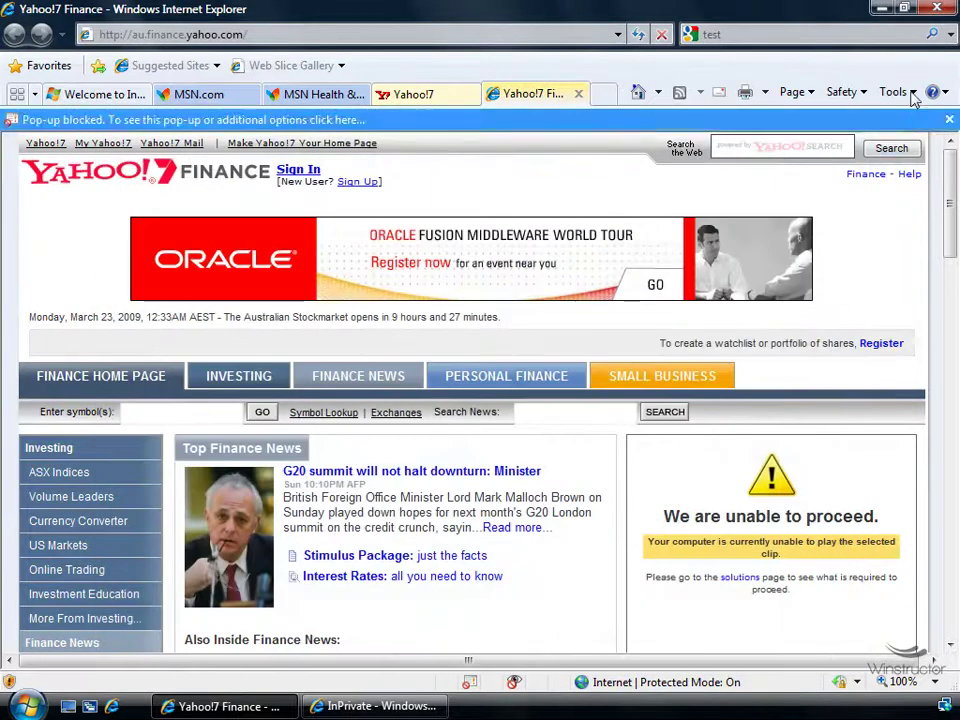
left_click(908, 93)
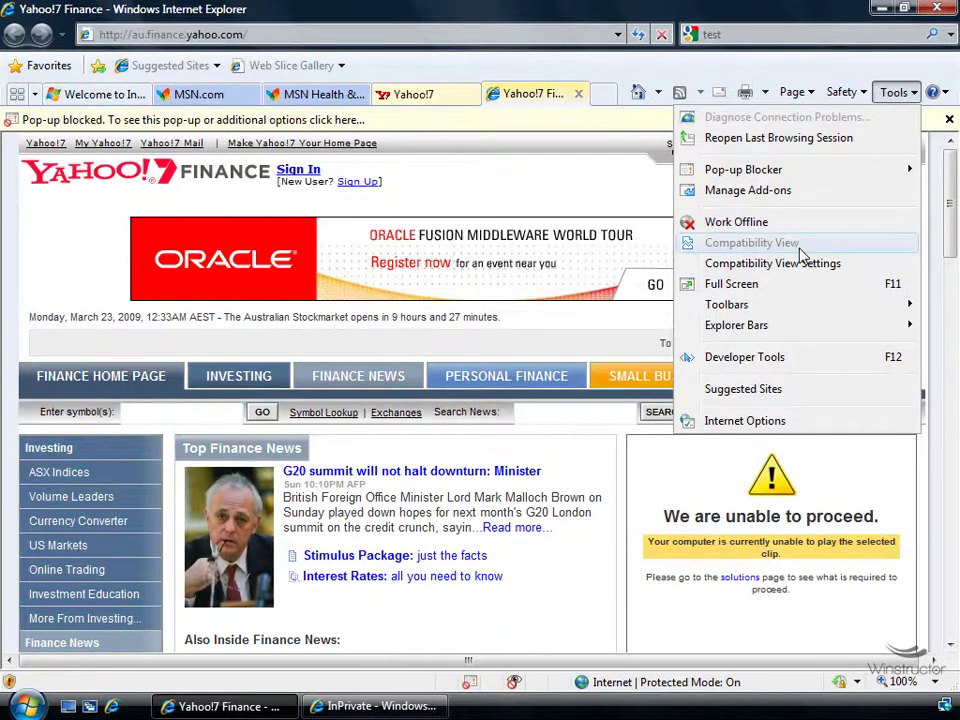
On the Yahoo!7 home page, turn on Compatibility View and bring up the Compatibility View settings
left_click(415, 94)
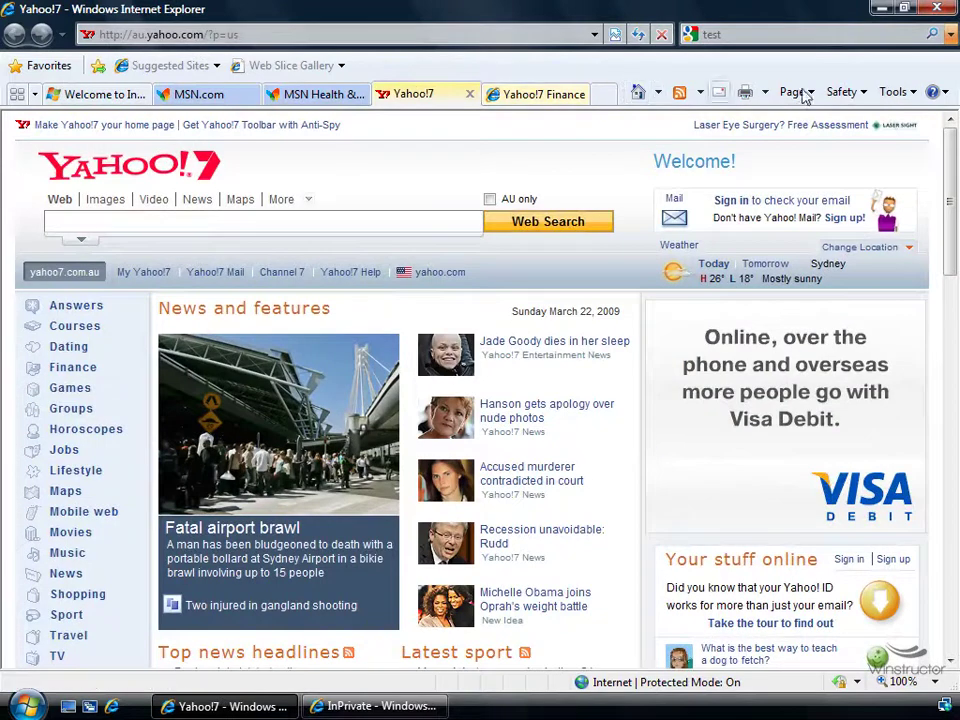
left_click(895, 95)
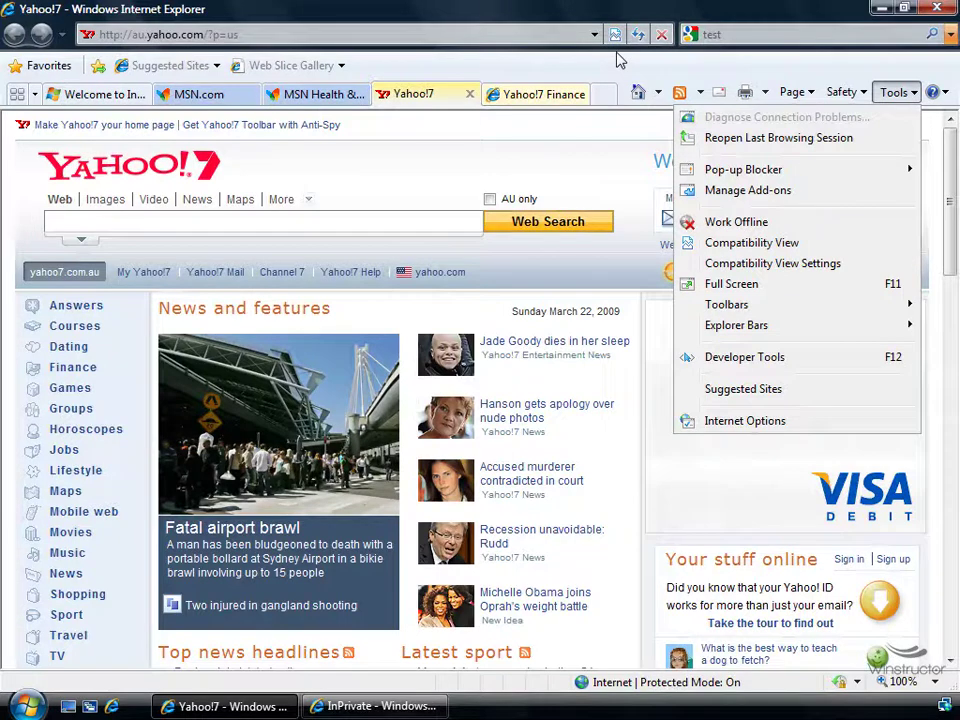
left_click(615, 35)
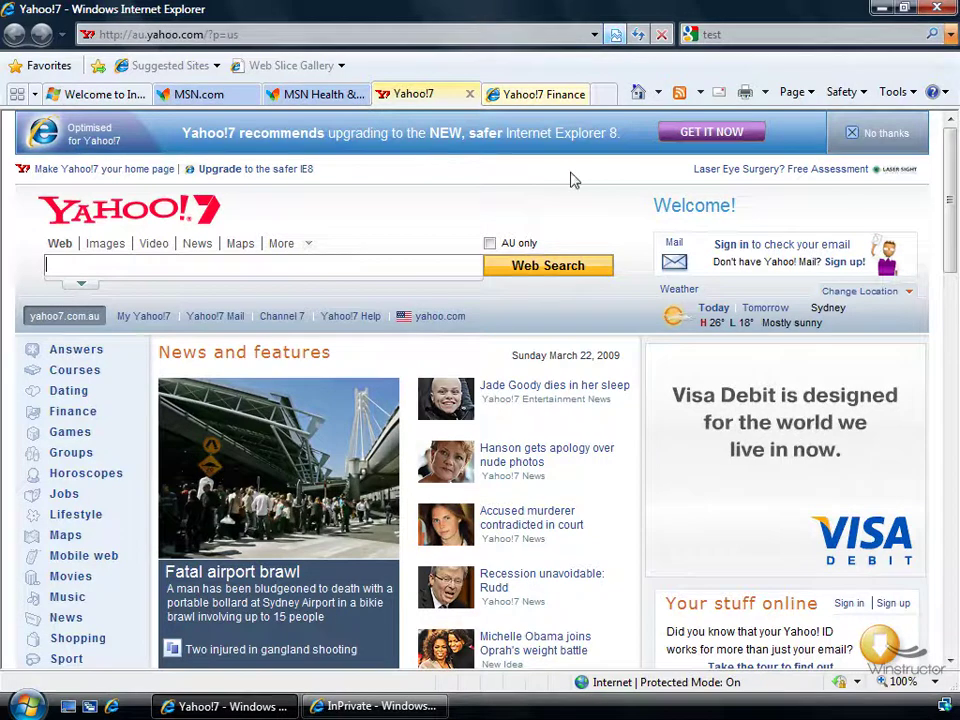
left_click(895, 92)
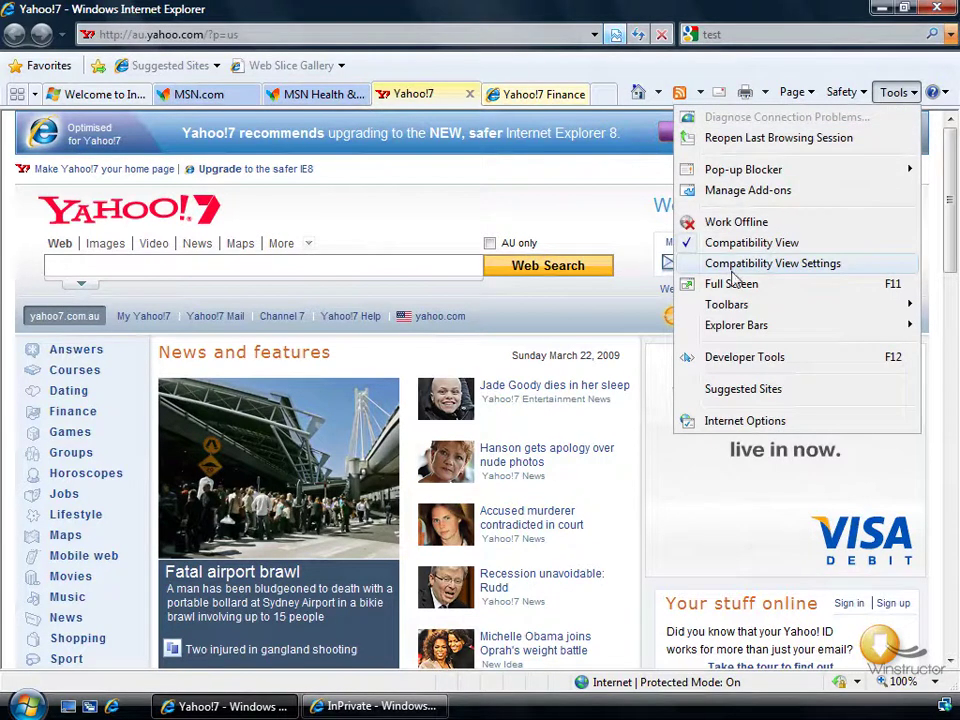
left_click(824, 265)
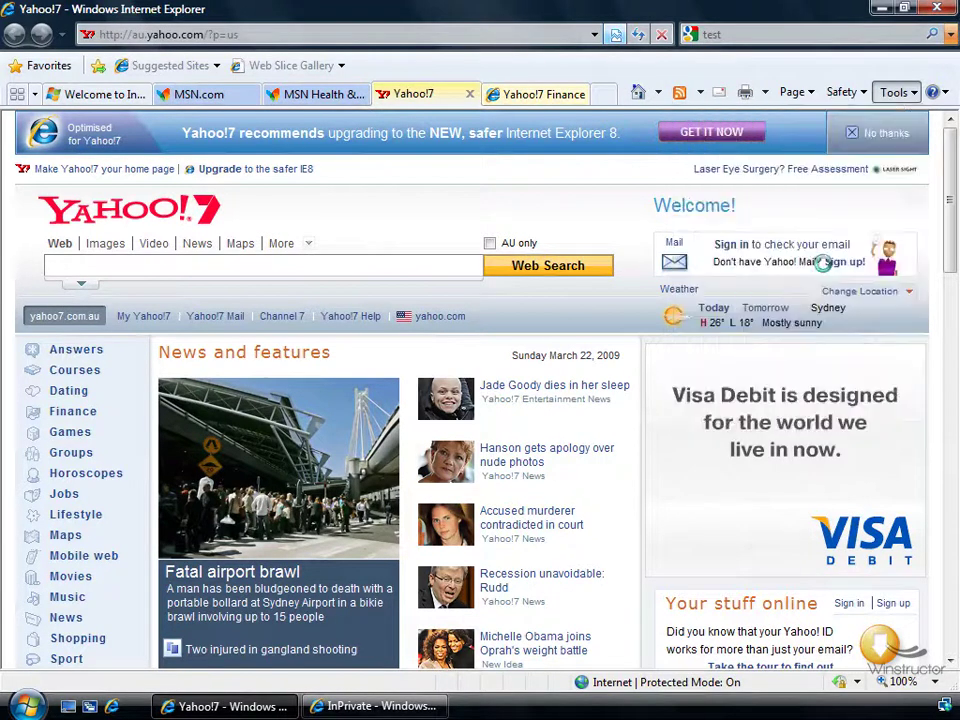
left_click_drag(248, 35, 476, 101)
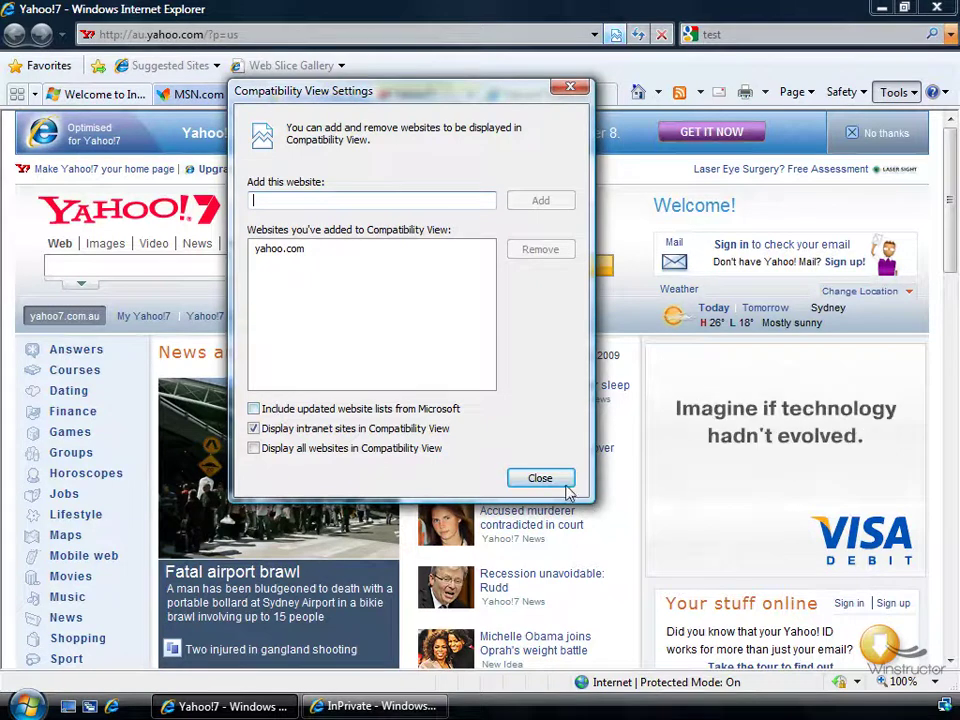
left_click(566, 480)
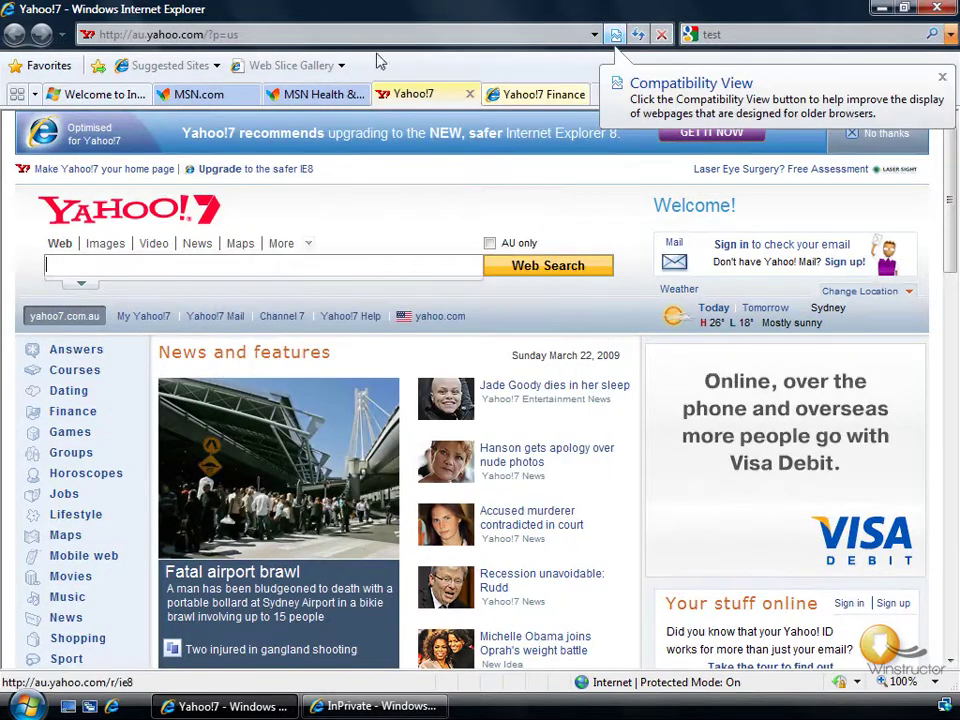
left_click(364, 34)
Load res://iecompat.dll/iecompatdata.xml to display the built-in Compatibility View domain list
type("res://iecompat.dll/iecompatdata.xml")
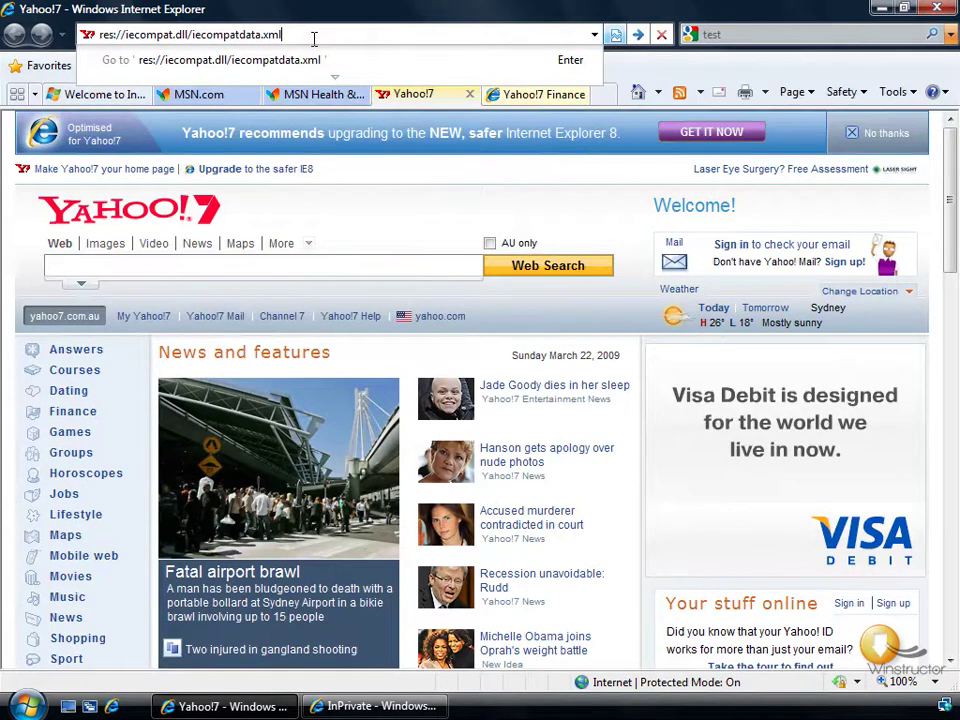
key("Return")
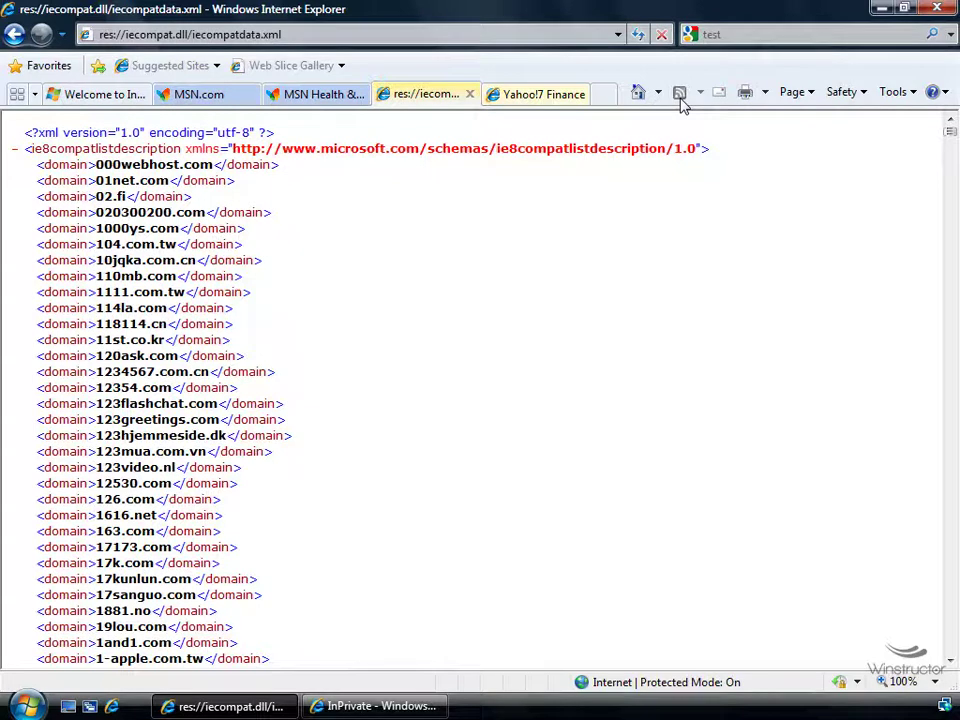
left_click(484, 35)
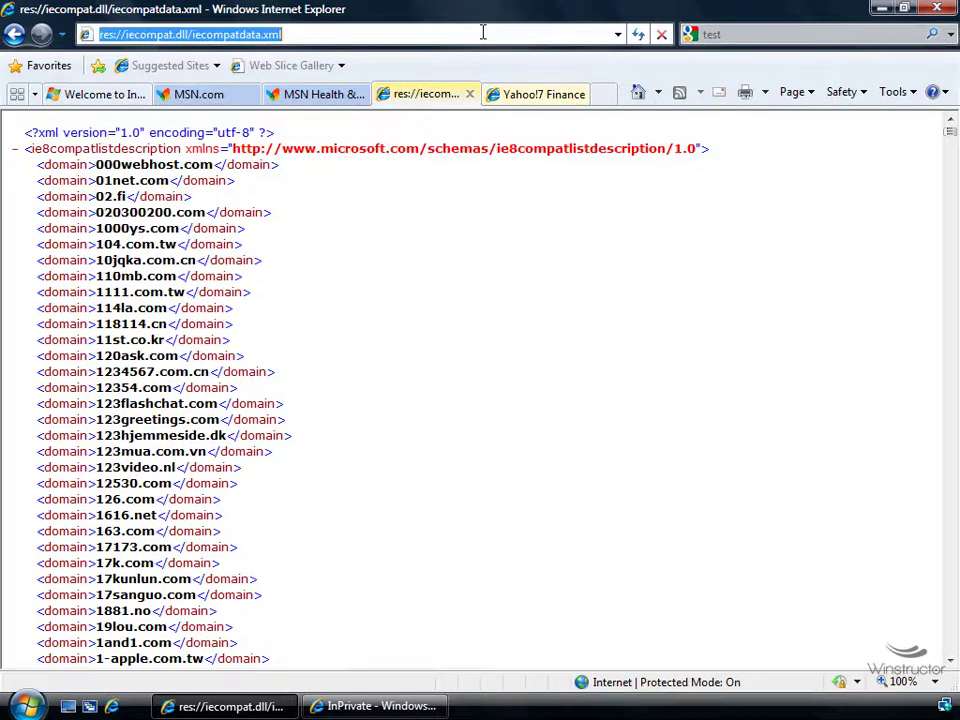
type("winstr")
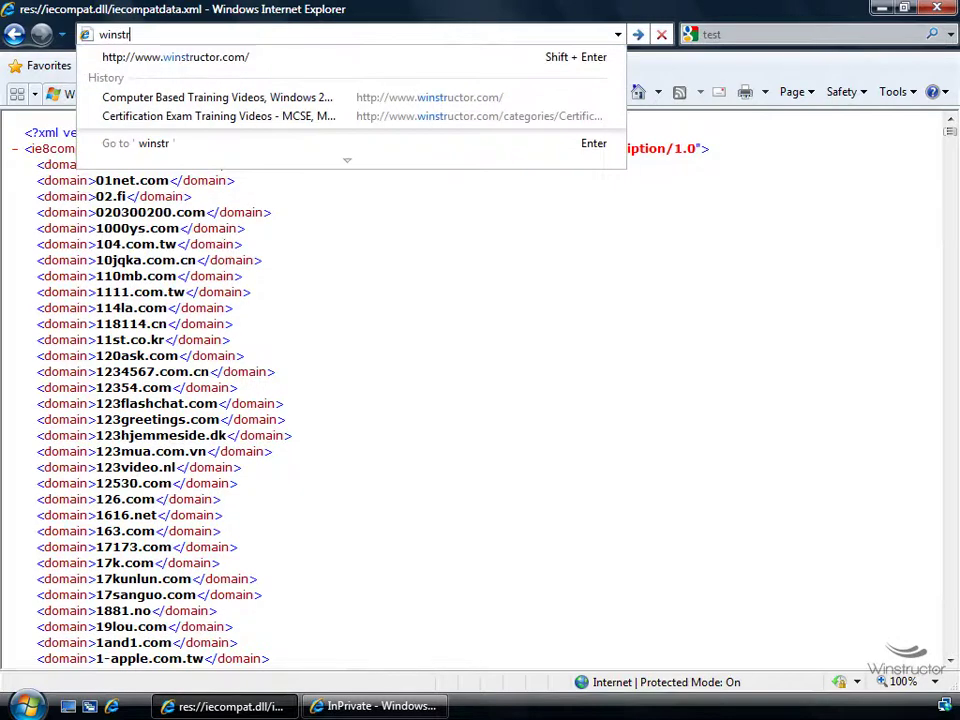
key("Down")
key("Return")
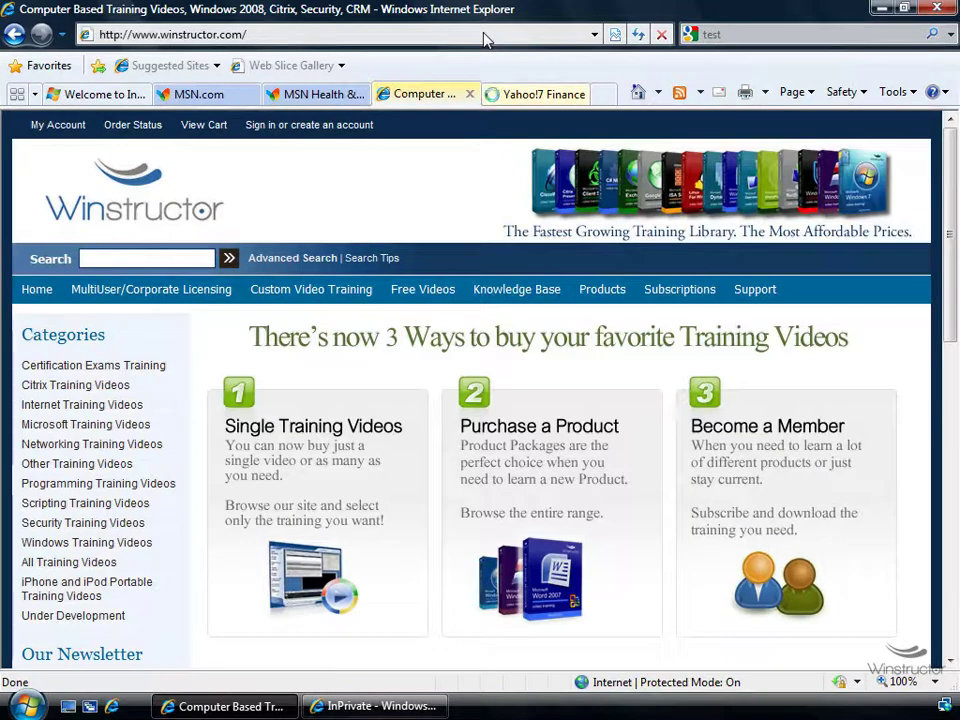
From the site's feed, subscribe to Winstructor: Latest News with Create in set to Feeds
left_click(682, 102)
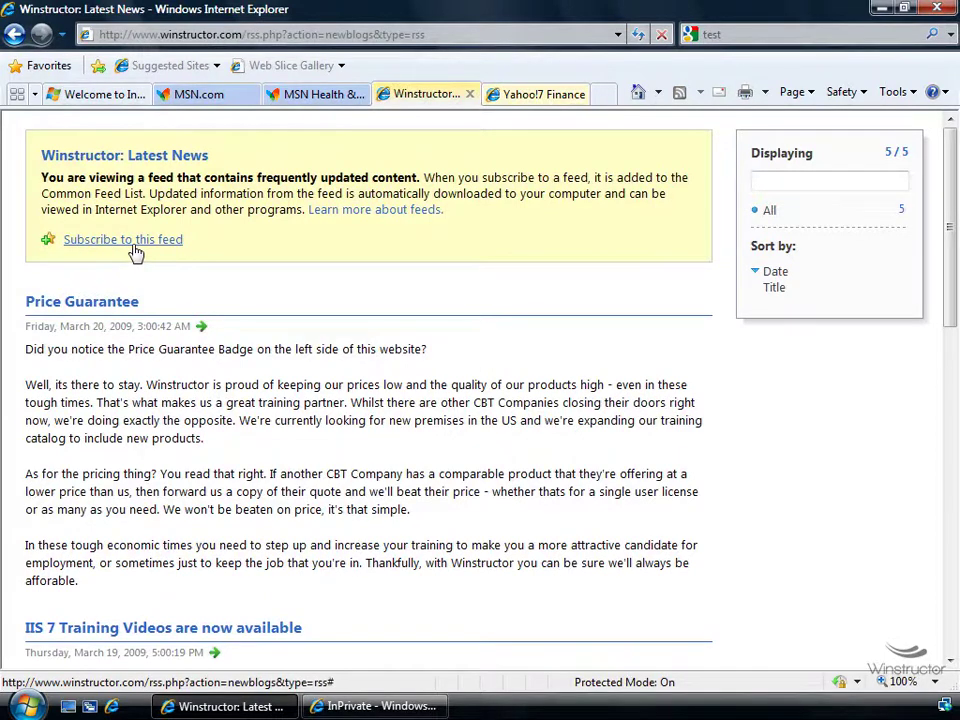
left_click(133, 245)
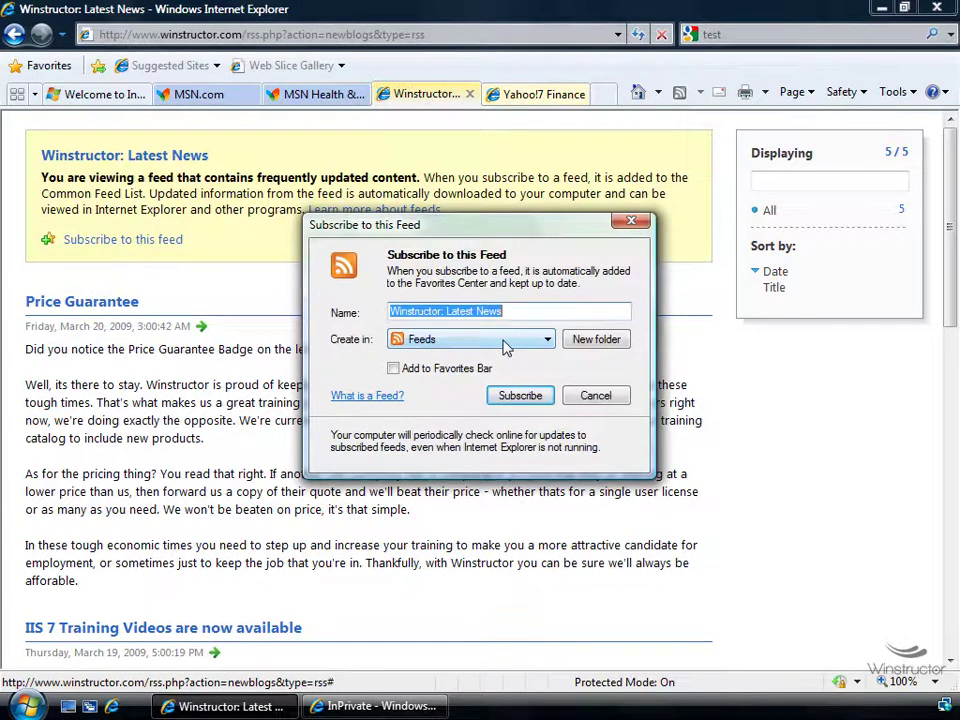
left_click(505, 345)
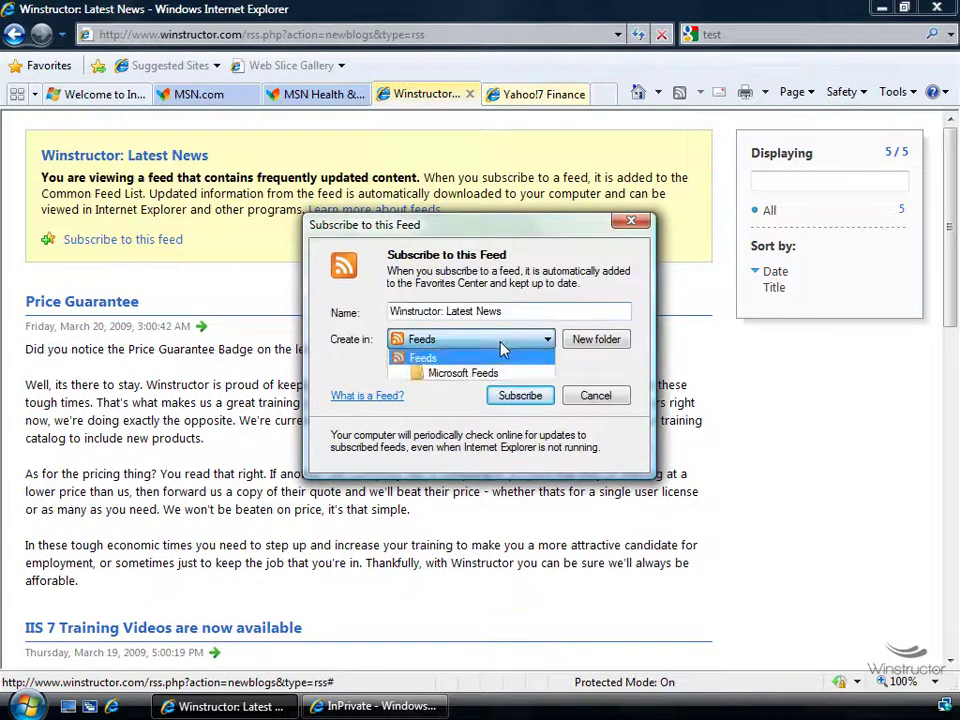
left_click(607, 345)
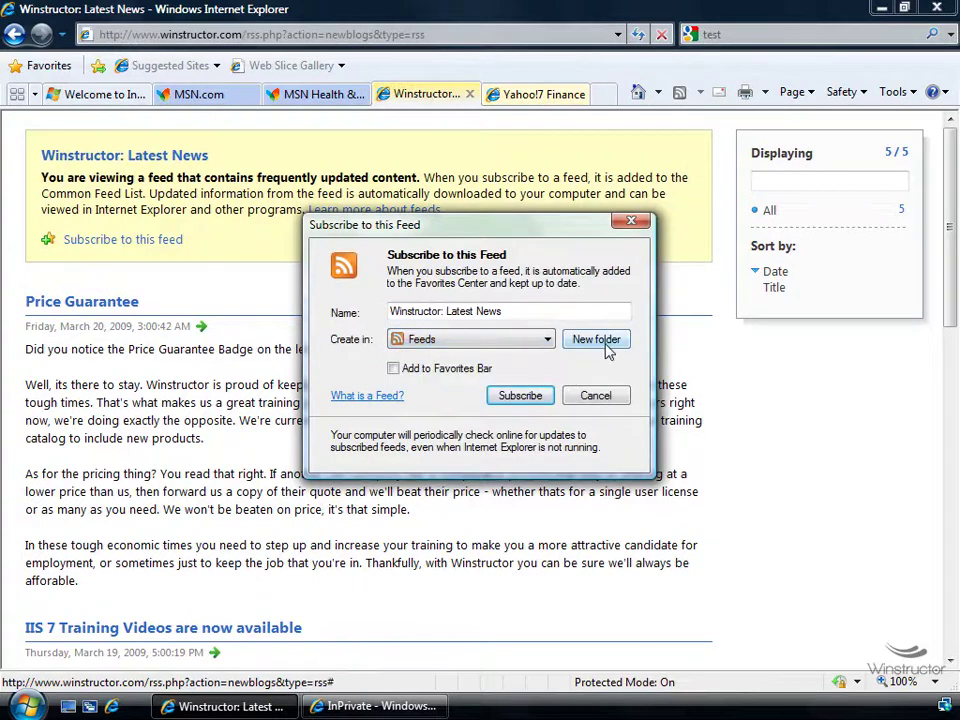
left_click(522, 396)
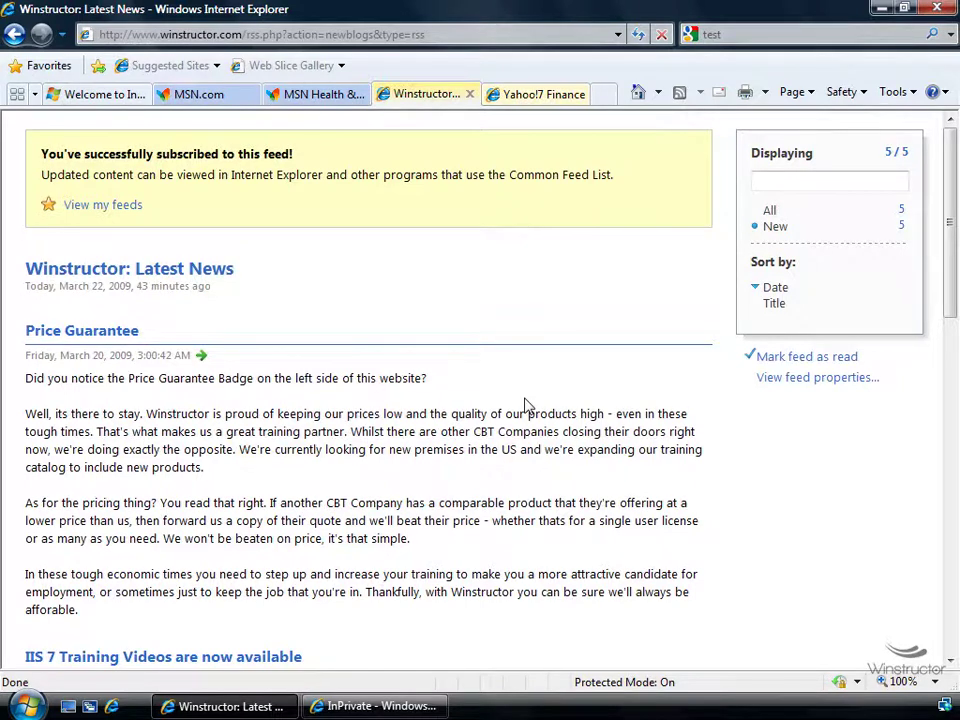
Open Properties for Winstructor: Latest News from the Feeds list in the Favorites Center
left_click(44, 70)
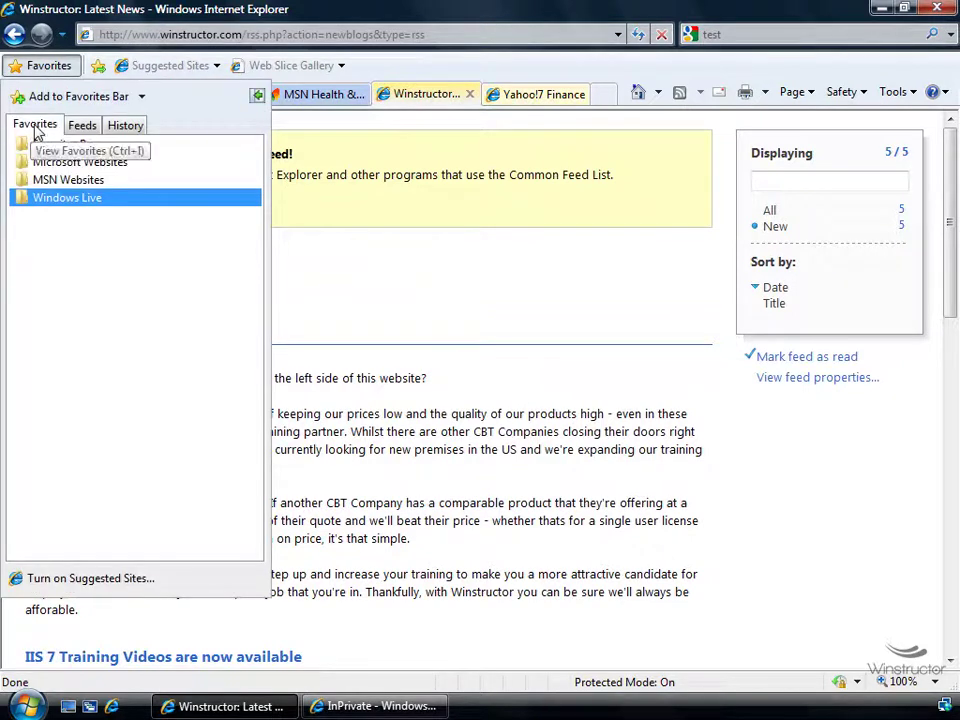
left_click(82, 130)
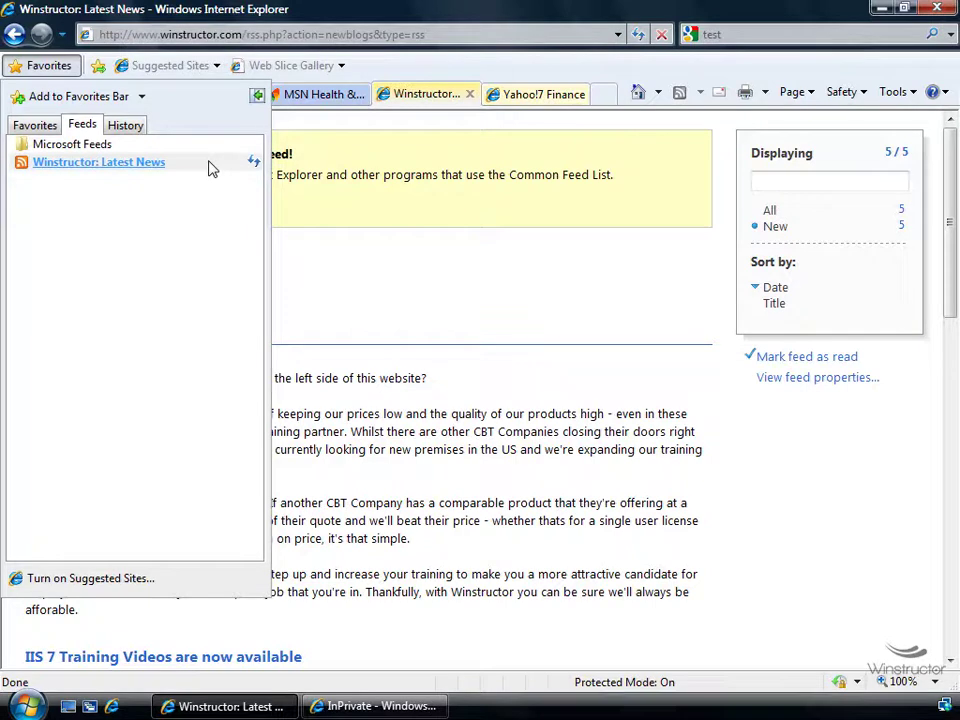
right_click(137, 166)
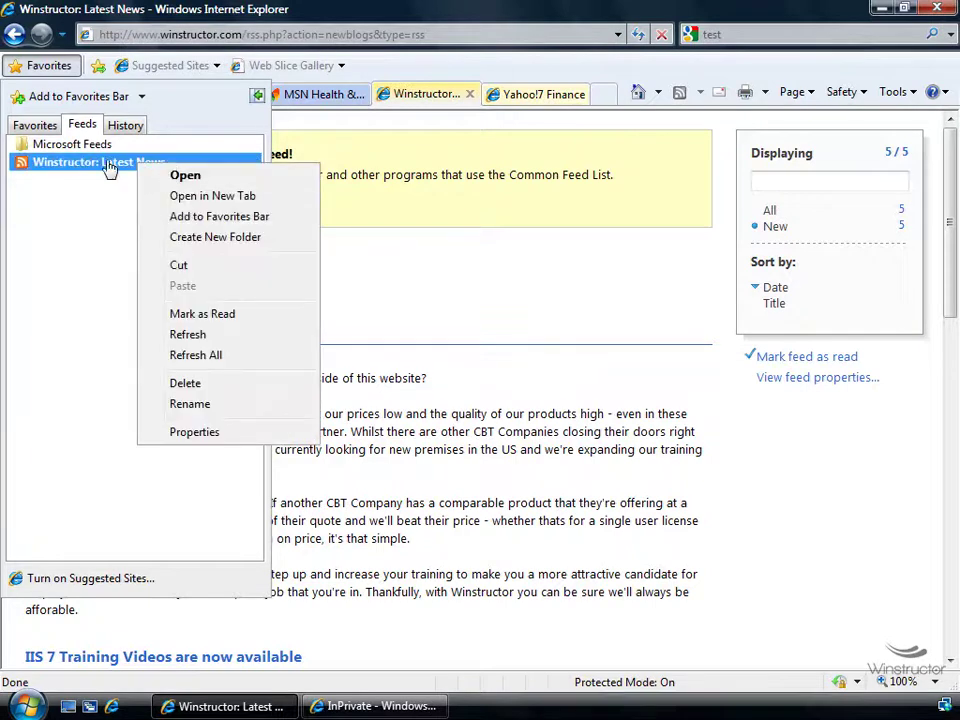
left_click(196, 432)
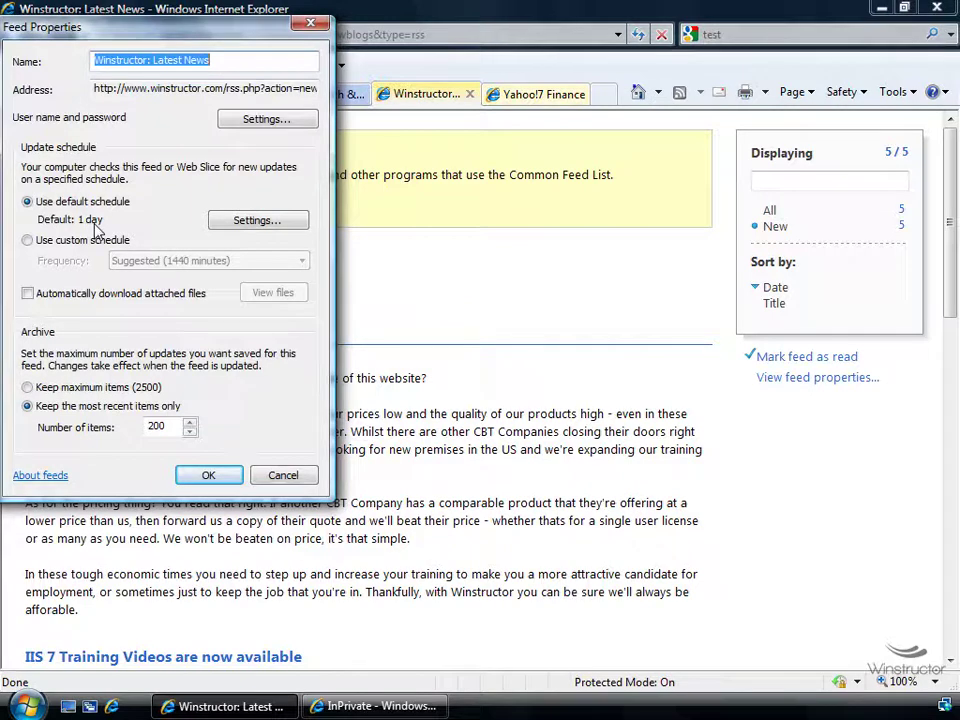
Check the 1-day default update schedule and 200-item archive limit, then cancel without changes
left_click(245, 222)
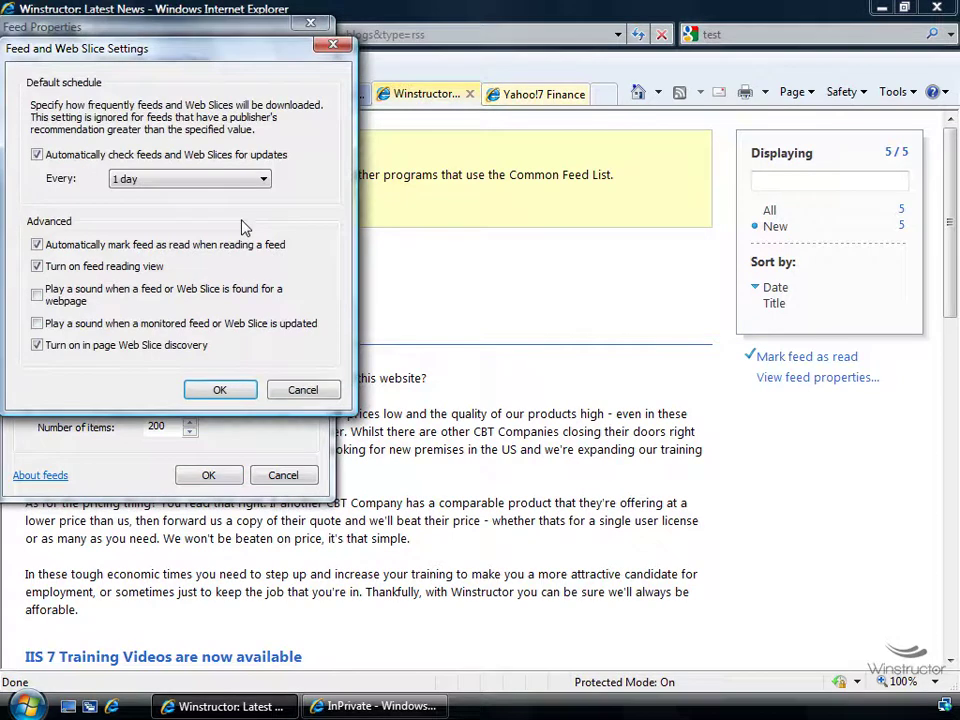
left_click(192, 180)
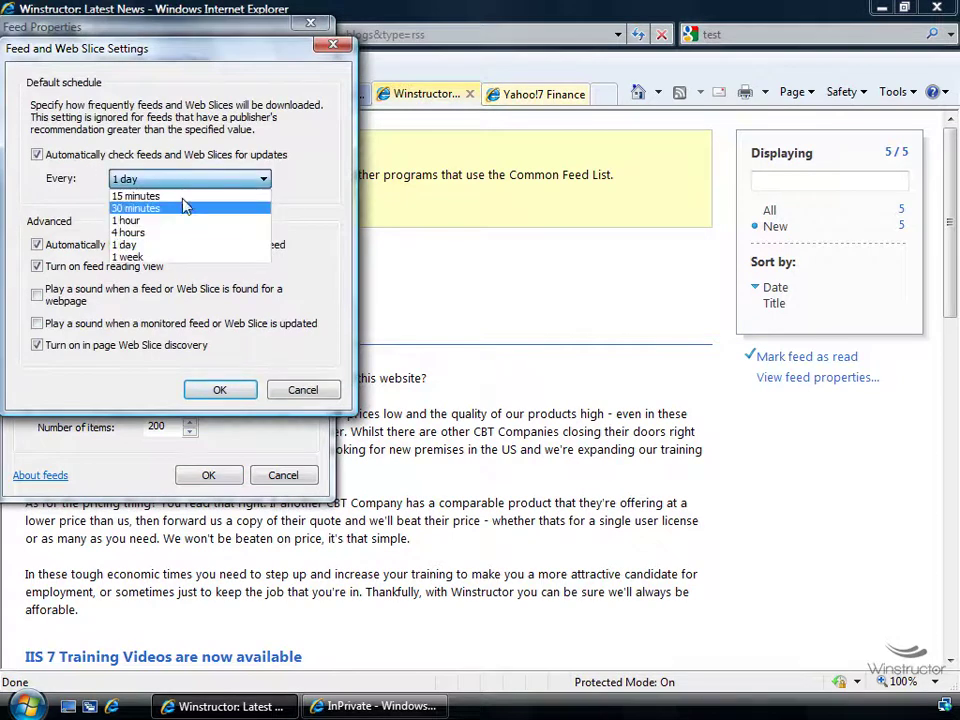
left_click(297, 200)
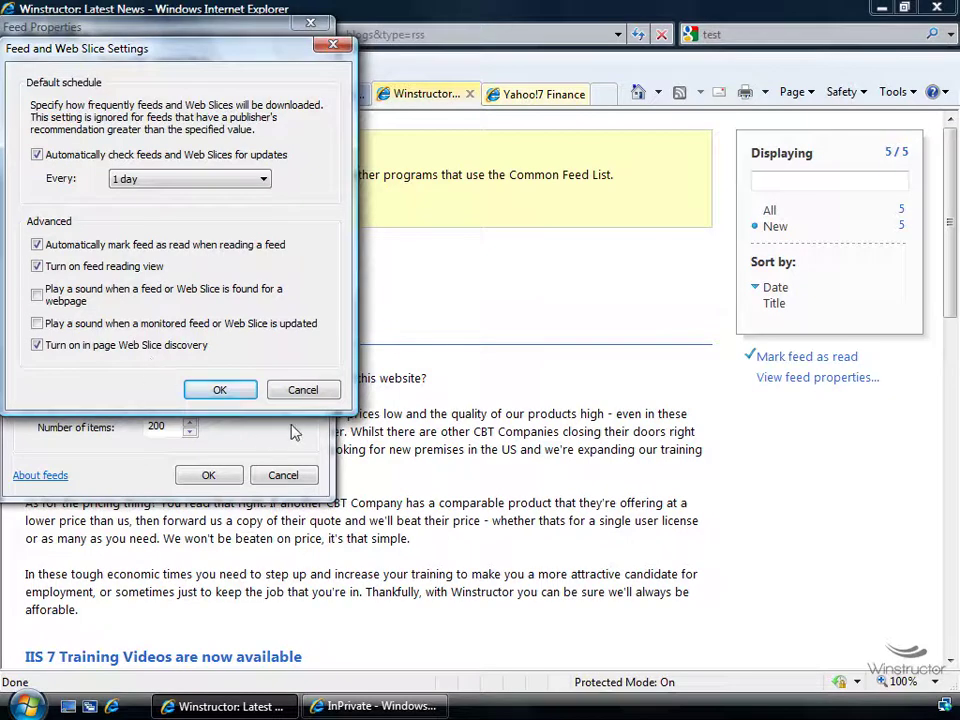
left_click(301, 392)
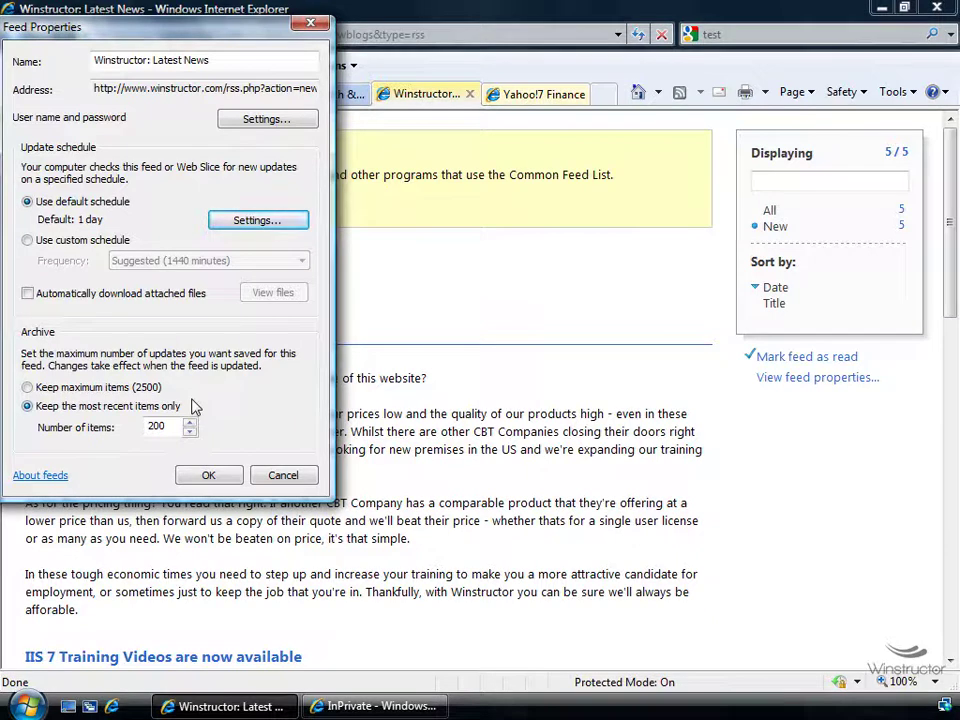
double_click(160, 426)
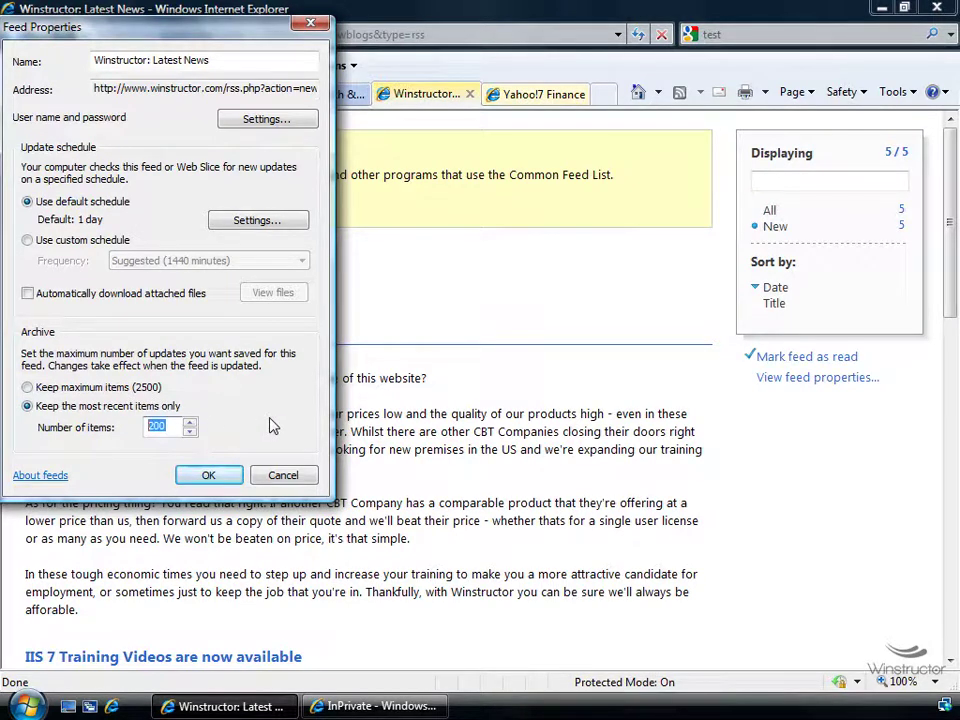
left_click(291, 476)
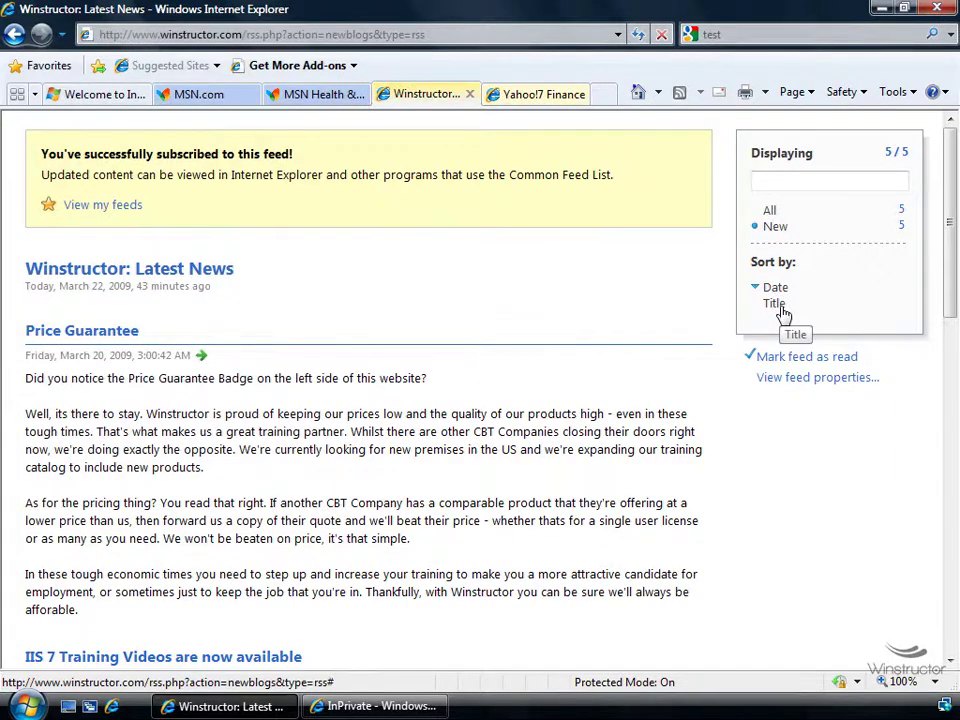
Sort the feed by title, filter it for 'IIS', and open 'IIS 7 Training Videos are now available'
left_click(776, 305)
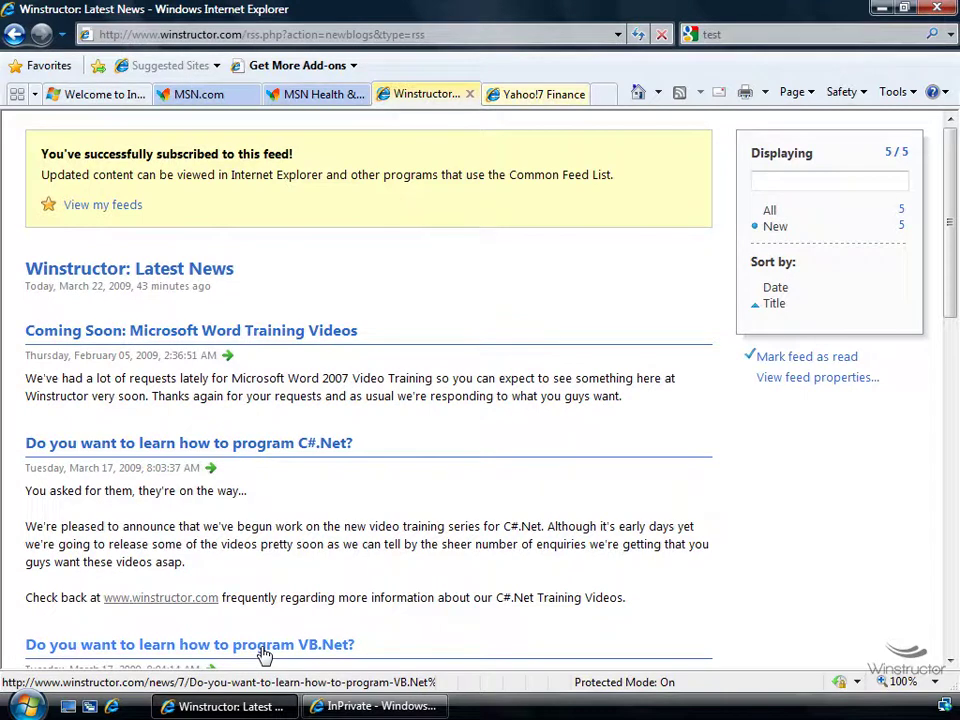
left_click(789, 180)
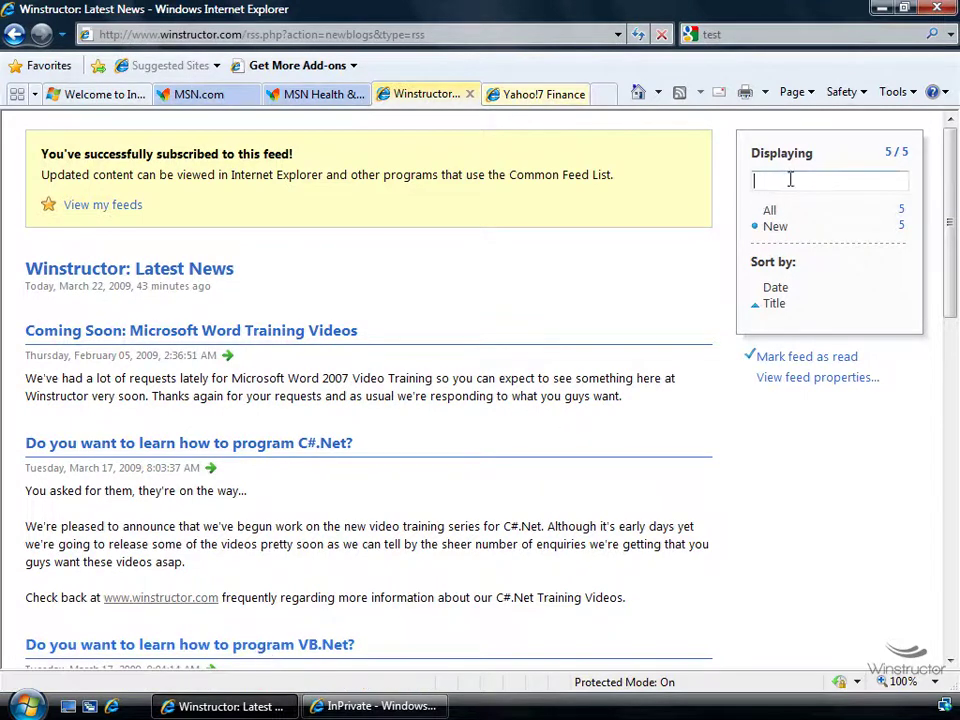
type("IIS")
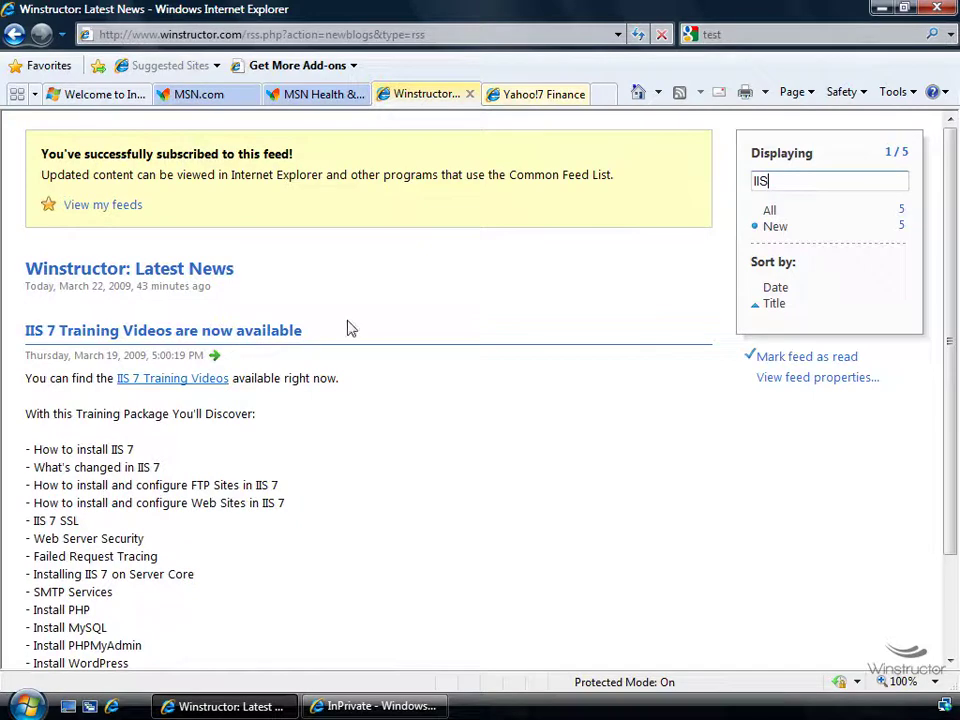
left_click_drag(332, 336, 22, 333)
left_click(420, 386)
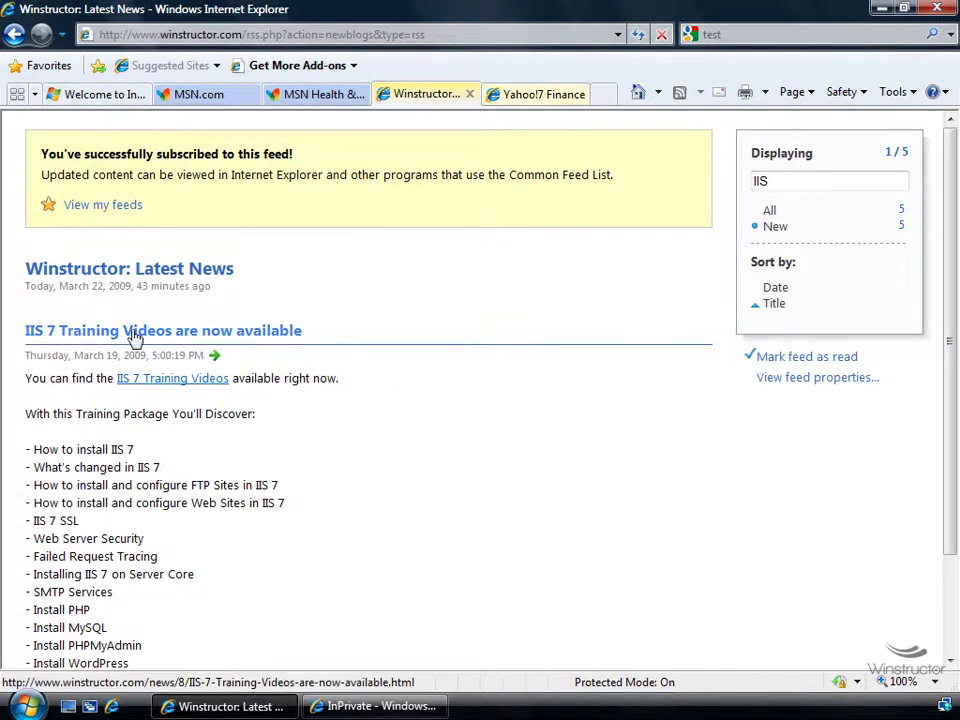
left_click(203, 337)
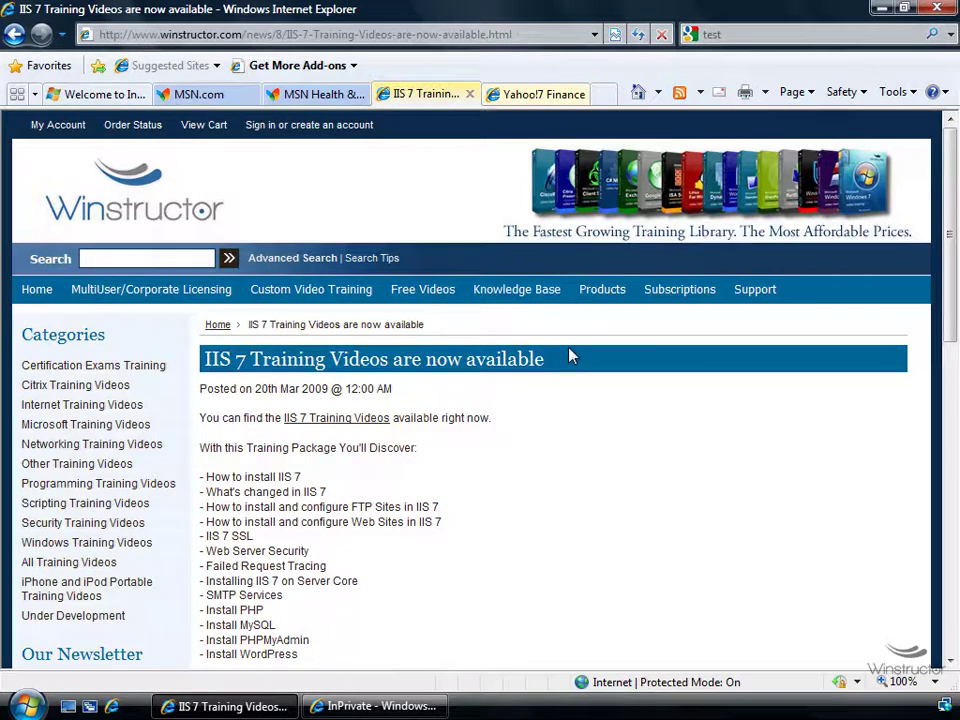
left_click(40, 290)
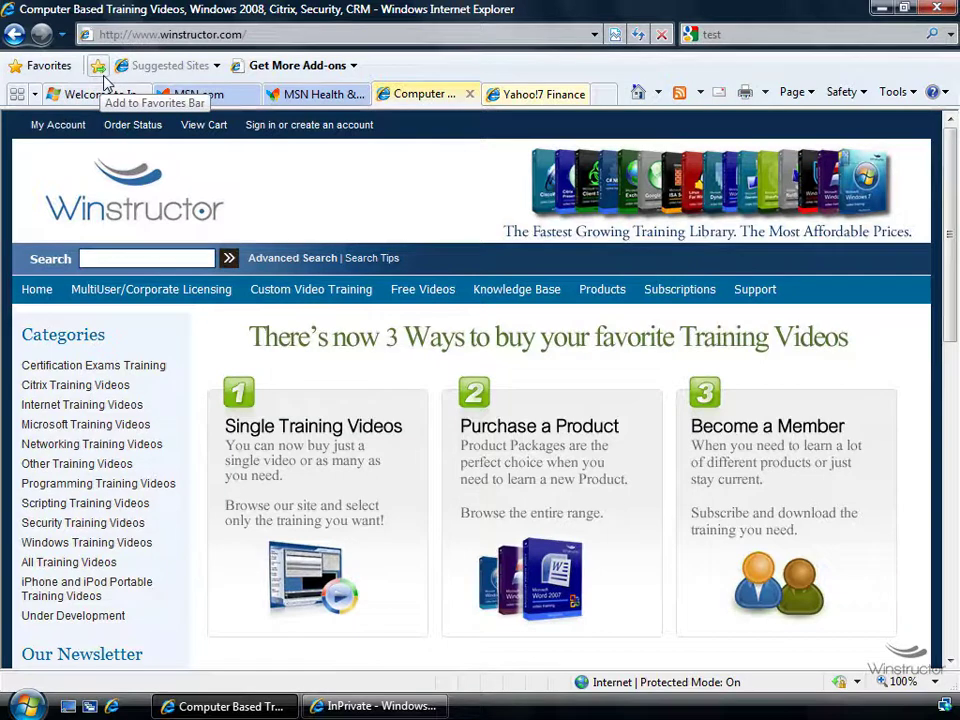
left_click(46, 74)
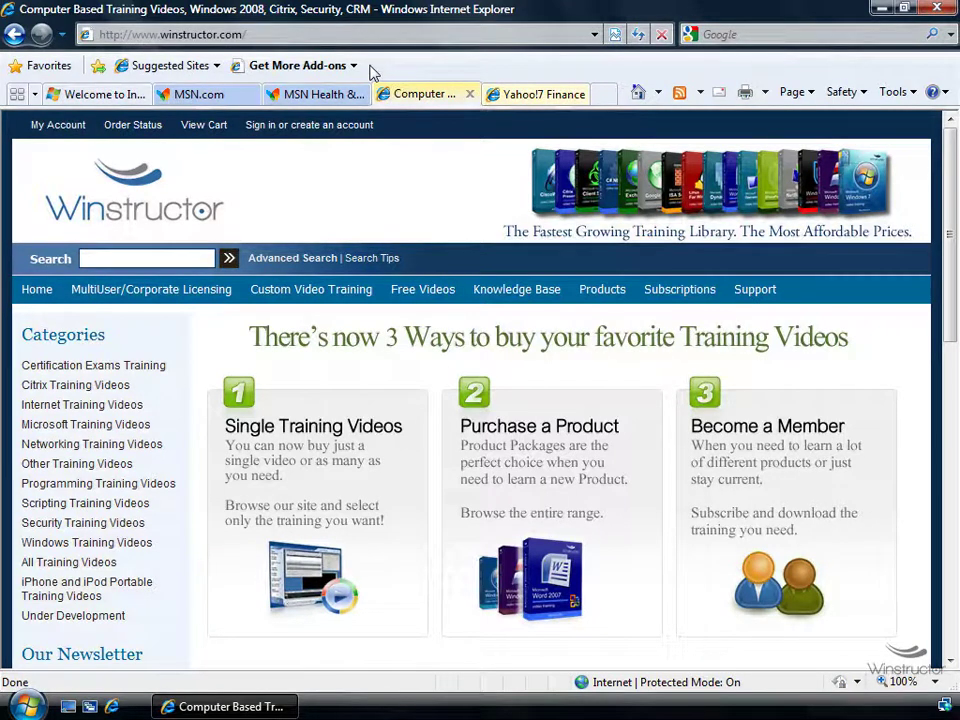
Add the Winstructor home page to the Favorites folder under the name 'win'
left_click(48, 66)
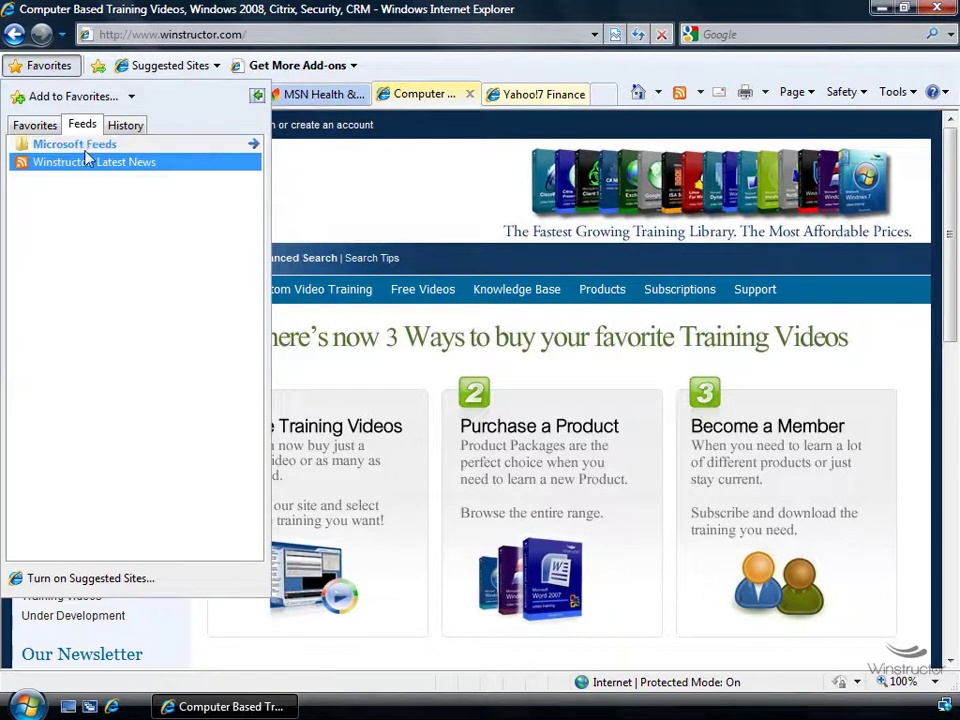
left_click(74, 98)
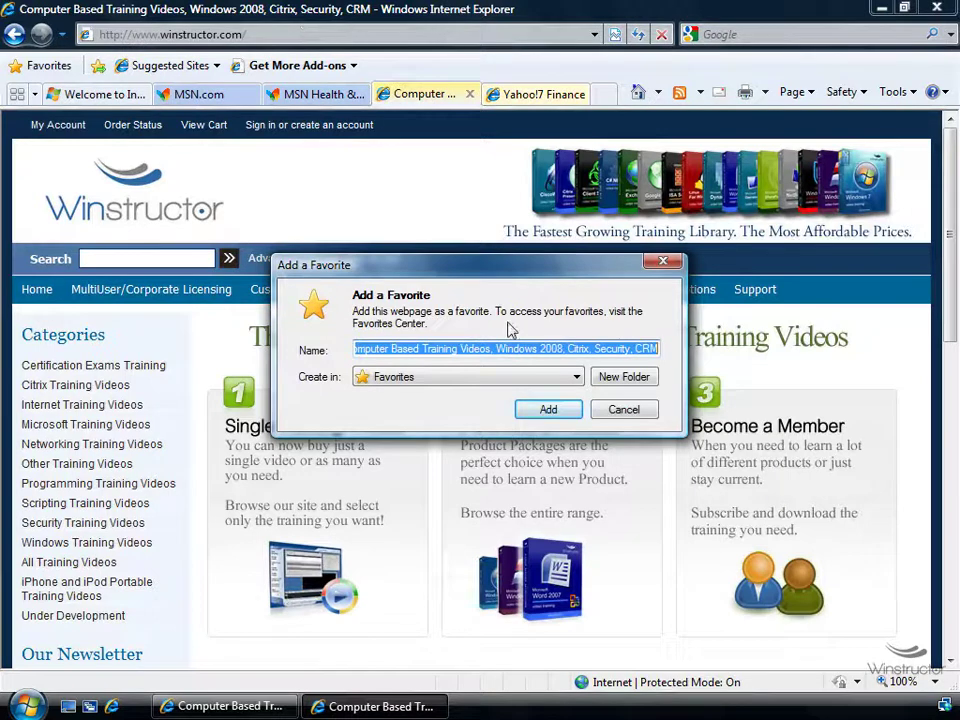
type("win")
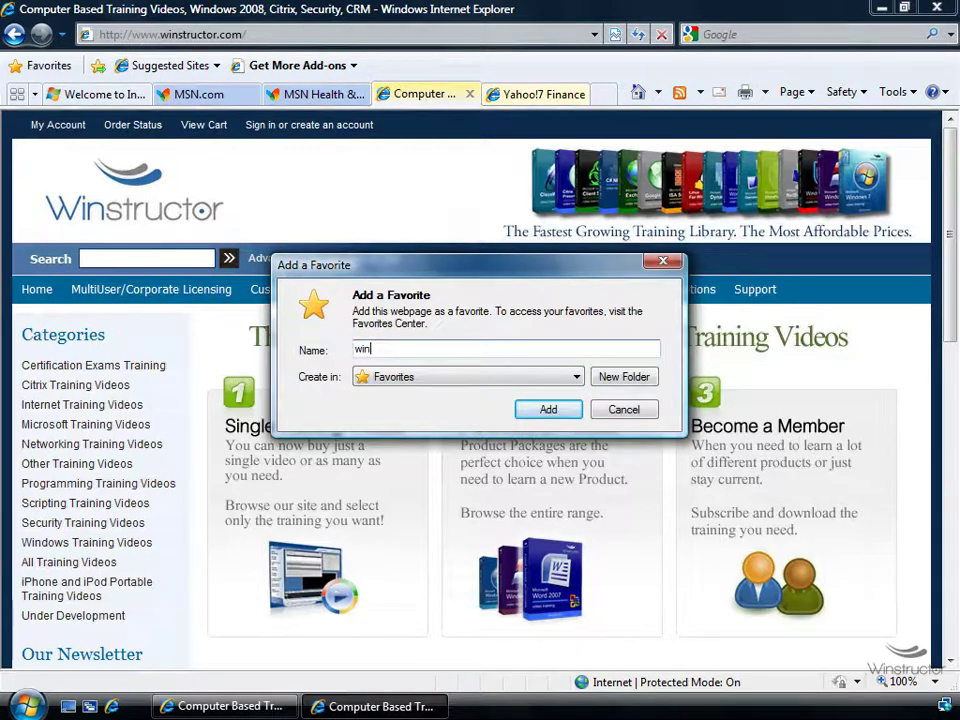
left_click(549, 410)
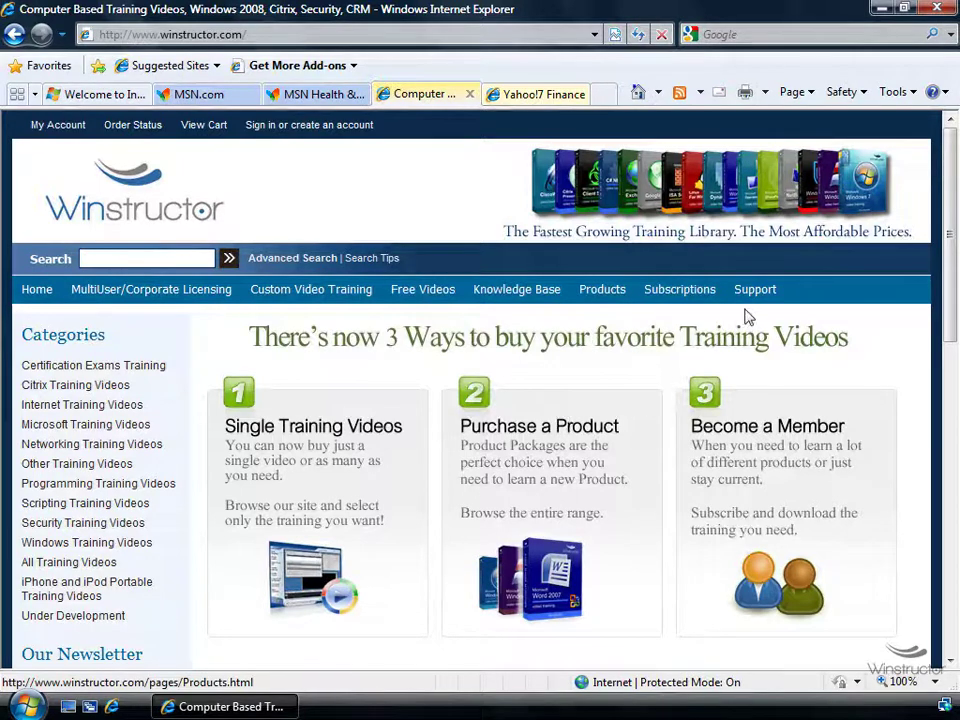
Close all tabs to quit Internet Explorer, then relaunch it from the taskbar
left_click(940, 10)
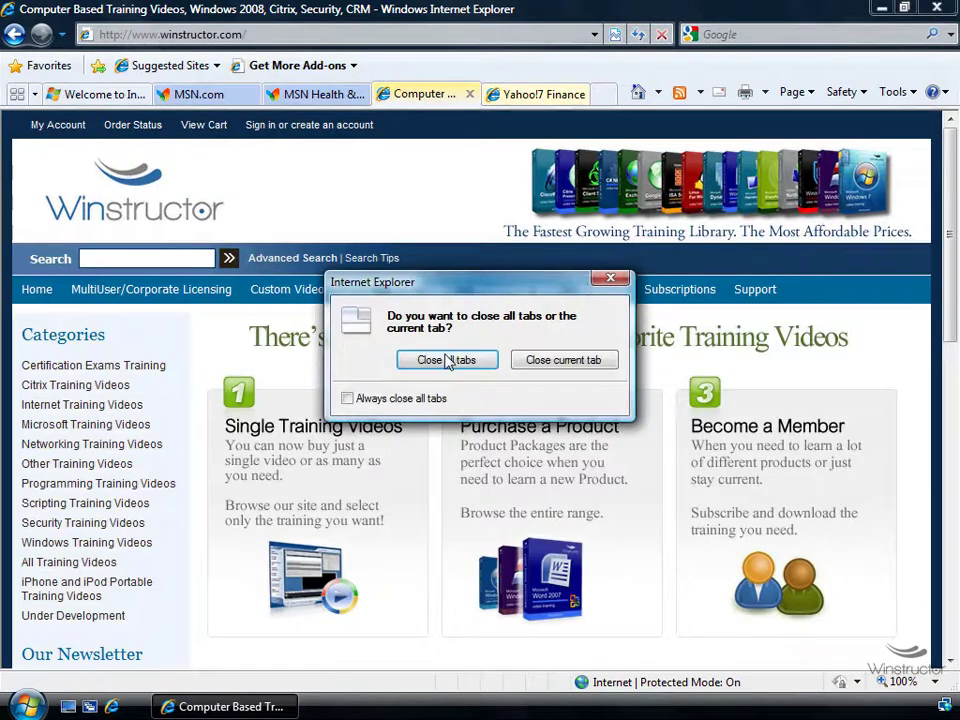
left_click(446, 361)
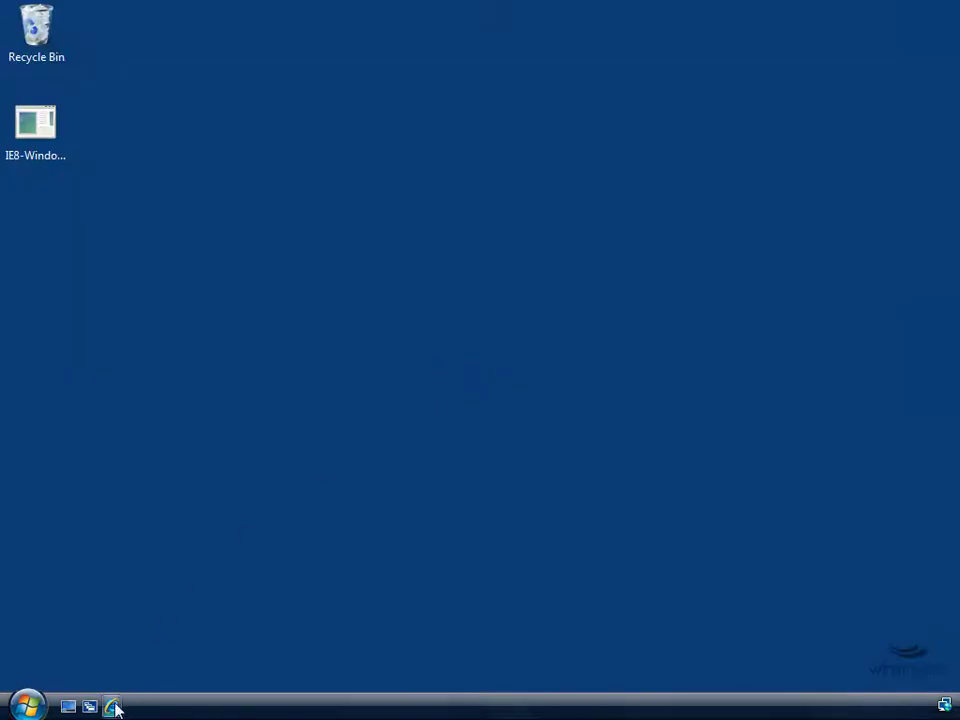
left_click(113, 707)
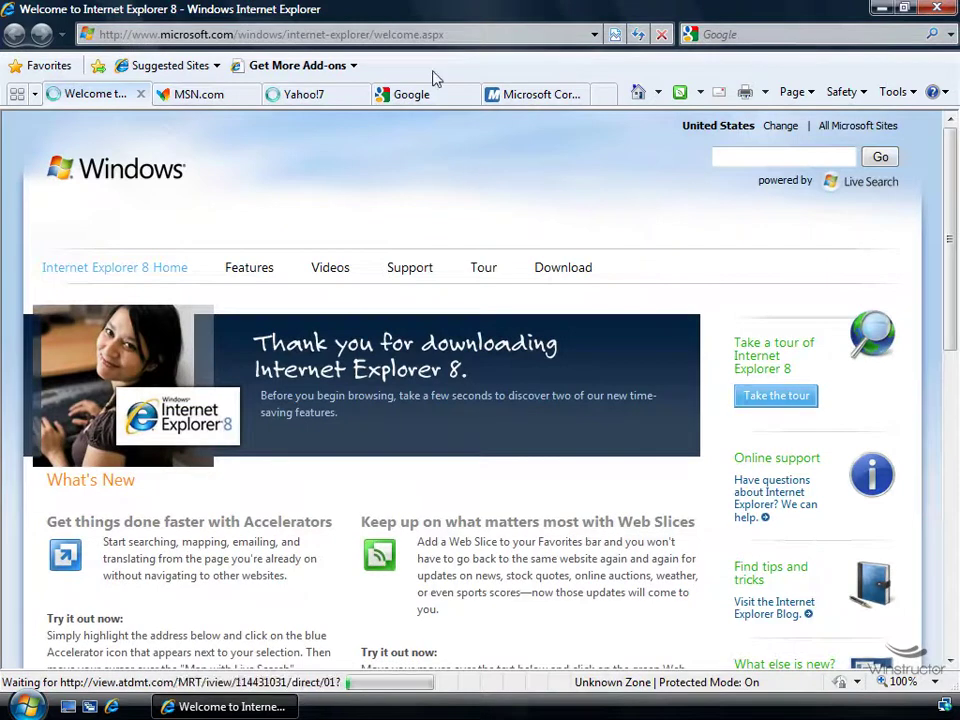
left_click(456, 36)
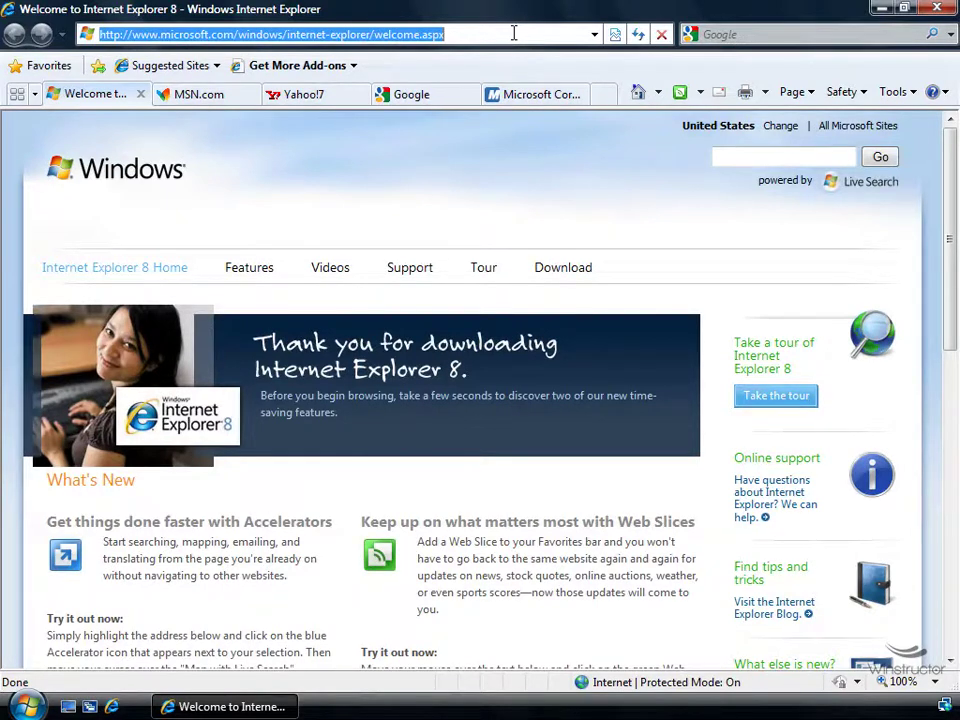
type("win")
key("shift+Return")
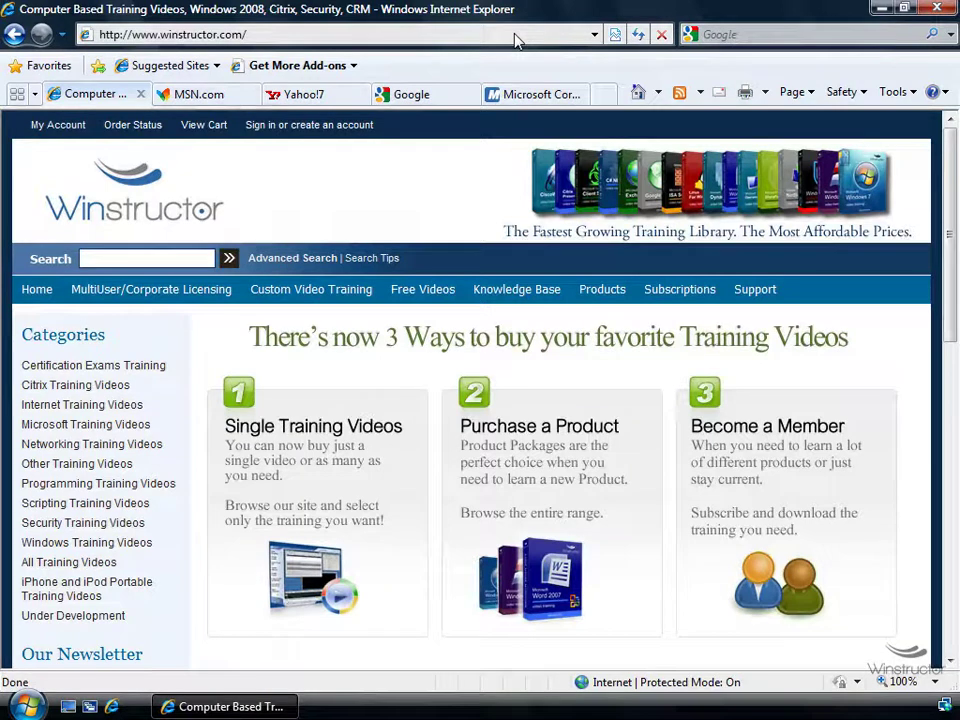
left_click(45, 65)
Cancel adding the page as a favorite after viewing its folder list, then show the Feeds list
left_click(92, 100)
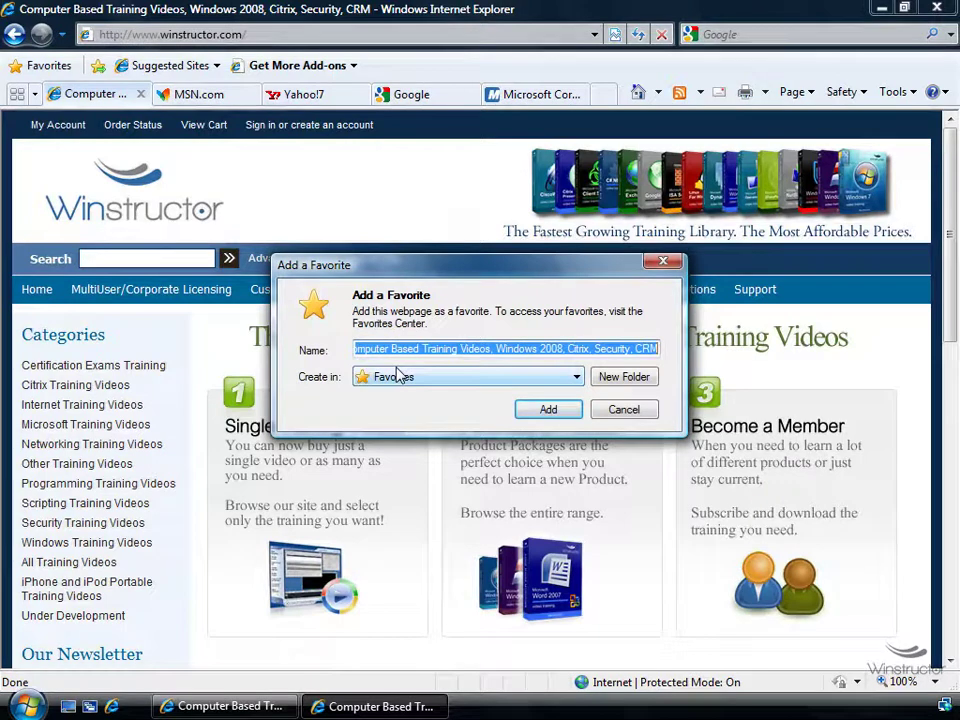
left_click(470, 381)
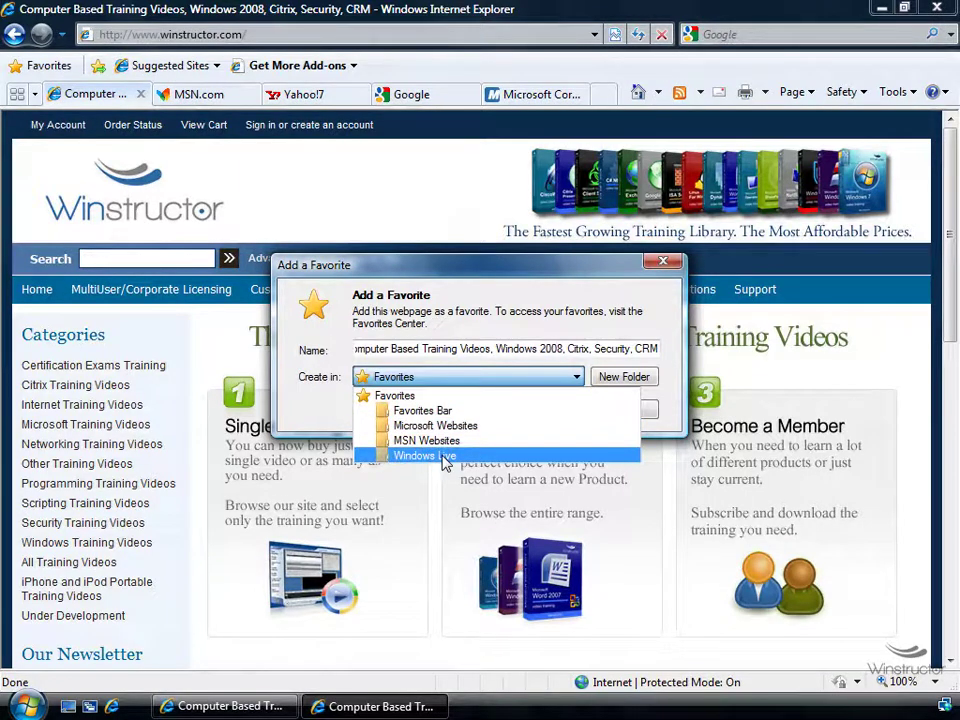
left_click(320, 428)
left_click(621, 412)
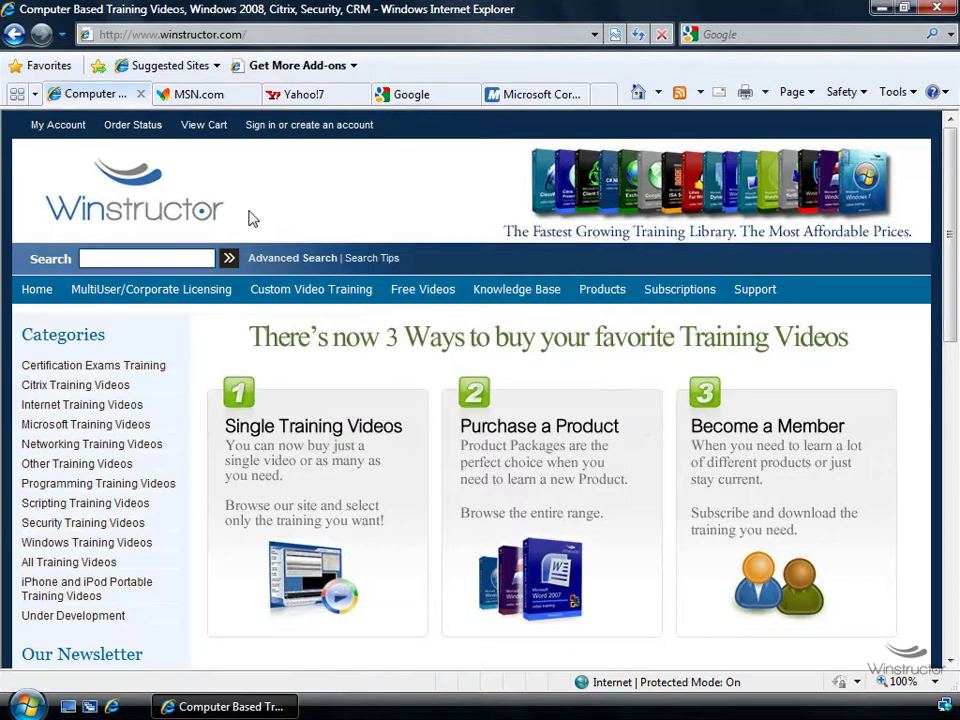
left_click(52, 65)
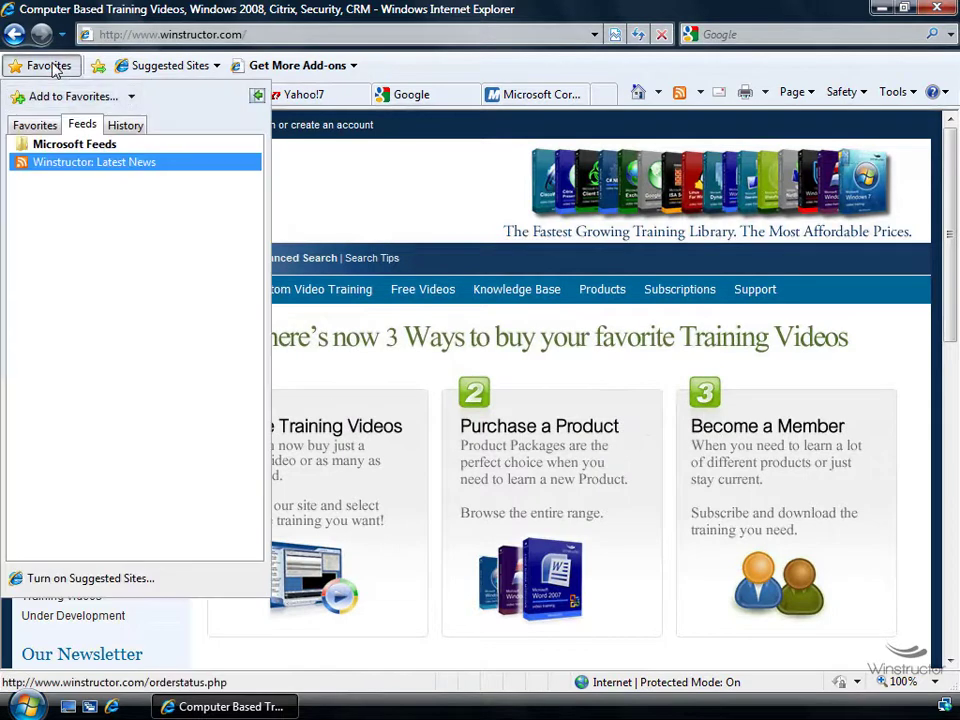
Show the History tab and list its viewing options, currently View By Date
left_click(128, 132)
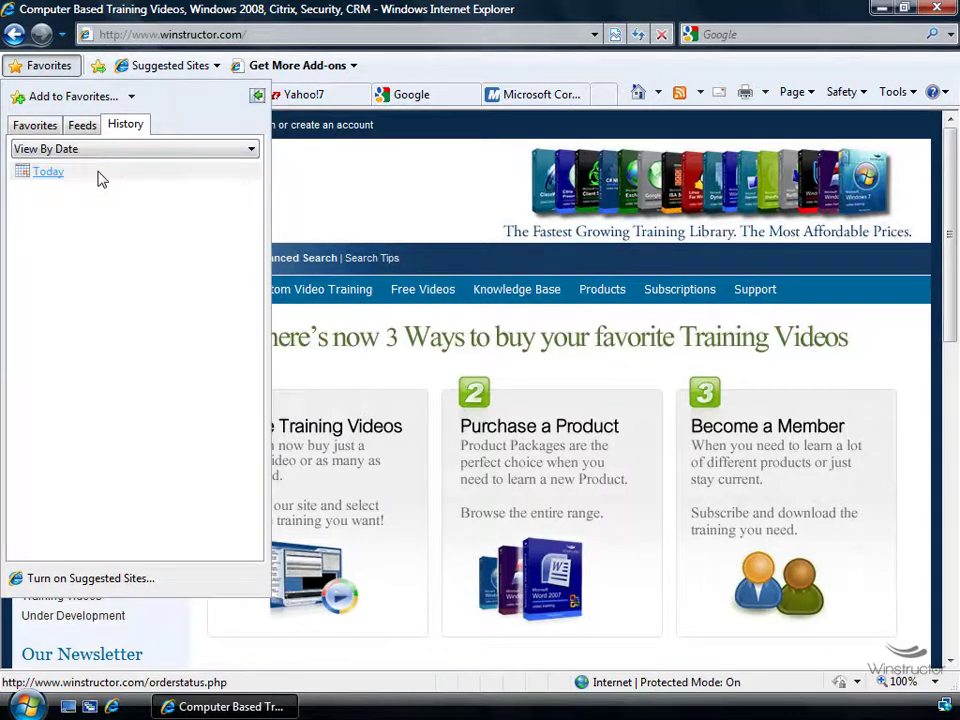
left_click(88, 150)
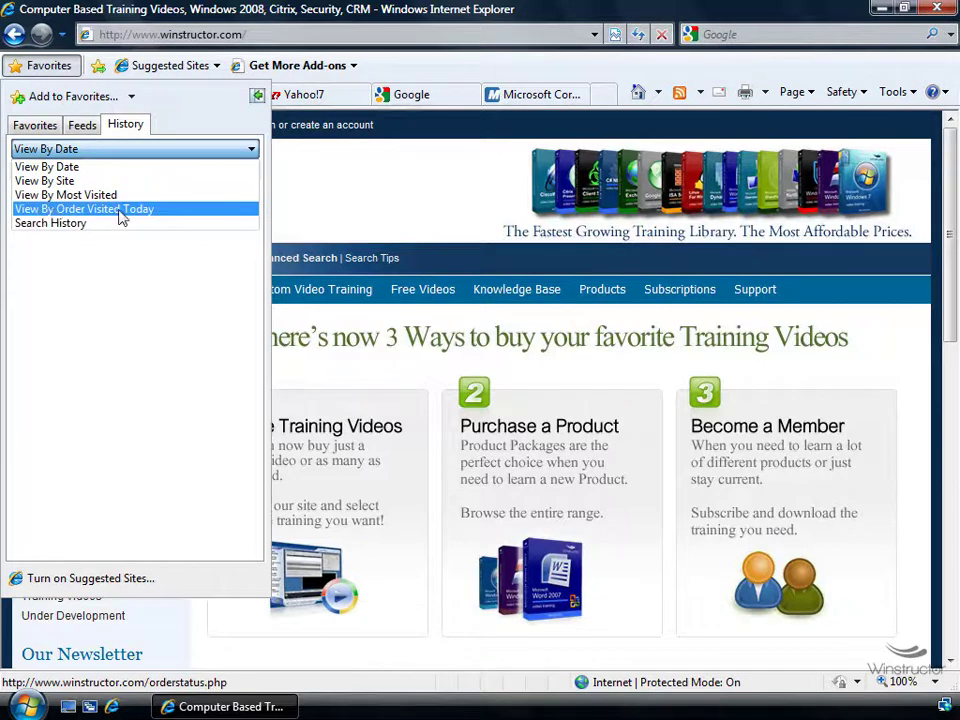
left_click(120, 211)
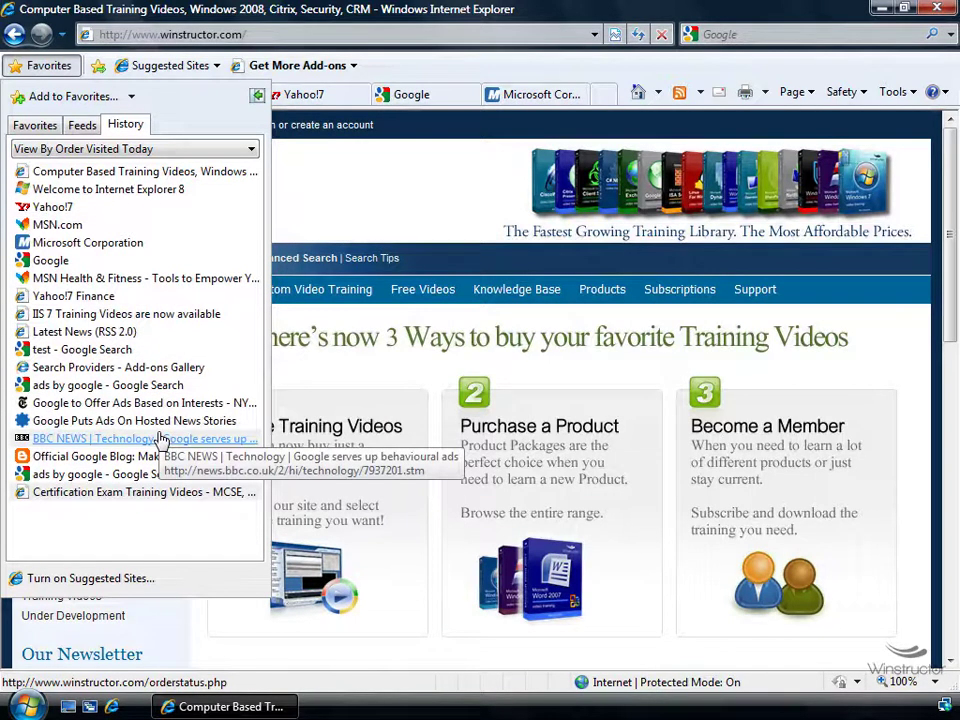
left_click(141, 150)
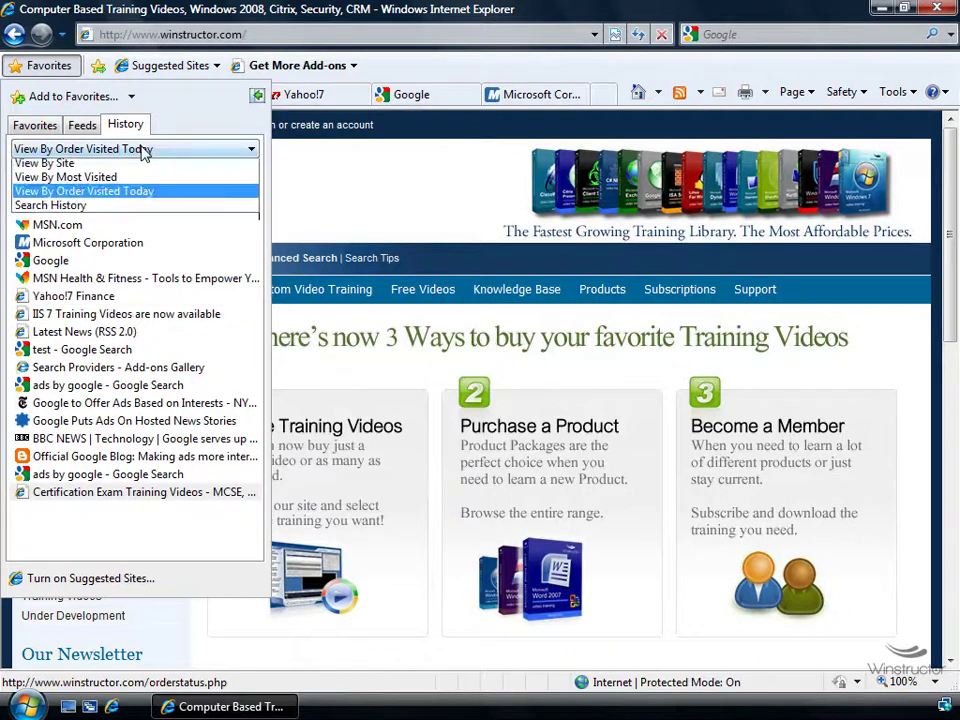
left_click(137, 168)
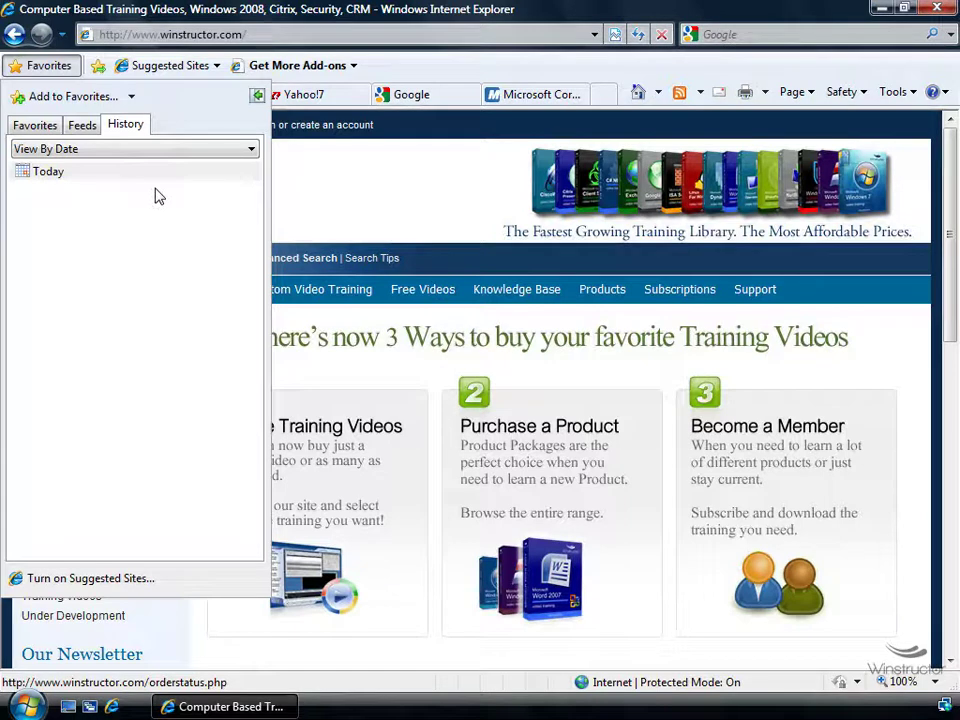
Open Tools > Internet Options on the Security tab, showing the Internet zone at Medium-high
left_click(900, 92)
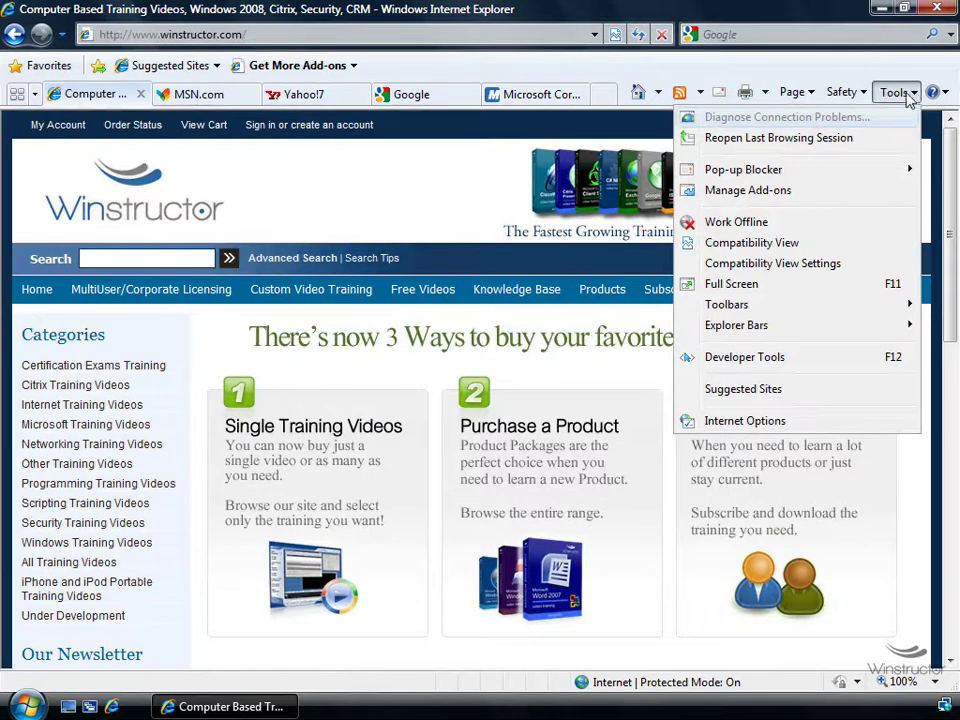
left_click(832, 422)
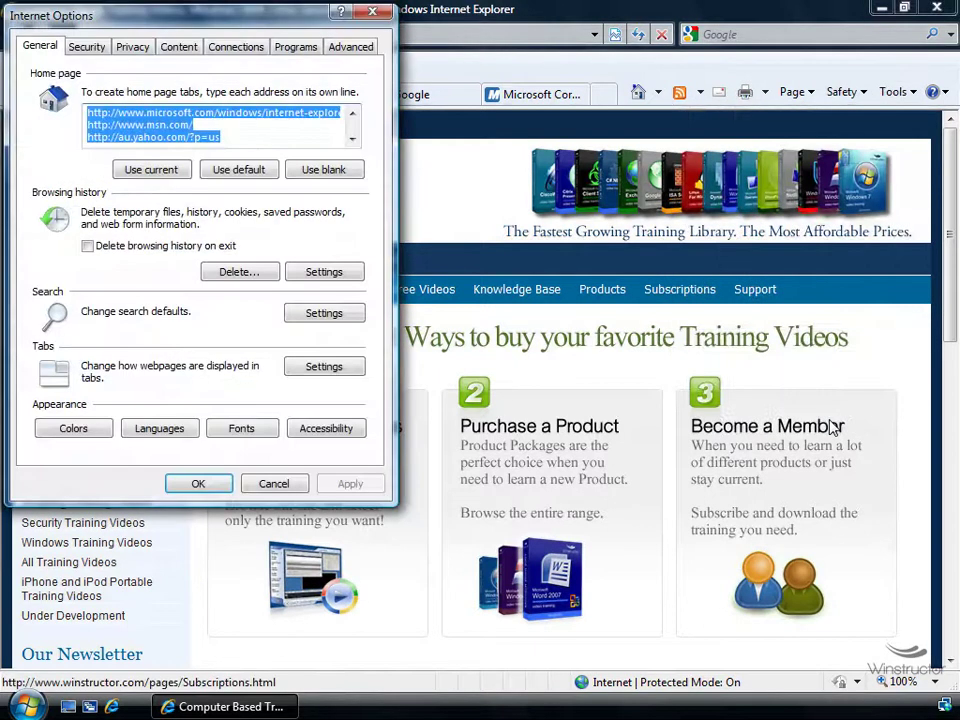
left_click(87, 47)
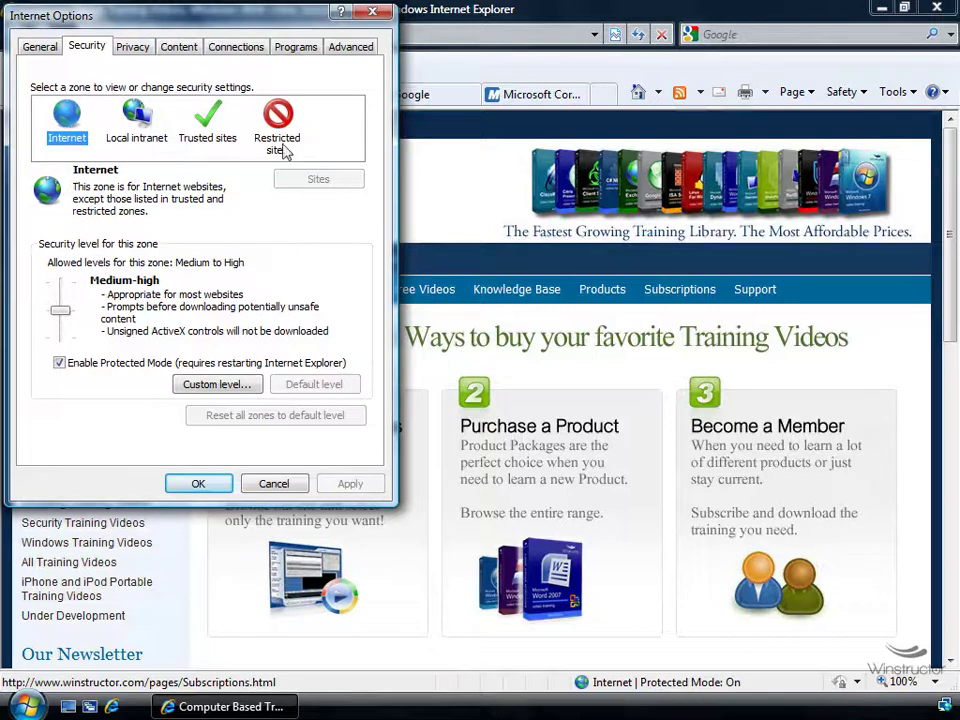
left_click(225, 137)
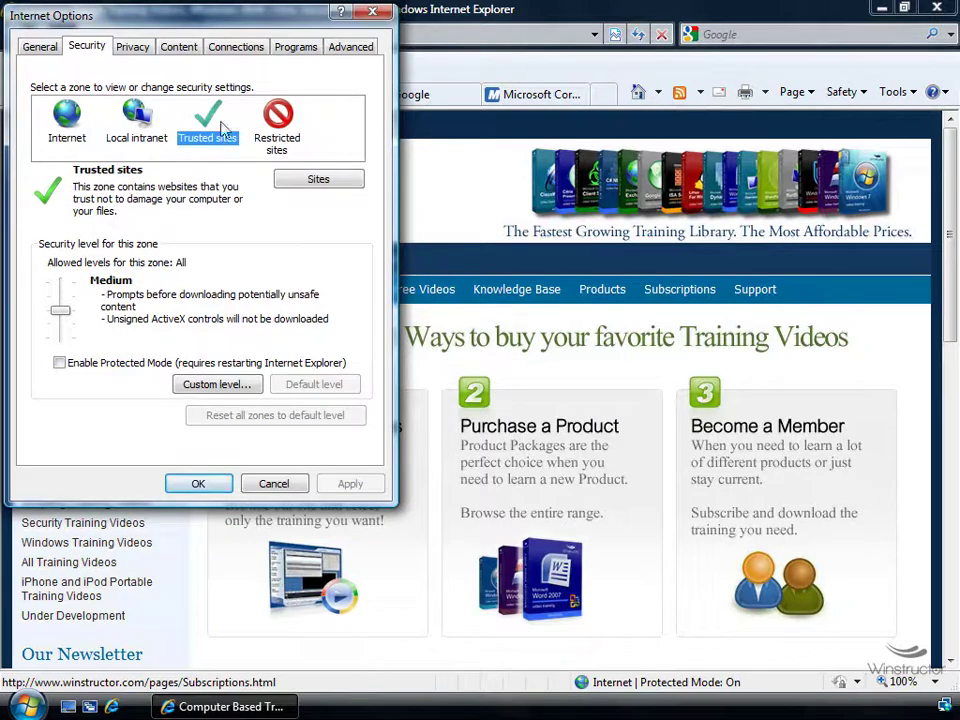
left_click(320, 182)
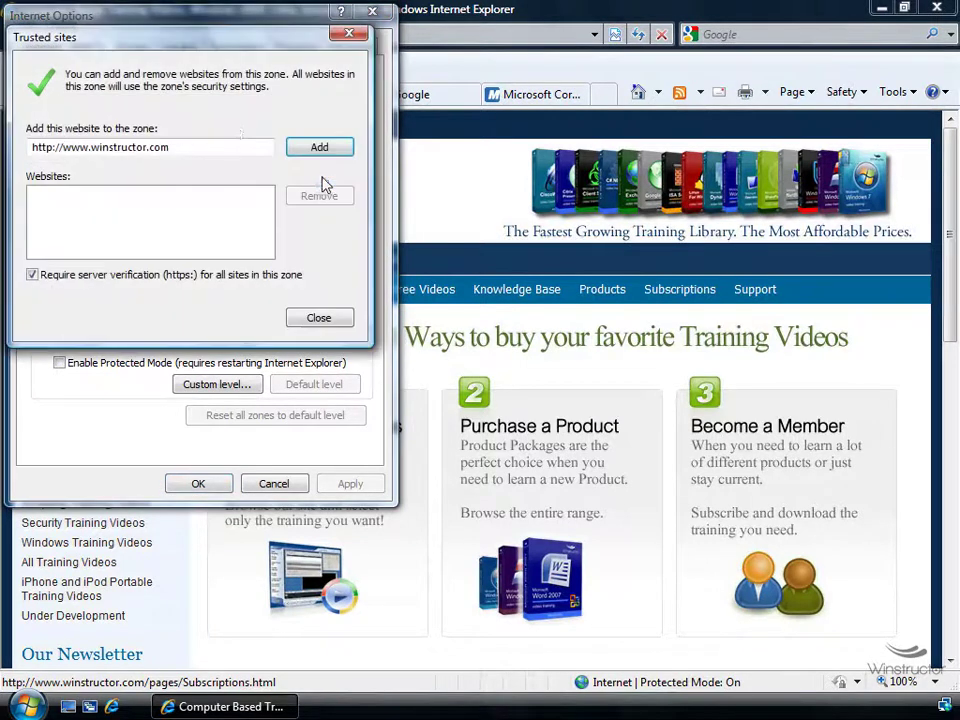
left_click(334, 322)
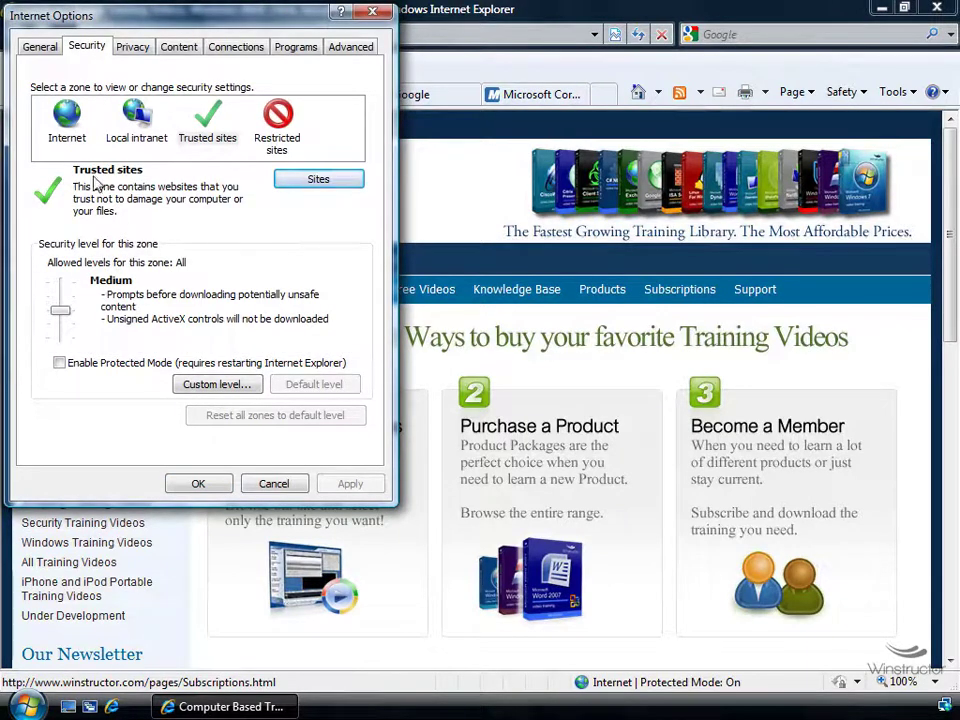
left_click(80, 145)
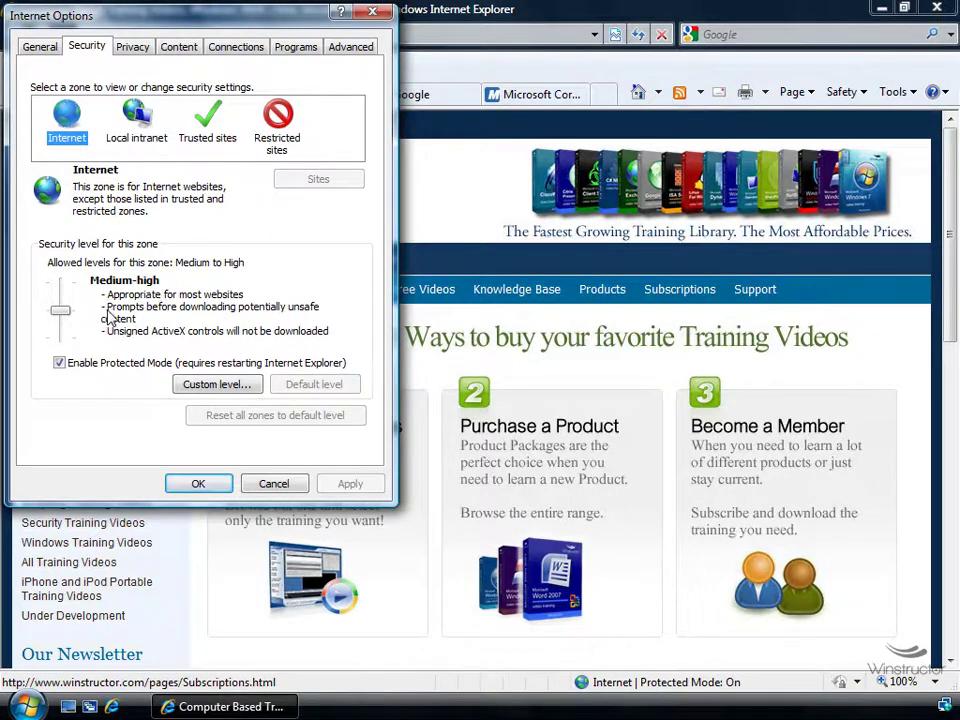
Try the Internet zone at High and toggle Protected Mode, then restore Medium-high
left_click(62, 313)
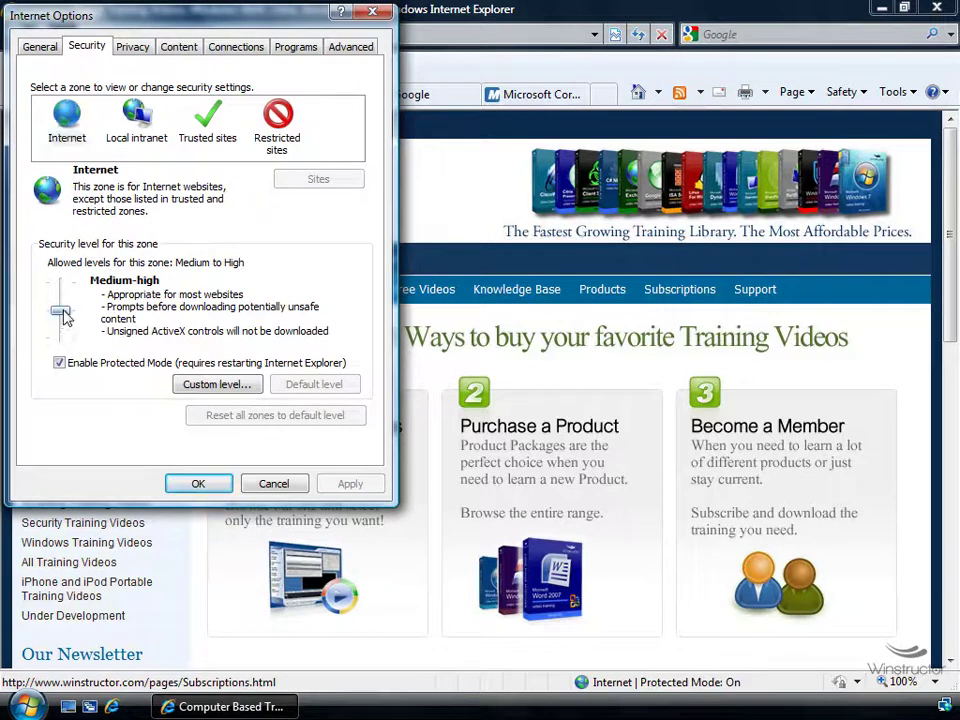
left_click_drag(62, 313, 60, 351)
left_click(59, 364)
left_click(59, 363)
left_click_drag(60, 337, 65, 322)
Review the Local intranet, Trusted sites and Restricted sites zone security levels
left_click(120, 105)
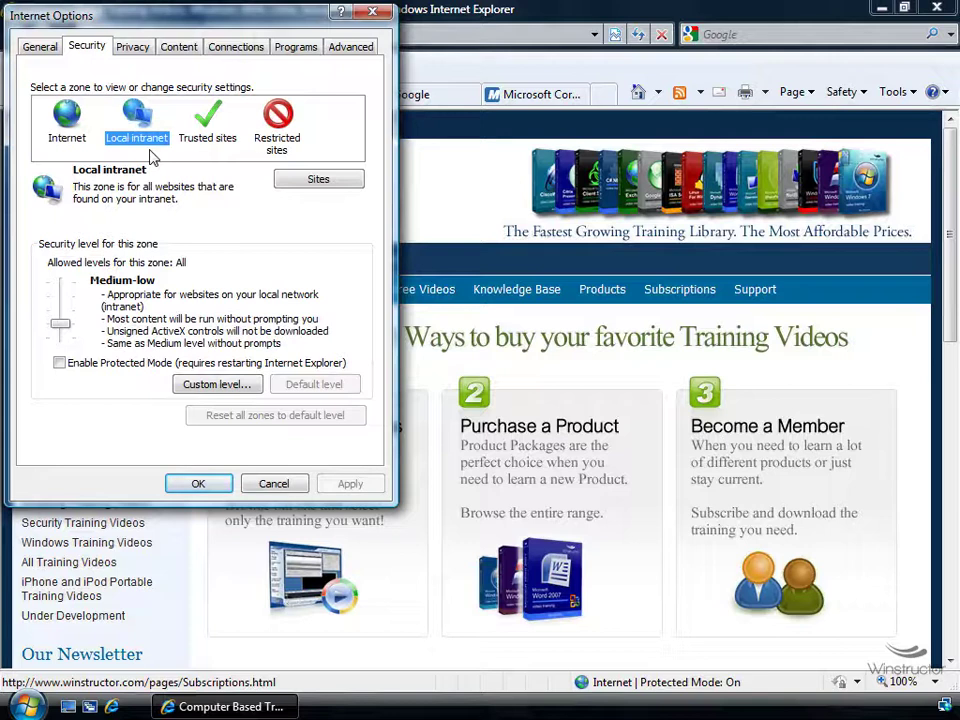
left_click(211, 146)
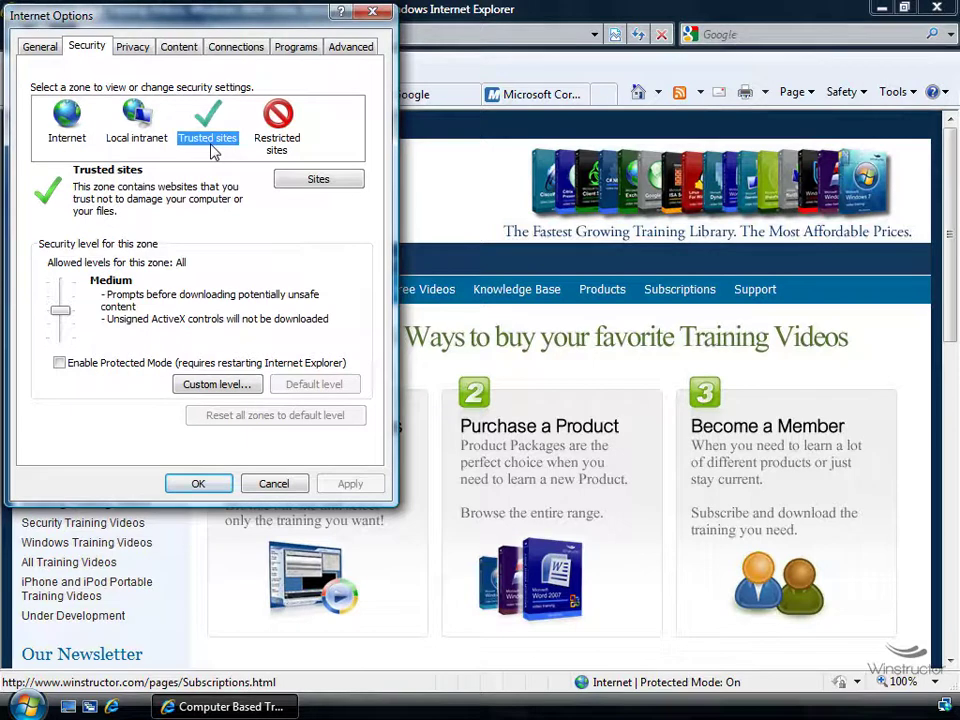
left_click(298, 146)
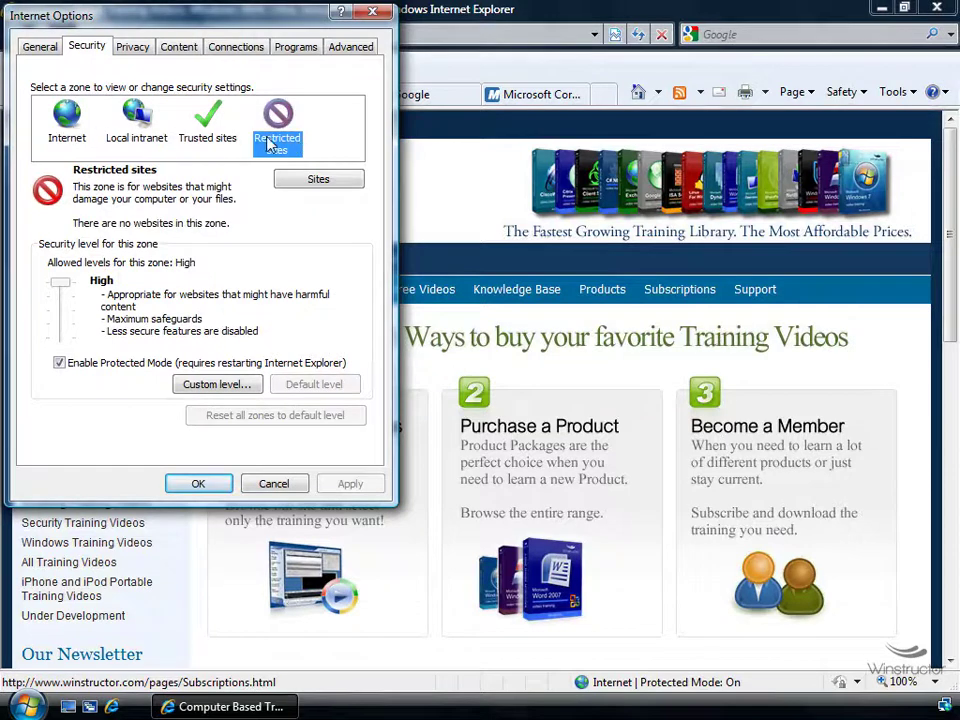
left_click(220, 389)
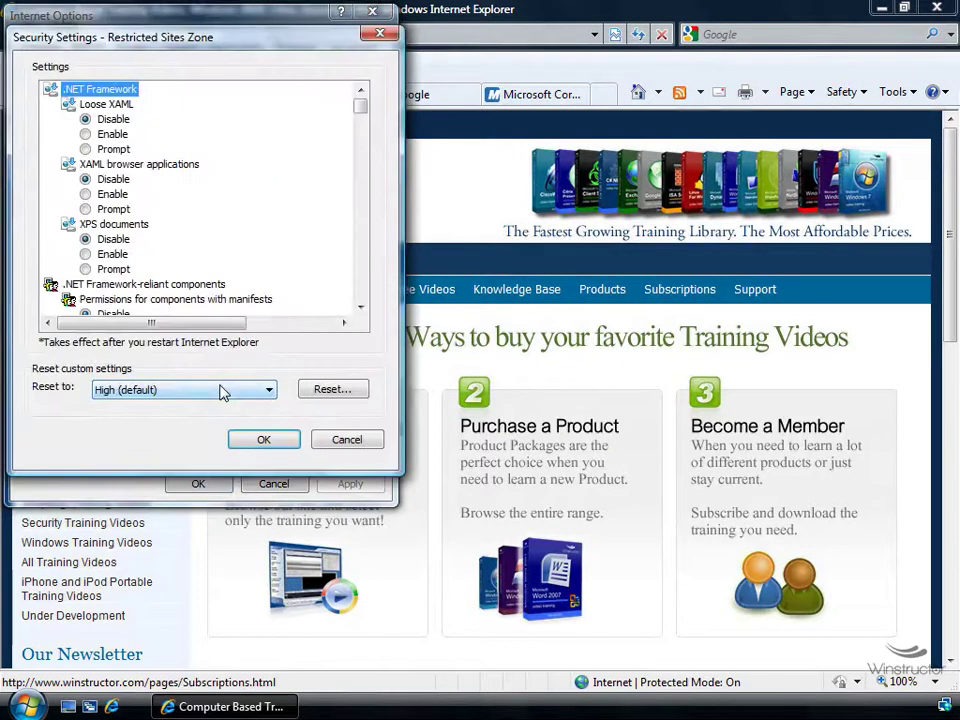
left_click_drag(364, 107, 360, 163)
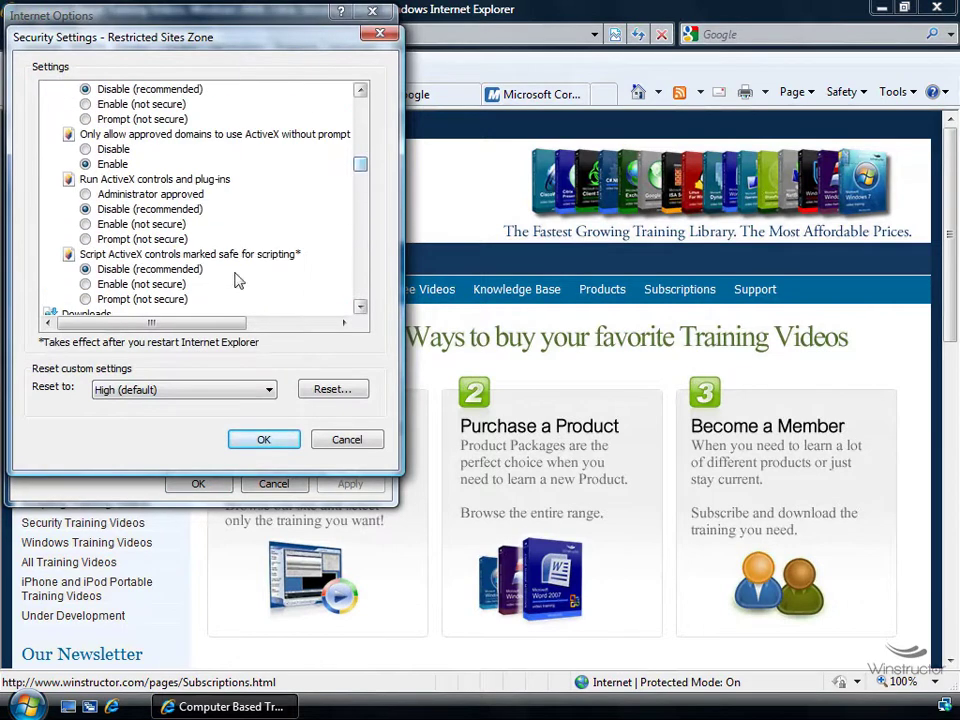
left_click(346, 439)
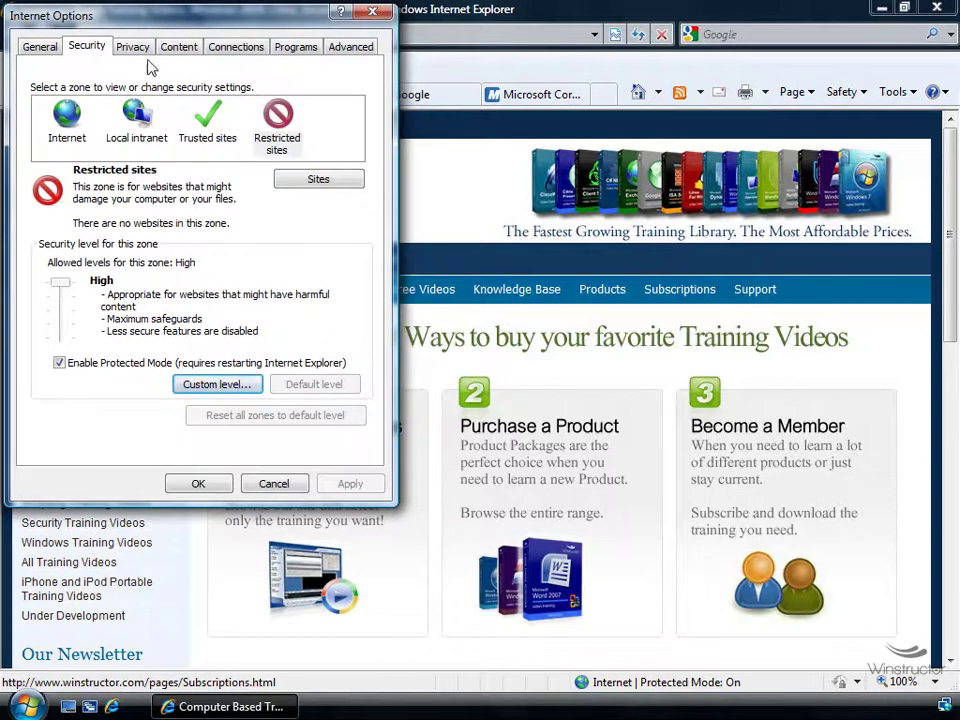
left_click(135, 47)
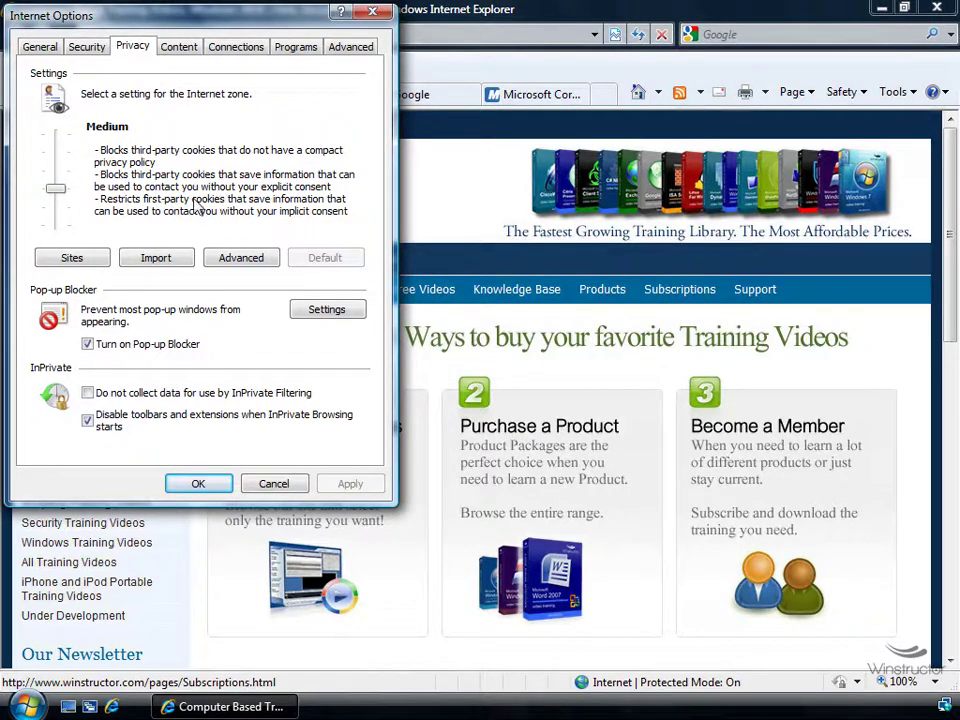
Look over the Privacy tab's Sites and Import dialogs without changes, then open Advanced cookie settings
left_click(88, 260)
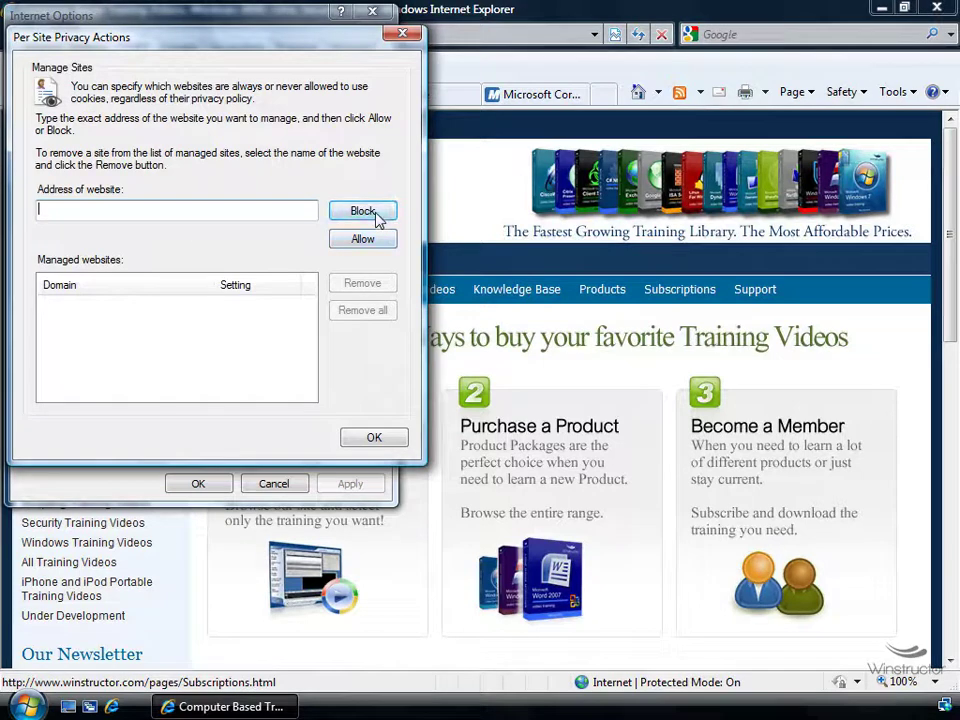
left_click(390, 440)
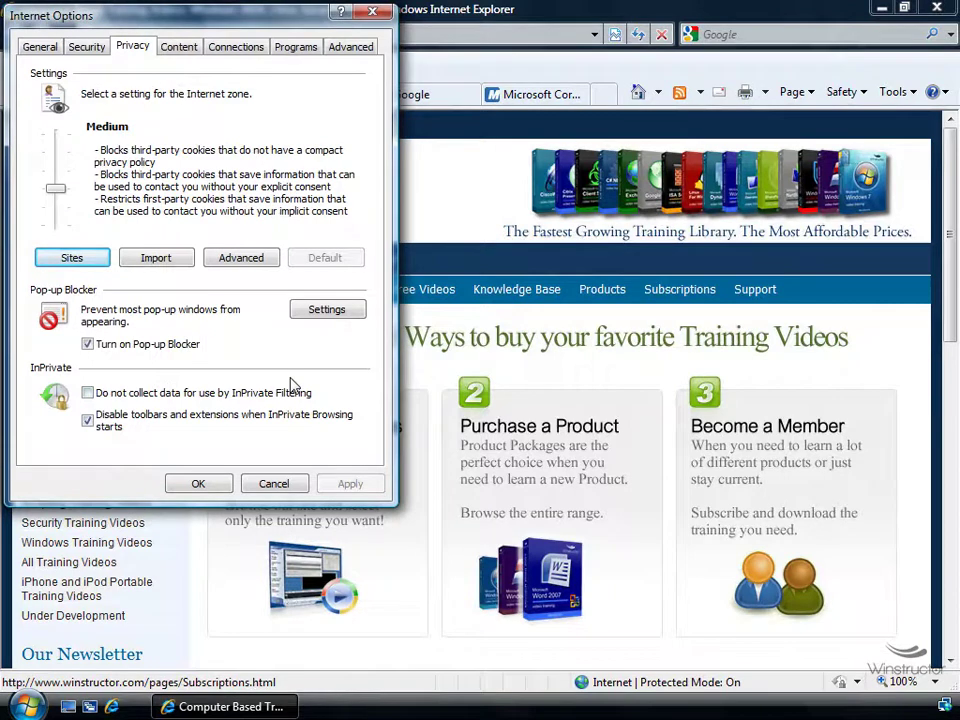
left_click(172, 262)
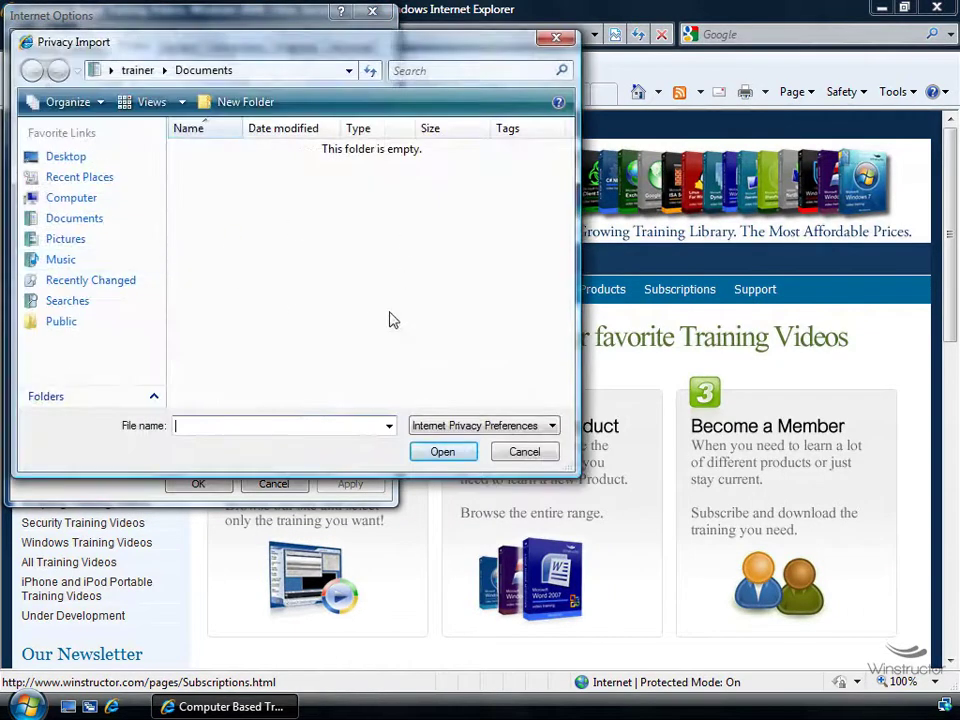
left_click(548, 458)
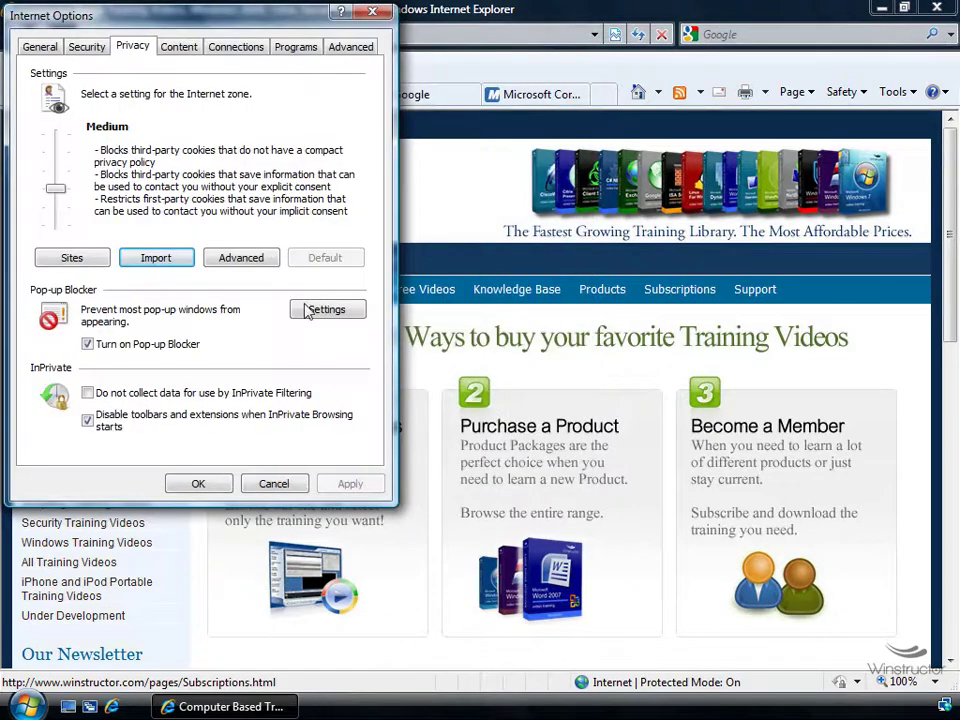
left_click(262, 264)
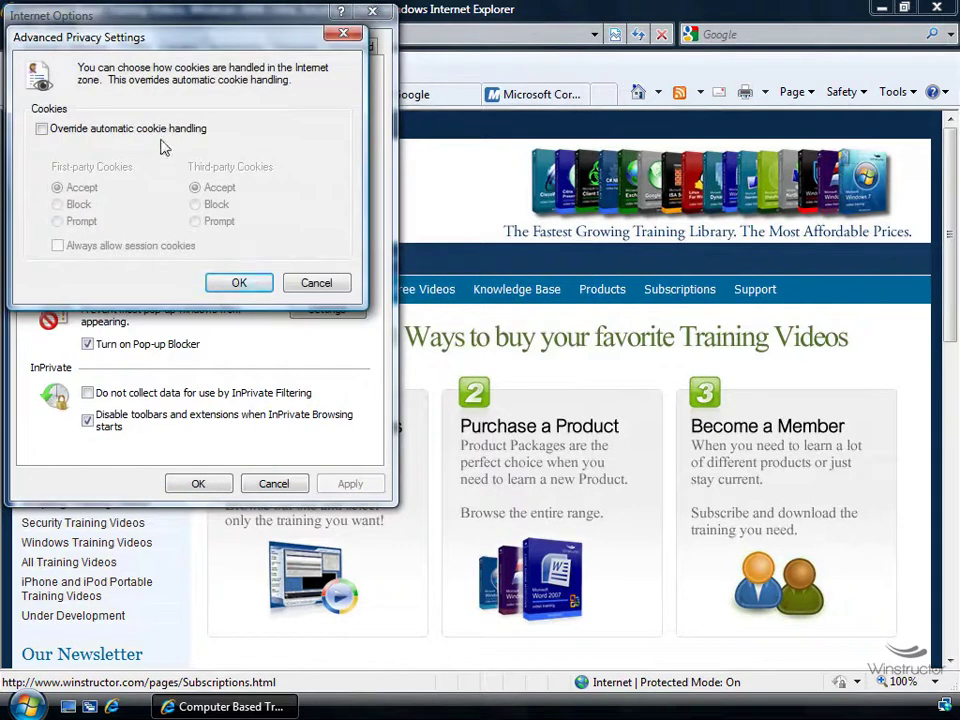
Try overriding cookie handling with third-party cookies set to Prompt, then cancel the changes
left_click(118, 130)
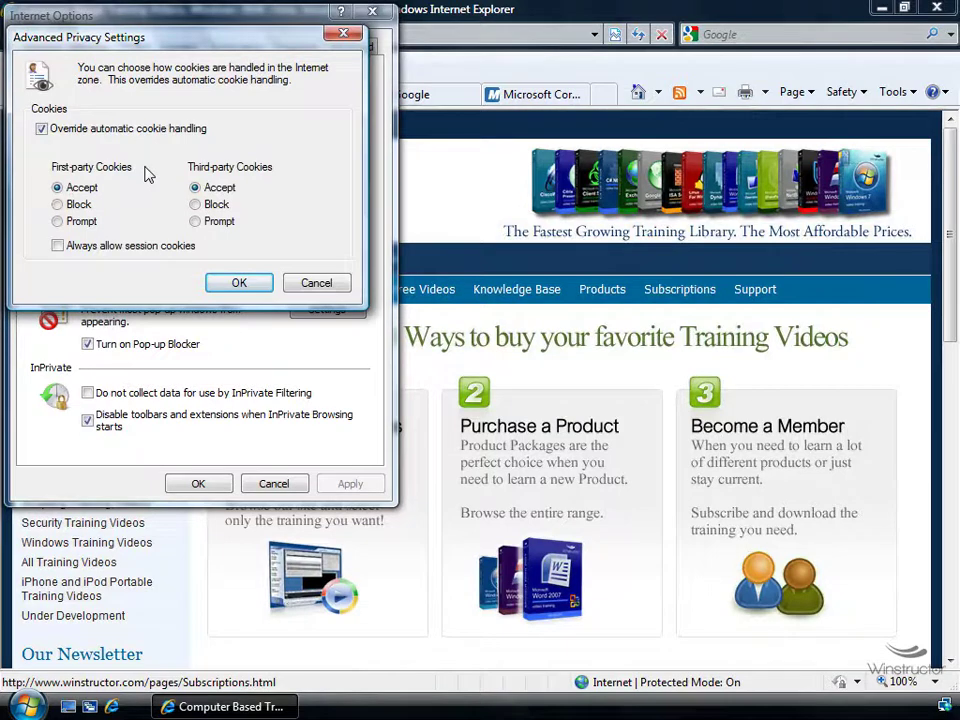
left_click_drag(125, 36, 434, 219)
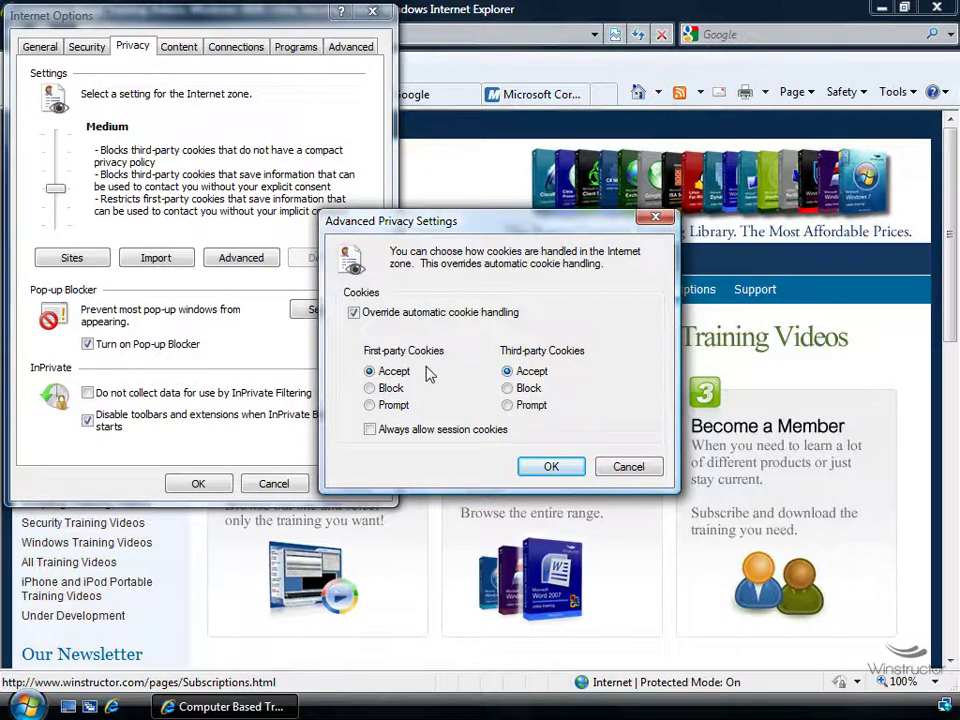
left_click(519, 406)
left_click(648, 466)
Enable Content Advisor from the Content tab, approve UAC, and accept ICRA3 ratings left at None
left_click(190, 48)
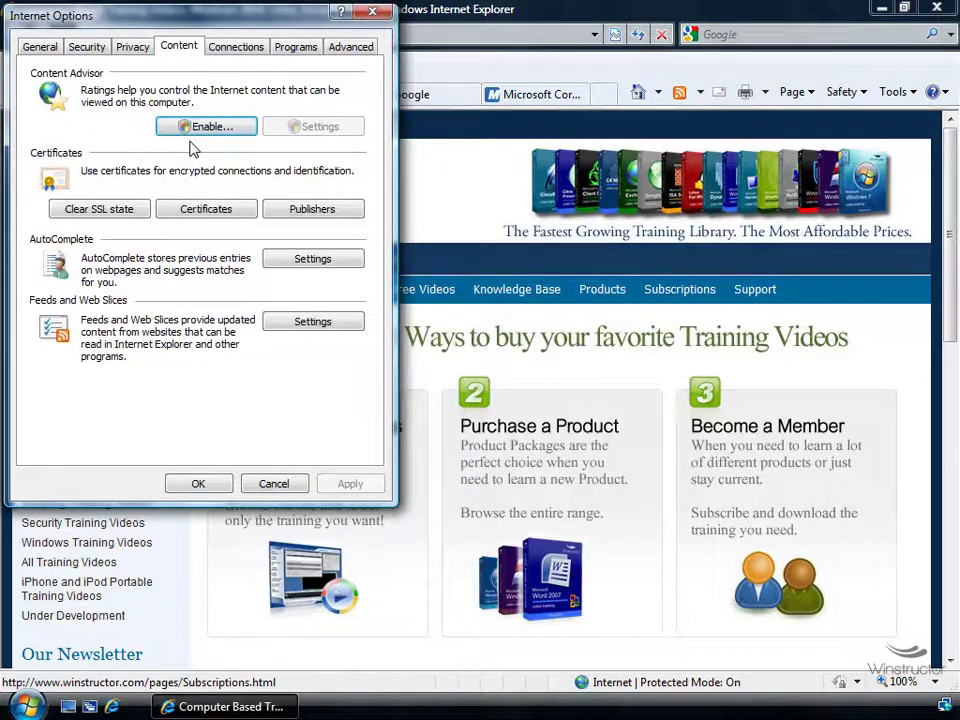
left_click(208, 128)
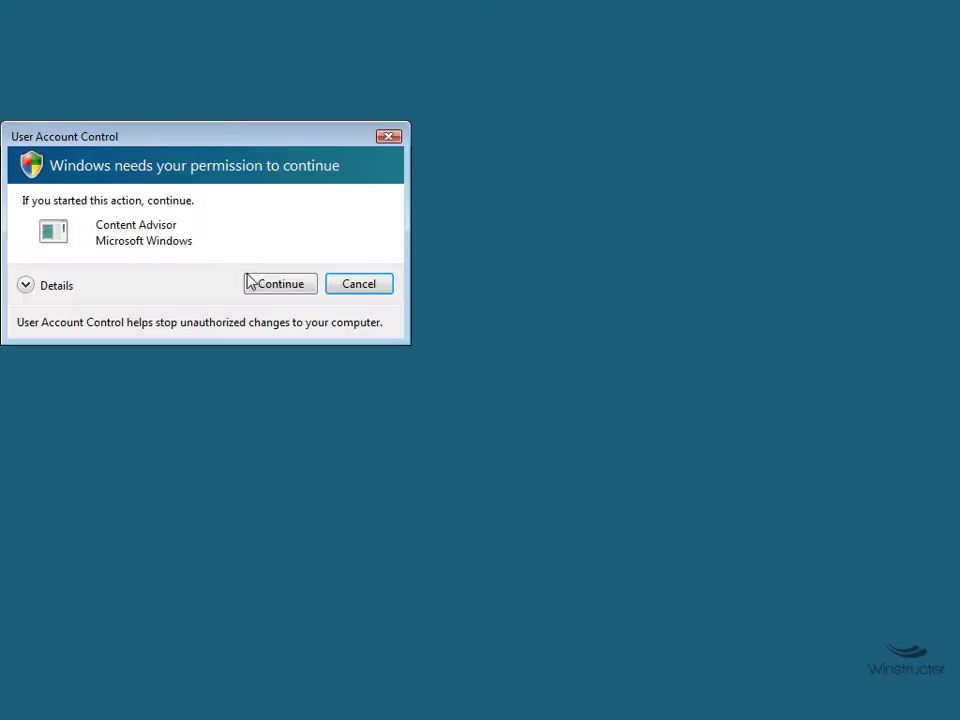
left_click(249, 281)
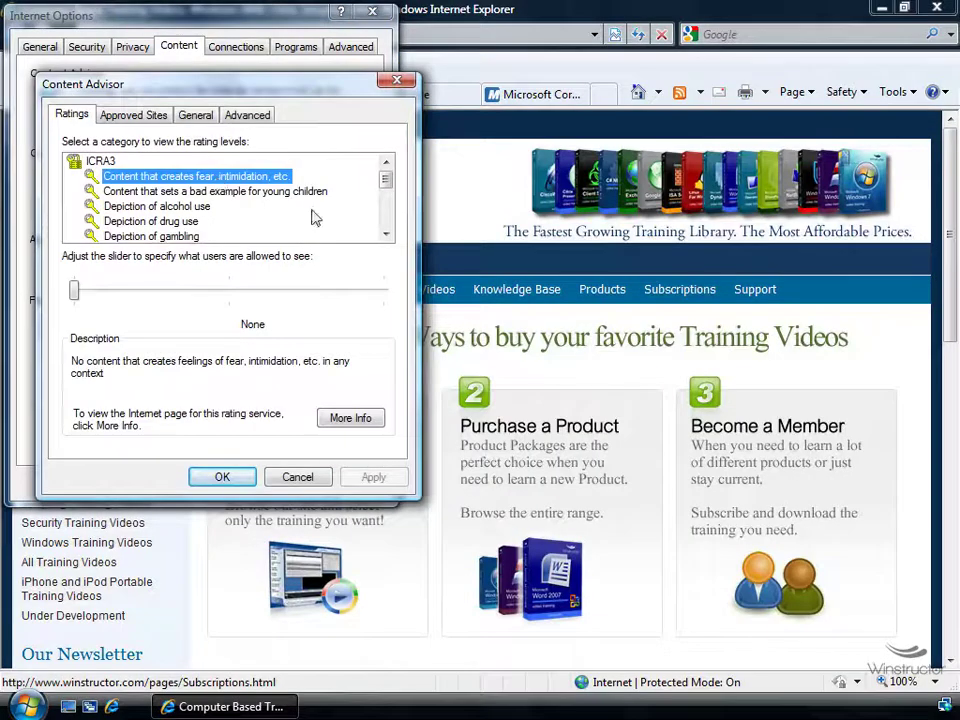
mouse_move(388, 186)
left_mouse_down()
mouse_move(388, 214)
mouse_move(388, 162)
left_mouse_up()
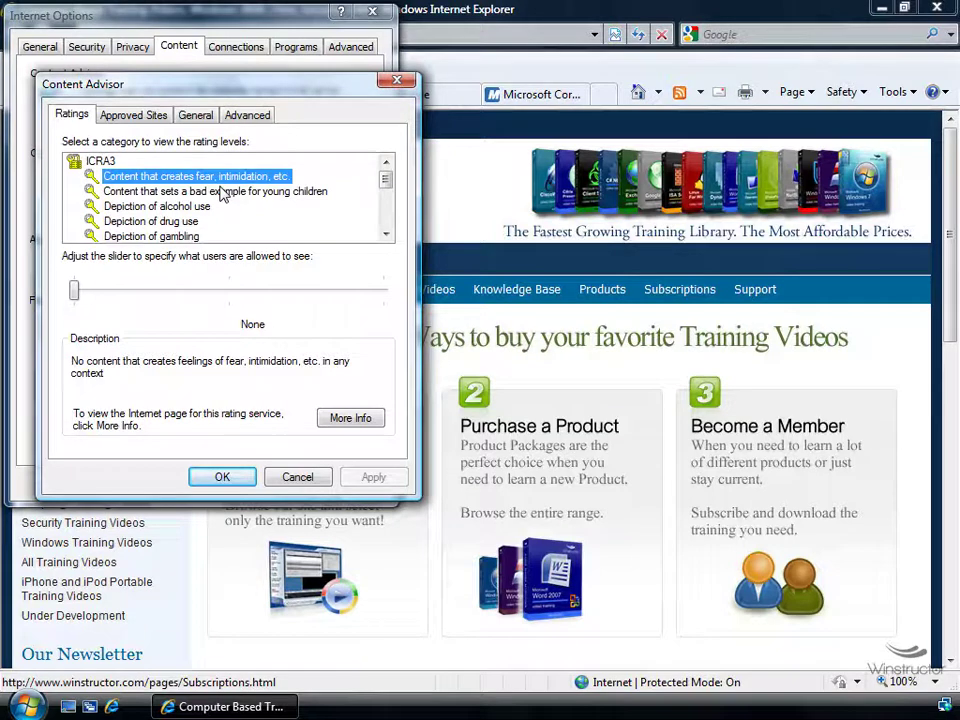
left_click_drag(388, 180, 410, 175)
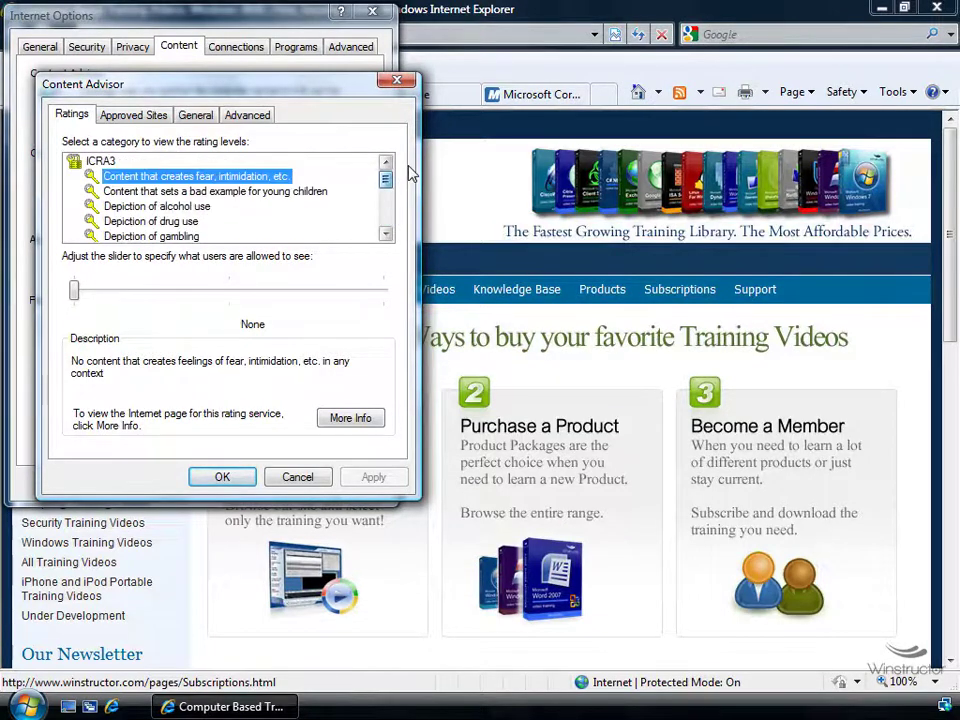
left_click(244, 477)
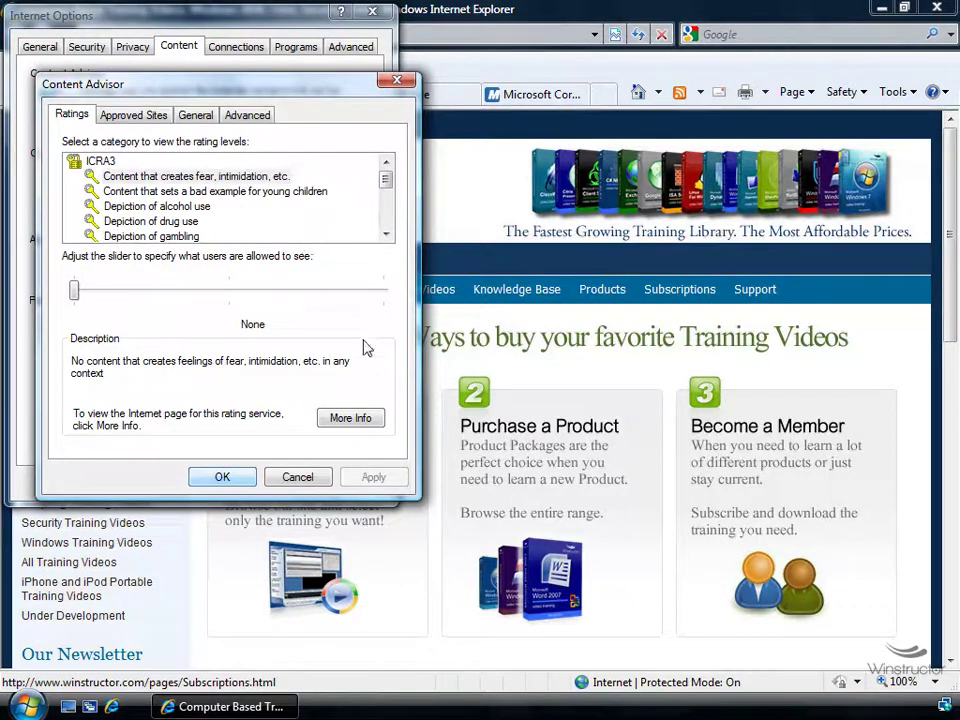
left_click(221, 478)
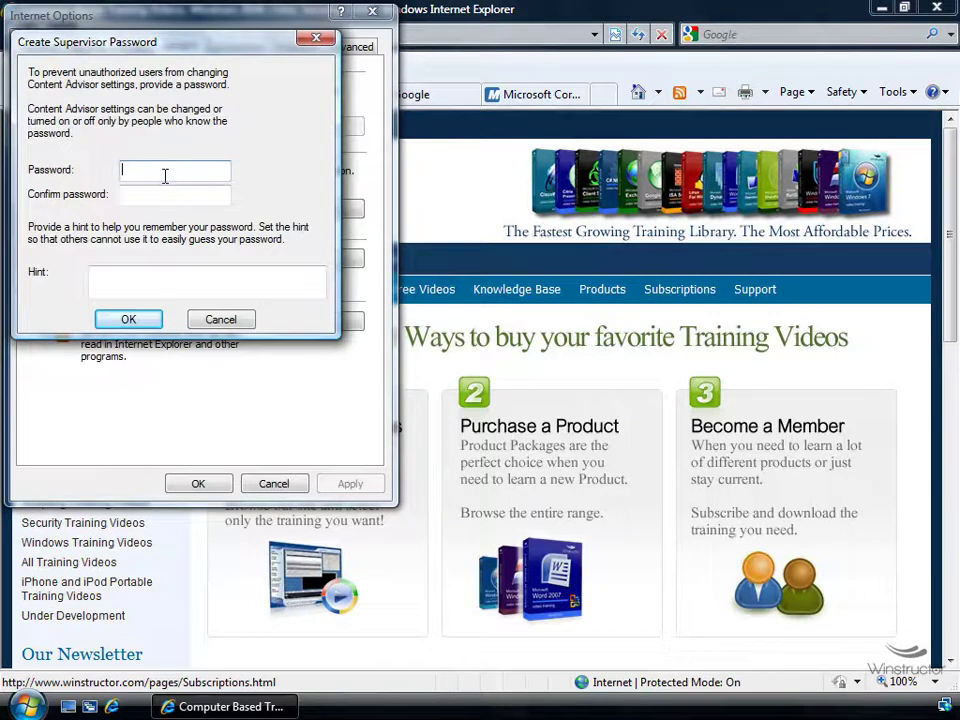
Enter and confirm the supervisor password, then submit it
type("password")
key("Tab")
type("password")
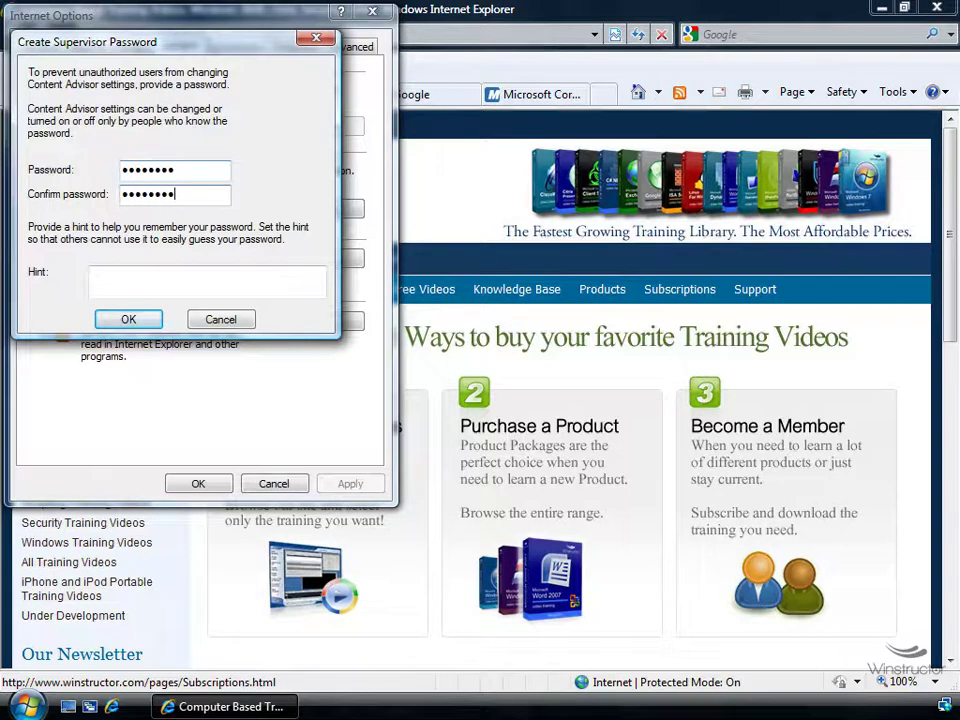
left_click(182, 281)
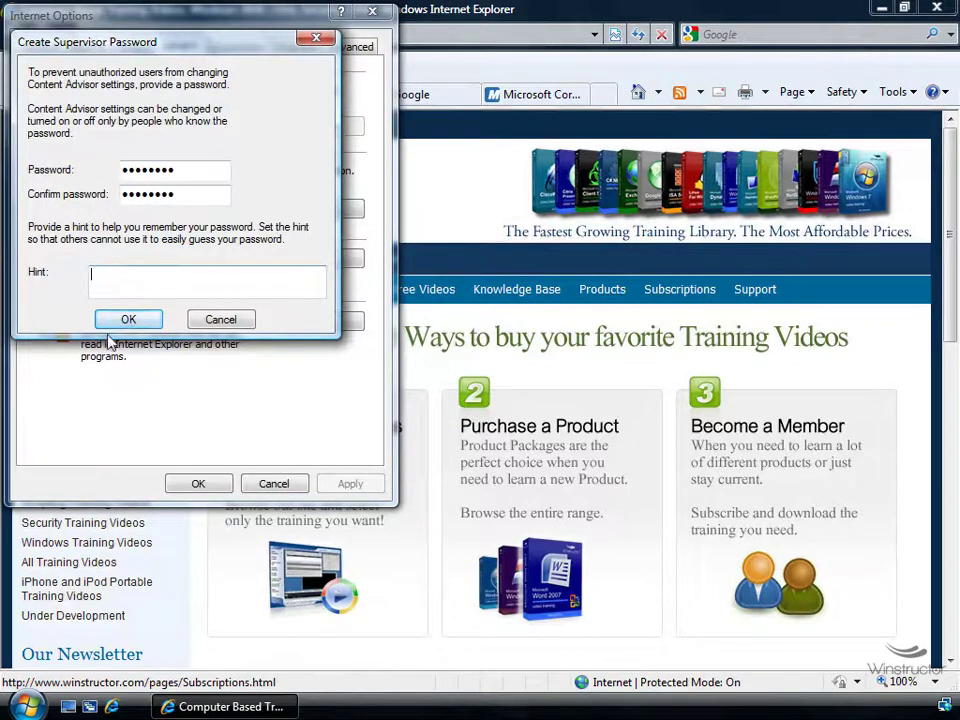
left_click(129, 319)
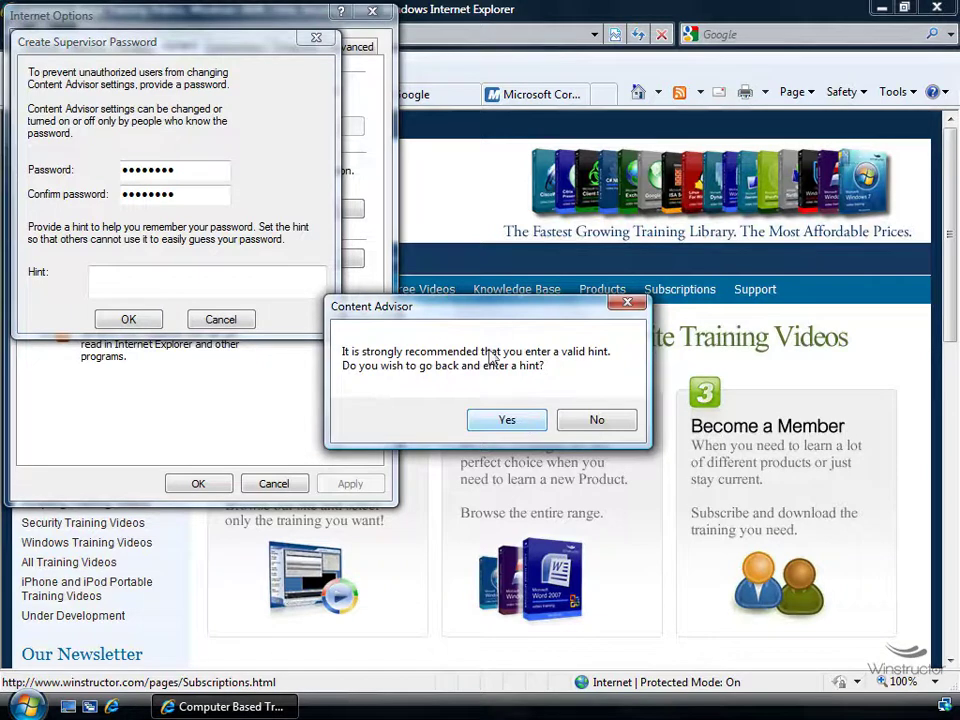
Skip the password hint, acknowledge Content Advisor is enabled, and close Internet Options with OK
left_click(597, 422)
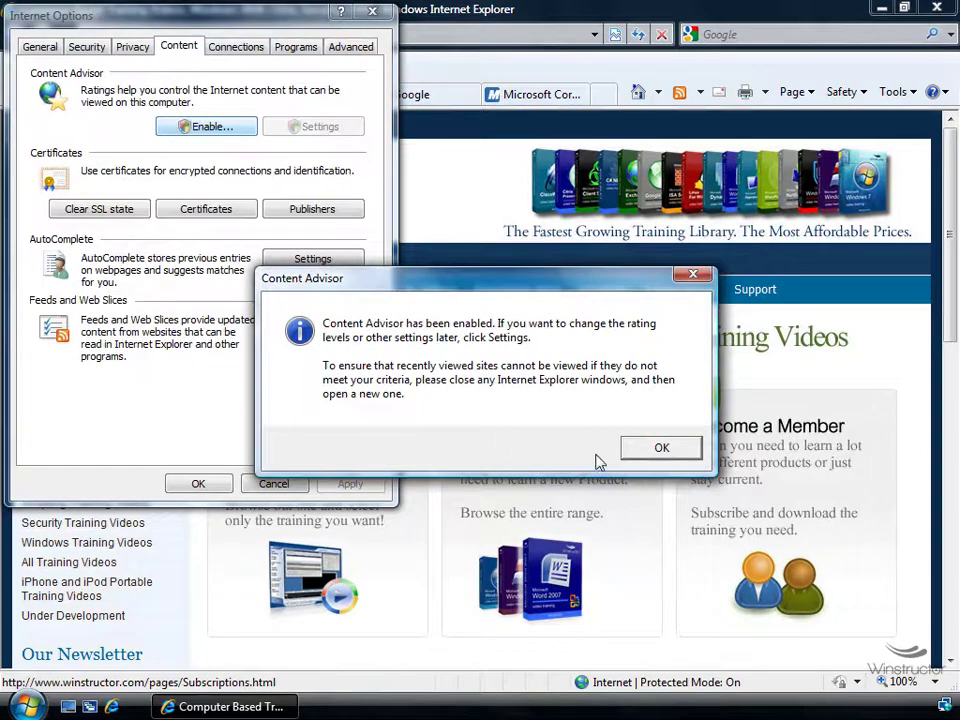
left_click(645, 451)
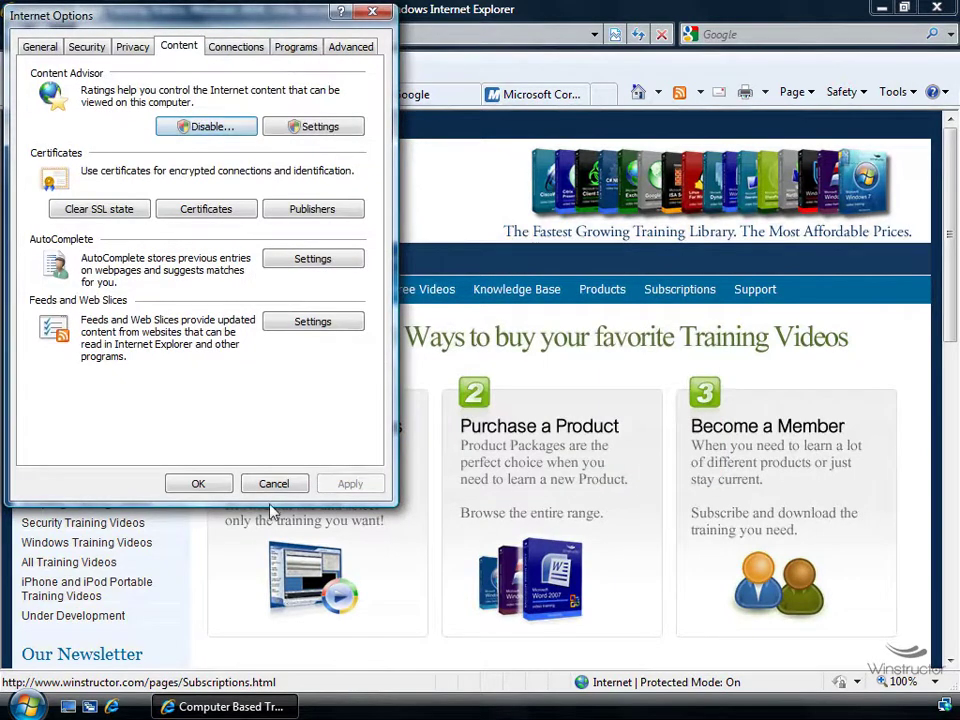
left_click(216, 483)
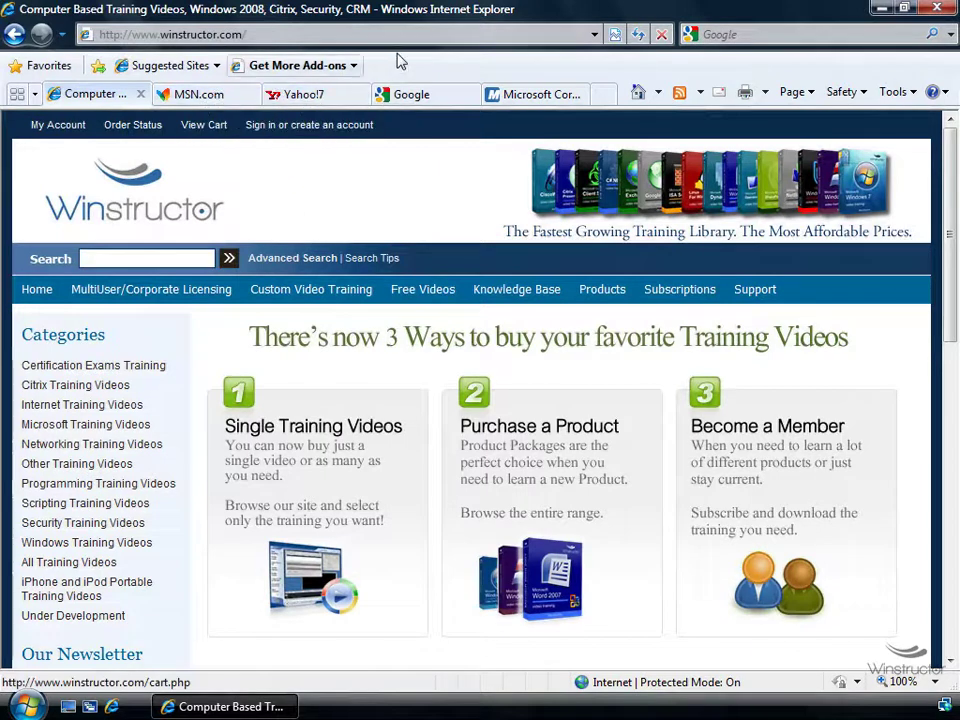
Try loading yahoo in a new tab, cancel Content Advisor's block, and open the Tools menu
key("ctrl+t")
left_click(101, 36)
type("yahoo")
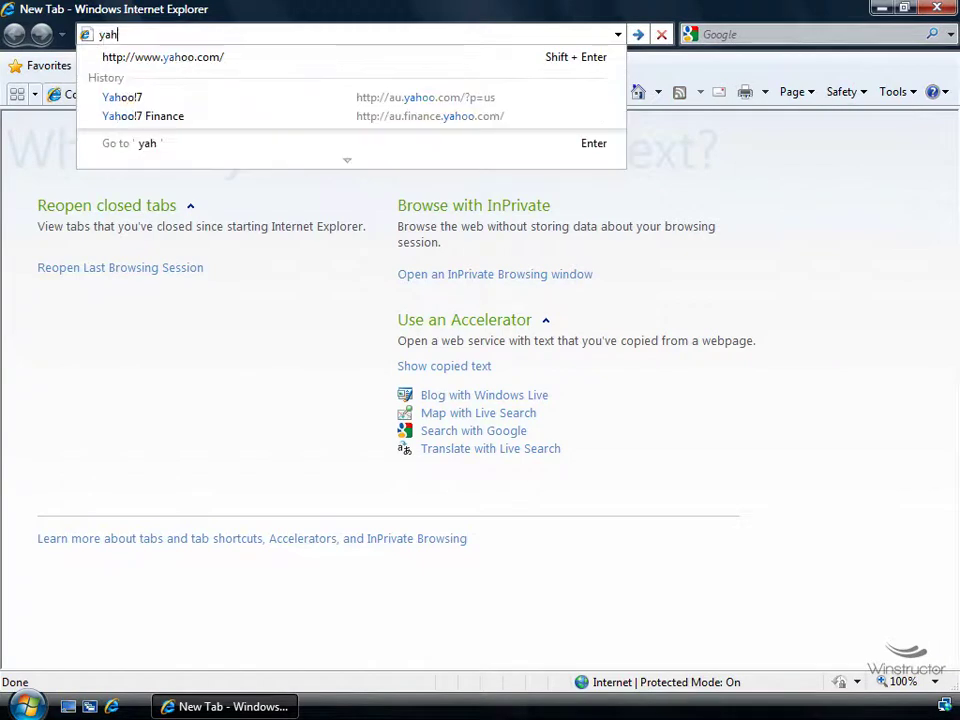
key("ctrl+Return")
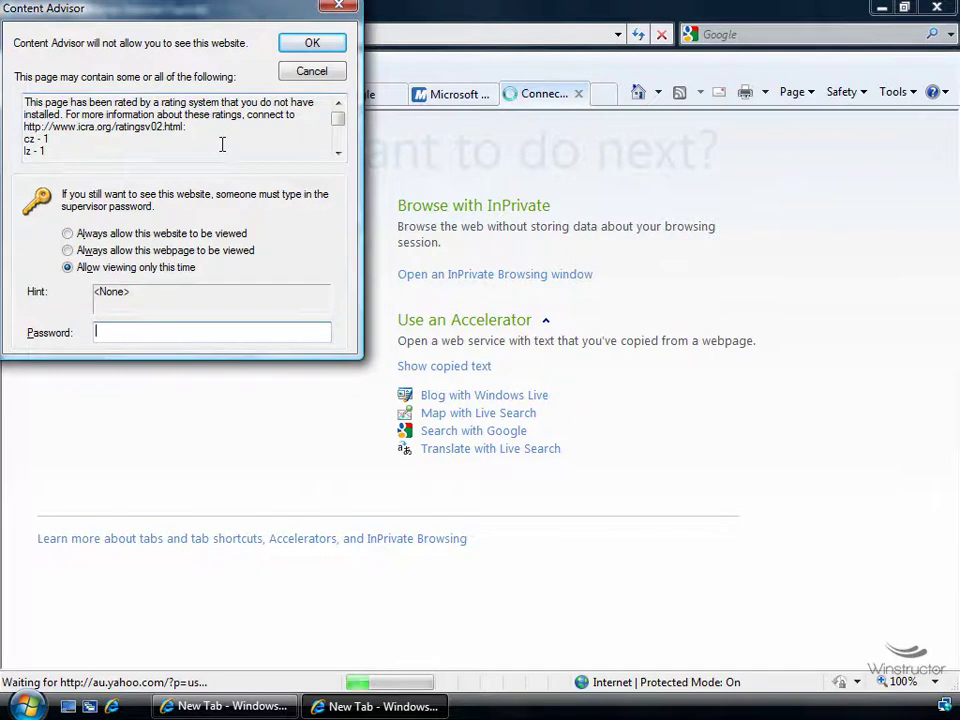
left_click(312, 72)
left_click(915, 93)
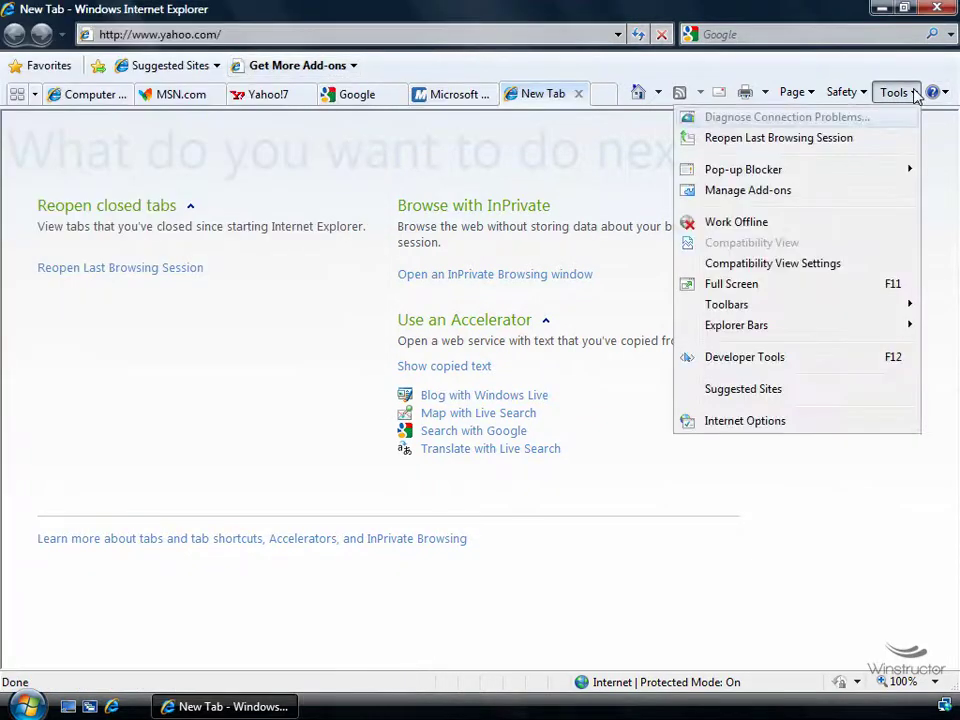
Unlock Content Advisor settings from Internet Options by approving UAC and entering the supervisor password
left_click(823, 428)
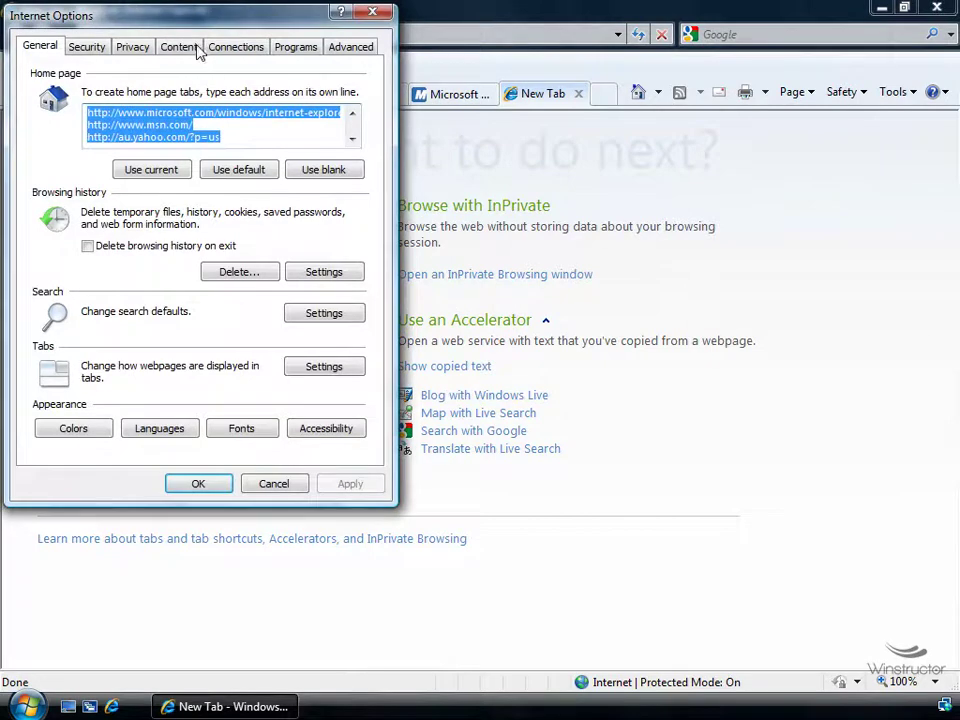
left_click(185, 48)
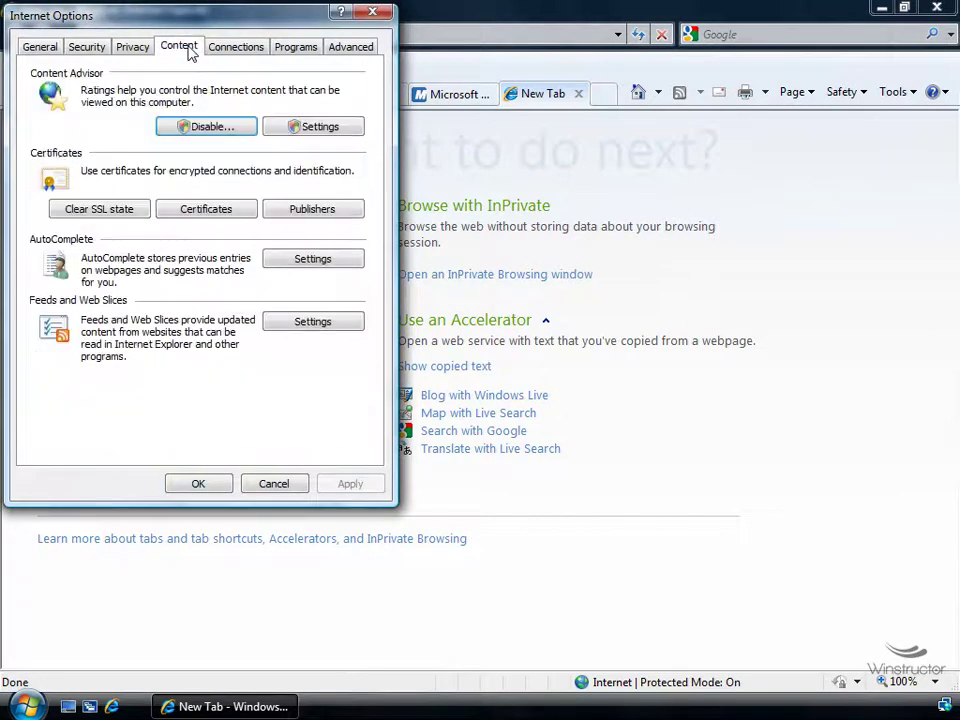
left_click(310, 131)
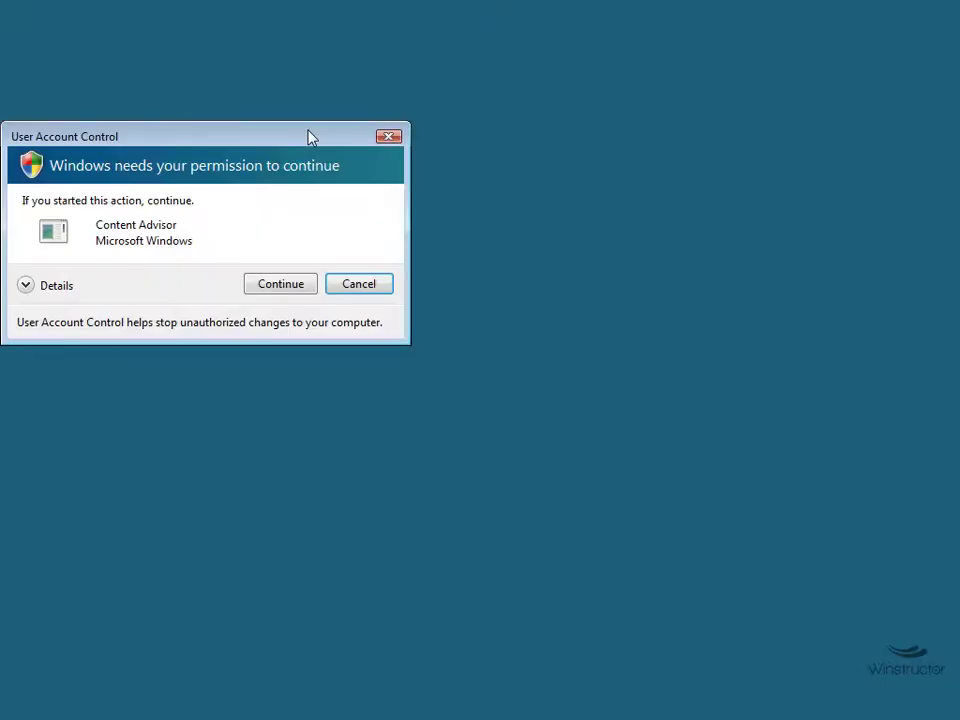
left_click(289, 284)
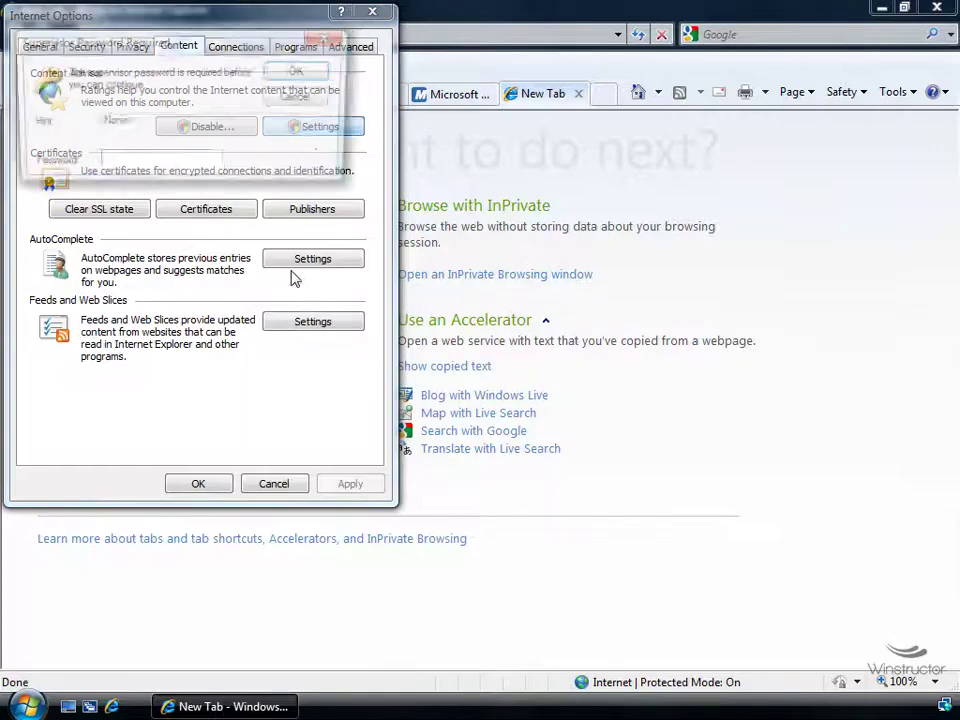
type("password")
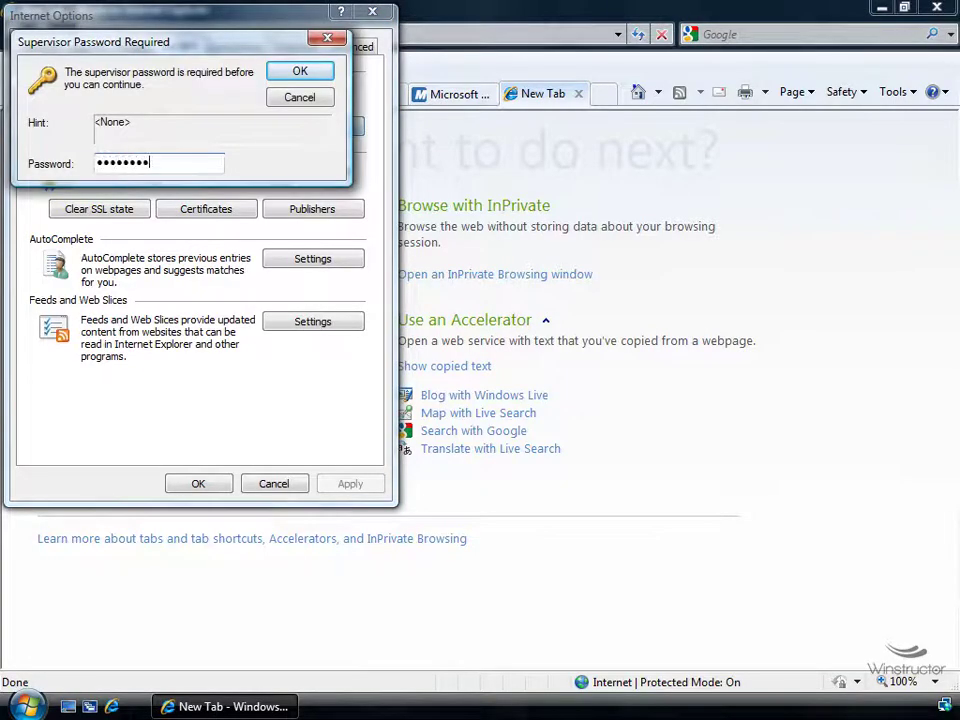
left_click(305, 76)
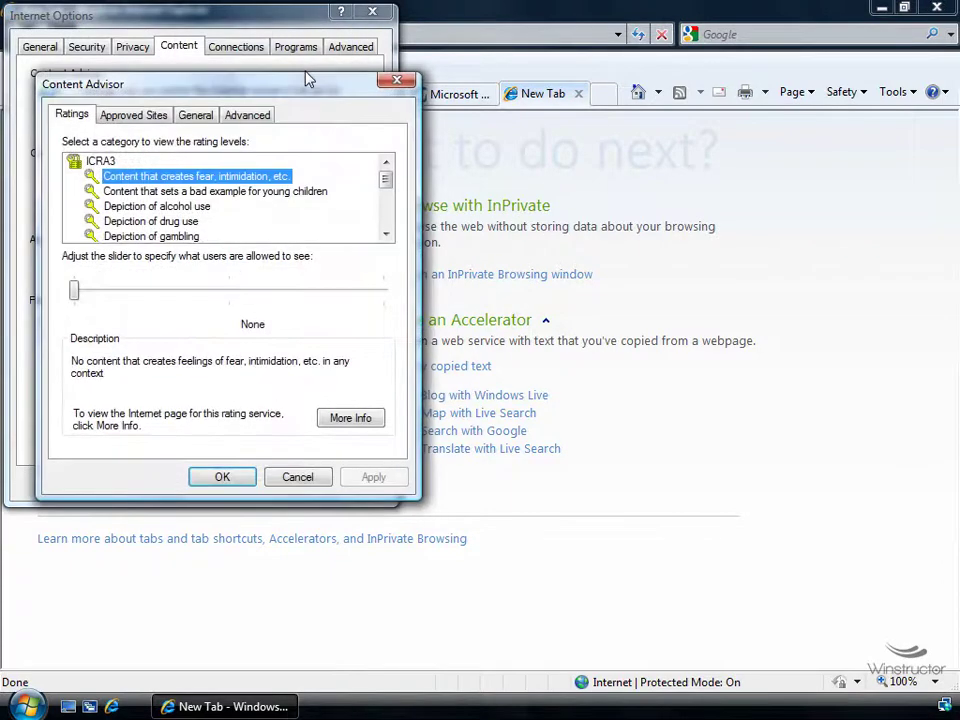
Turn on 'Users can see websites that have no rating' on the General tab and save it
left_click(196, 115)
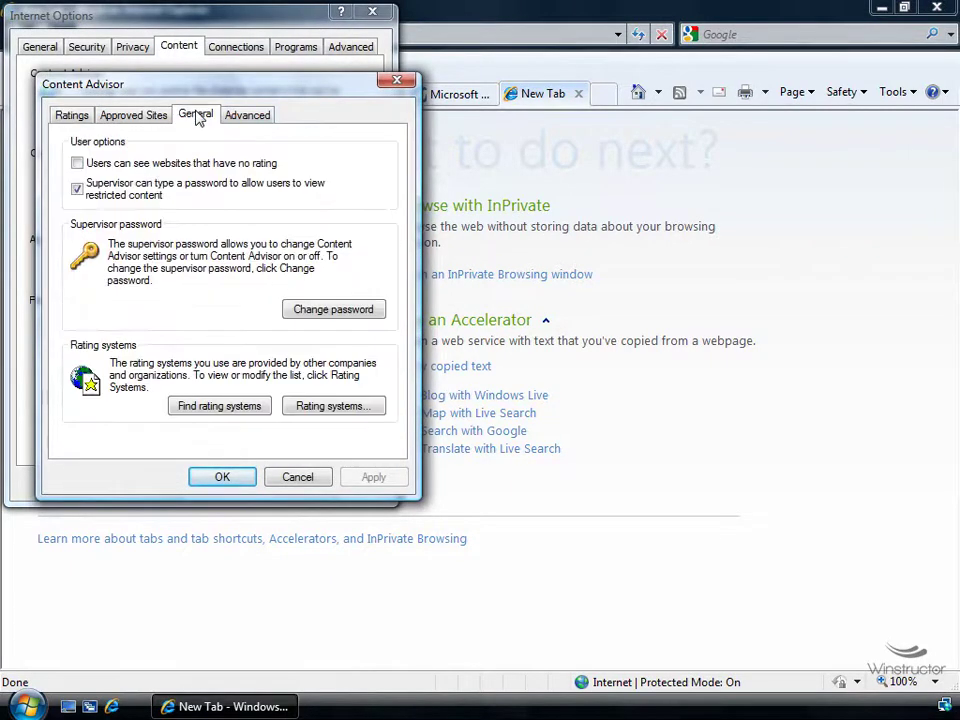
left_click(117, 165)
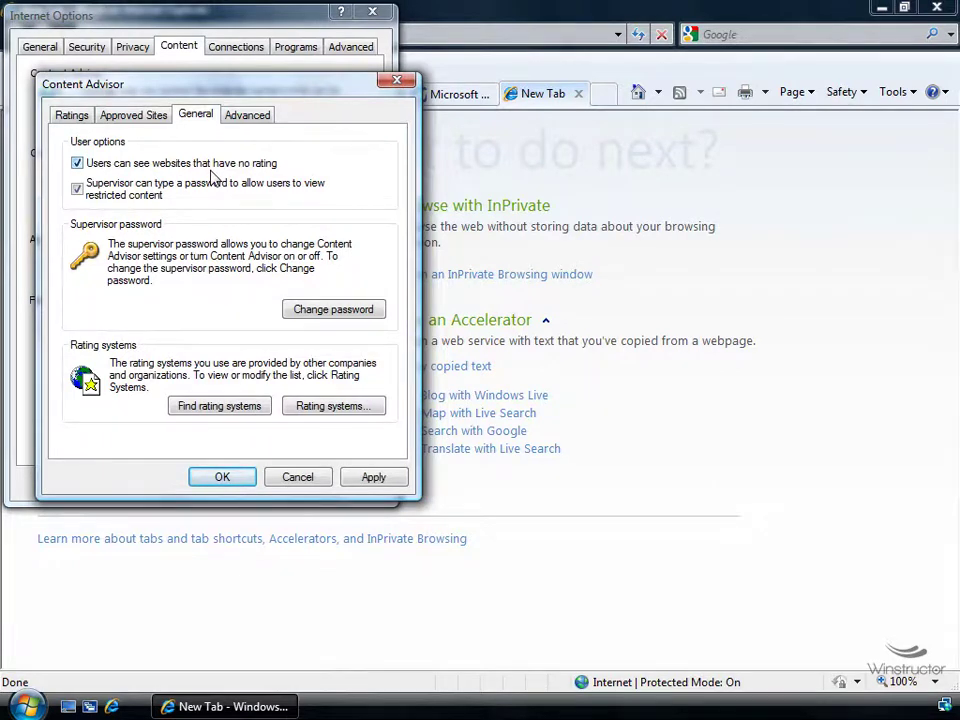
left_click(238, 481)
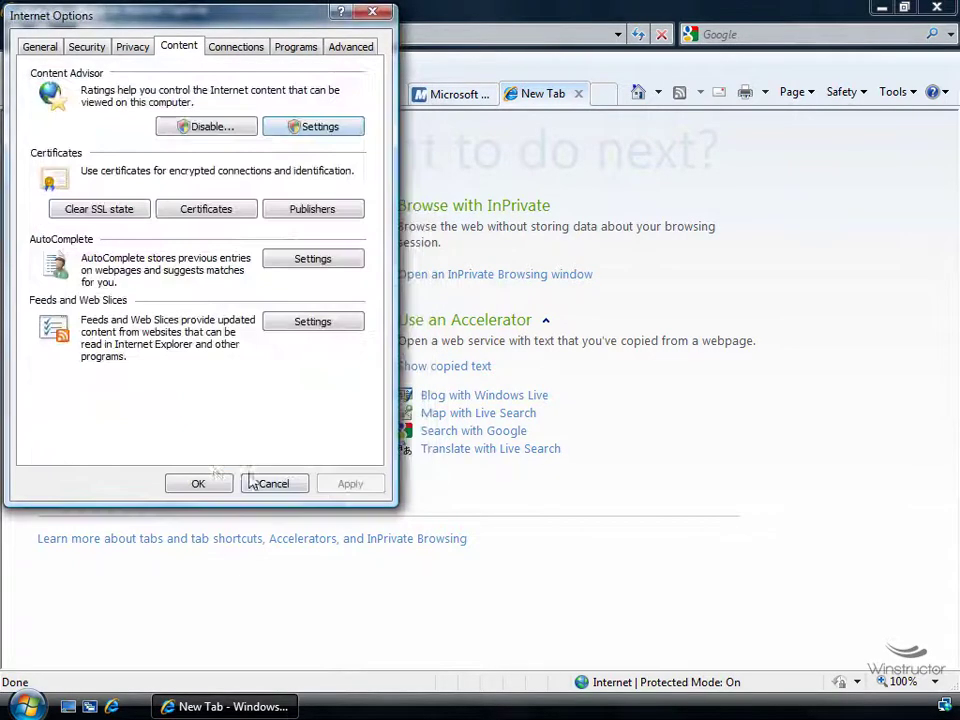
left_click(216, 488)
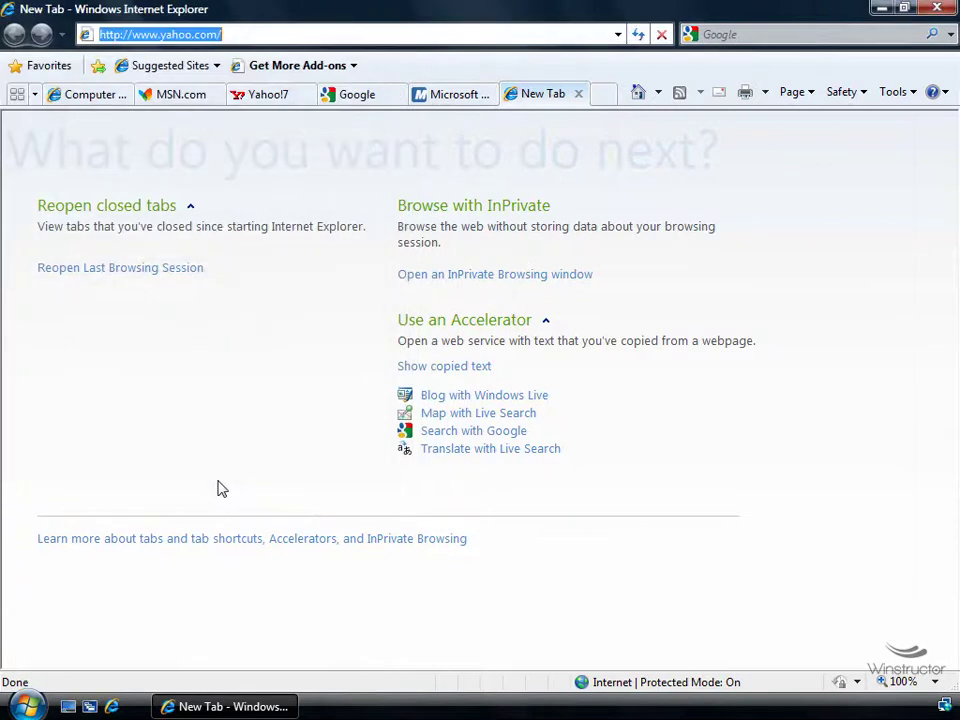
Load the Yahoo!7 home page (au.yahoo.com) in a new tab by entering 'yahoo' as the address
left_click(294, 32)
key("Return")
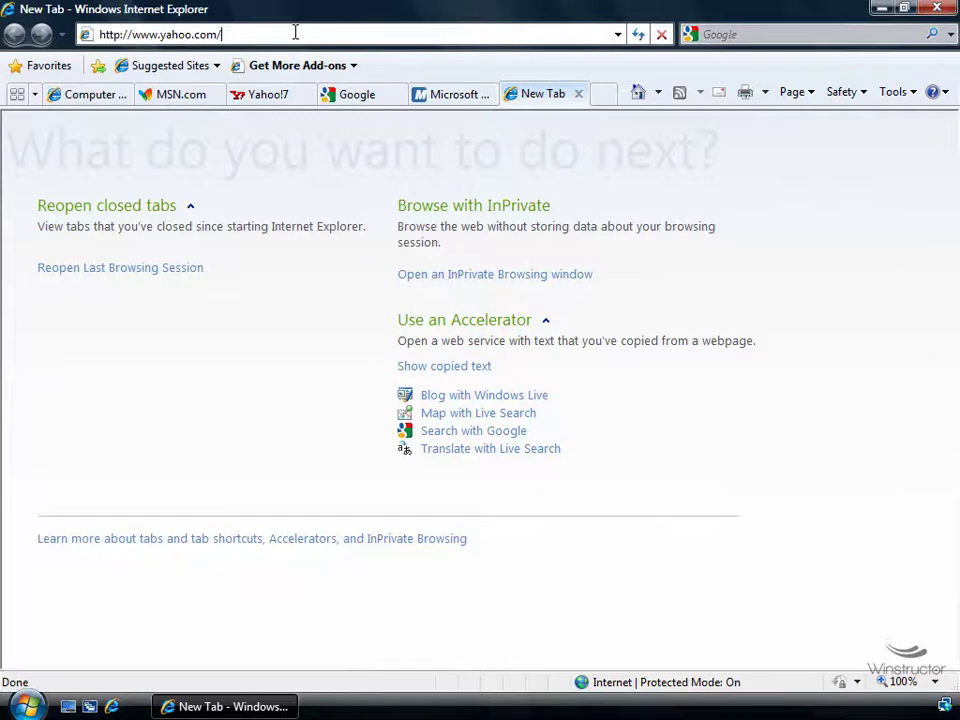
key("ctrl+t")
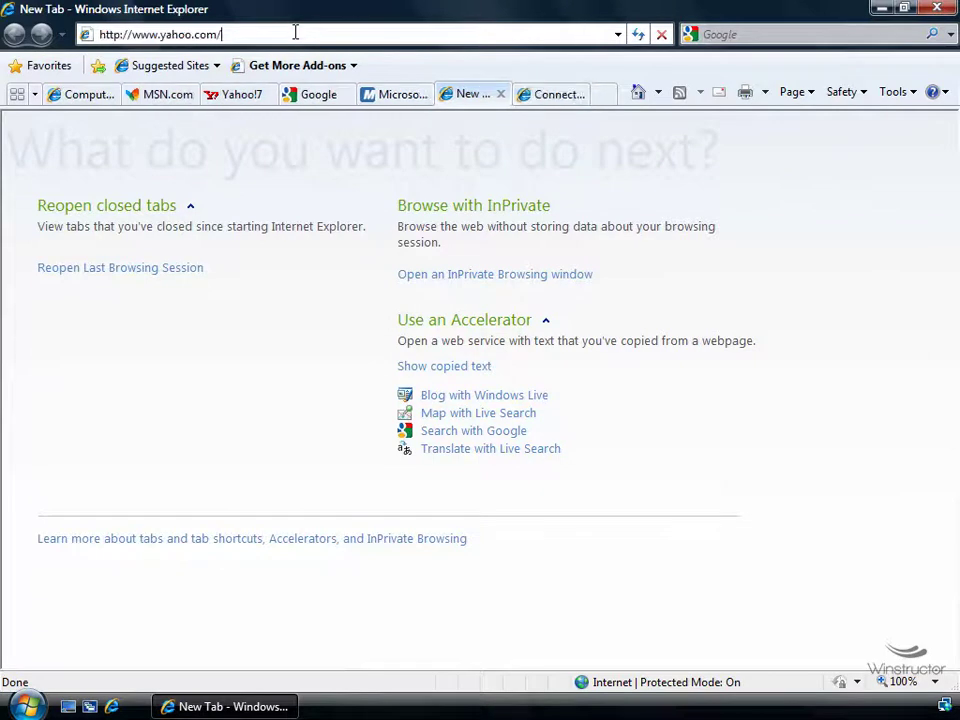
type("about:")
key("BackSpace")
key("BackSpace")
key("BackSpace")
key("BackSpace")
key("BackSpace")
key("BackSpace")
type("yahoo")
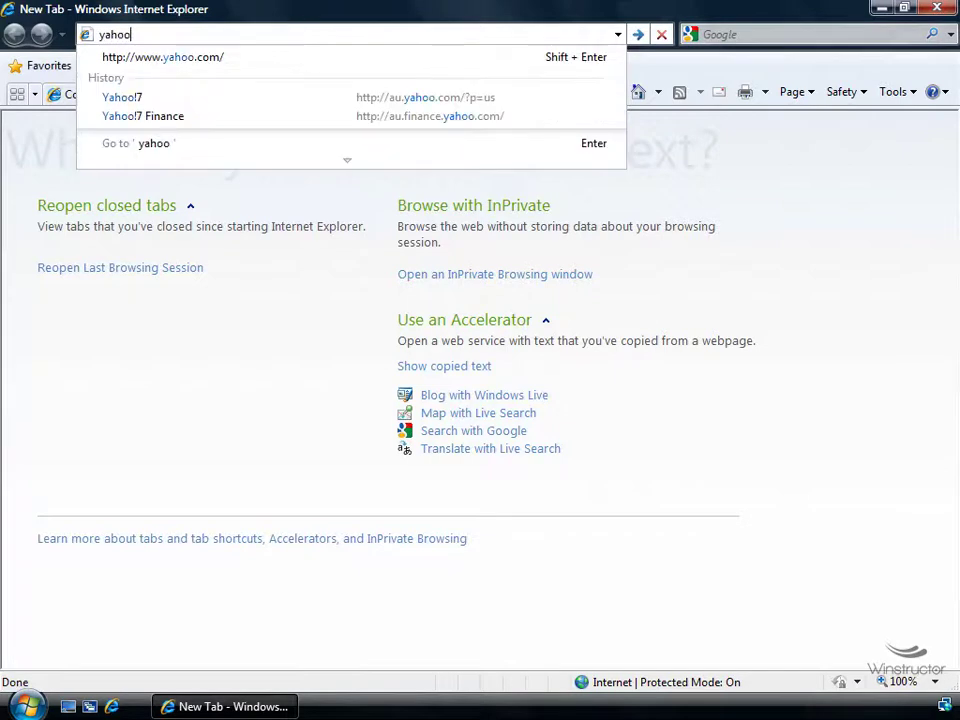
key("shift+Return")
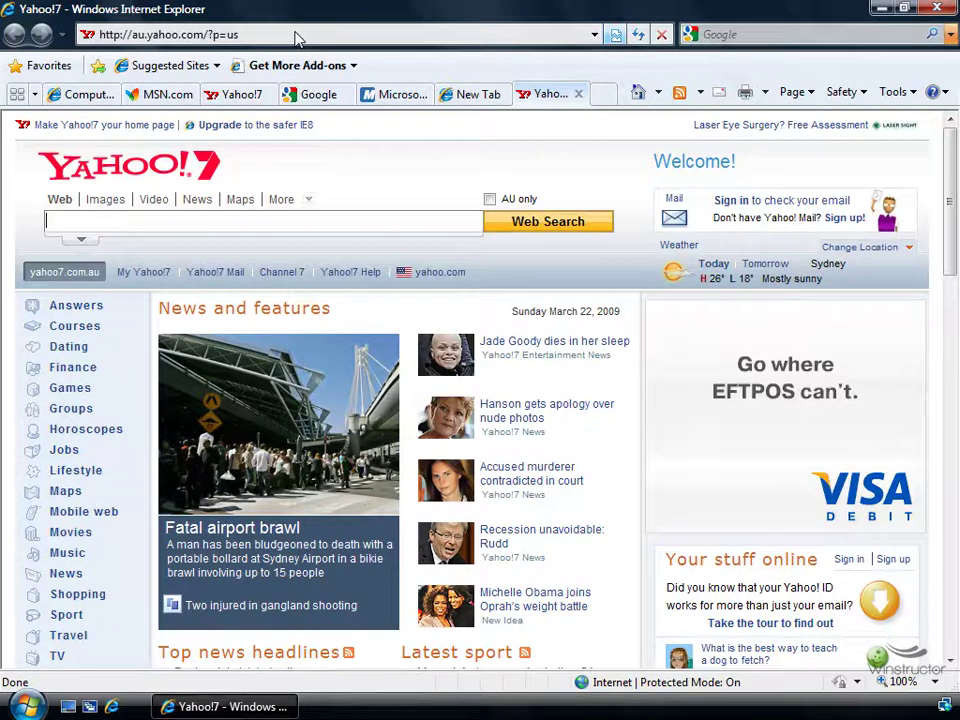
left_click(902, 100)
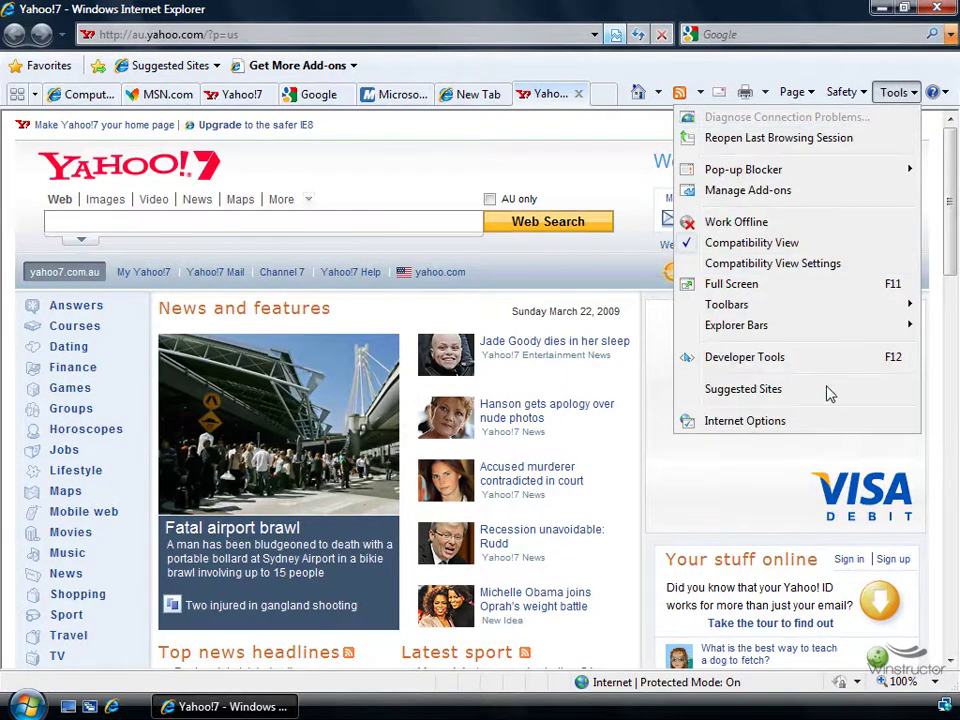
Check the Connections tab's LAN settings, leaving no proxy or automatic configuration, then view Programs
left_click(823, 421)
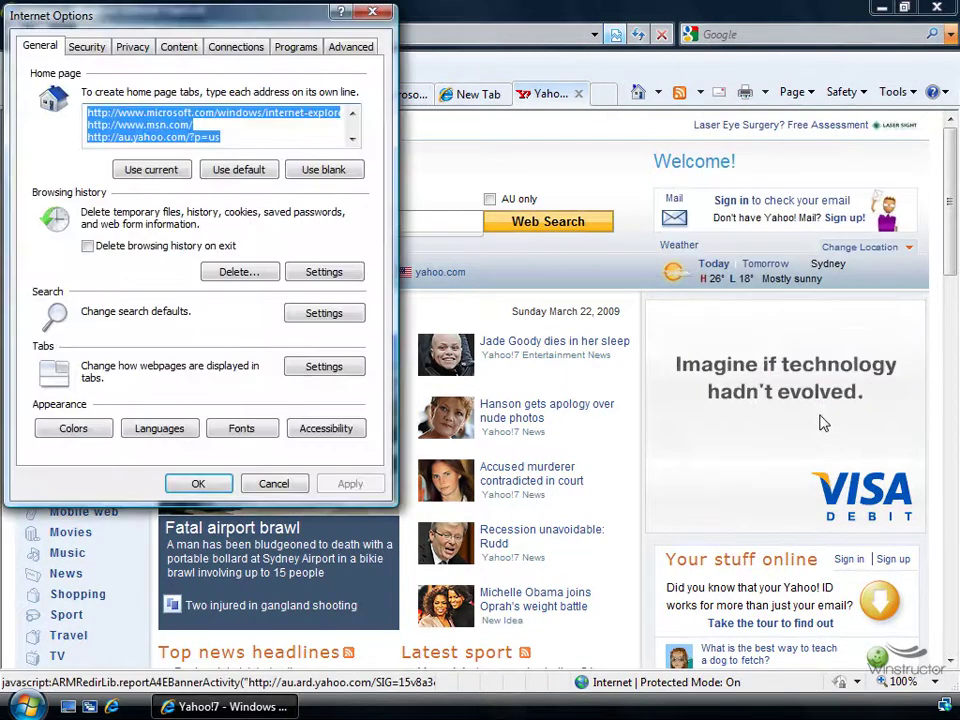
left_click(250, 52)
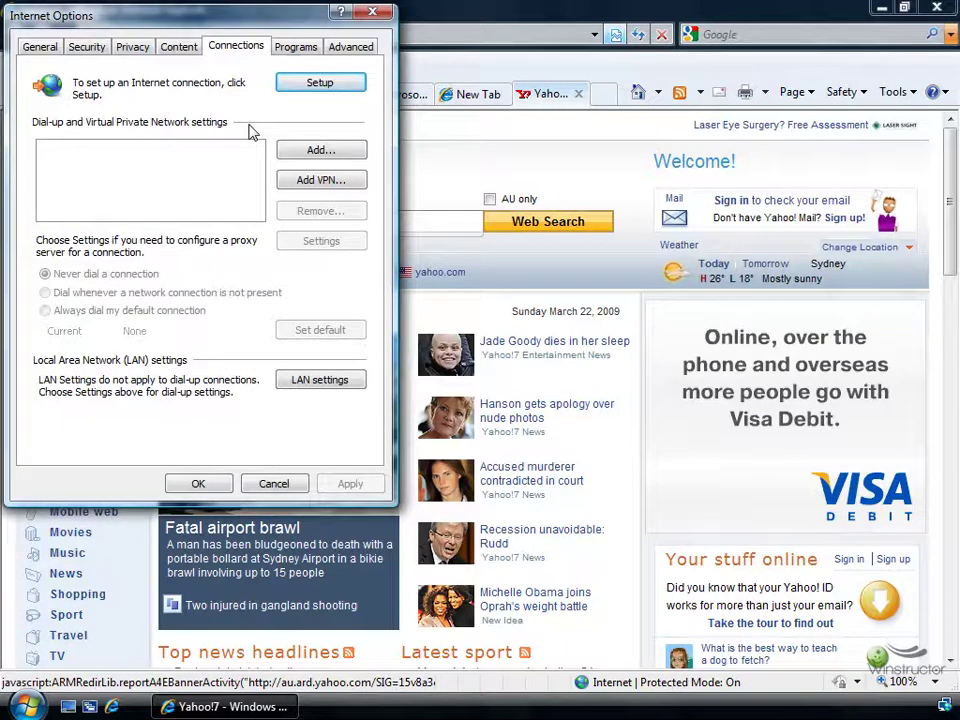
left_click(317, 387)
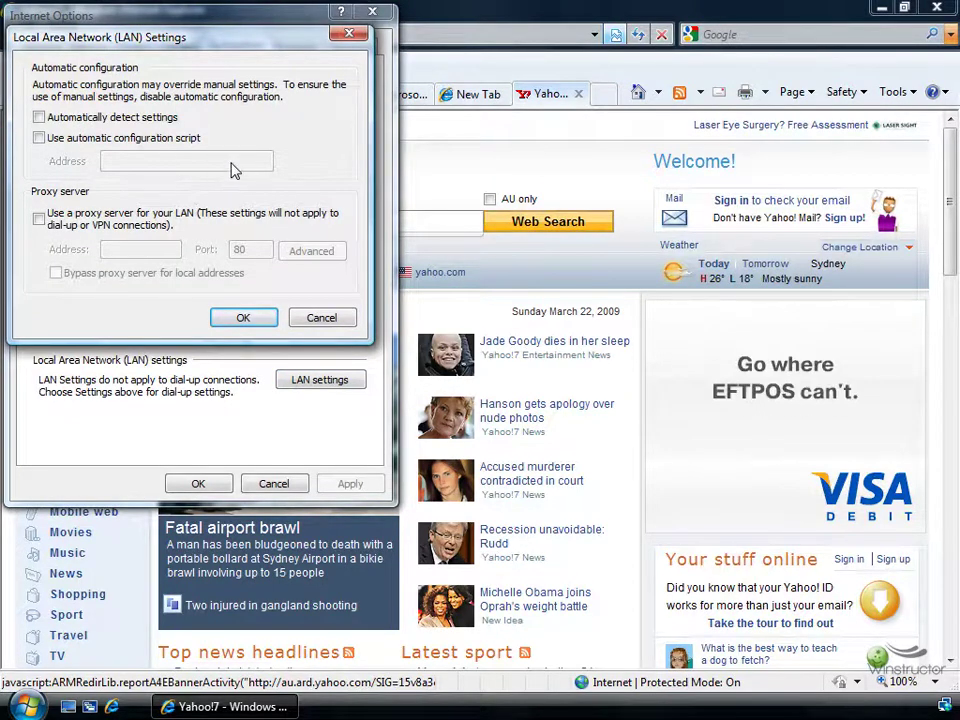
left_click(322, 318)
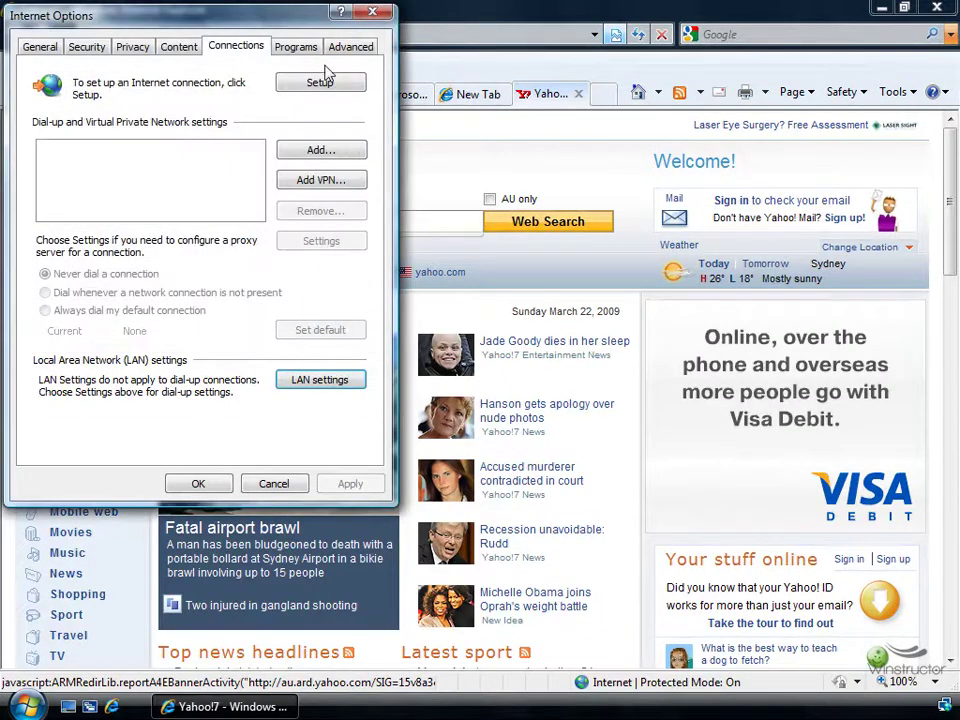
left_click(305, 50)
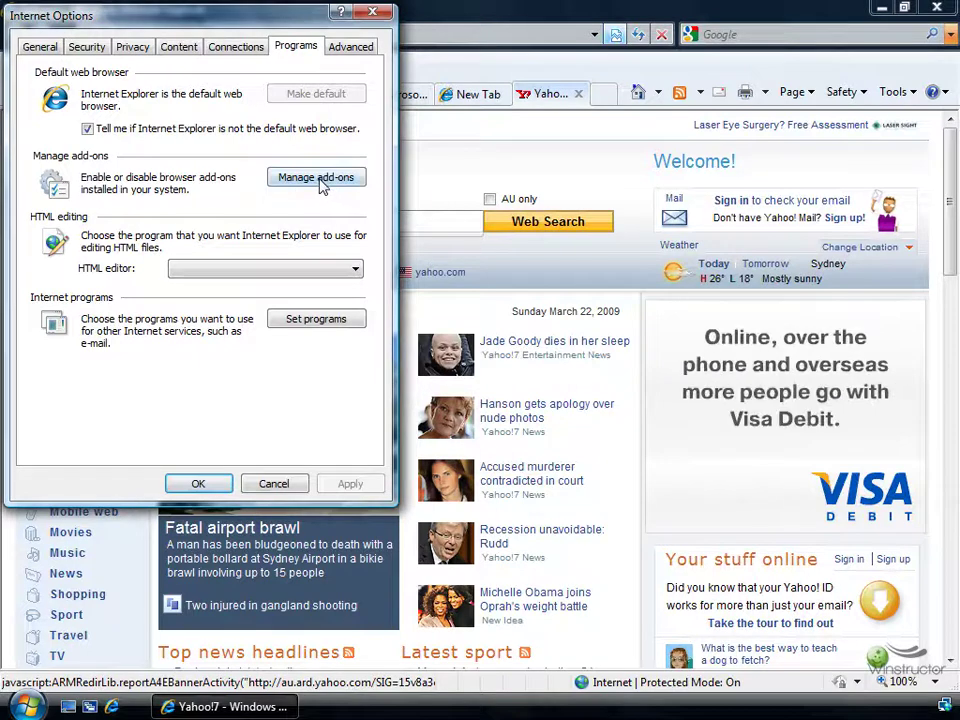
left_click(282, 275)
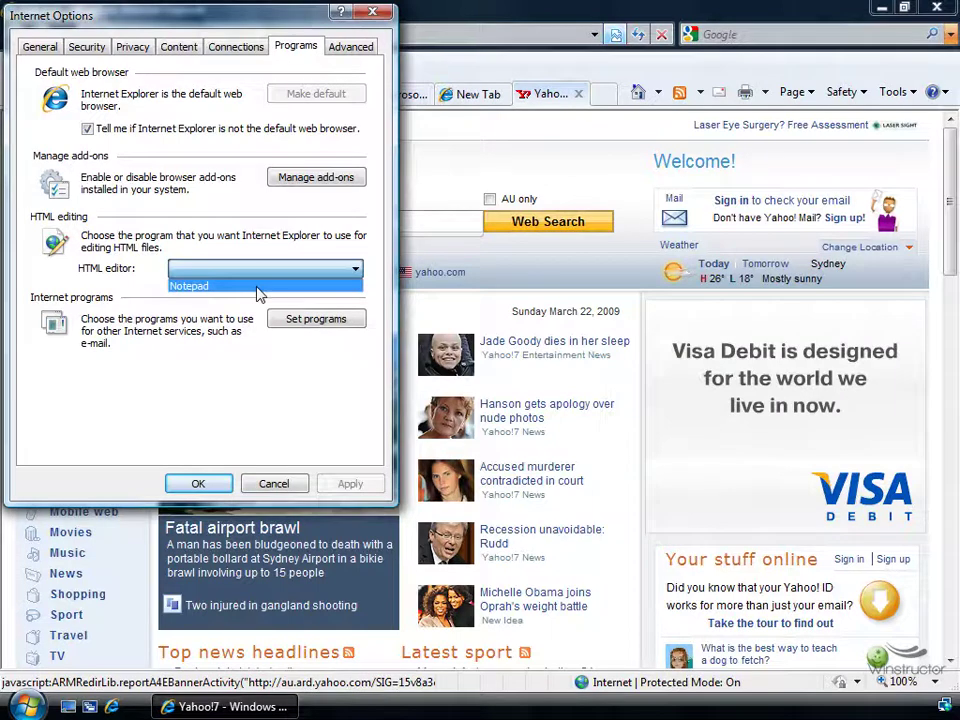
left_click(235, 366)
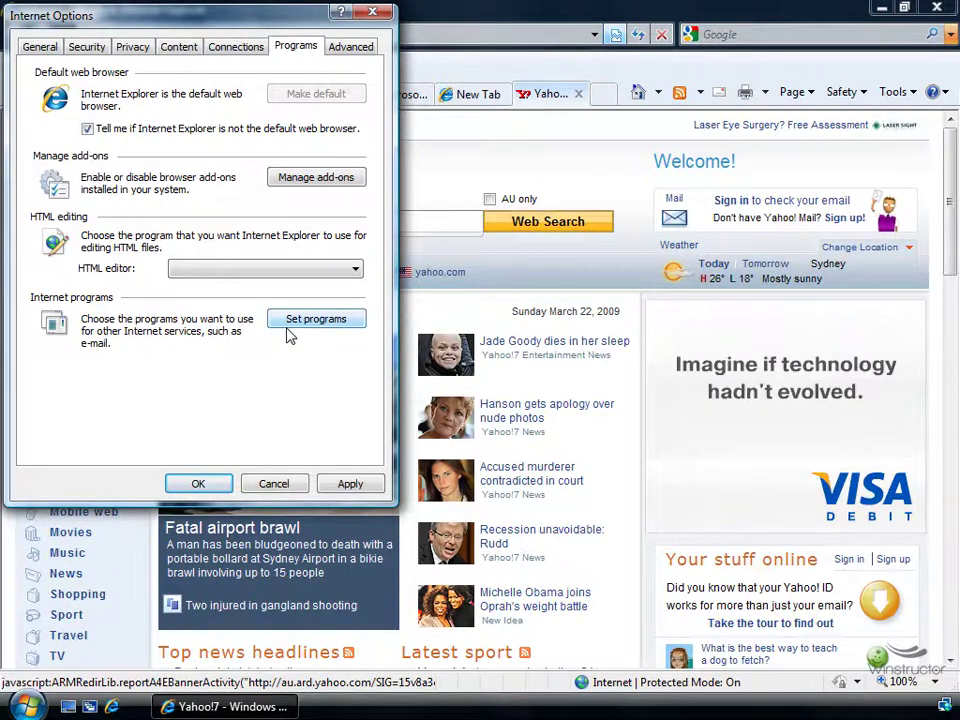
left_click(322, 325)
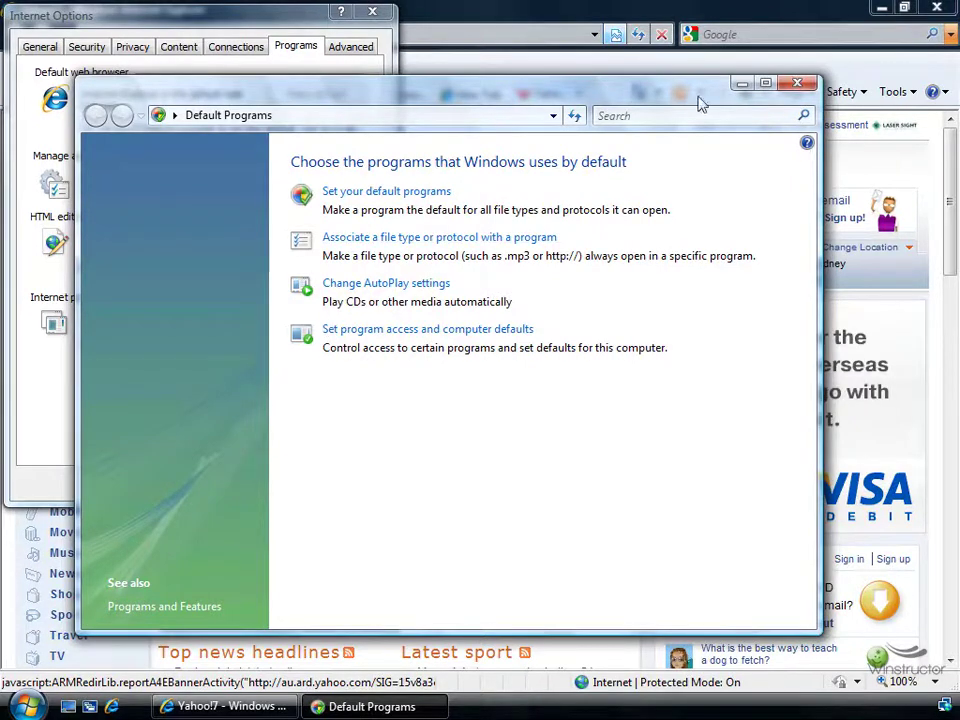
left_click(797, 83)
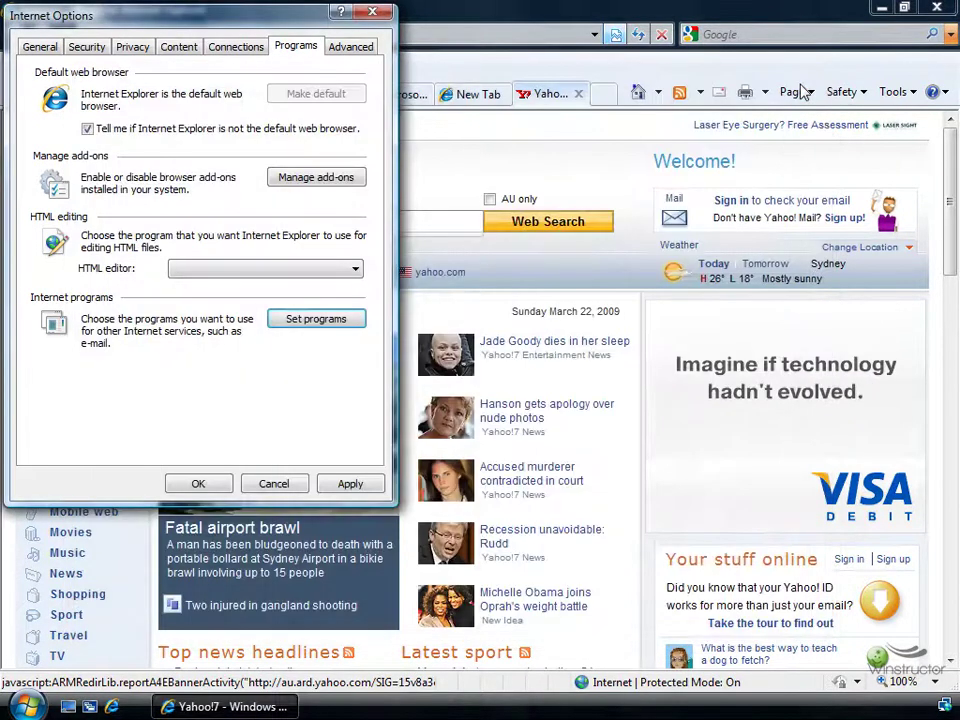
Review the Advanced settings list, then cancel out of Internet Options back to Yahoo!7
left_click(355, 48)
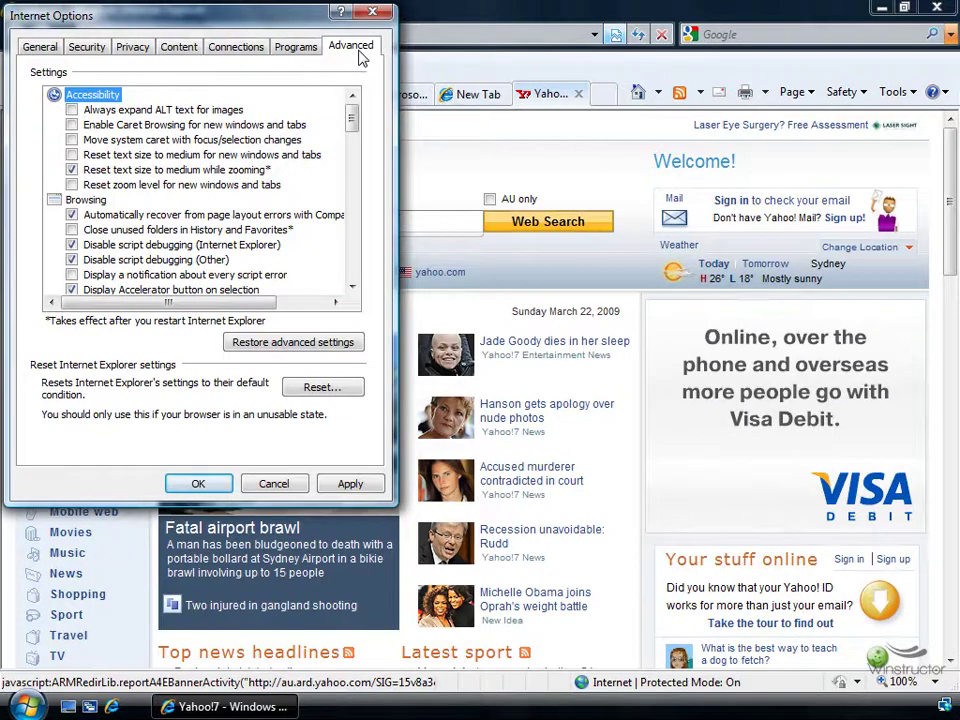
left_click(273, 484)
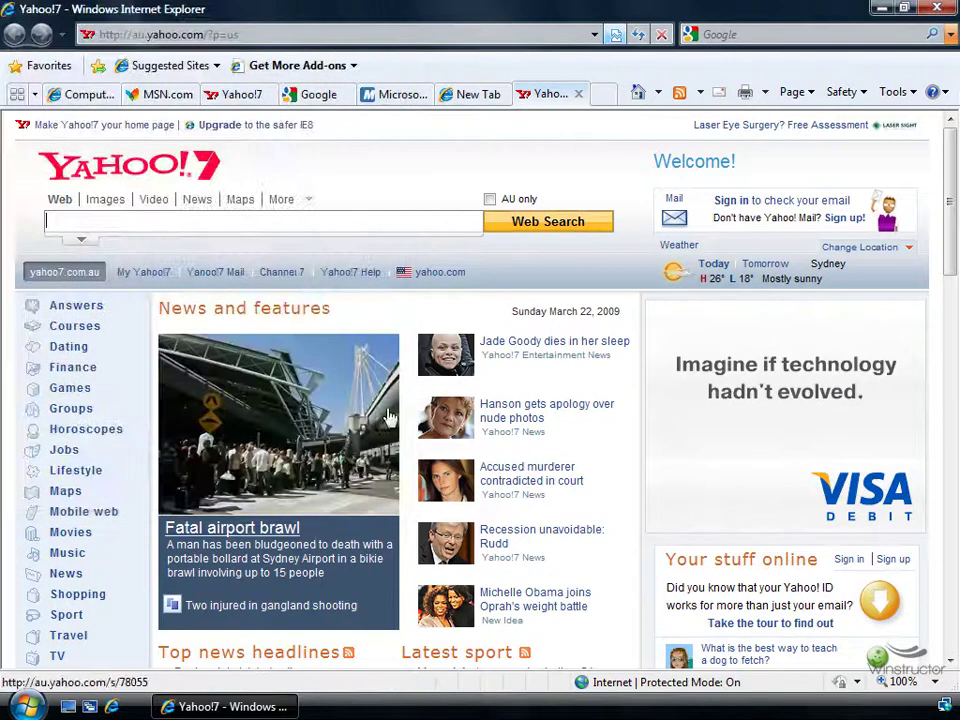
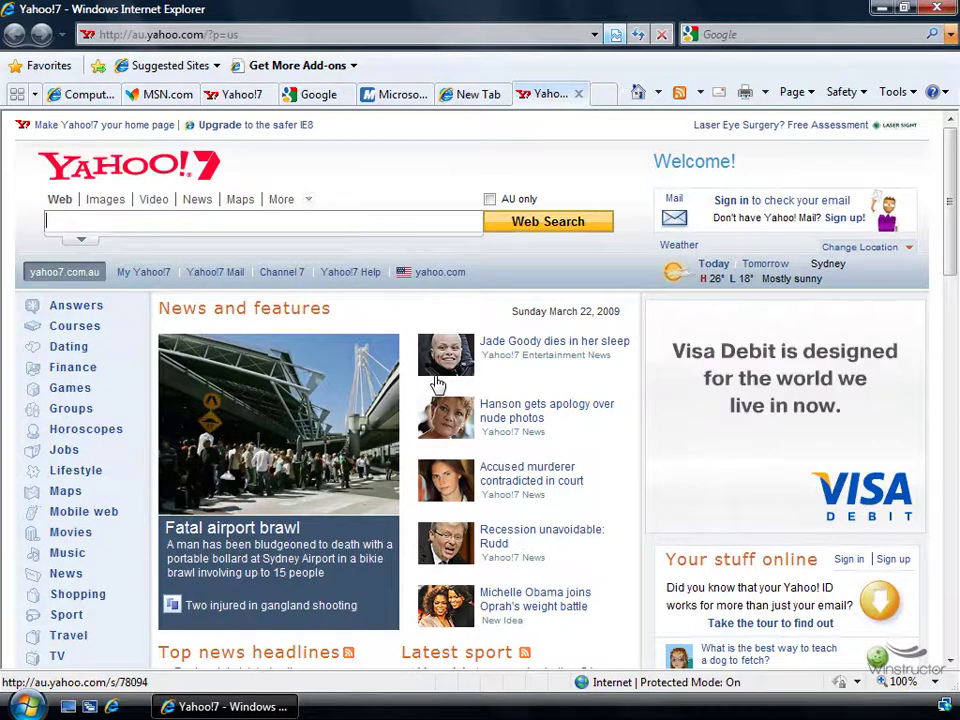
Load ie8.ebay.com and scroll down to its Visual Search, Accelerator and Web Slices panels
left_click(344, 34)
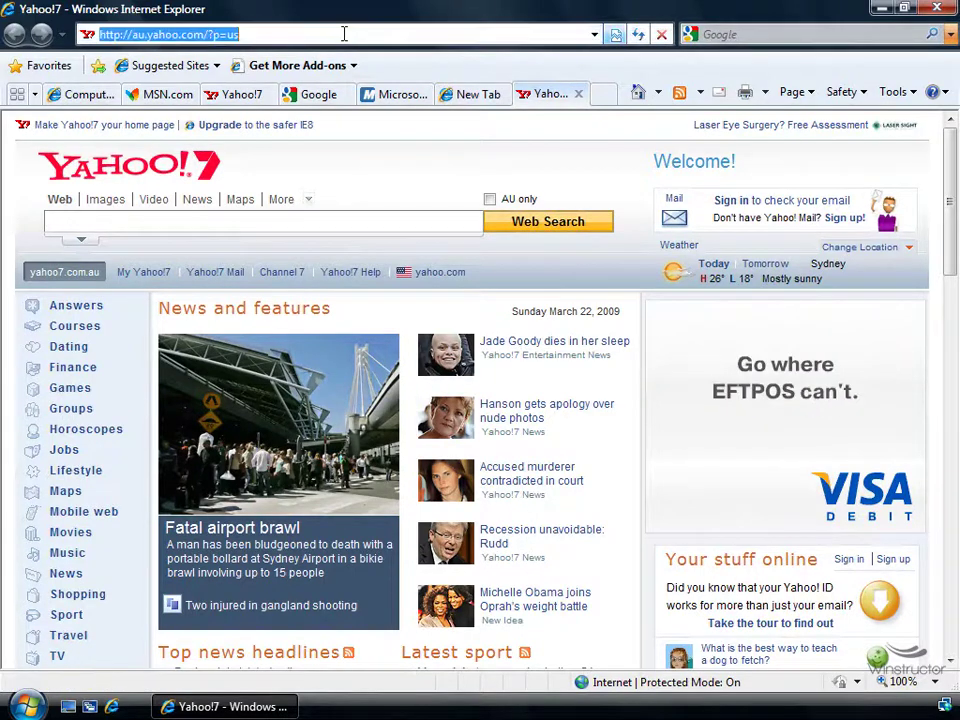
type("ie")
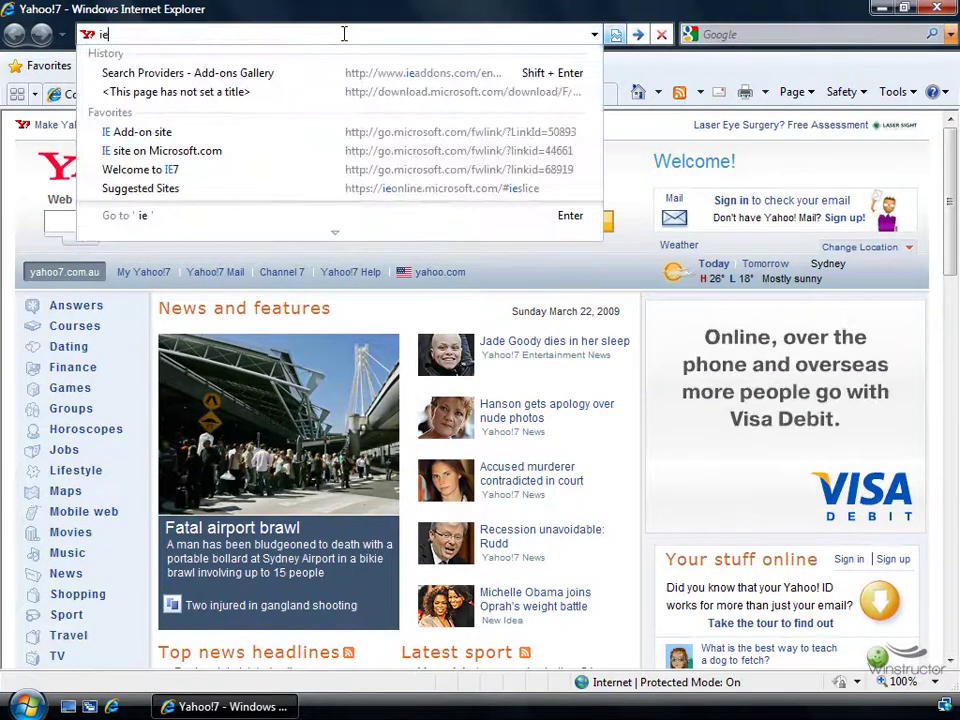
type("8.ebay.com")
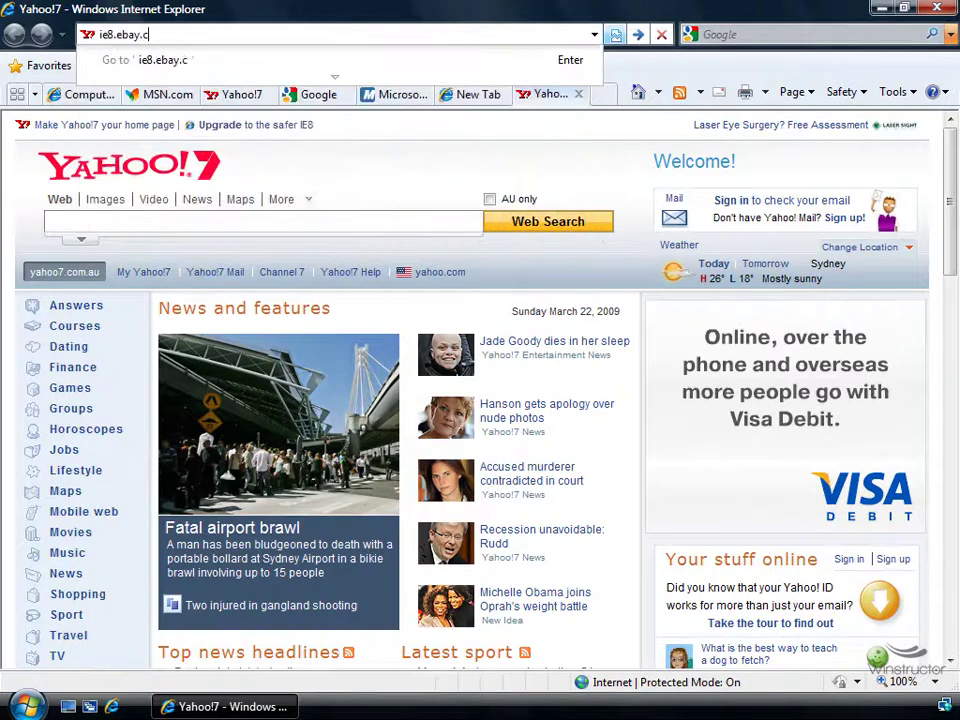
key("Return")
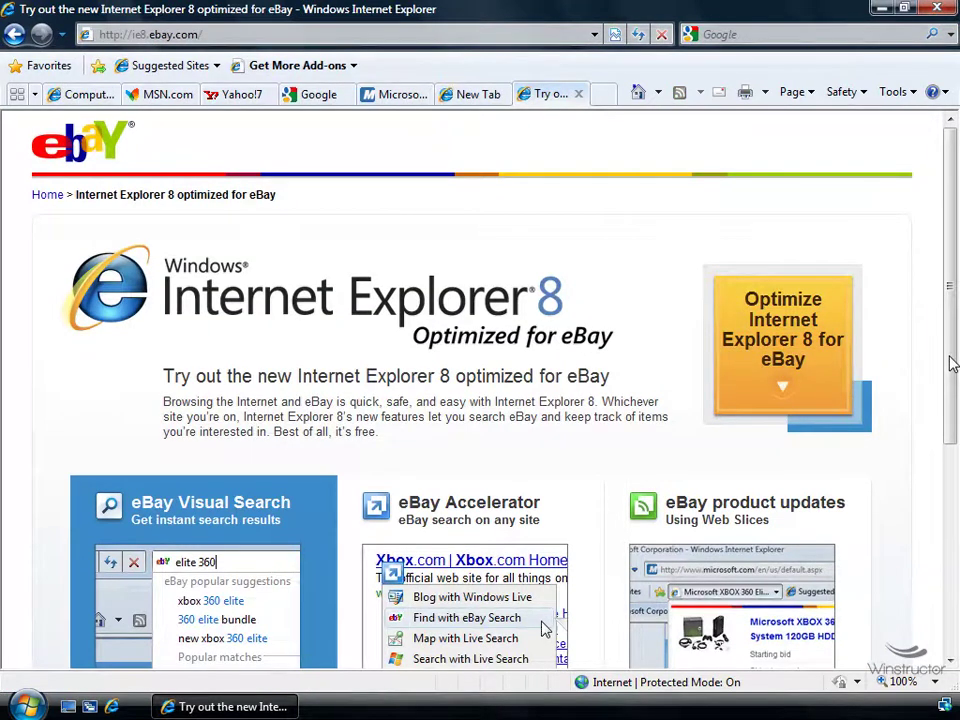
scroll(952, 365, "down", 3)
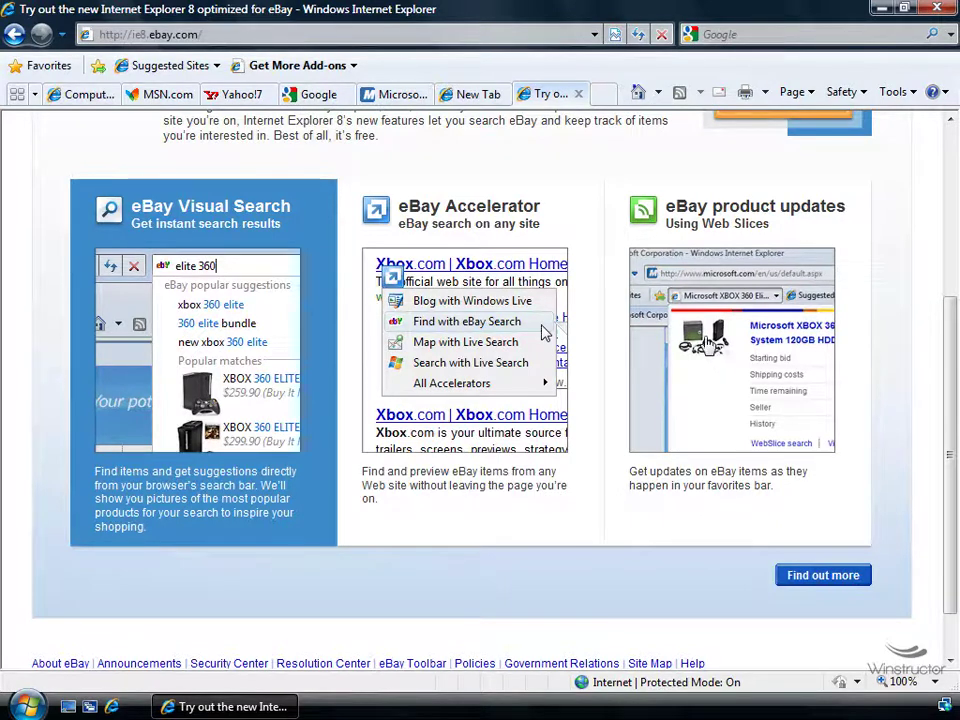
Open a new window, close its welcome, MSN.com, Yahoo!7 and Google tabs, and load liveslices.com/Gallery.aspx
left_click(117, 706)
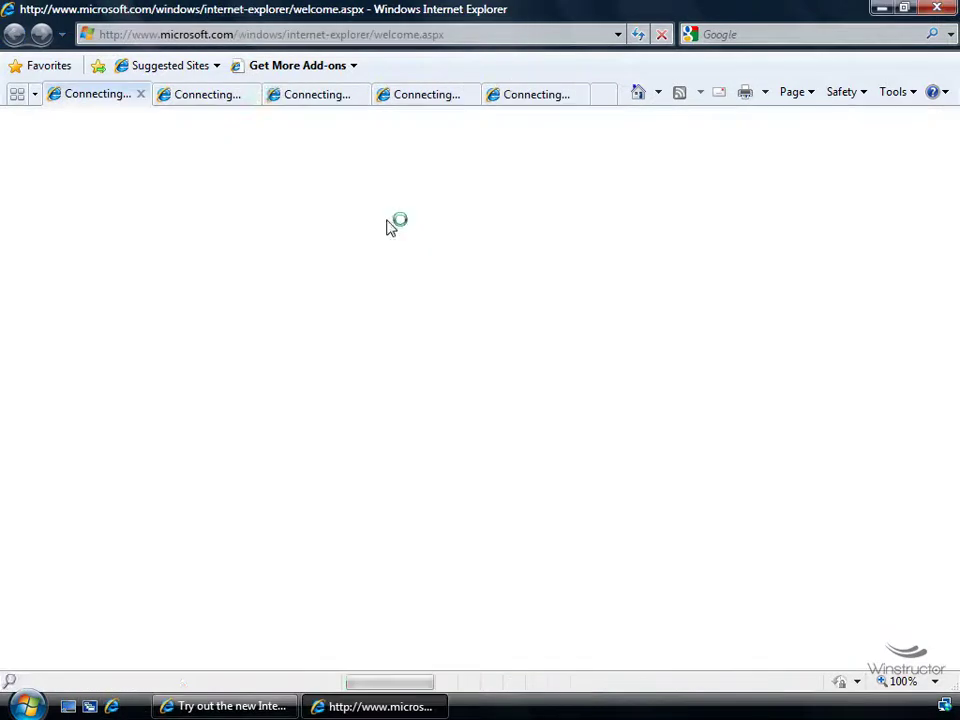
left_click(139, 95)
left_click(168, 95)
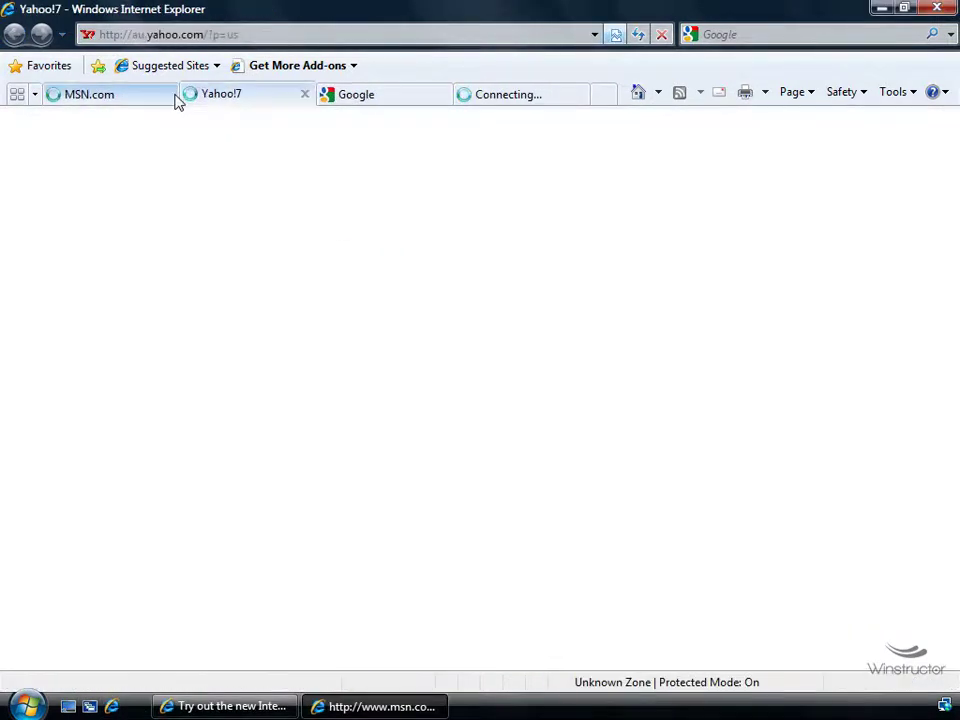
left_click(200, 95)
left_click(200, 95)
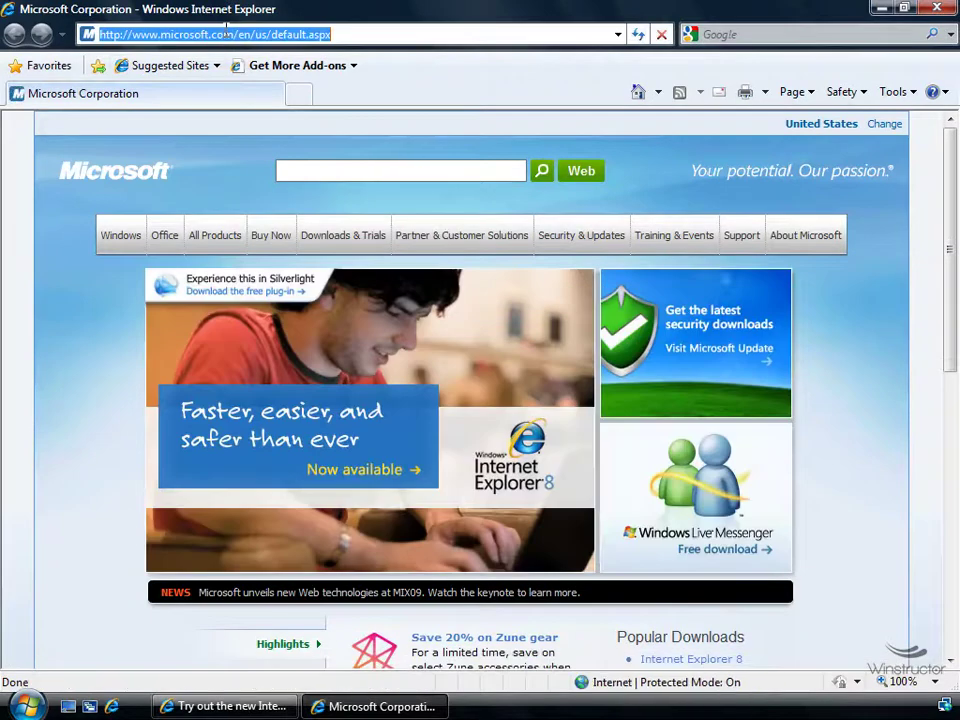
type("http://liveslices.com/Gallery.aspx")
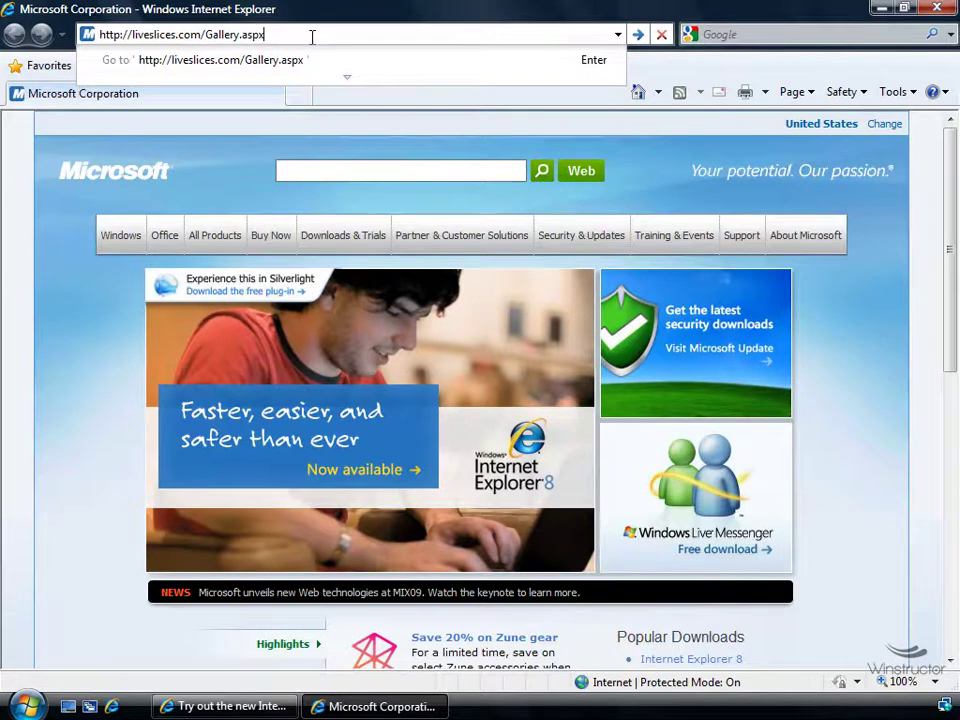
key("Return")
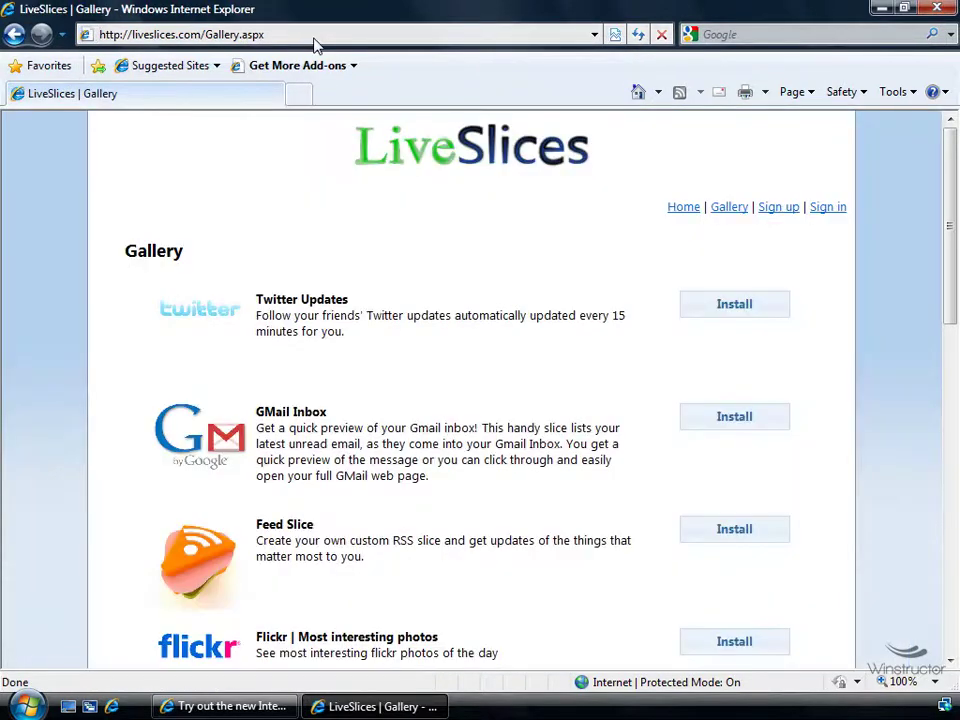
Install the Feed Slice, decline the sign-up, and click into the empty Feed Url field
left_click(738, 538)
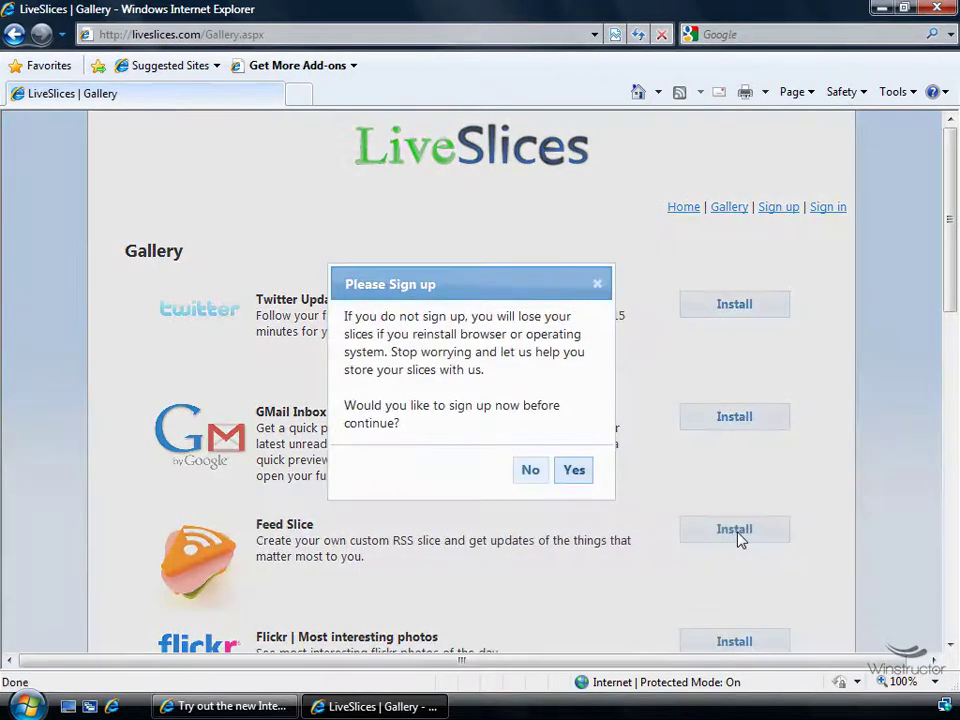
left_click(531, 471)
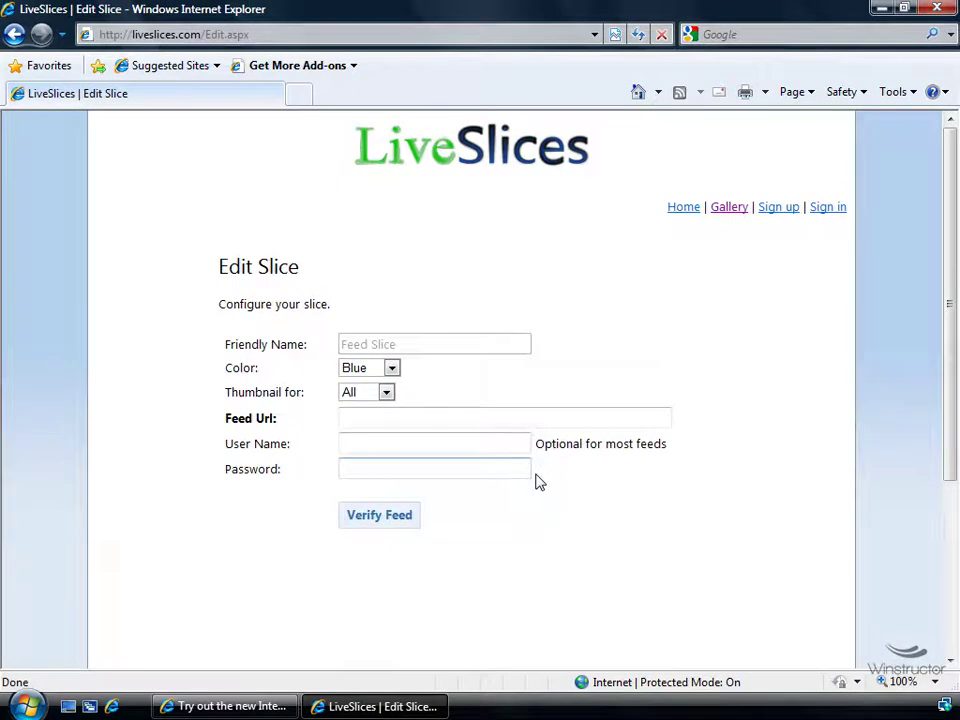
left_click(396, 421)
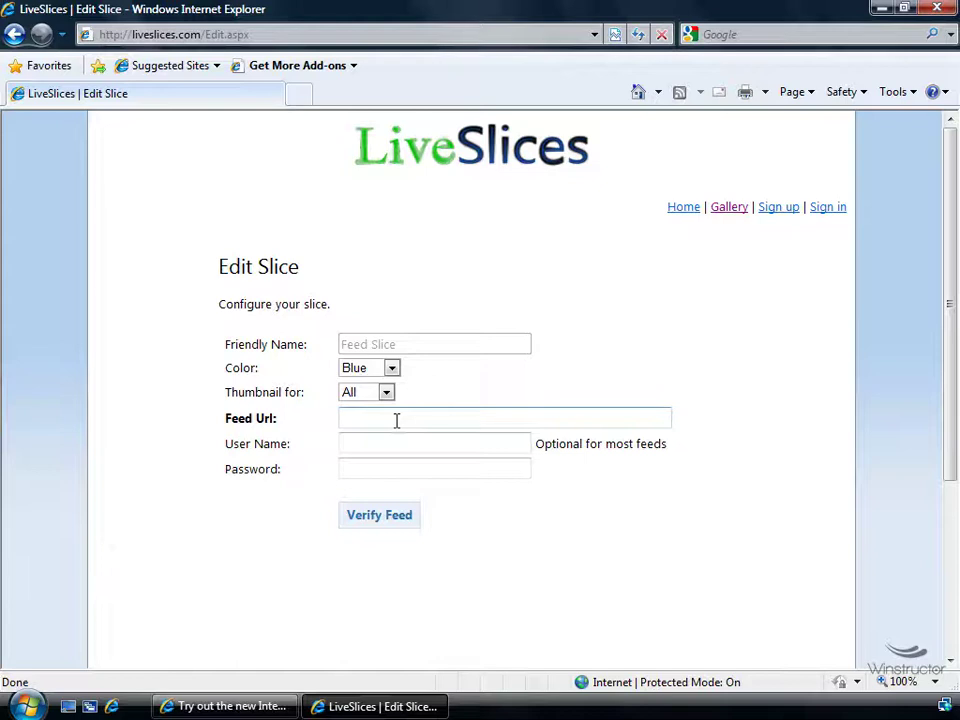
In the eBay window, go to winstructor.com using the address suggestion
left_click(170, 706)
left_click(452, 36)
type("winst")
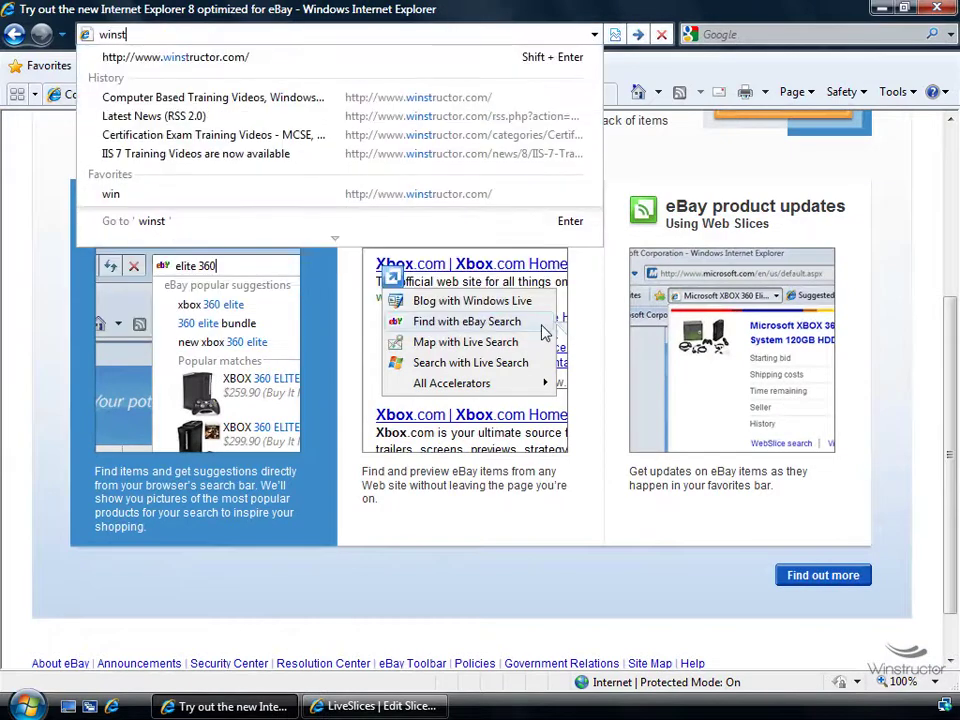
key("Down")
key("Return")
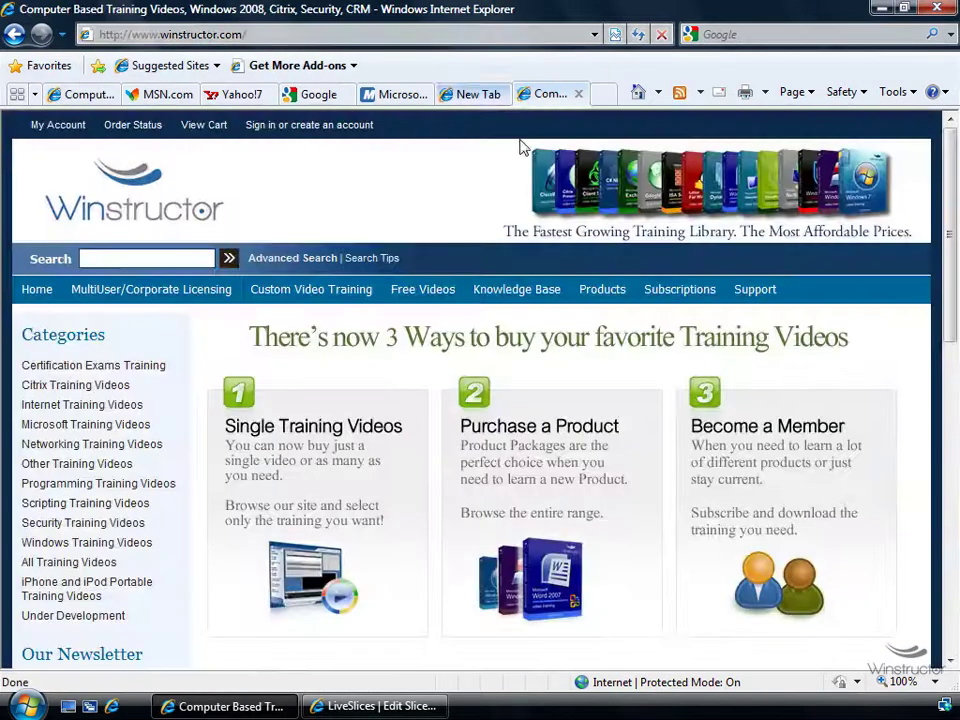
Open Winstructor's Latest News RSS feed and copy its address
left_click(679, 93)
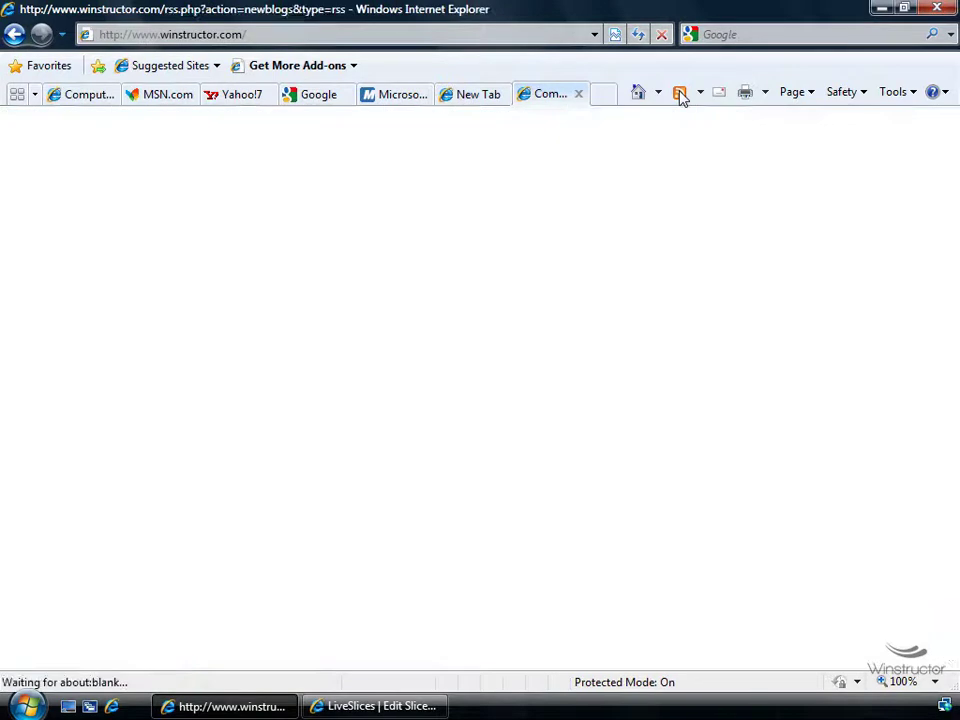
left_click(449, 34)
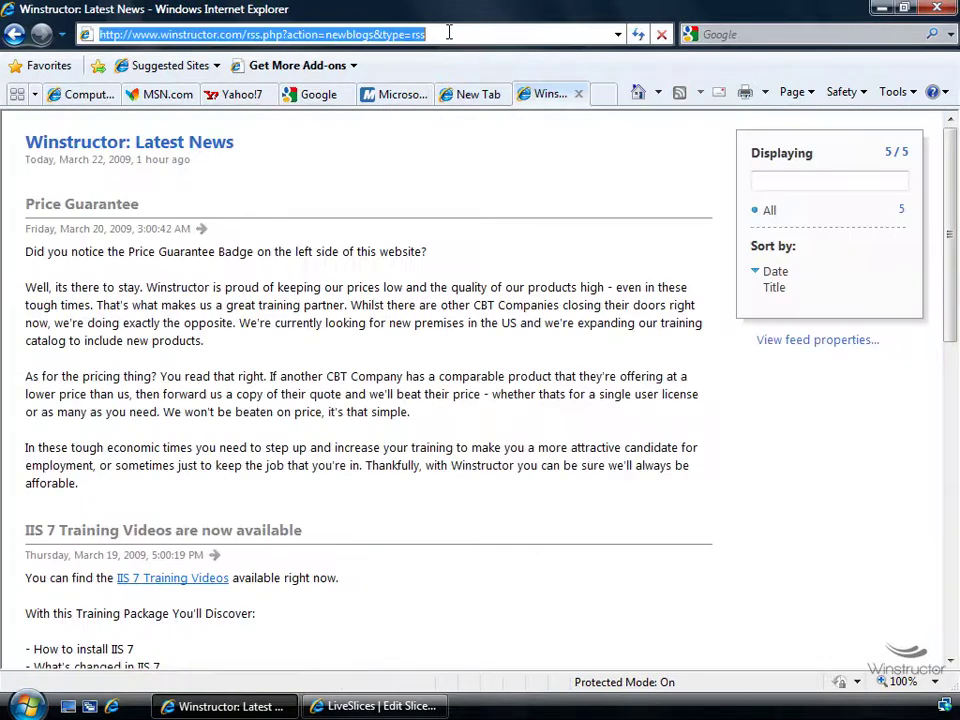
right_click(381, 34)
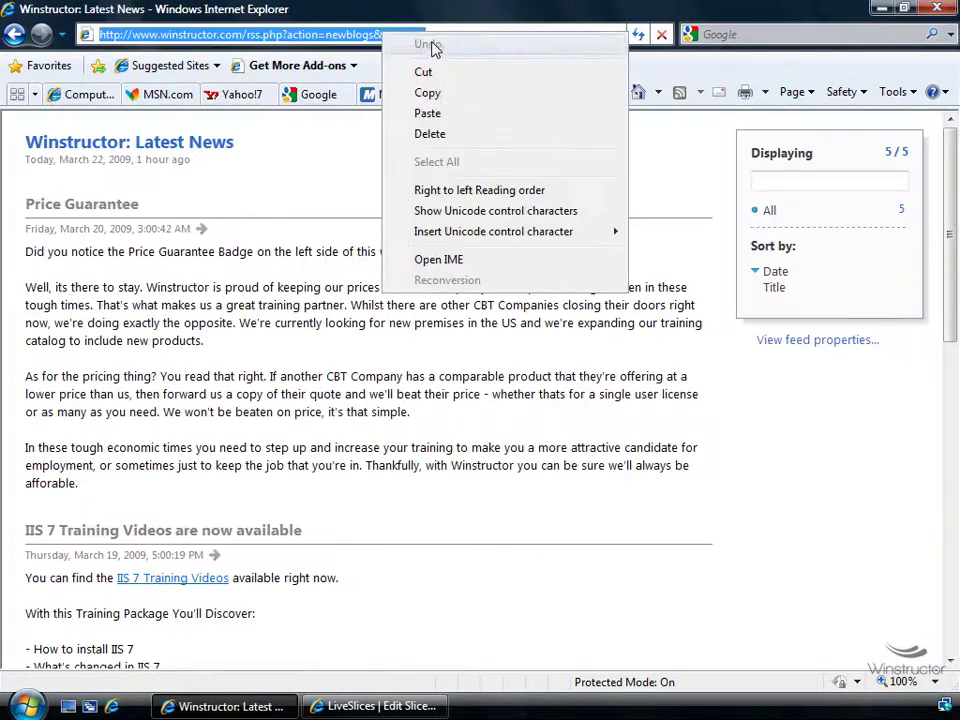
left_click(436, 97)
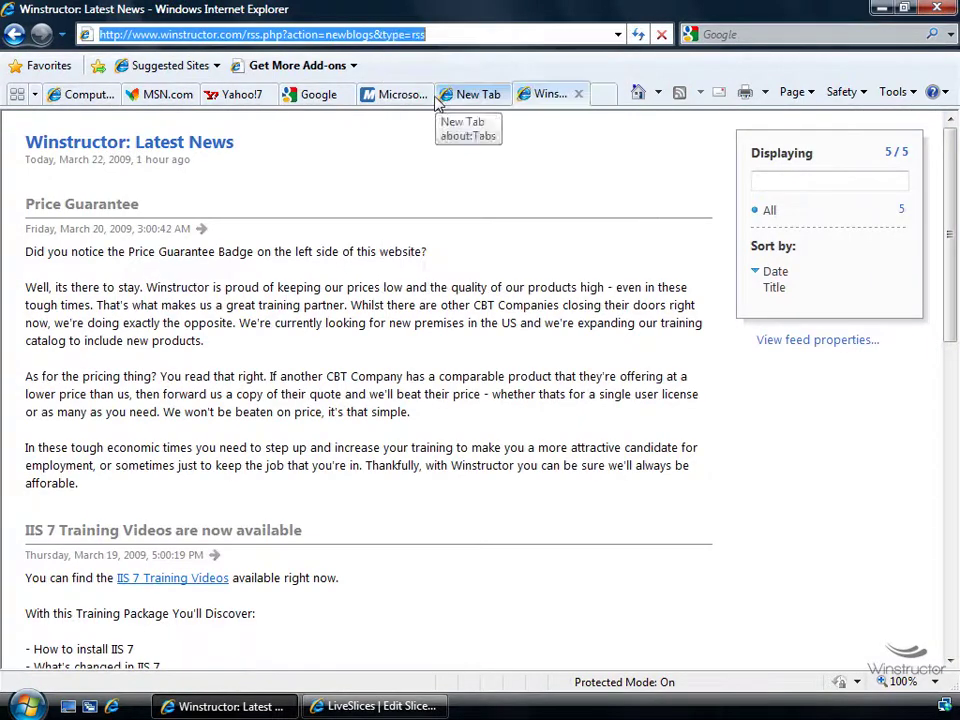
Paste the Winstructor feed URL into Feed Url, verify it, install, and add it to the Favorites bar
left_click(370, 708)
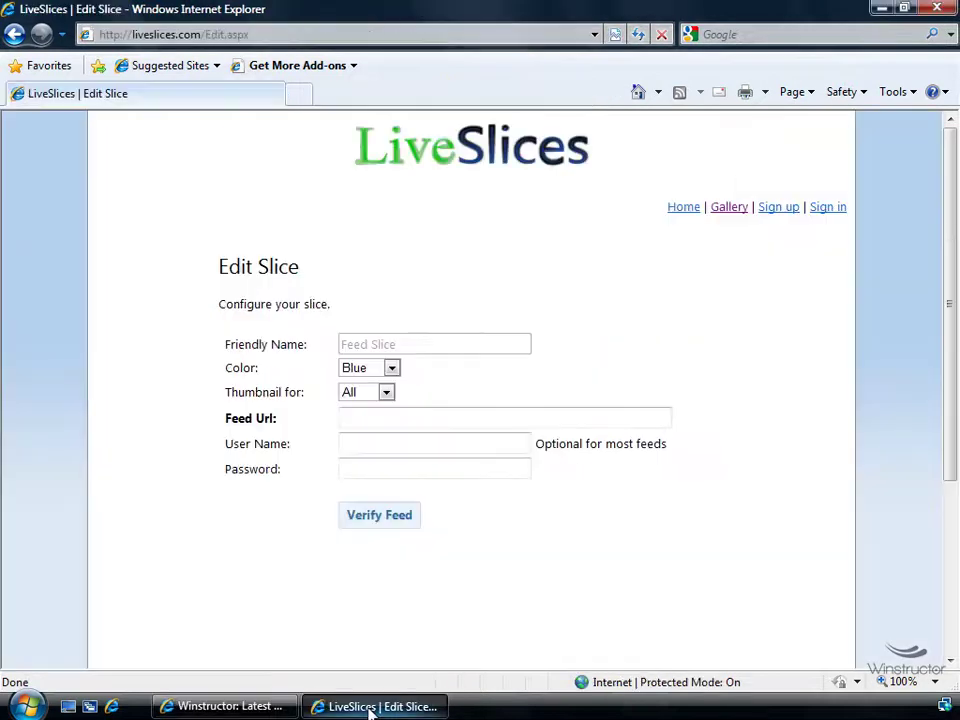
right_click(389, 421)
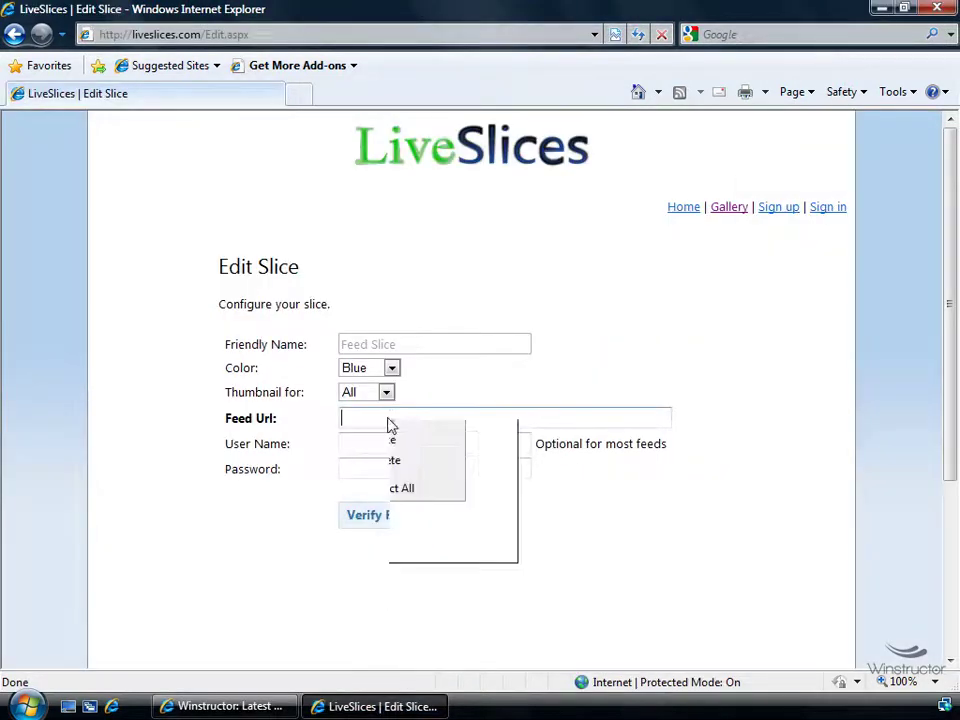
left_click(435, 502)
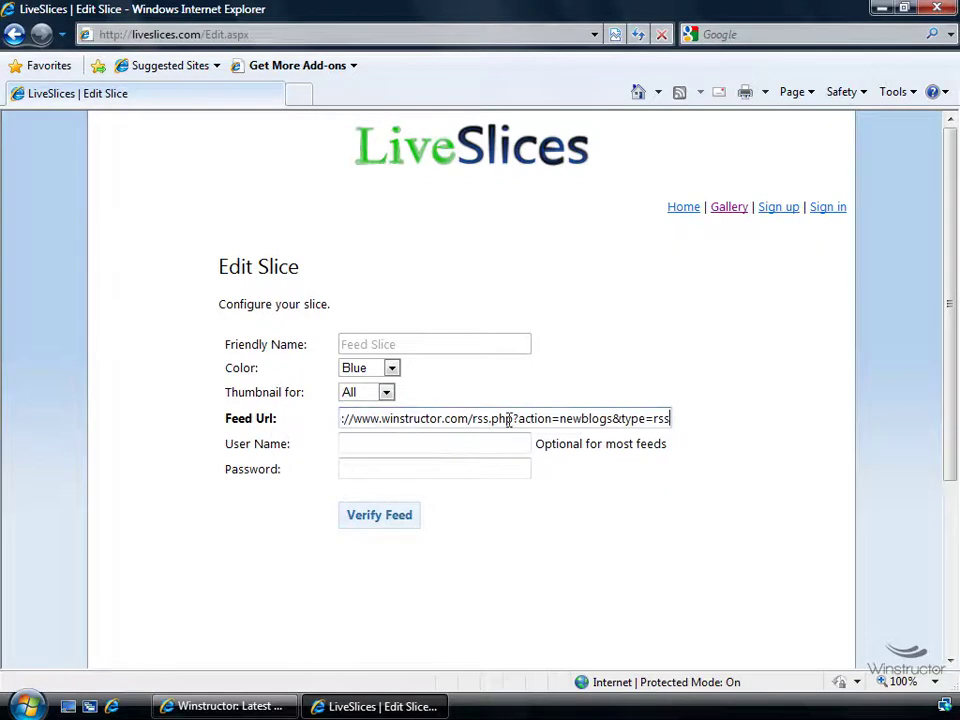
left_click(389, 520)
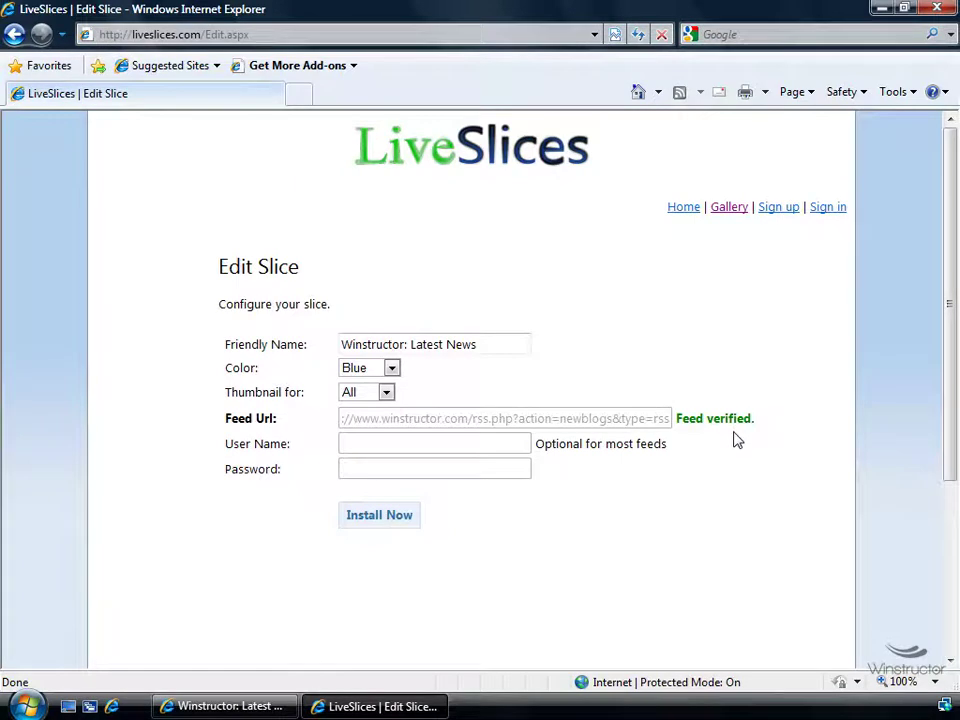
left_click(381, 516)
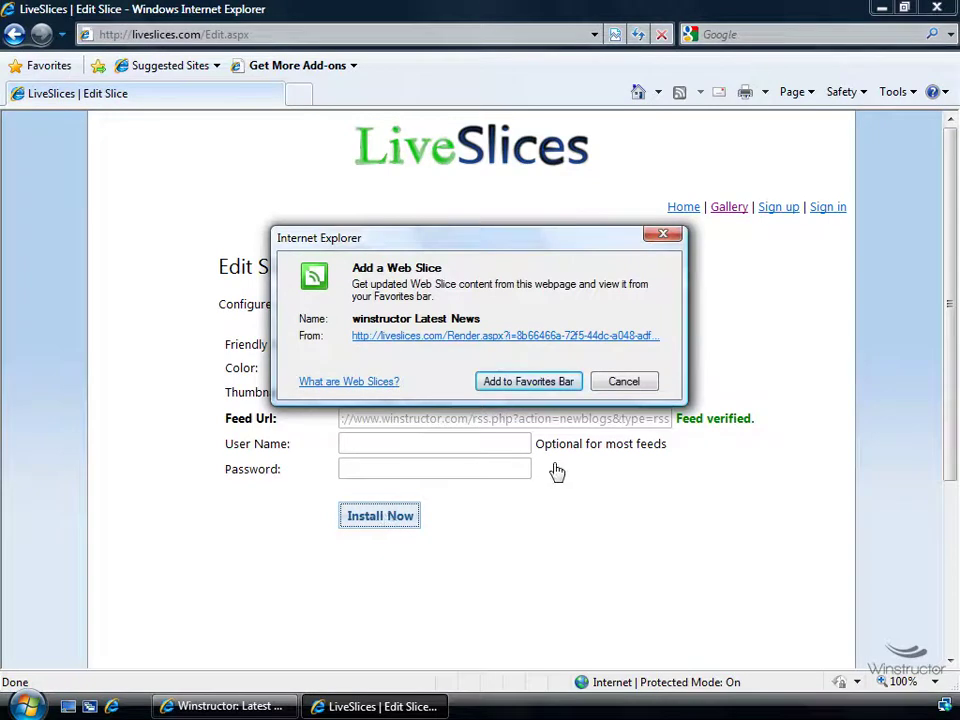
left_click(556, 383)
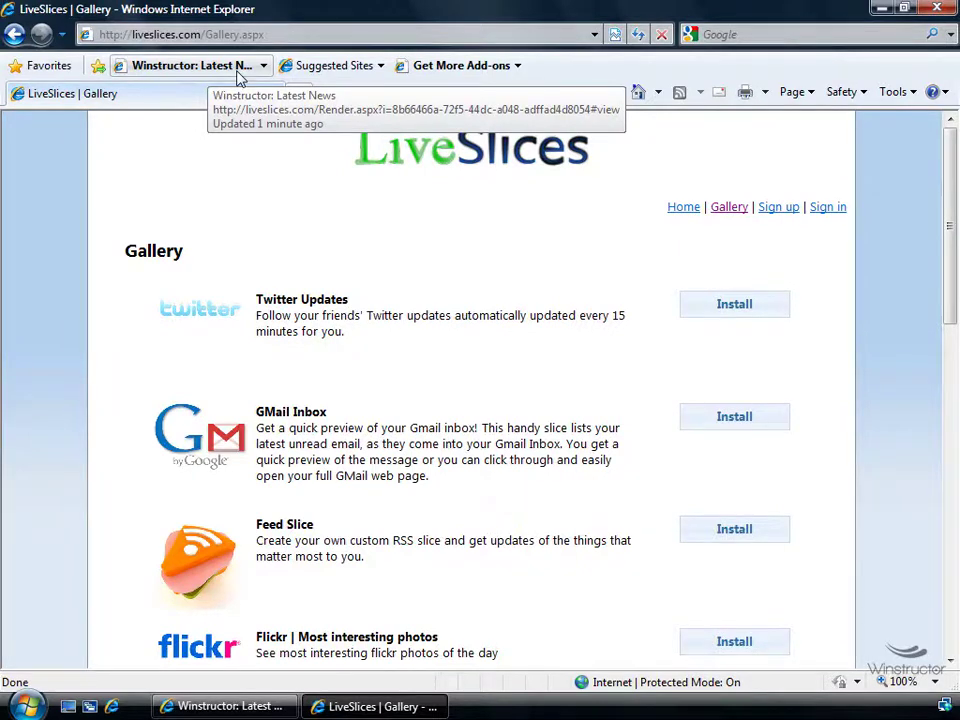
Bring the Winstructor: Latest News feed window forward and focus its page
left_click(255, 706)
left_click(595, 143)
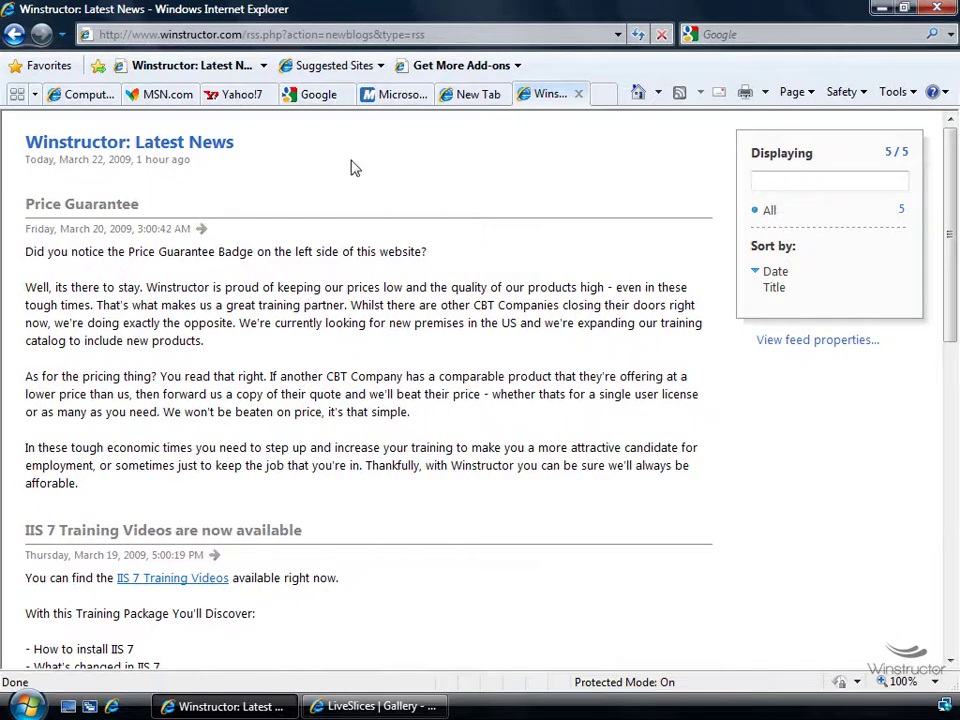
In the first tab, load the pasted IE8 welcome page address
left_click(72, 94)
left_click(295, 34)
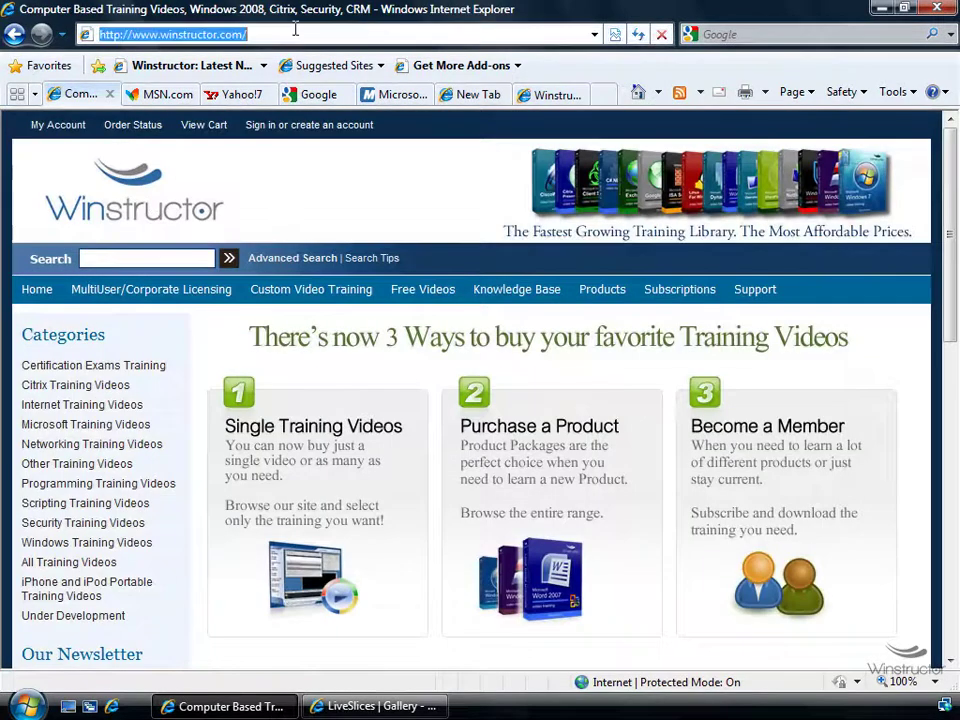
key("ctrl+v")
key("Return")
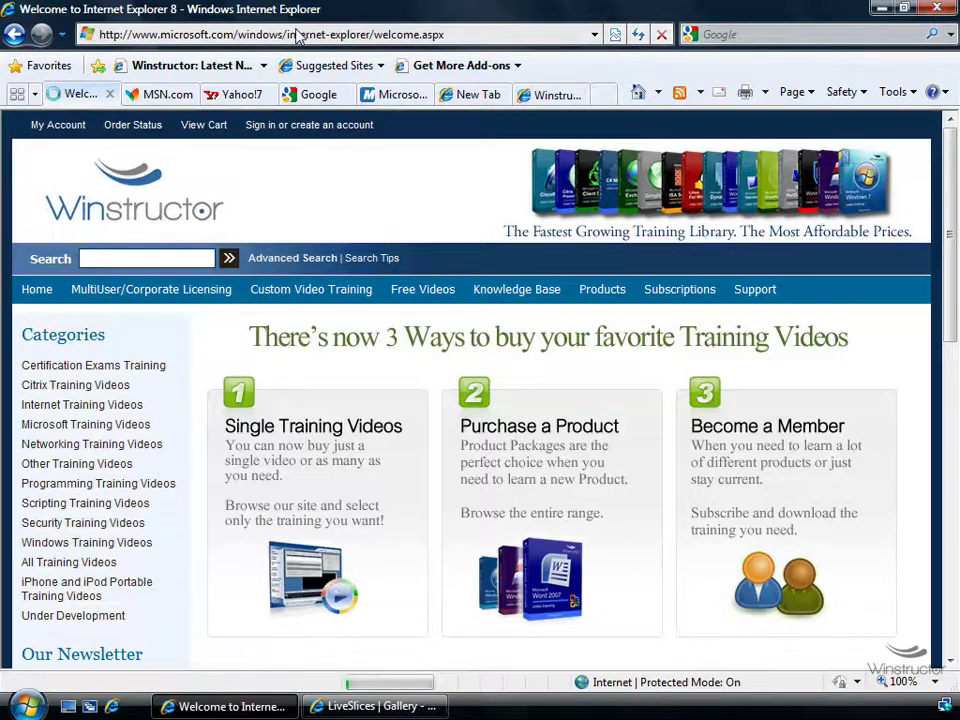
Scroll to the sample Redmond address, select it, and show its Accelerators
scroll(340, 200, "down", 5)
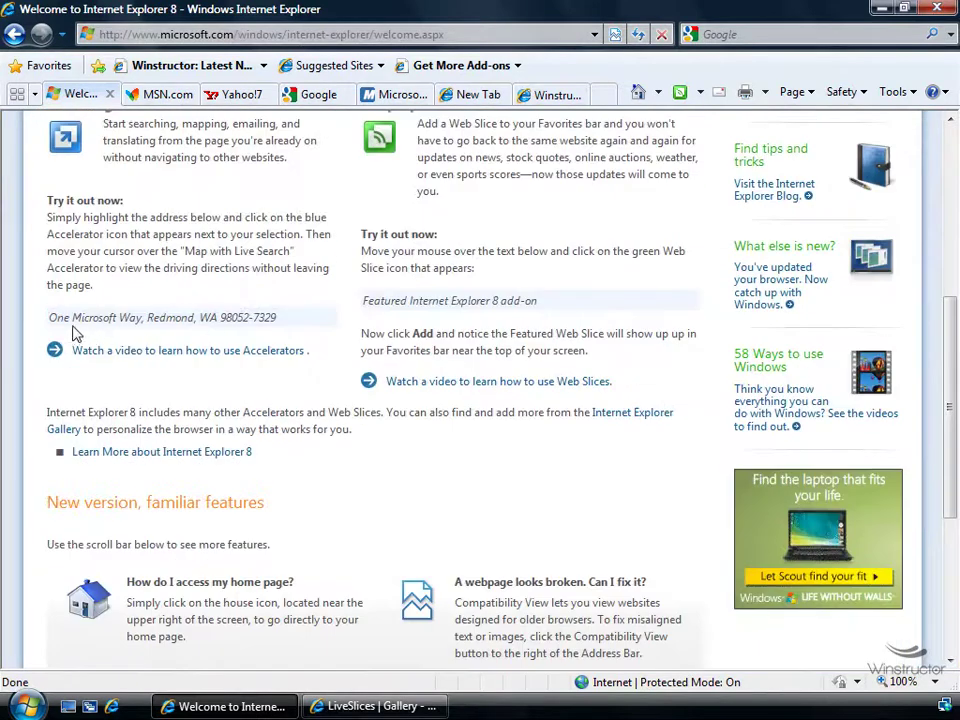
scroll(54, 315, "down", 1)
left_click_drag(48, 233, 270, 241)
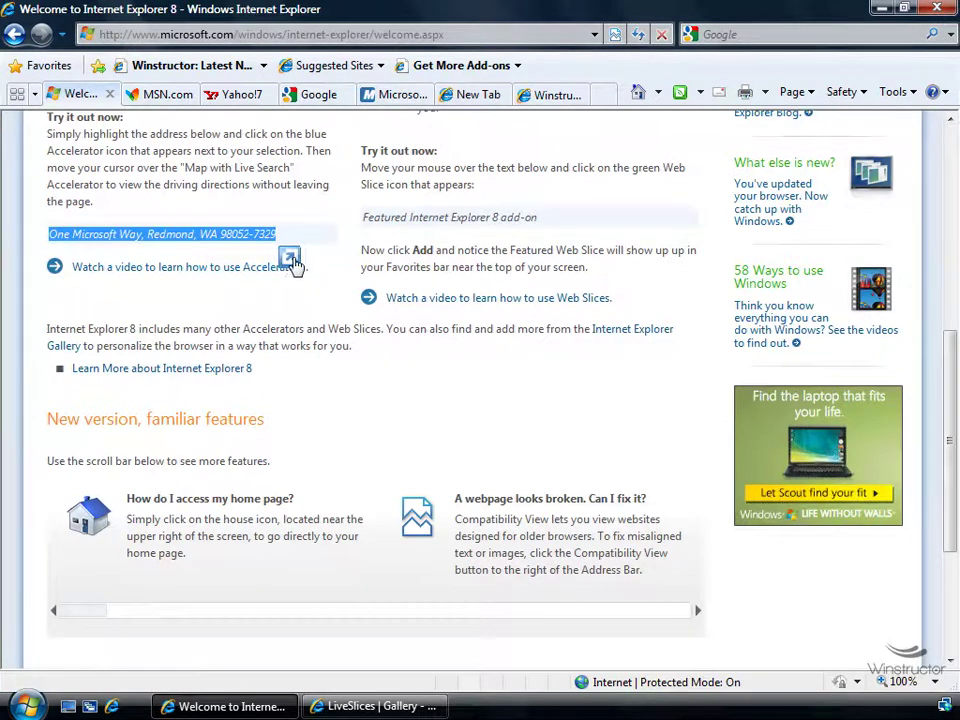
left_click(290, 260)
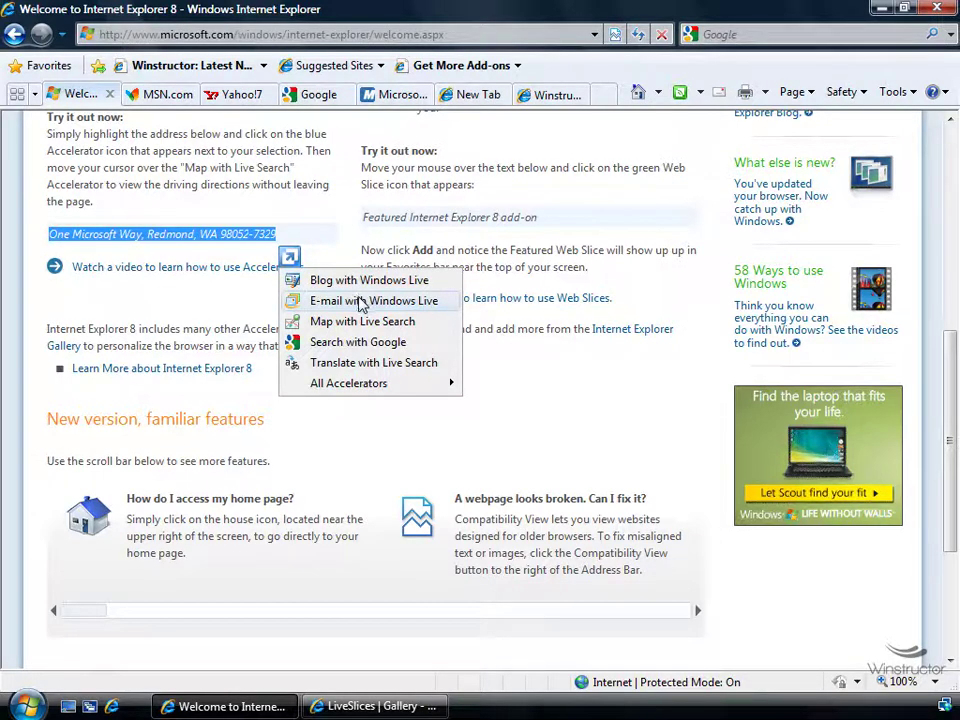
Preview the Redmond address with Map with Live Search, then dismiss the Accelerator menu
mouse_move(324, 330)
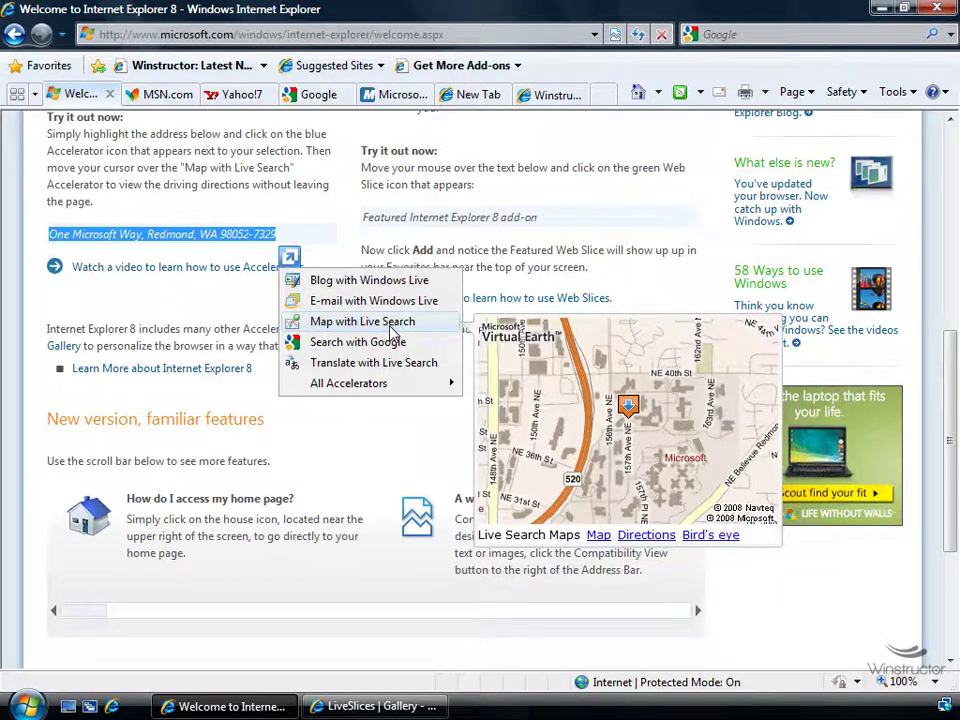
left_click(321, 36)
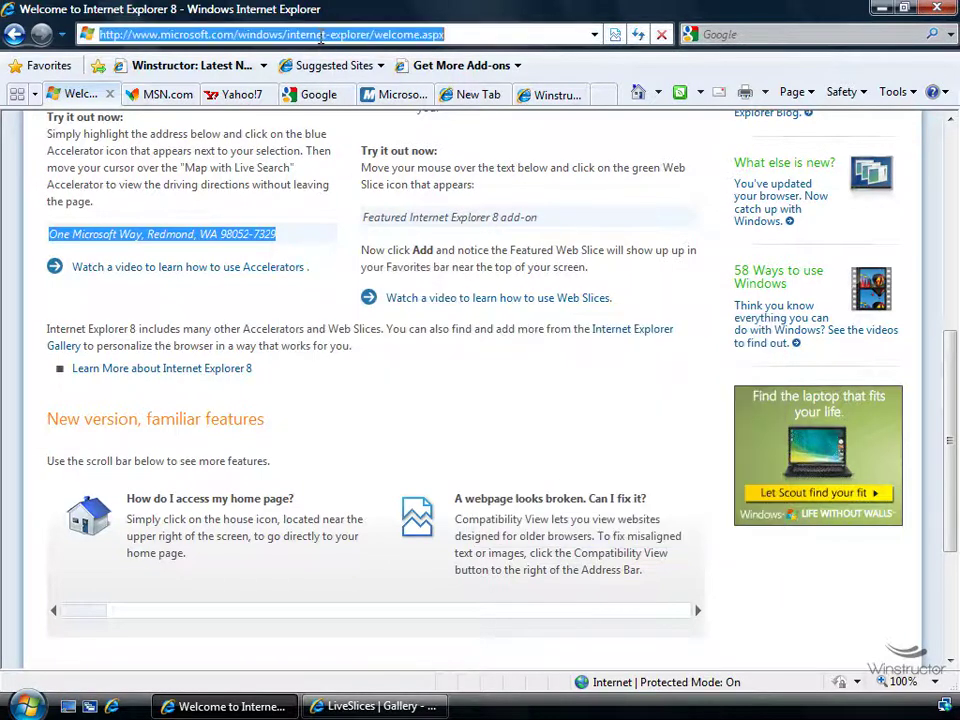
Go to ieaddons.com, fixing a typo, and open the Accelerators listing under Internet Explorer 8 only
type("ieaddones")
key("BackSpace")
key("BackSpace")
type("s")
key("Return")
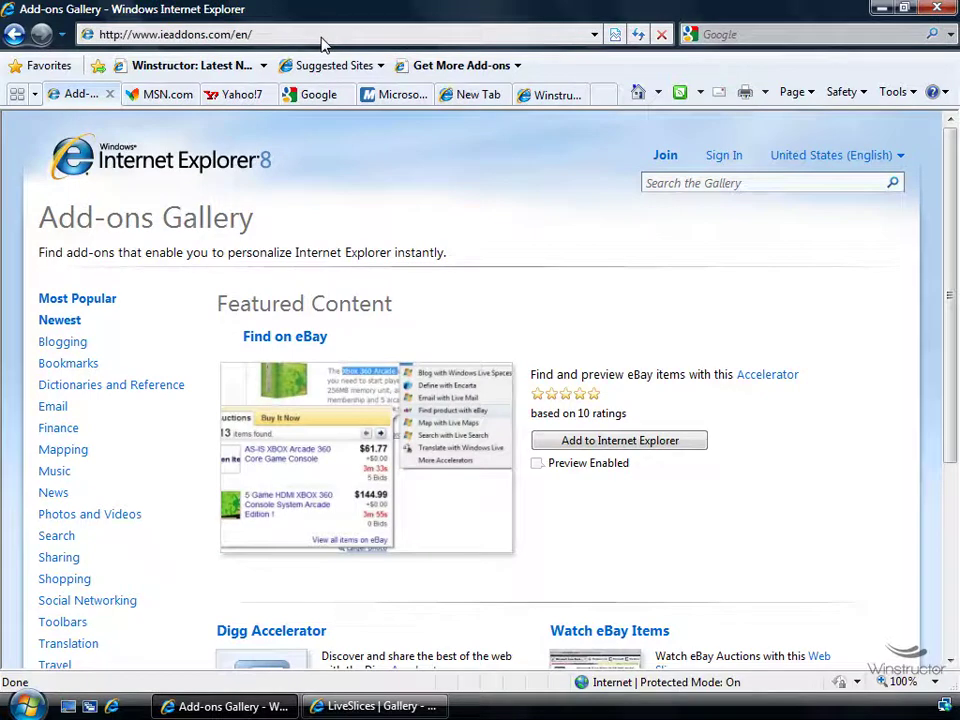
left_click_drag(954, 228, 942, 378)
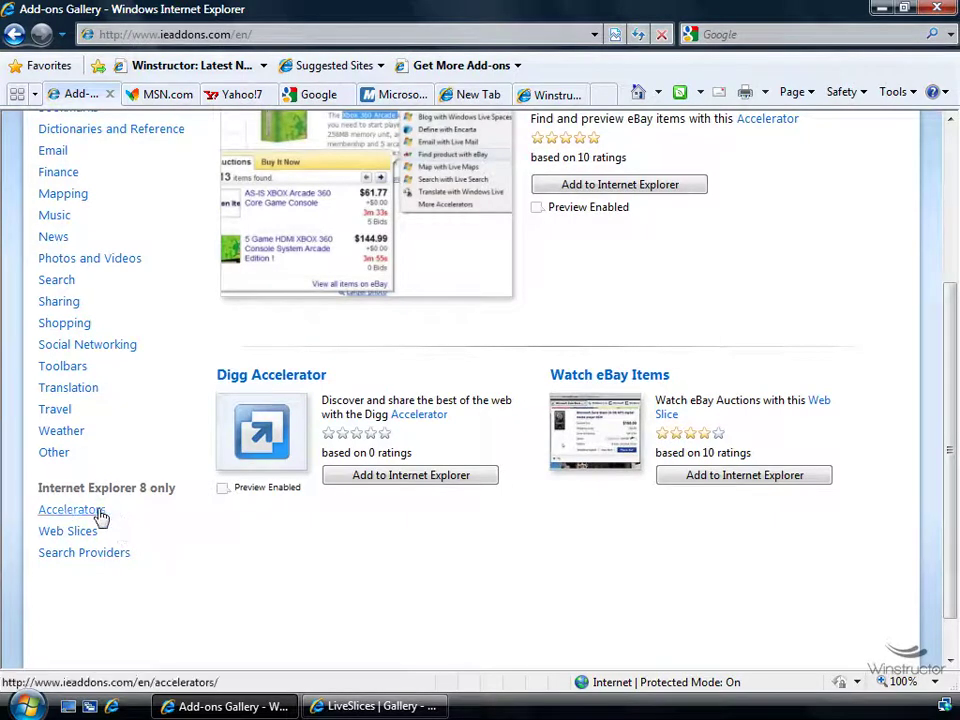
left_click(72, 512)
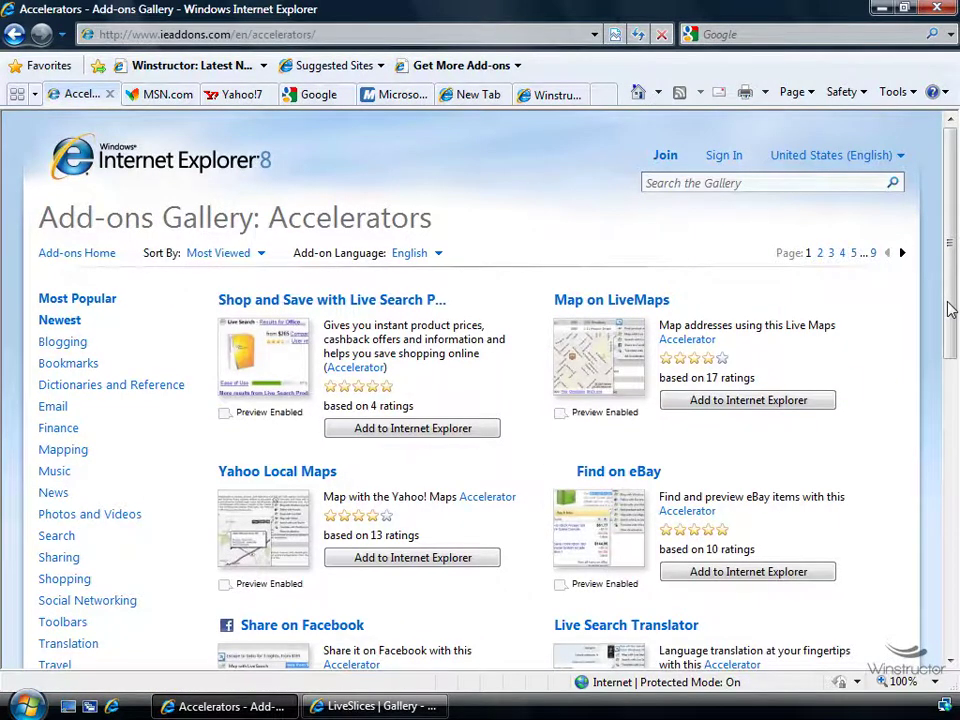
Scroll down the Accelerators page and open the Web Slices listing from the sidebar
scroll(947, 330, "down", 2)
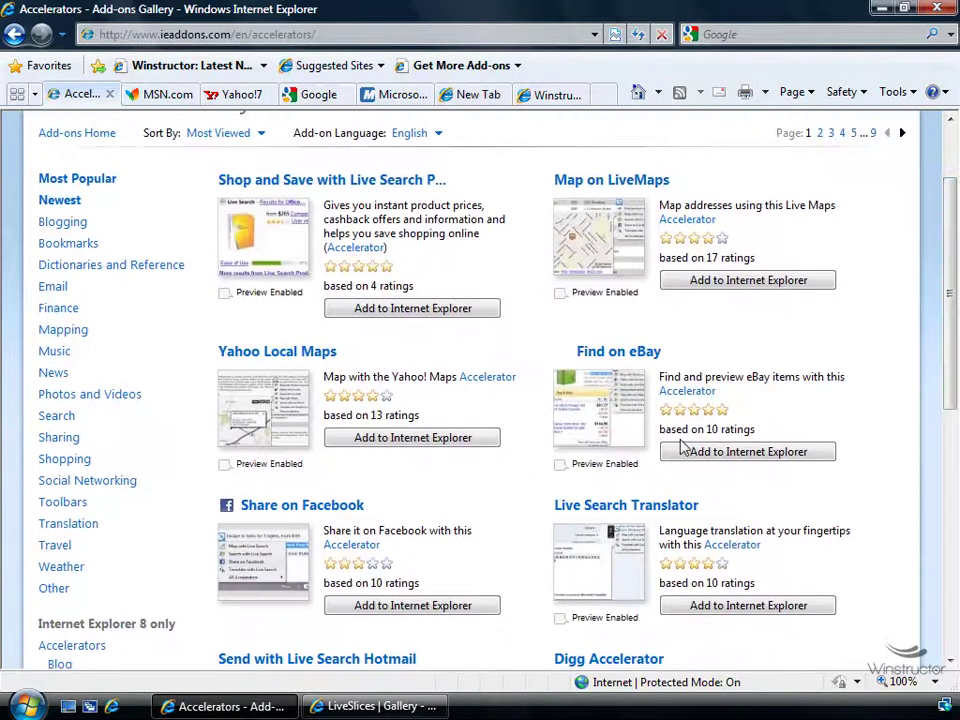
scroll(391, 518, "down", 5)
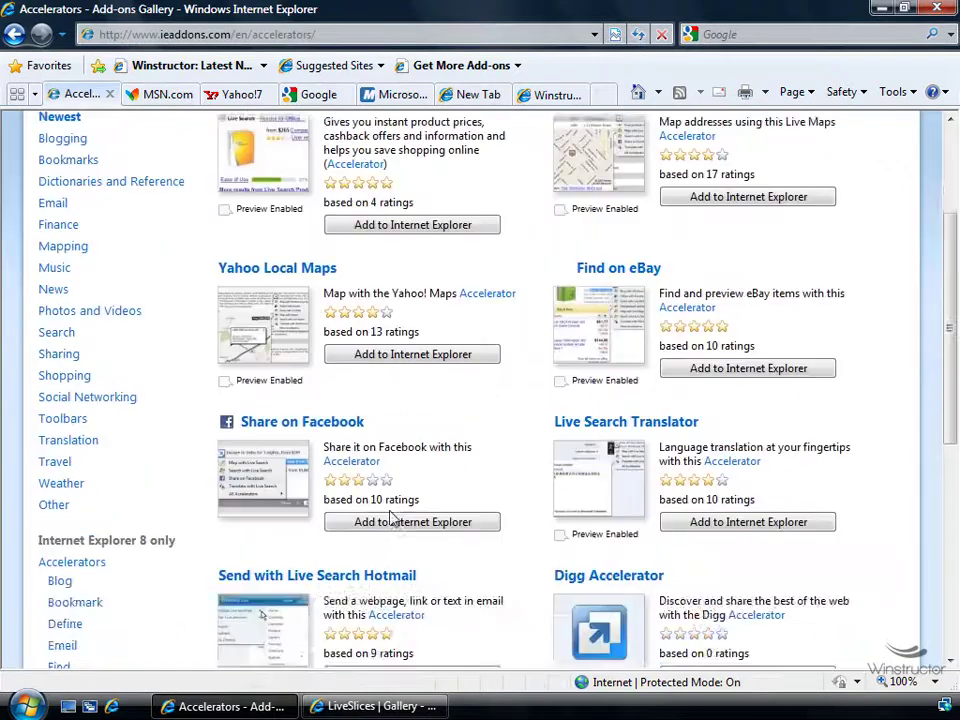
scroll(391, 518, "down", 1)
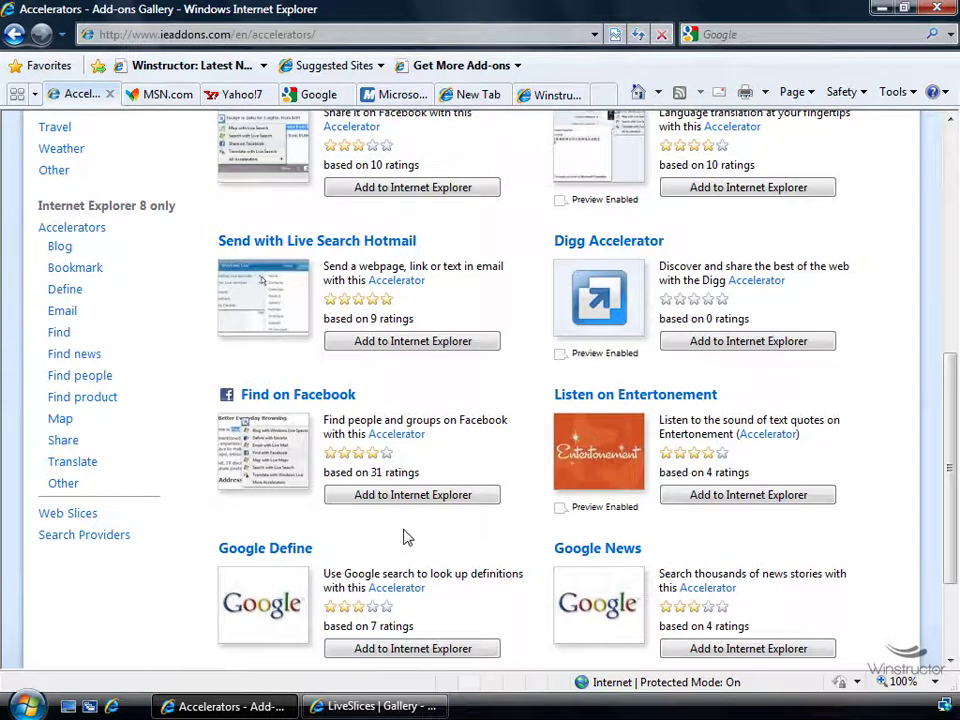
left_click(72, 516)
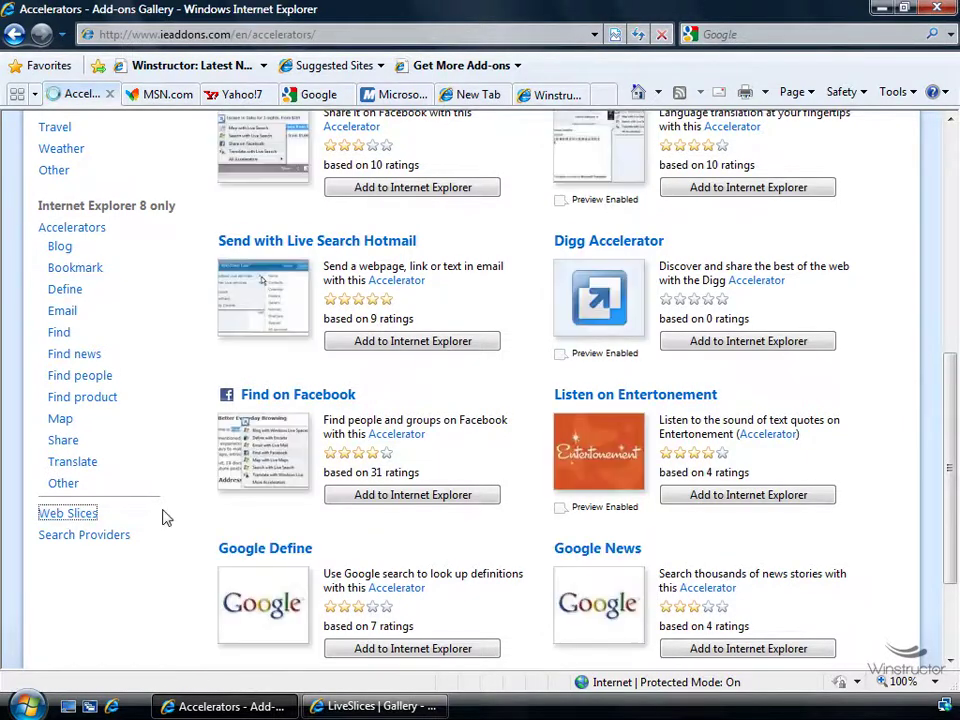